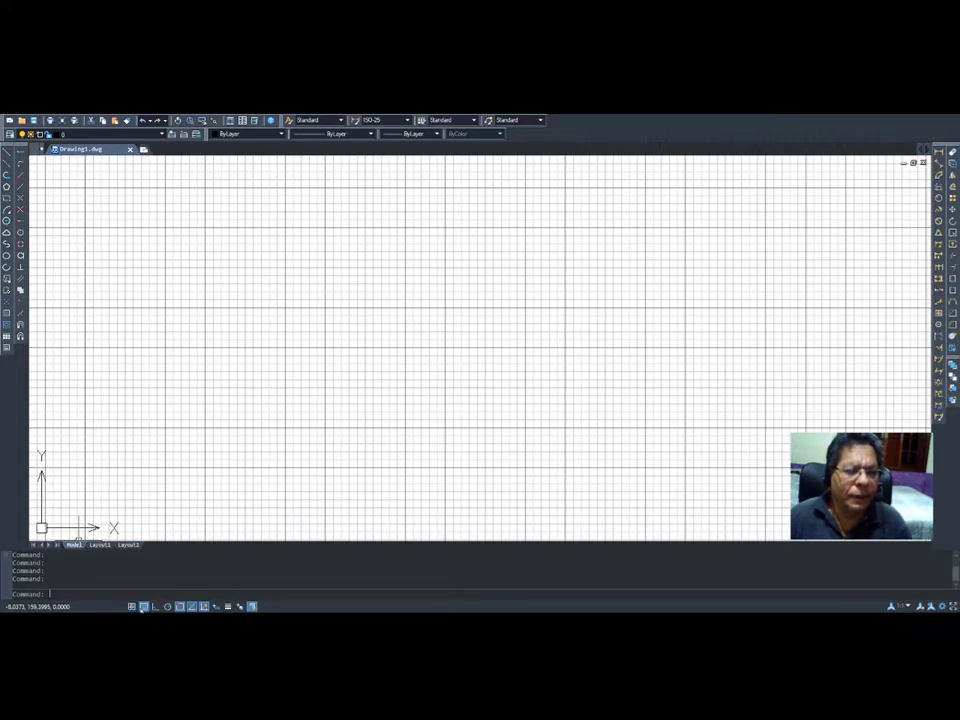
# - Turn off the grid, and draw a horizontal line 1200 units long to the right with ortho mode on
pyautogui.click(143, 606)
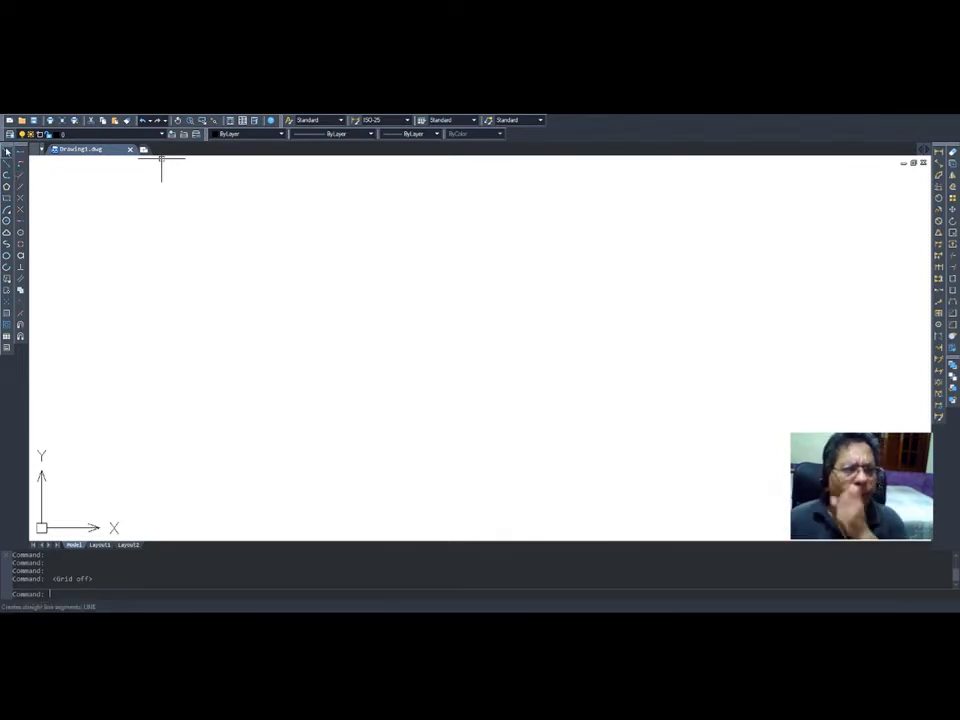
pyautogui.click(8, 163)
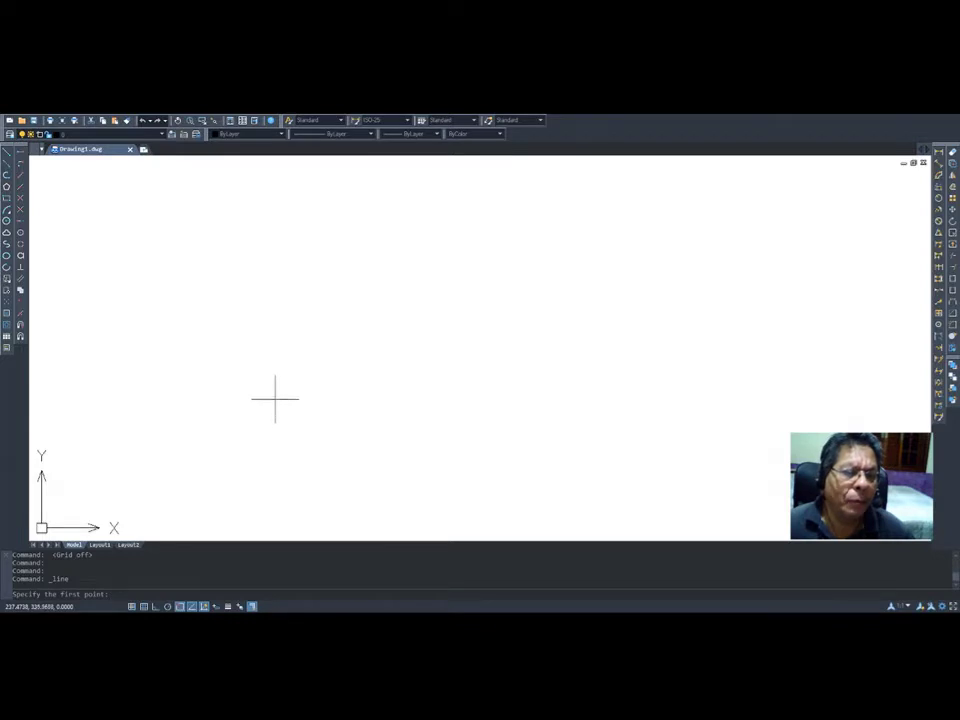
pyautogui.click(273, 233)
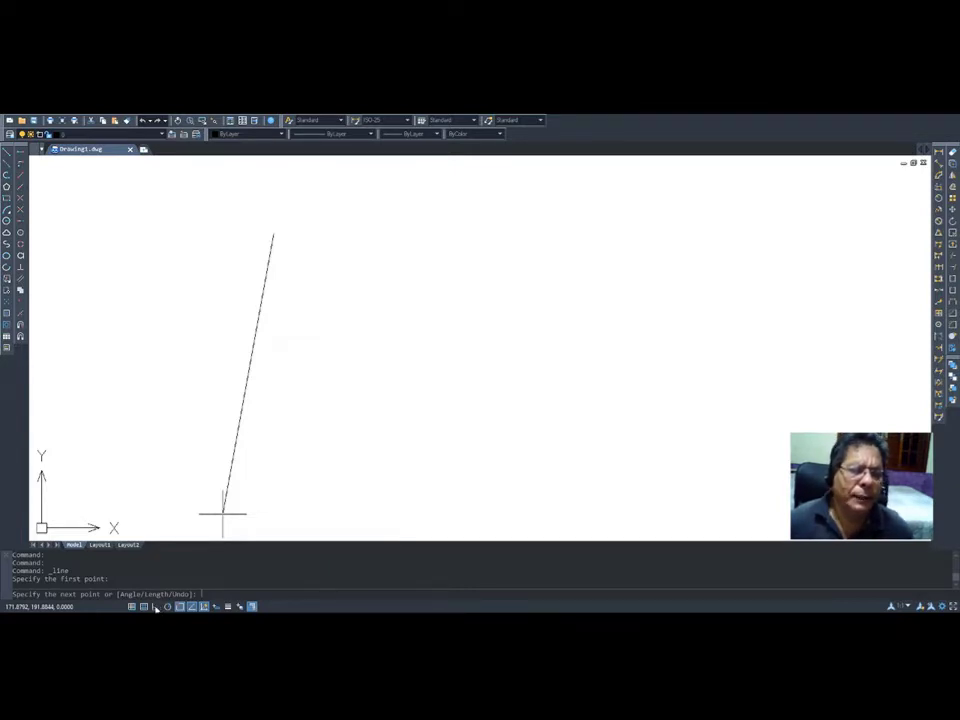
pyautogui.click(155, 607)
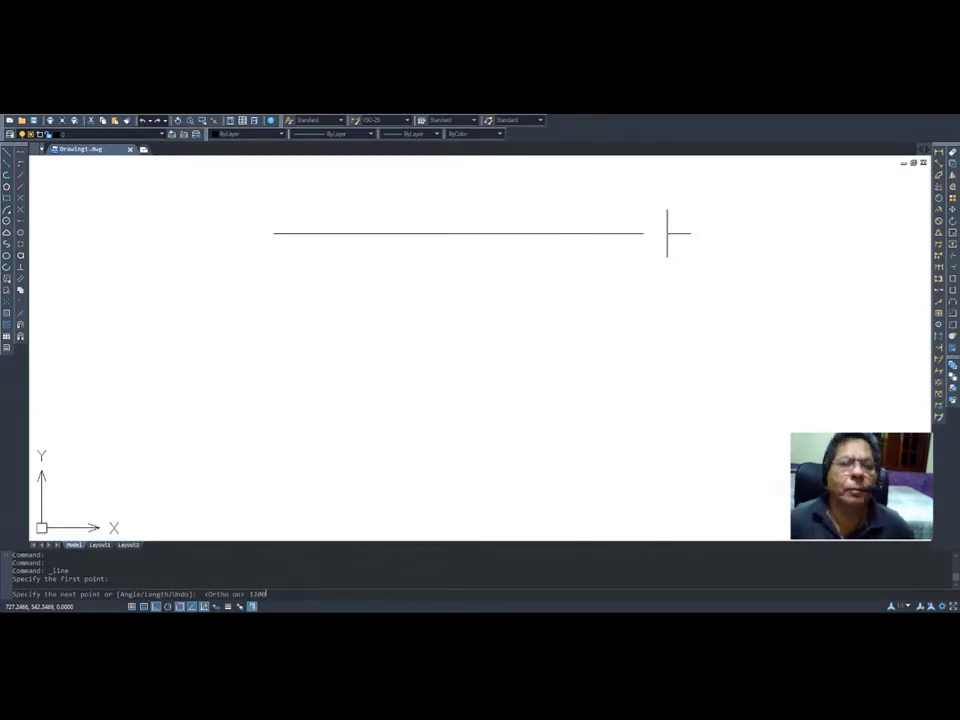
pyautogui.press('Return')
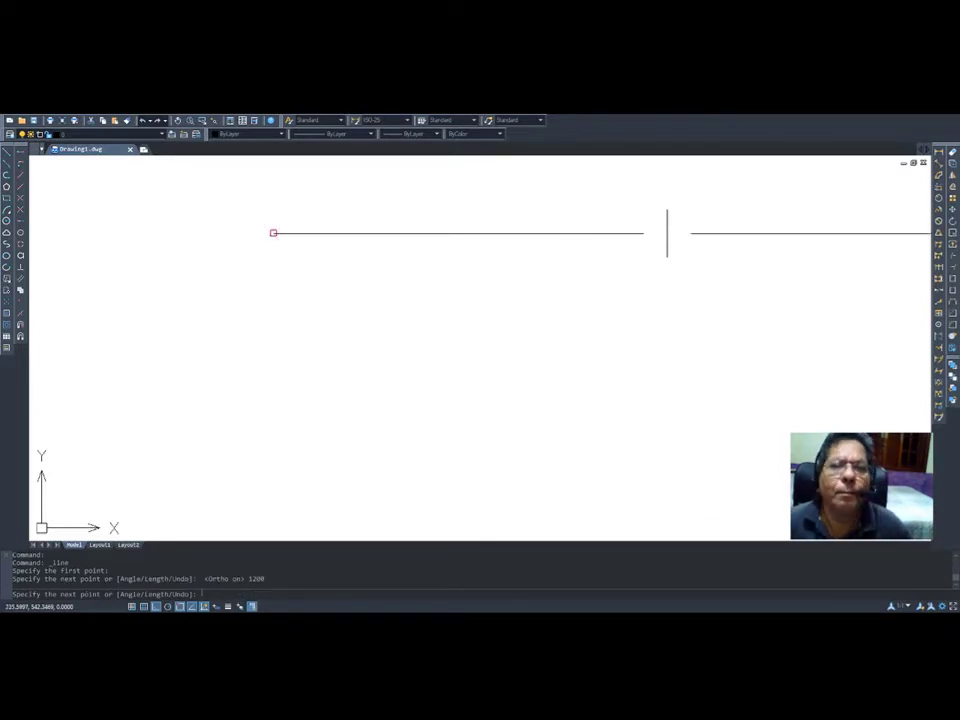
# - Complete the rectangle with a 750-unit side going down and a 1200-unit side going back left, closing it at the start
pyautogui.scroll(-5, 832, 316)
pyautogui.scroll(-1, 832, 316)
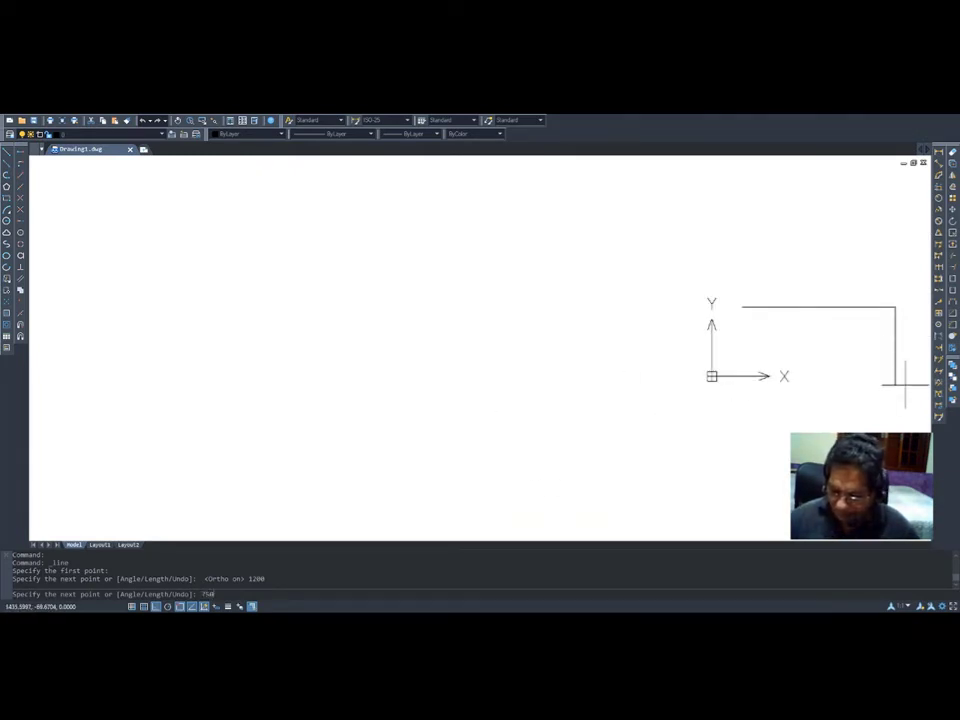
pyautogui.press('Return')
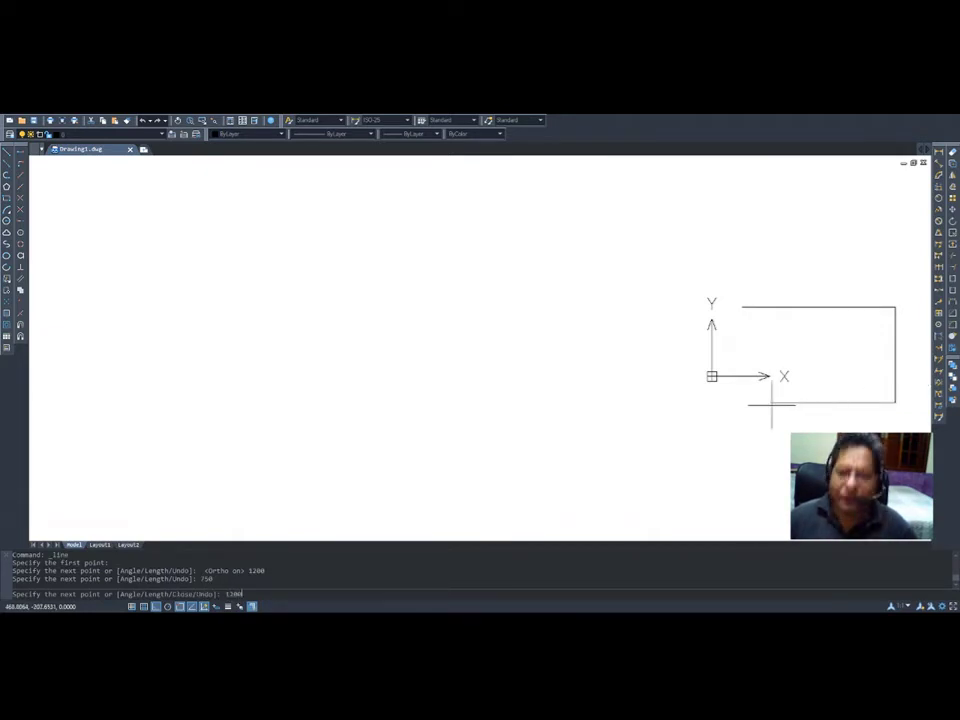
pyautogui.write('1200')
pyautogui.press('Return')
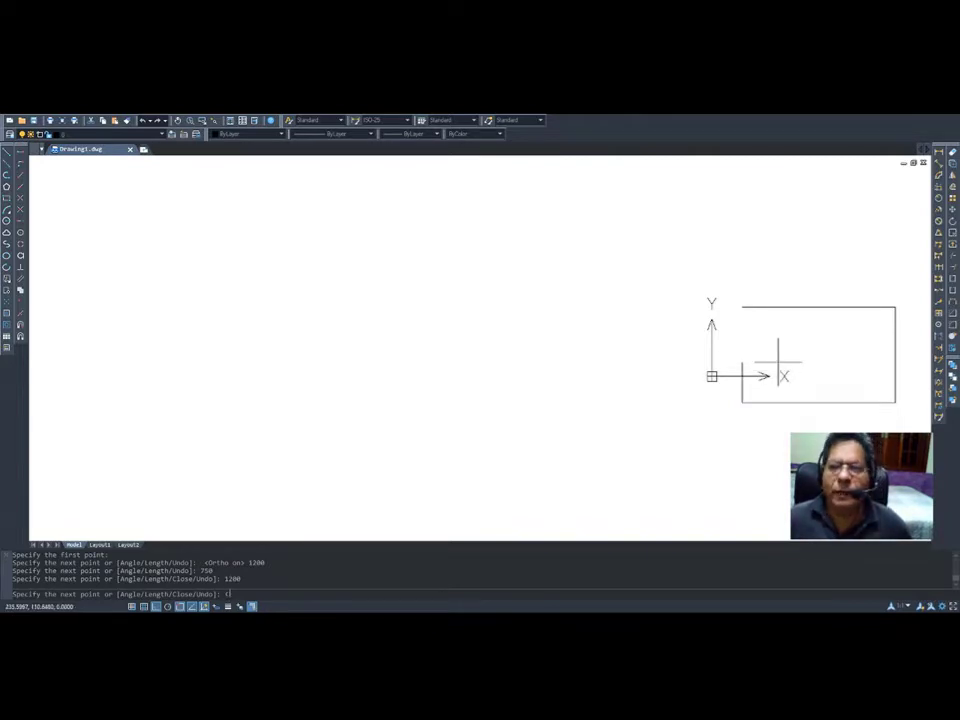
pyautogui.write('C')
pyautogui.press('Return')
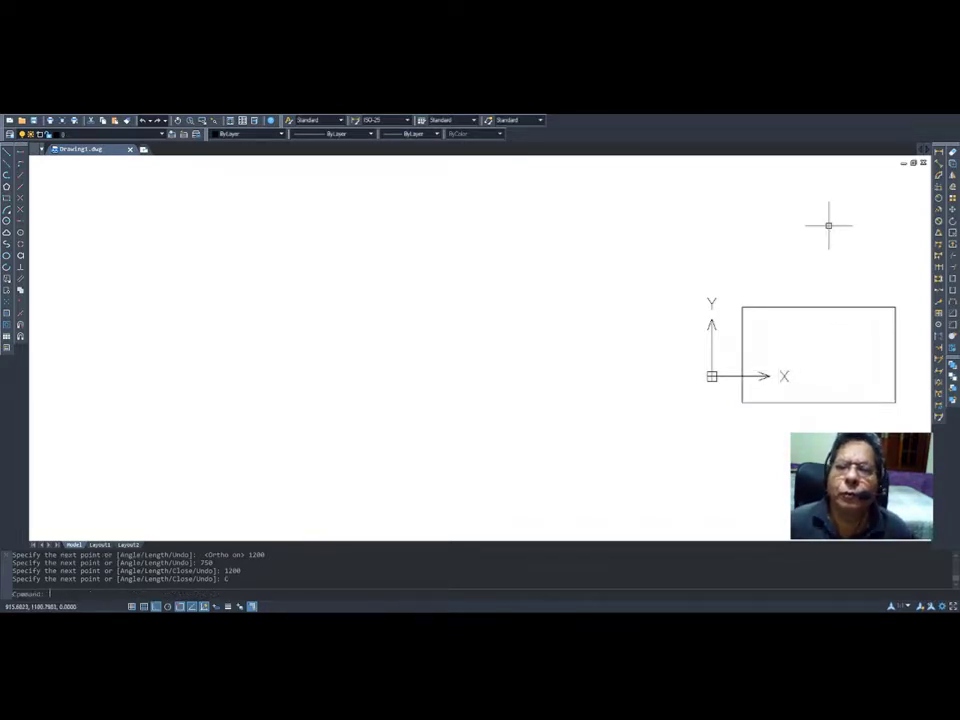
# - Move the whole rectangle by its upper-right corner diagonally up and right, clear of the origin, with ortho mode off
pyautogui.scroll(2, 900, 348)
pyautogui.scroll(3, 900, 348)
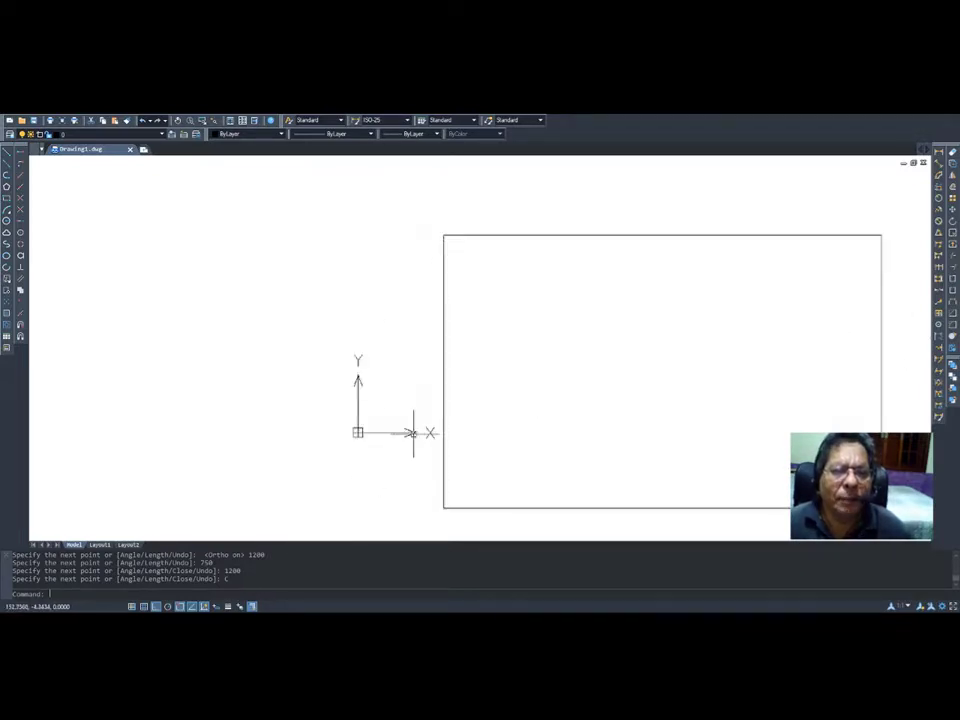
pyautogui.scroll(-4, 418, 400)
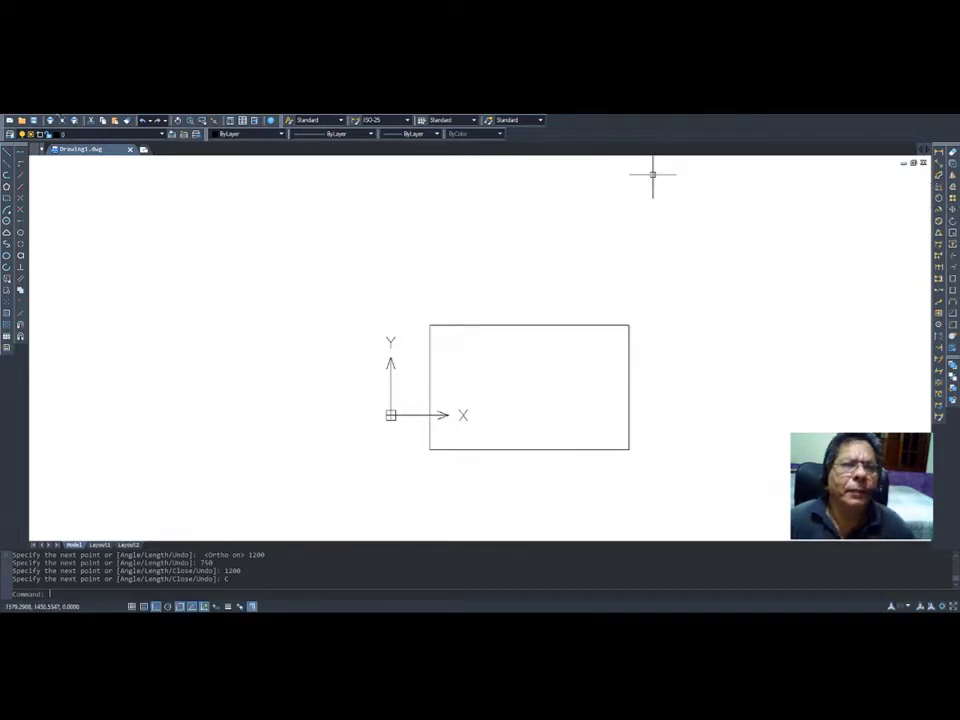
pyautogui.click(177, 121)
pyautogui.moveTo(328, 326); pyautogui.dragTo(60, 372)
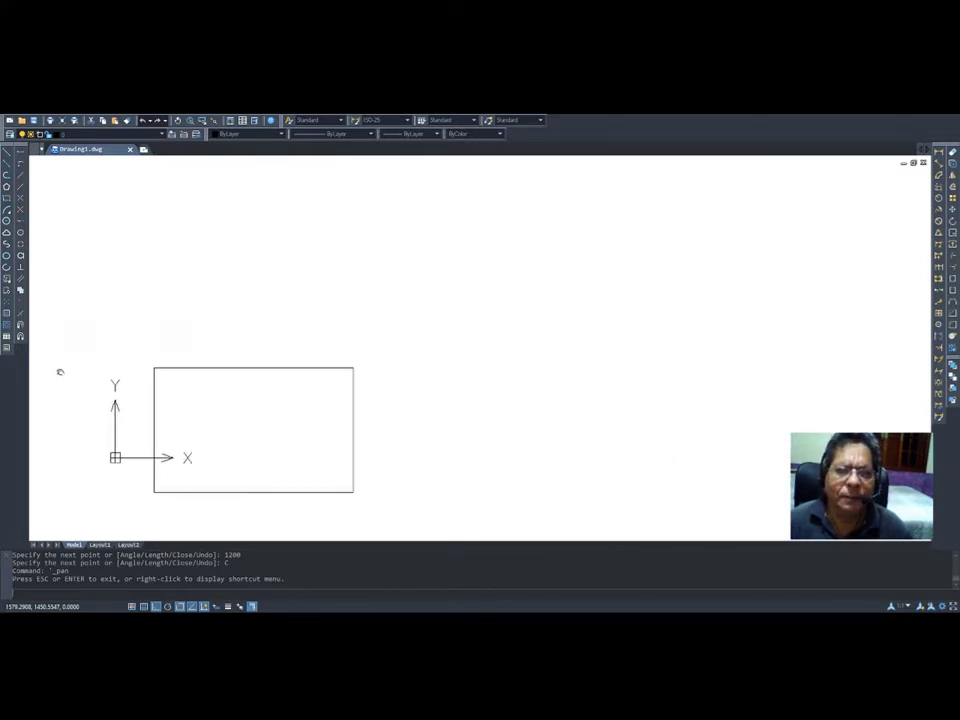
pyautogui.click(953, 211)
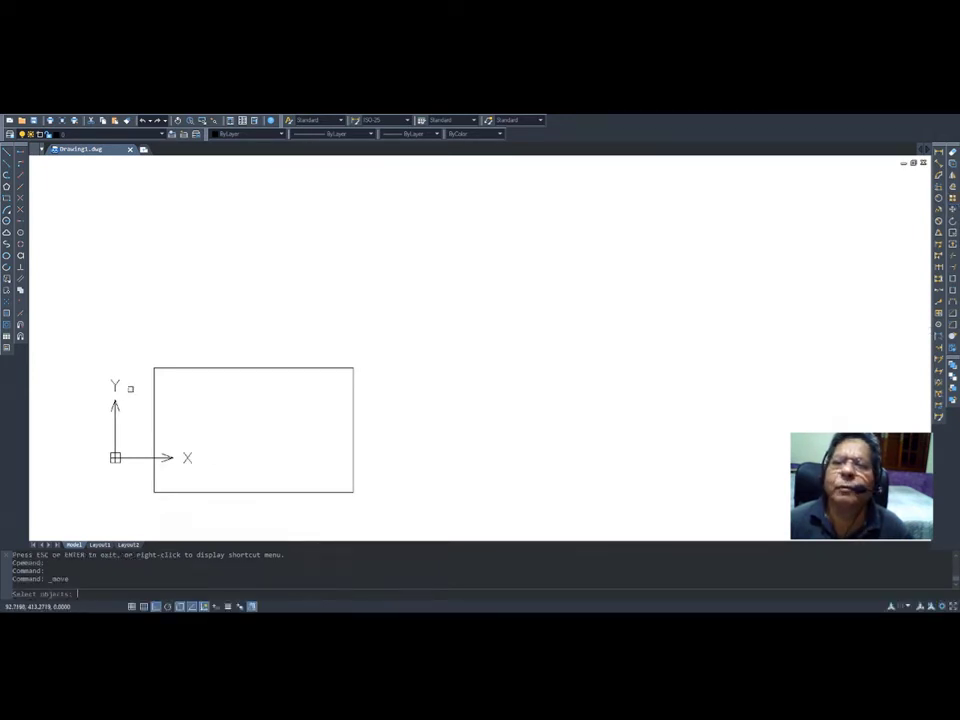
pyautogui.click(131, 328)
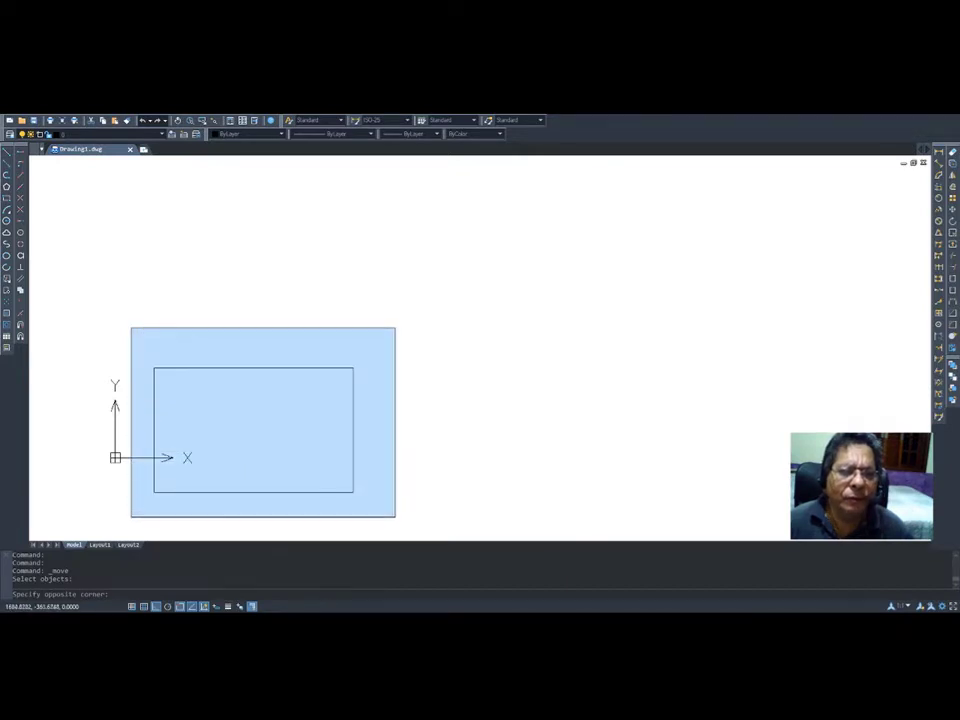
pyautogui.click(394, 517)
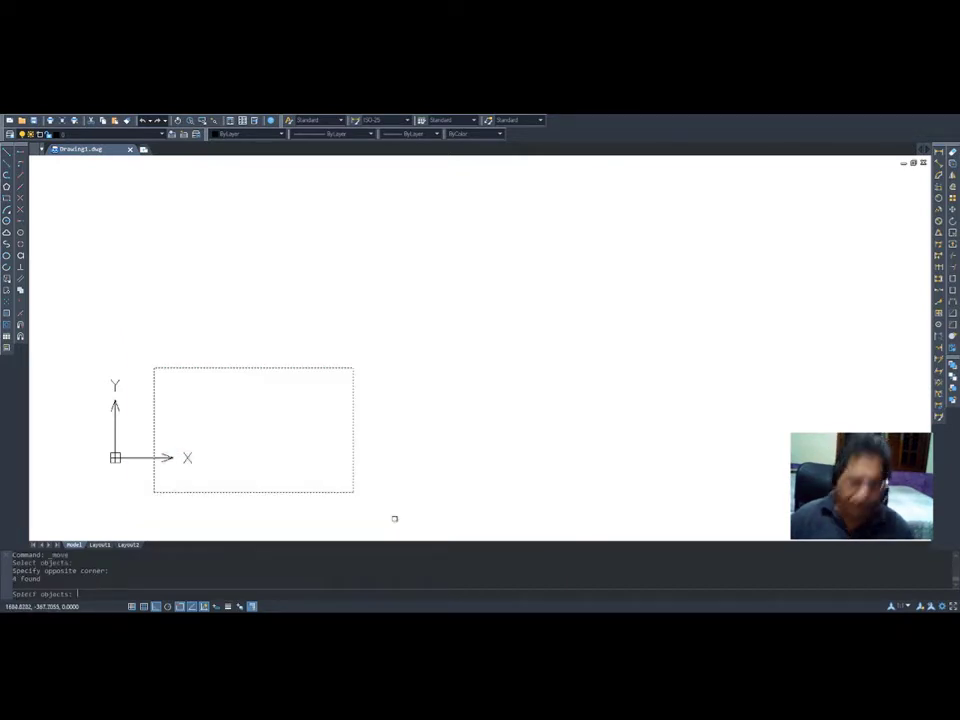
pyautogui.press('Return')
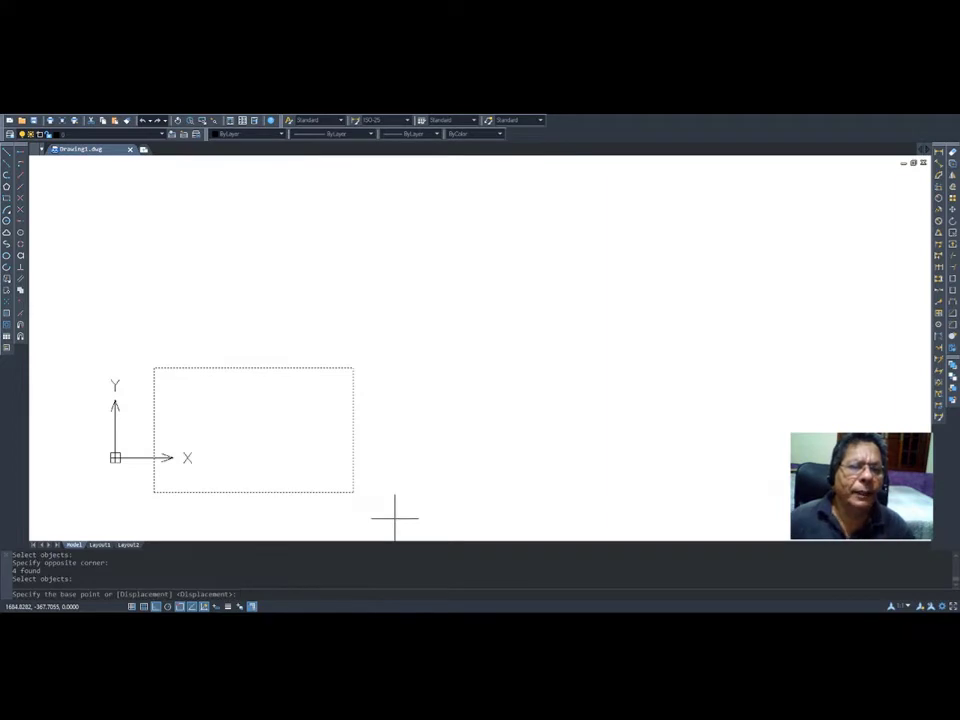
pyautogui.click(352, 367)
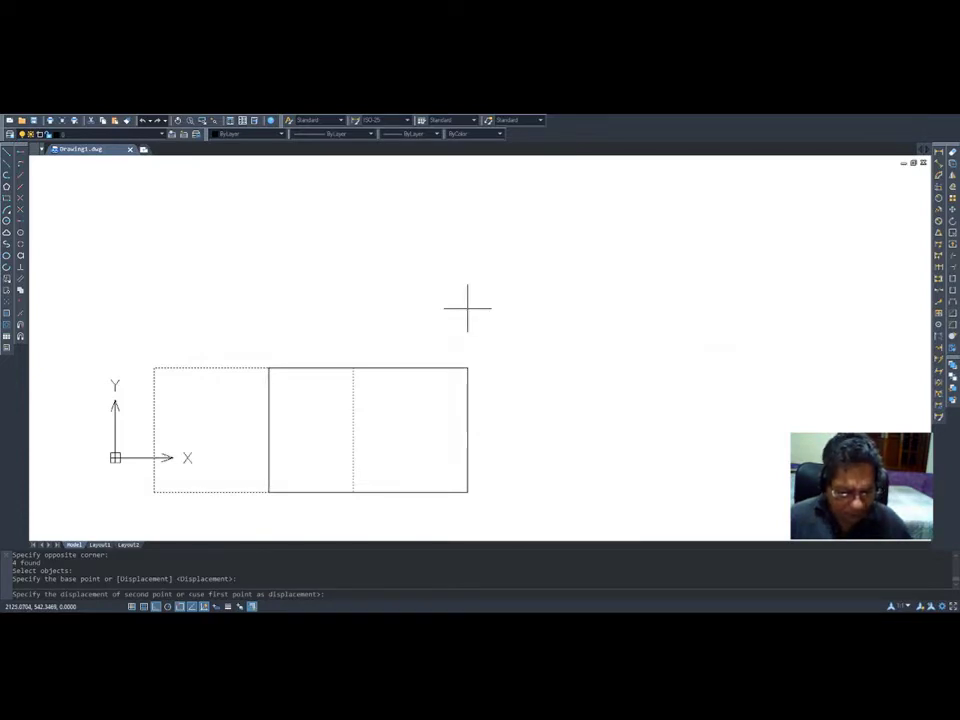
pyautogui.press('F8')
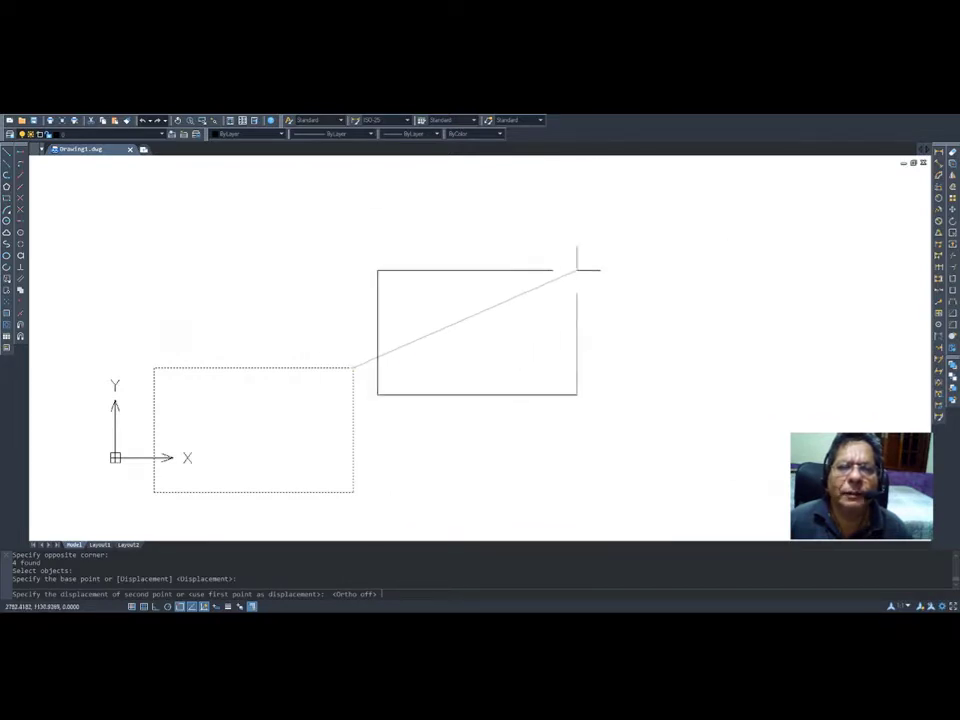
pyautogui.click(568, 274)
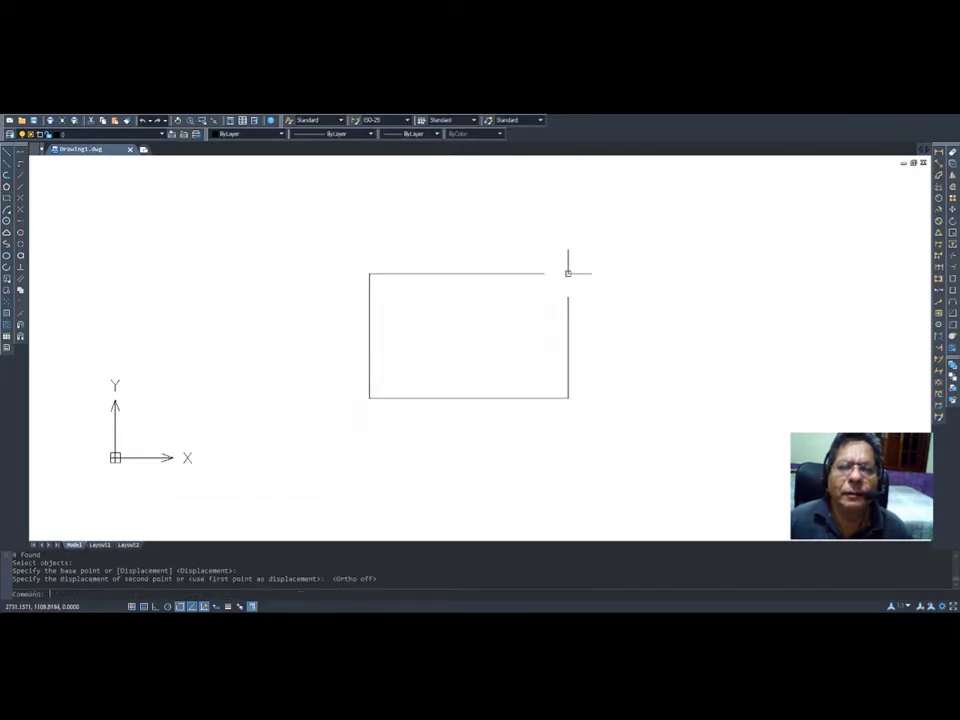
# - Offset the rectangle's top and bottom edges inward by 175
pyautogui.scroll(2, 521, 340)
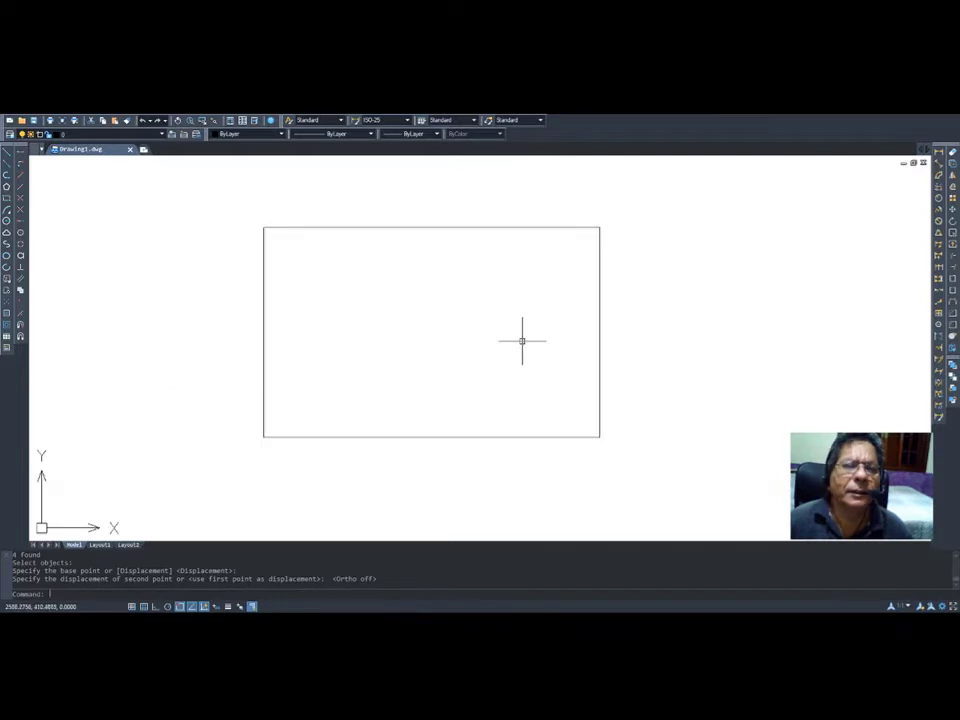
pyautogui.scroll(1, 521, 340)
pyautogui.scroll(-1, 521, 340)
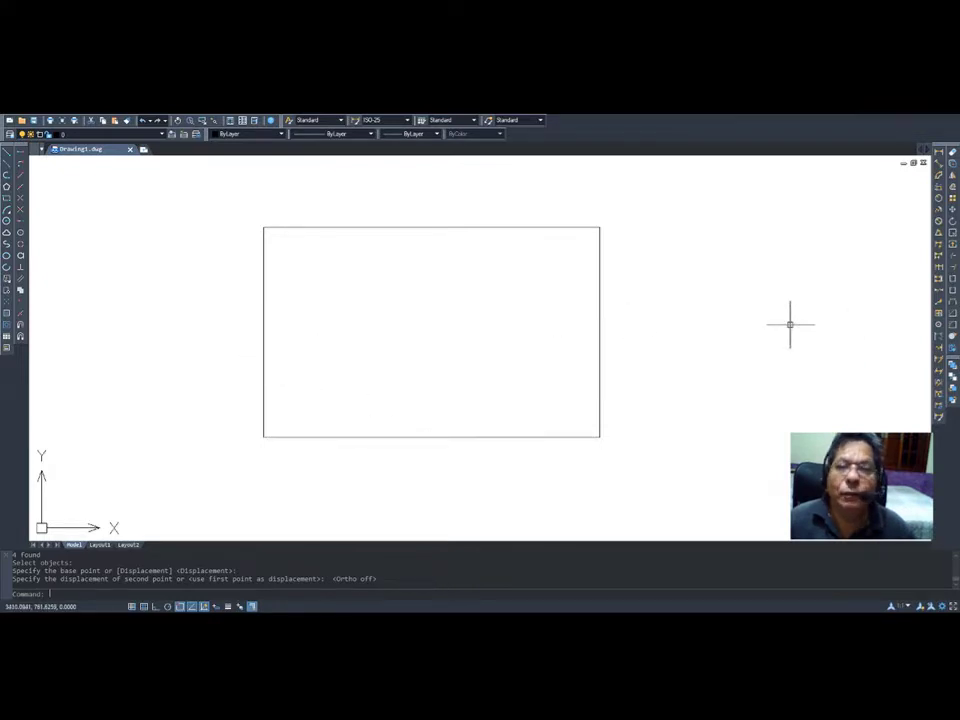
pyautogui.click(952, 187)
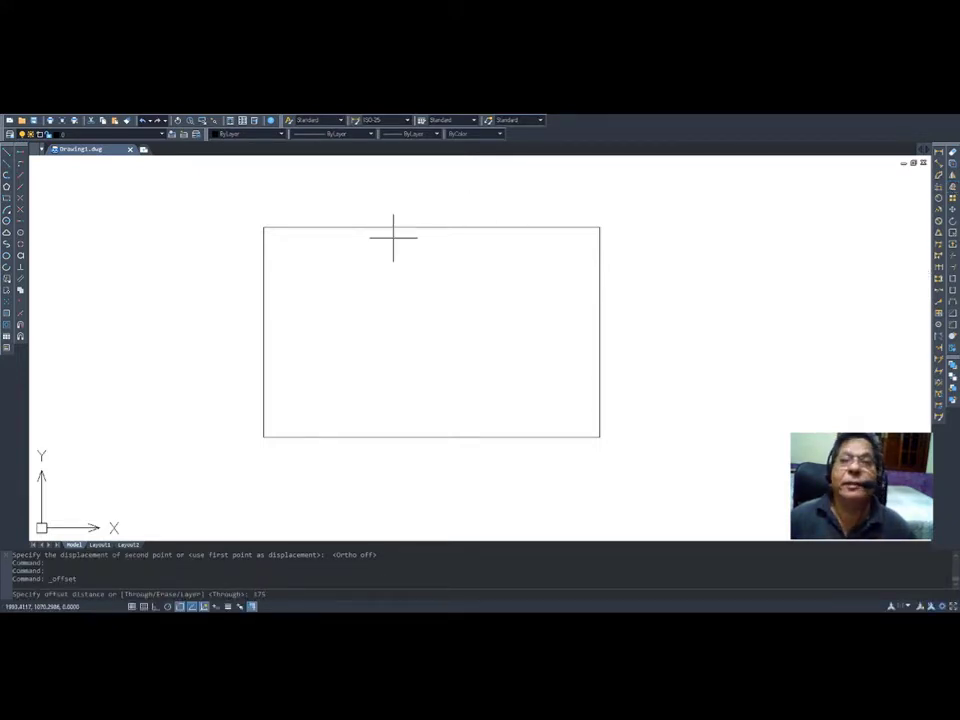
pyautogui.press('Return')
pyautogui.click(411, 228)
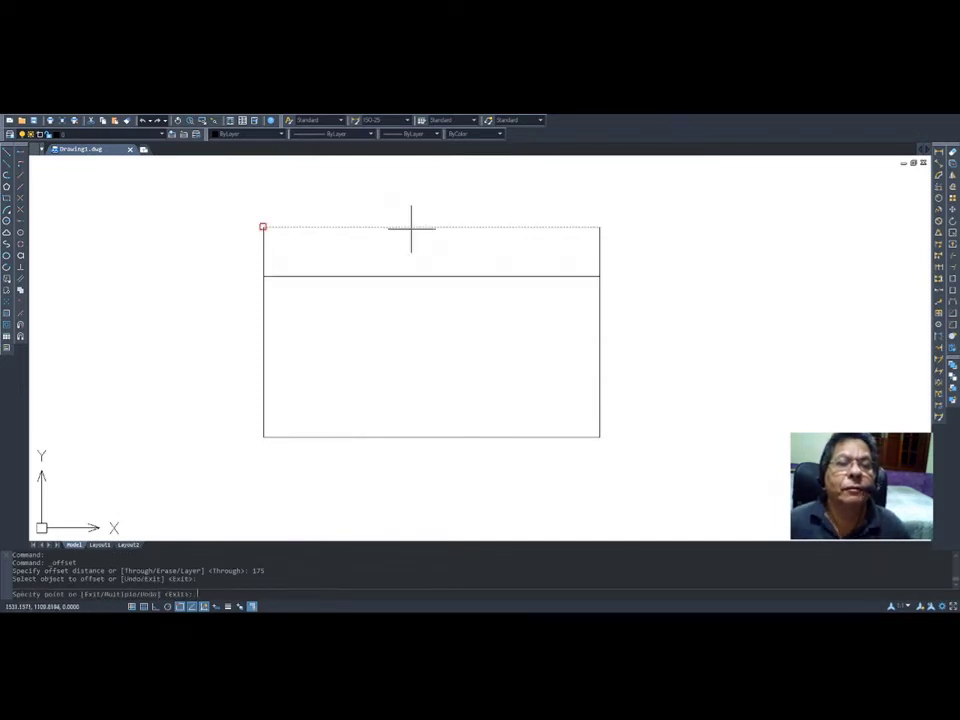
pyautogui.click(405, 288)
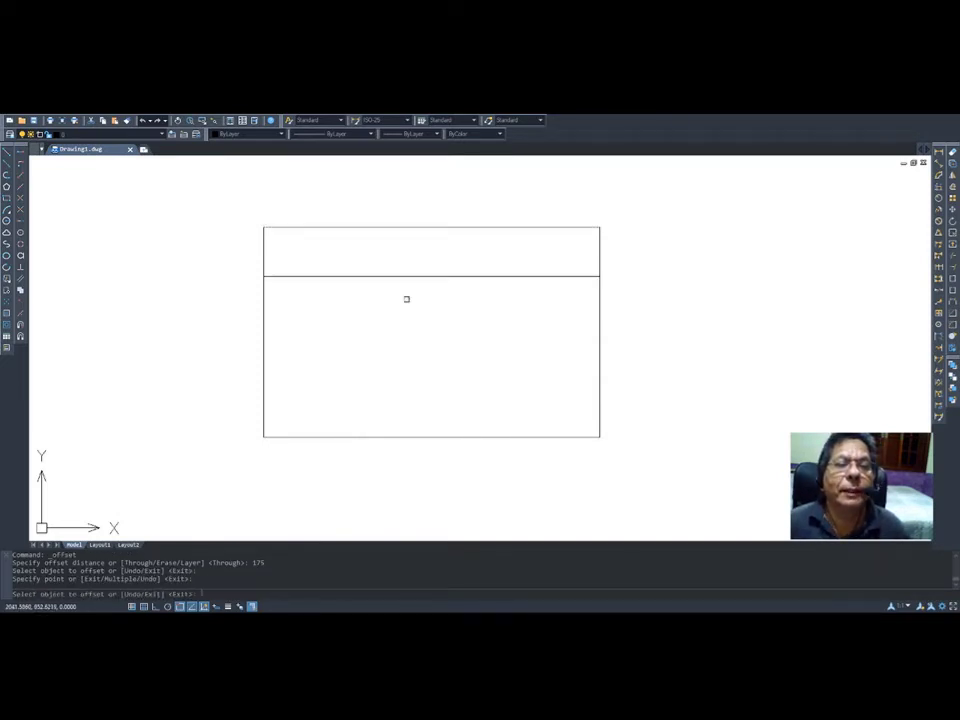
pyautogui.click(414, 438)
pyautogui.click(408, 366)
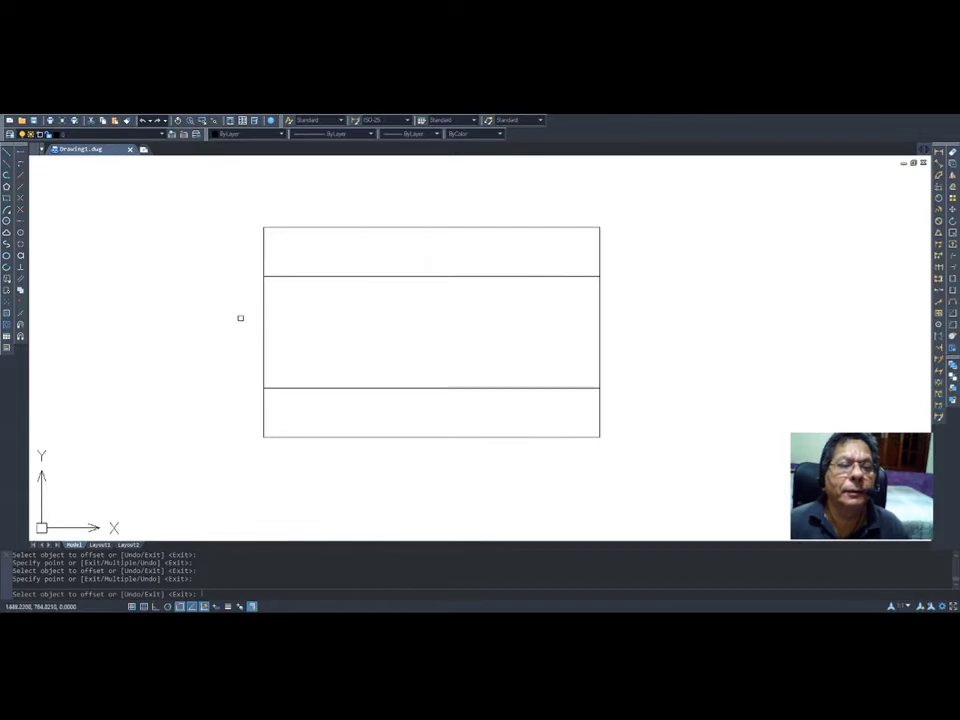
# - Offset the rectangle's left and right edges inward by the same 175 distance
pyautogui.click(332, 317)
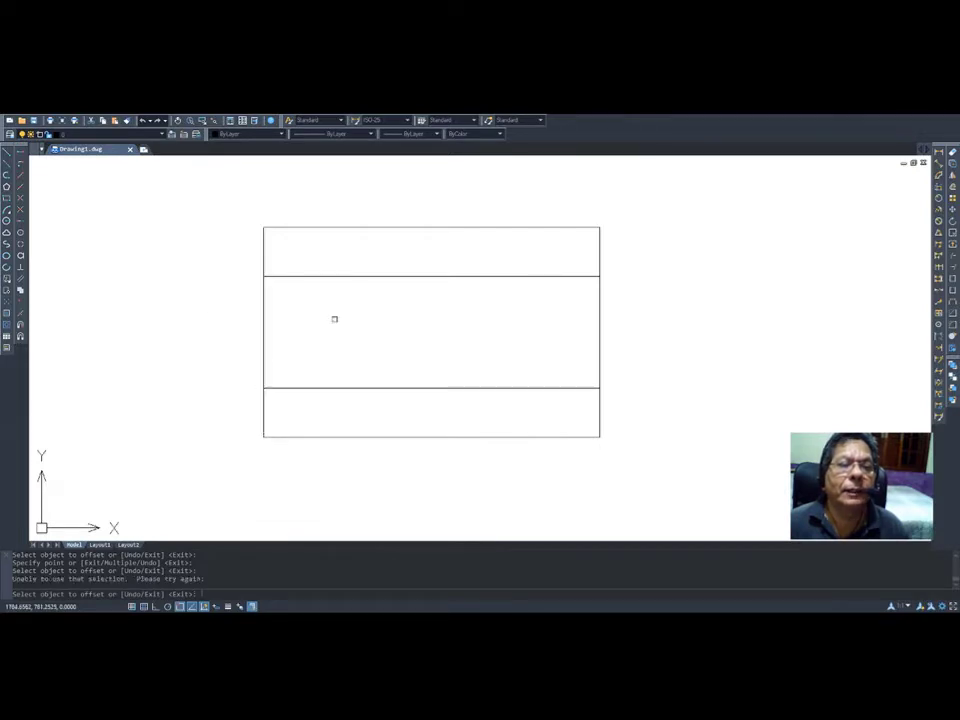
pyautogui.click(264, 323)
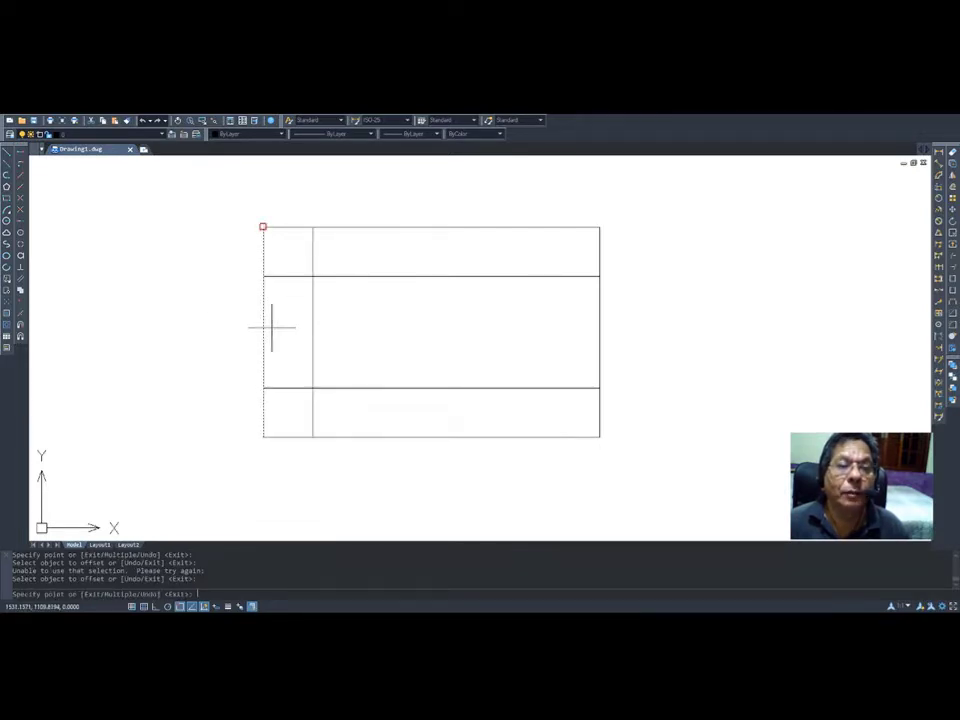
pyautogui.click(321, 330)
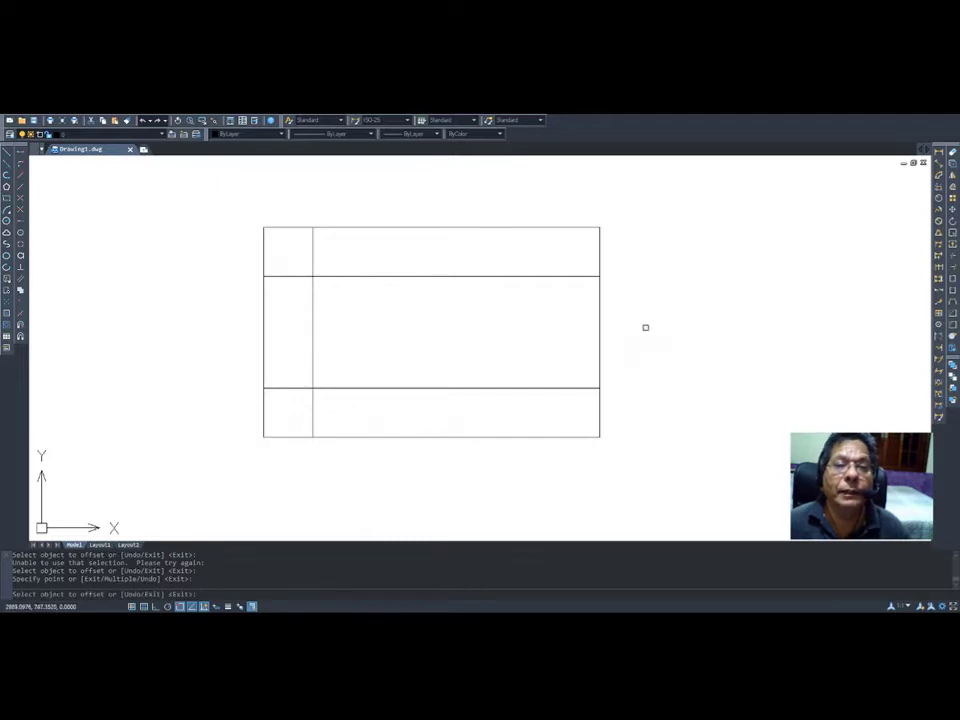
pyautogui.click(599, 330)
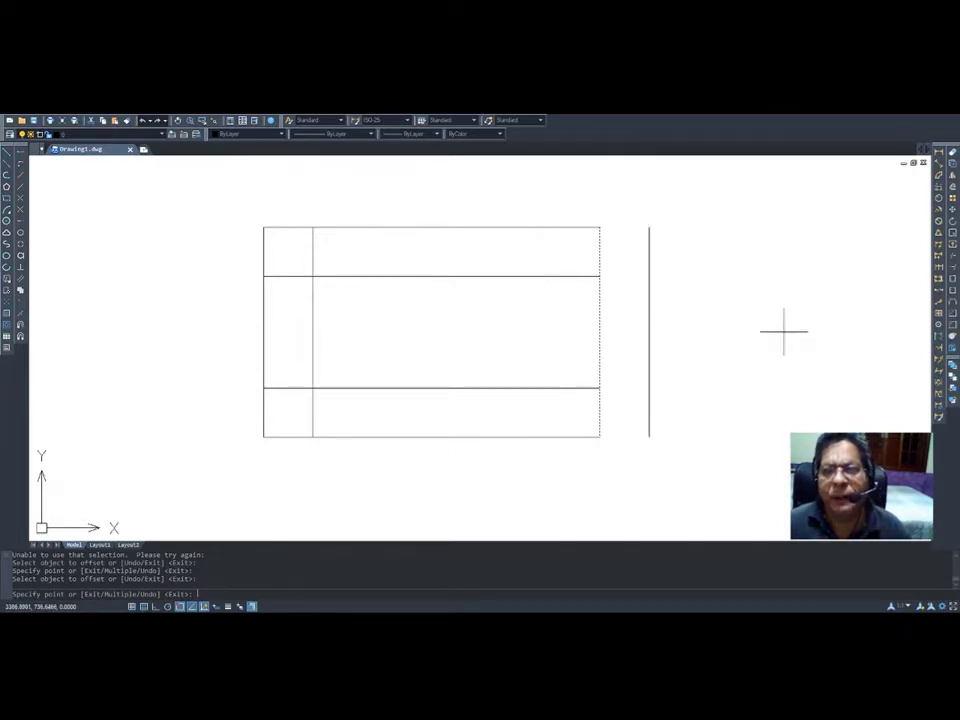
pyautogui.click(512, 324)
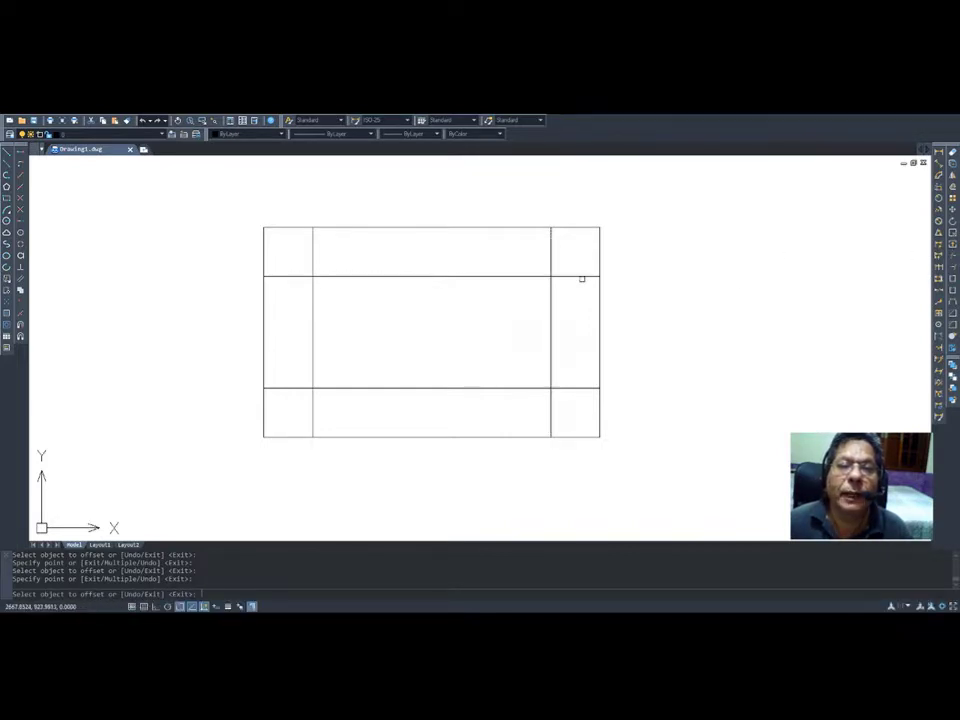
# - Trim the two offset line ends that extend past their intersection at the inner rectangle's upper-right corner
pyautogui.click(954, 259)
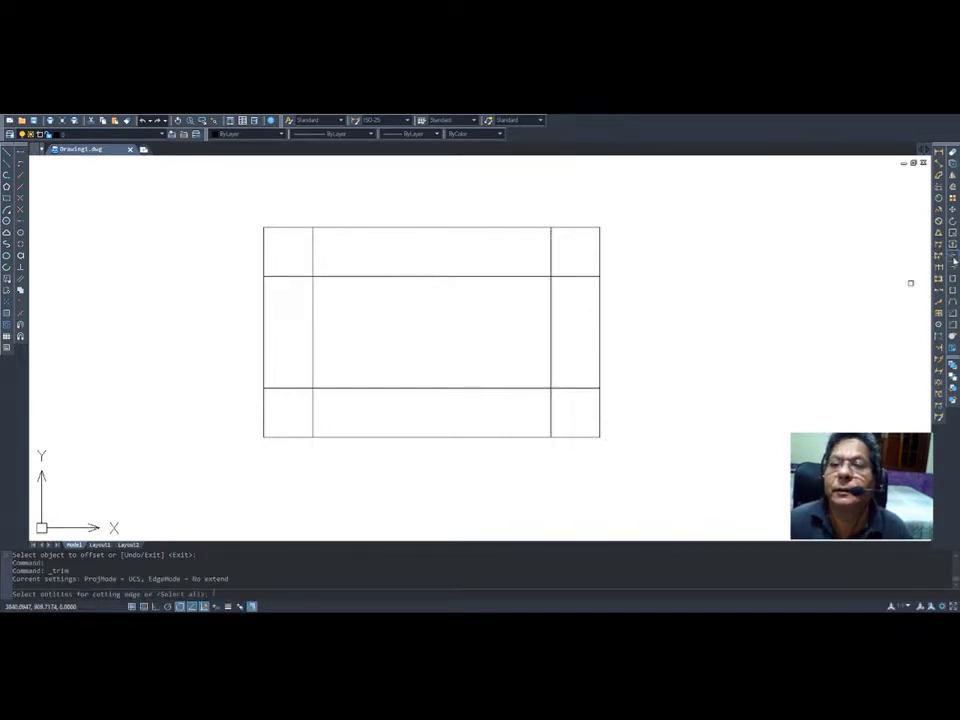
pyautogui.press('Return')
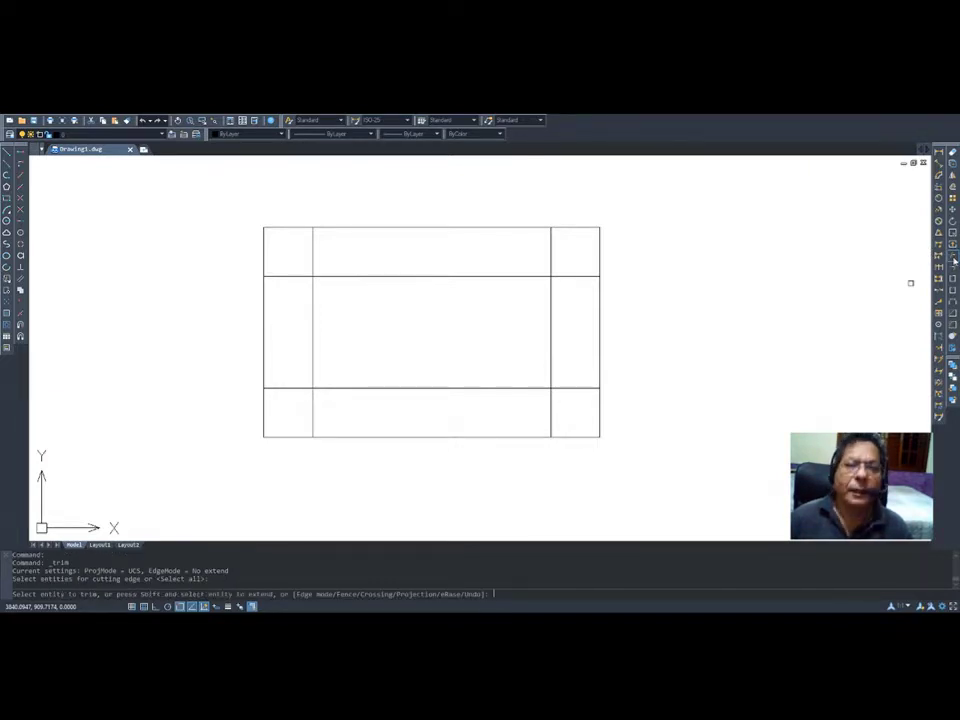
pyautogui.click(549, 240)
pyautogui.click(563, 277)
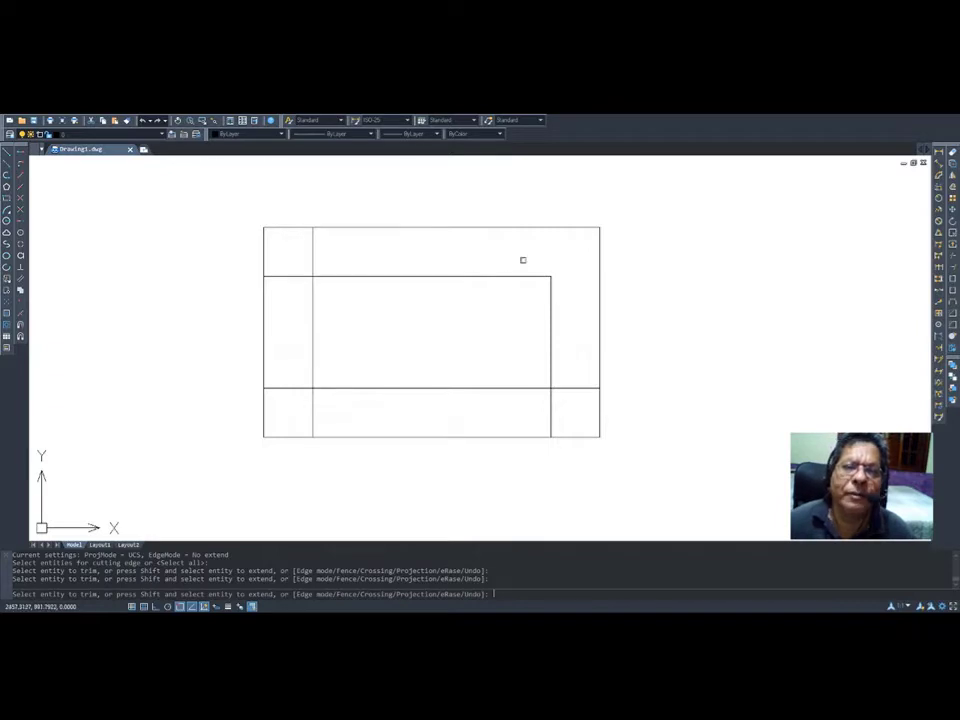
# - Chamfer the inner rectangle's upper-left corner with both chamfer distances set to 50
pyautogui.click(952, 313)
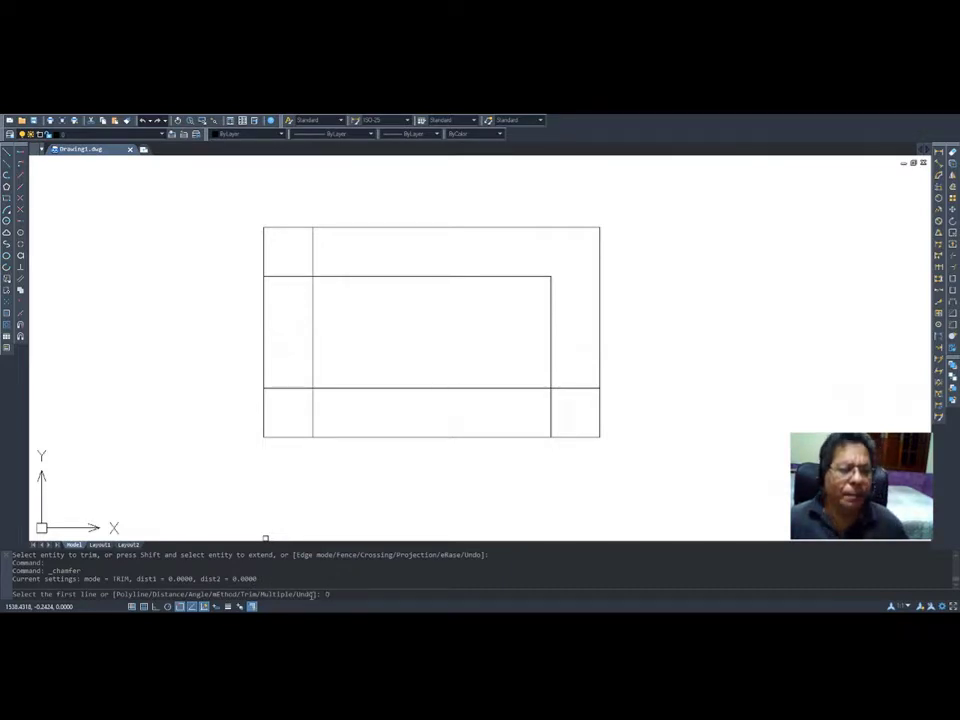
pyautogui.press('Return')
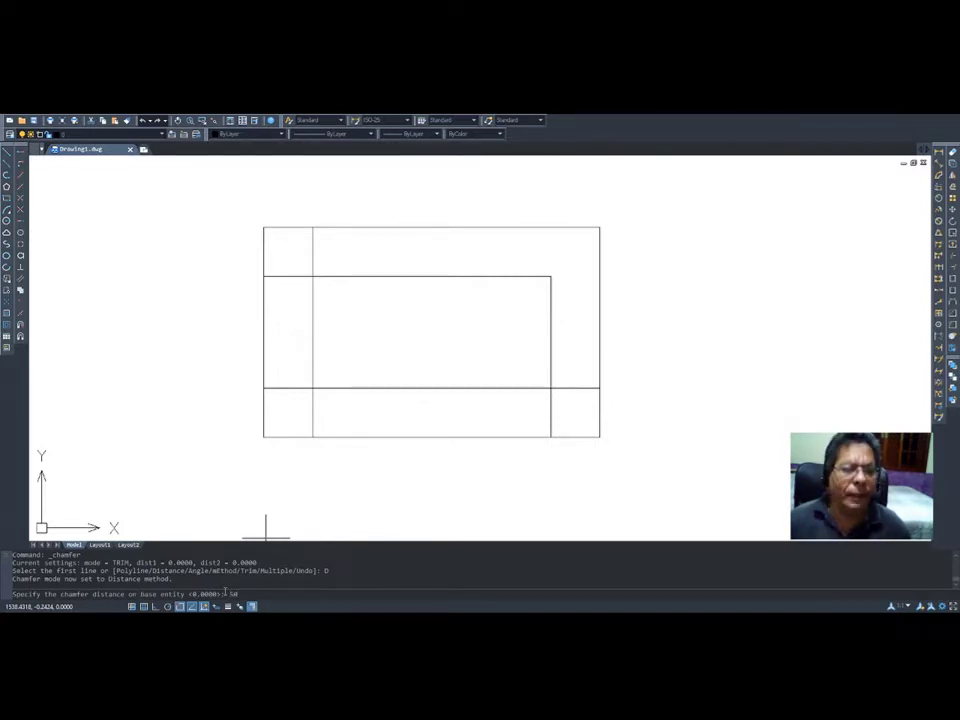
pyautogui.press('Return')
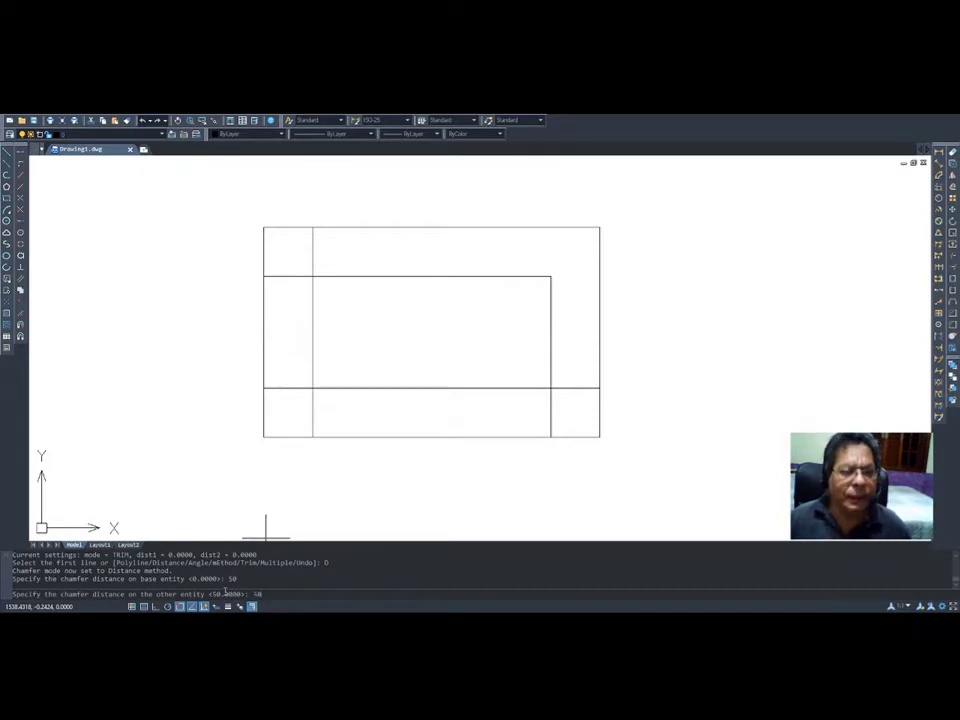
pyautogui.write('50')
pyautogui.press('Return')
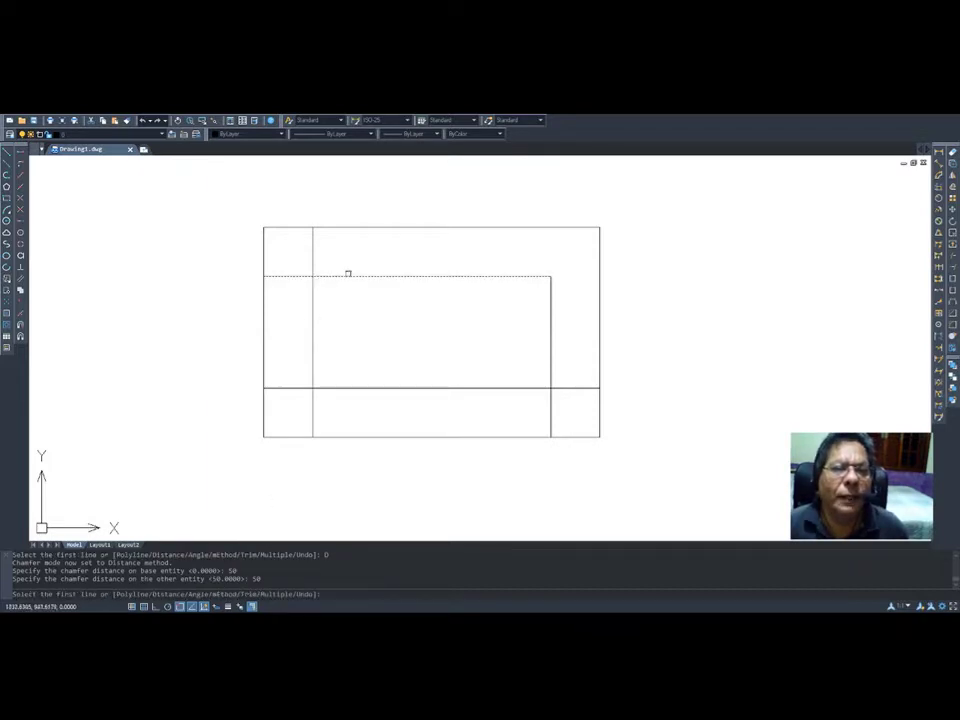
pyautogui.click(334, 274)
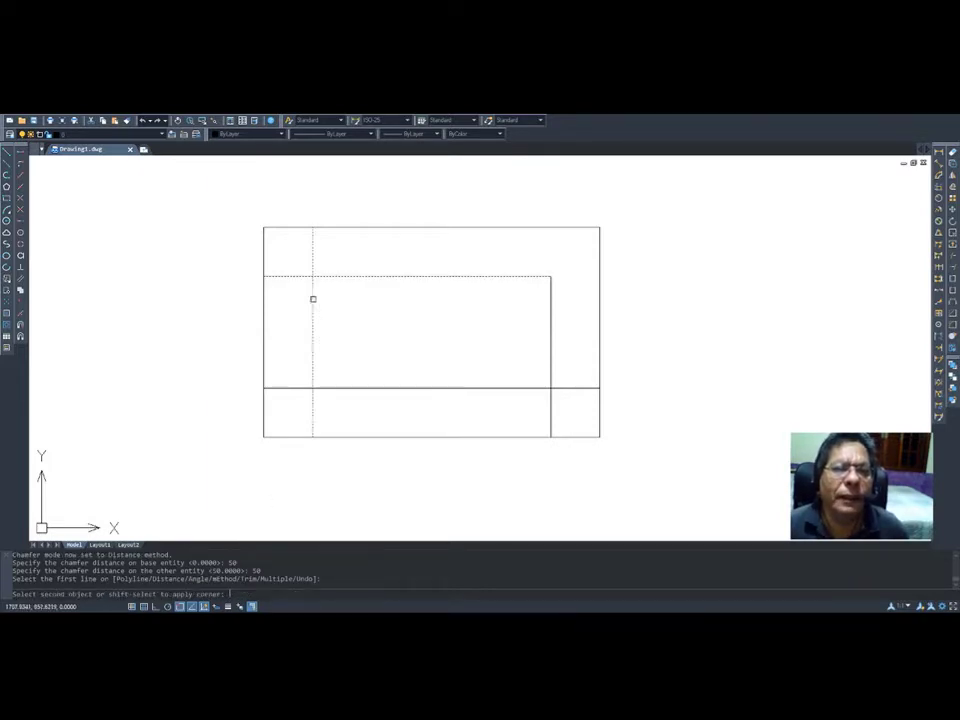
pyautogui.click(313, 299)
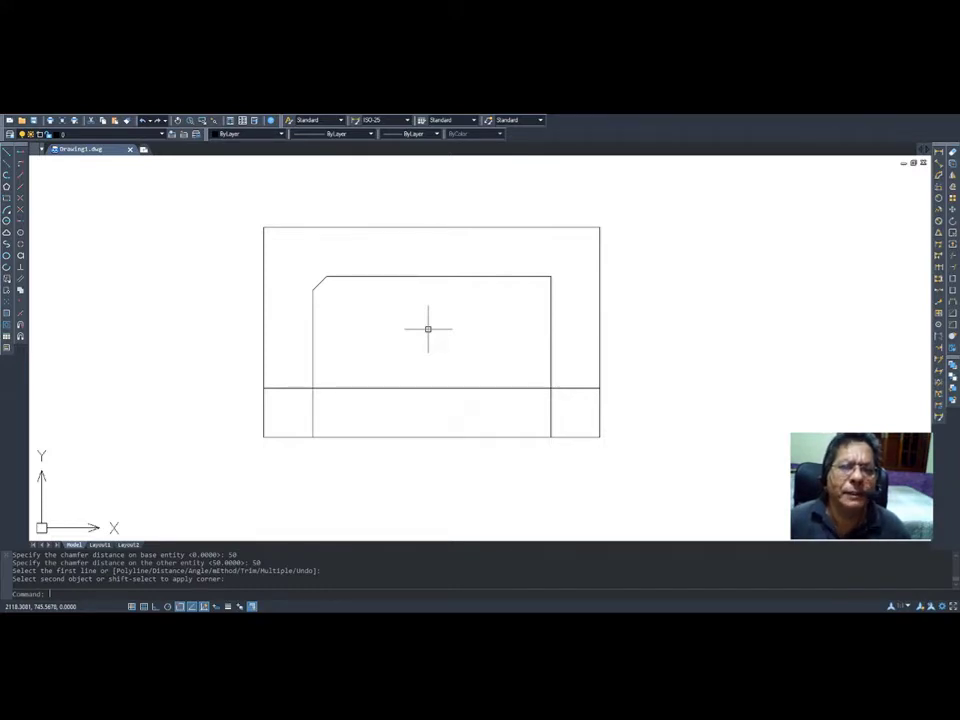
# - Chamfer the inner rectangle's upper-right, lower-right and lower-left corners with the same 50 by 50 distances
pyautogui.press('Return')
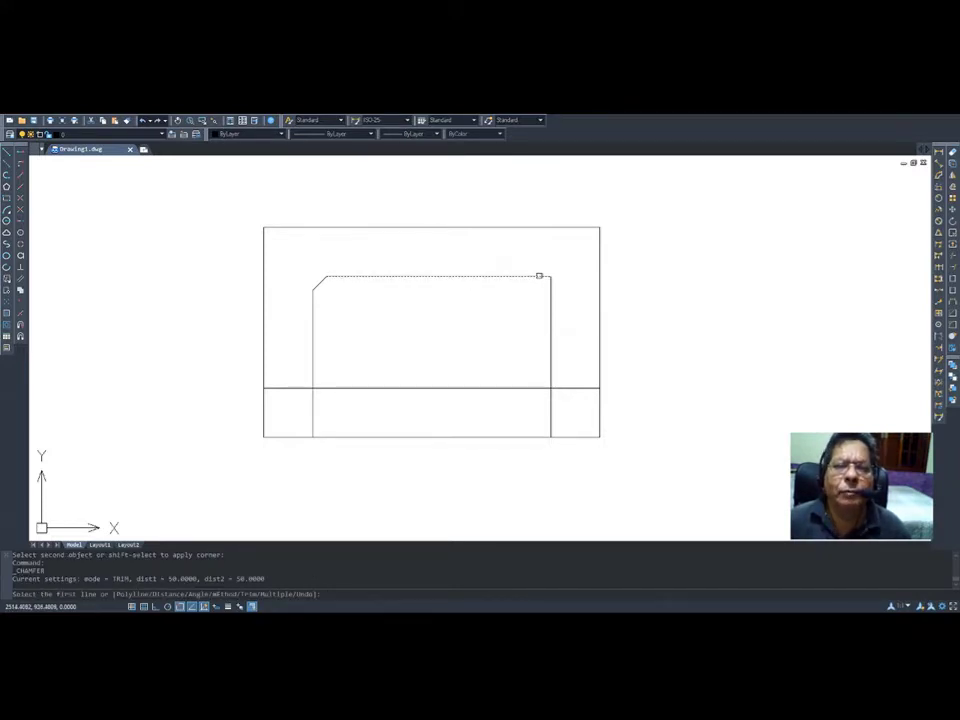
pyautogui.click(539, 275)
pyautogui.click(553, 300)
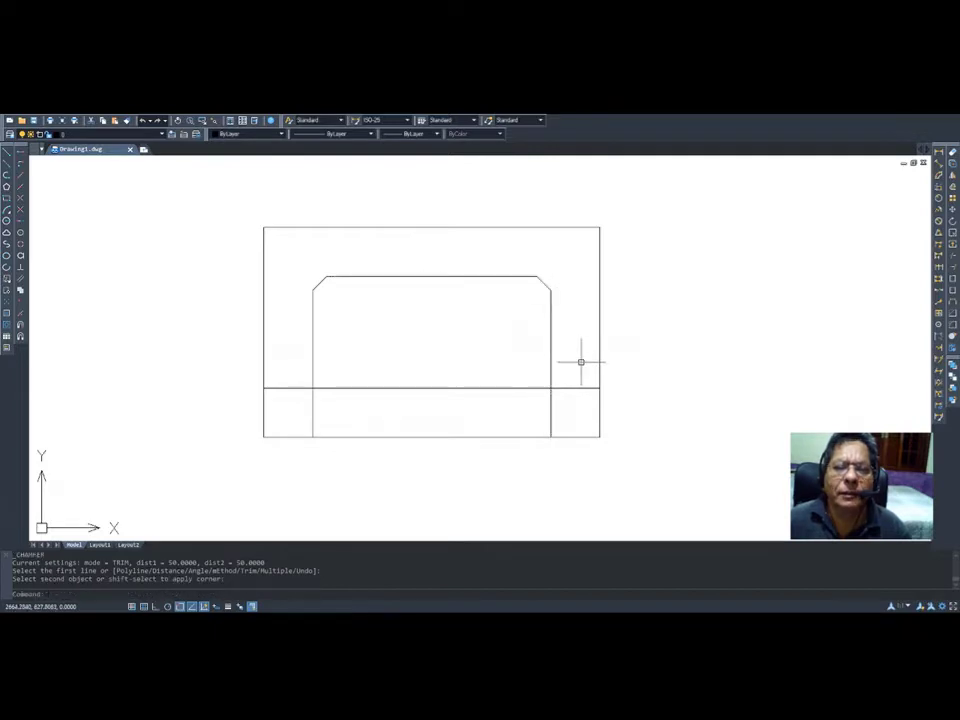
pyautogui.press('Return')
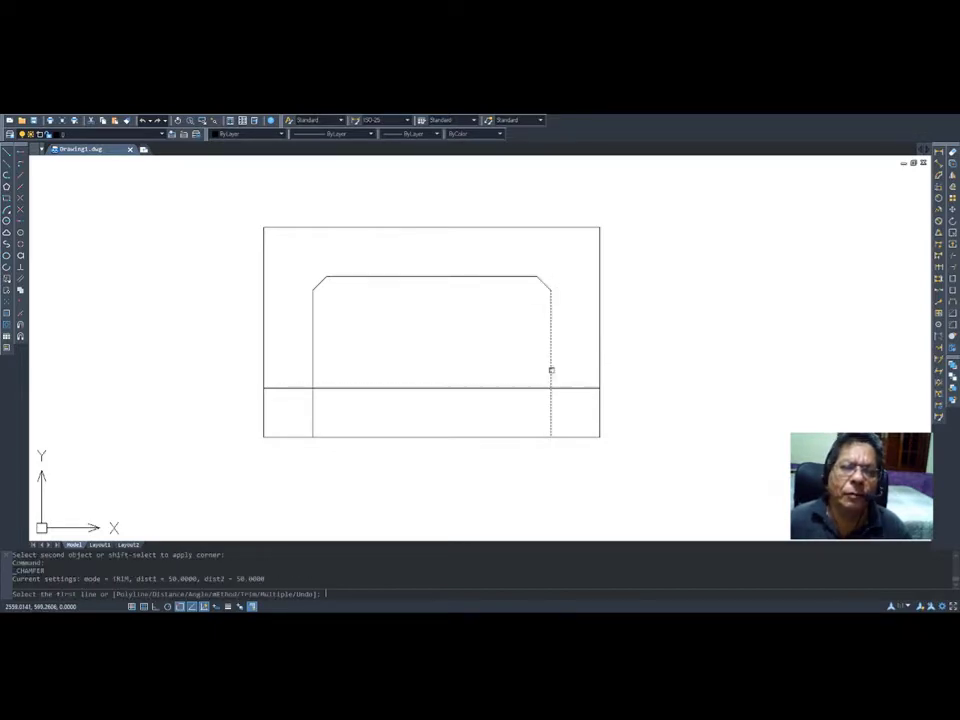
pyautogui.click(551, 370)
pyautogui.click(529, 388)
pyautogui.press('Return')
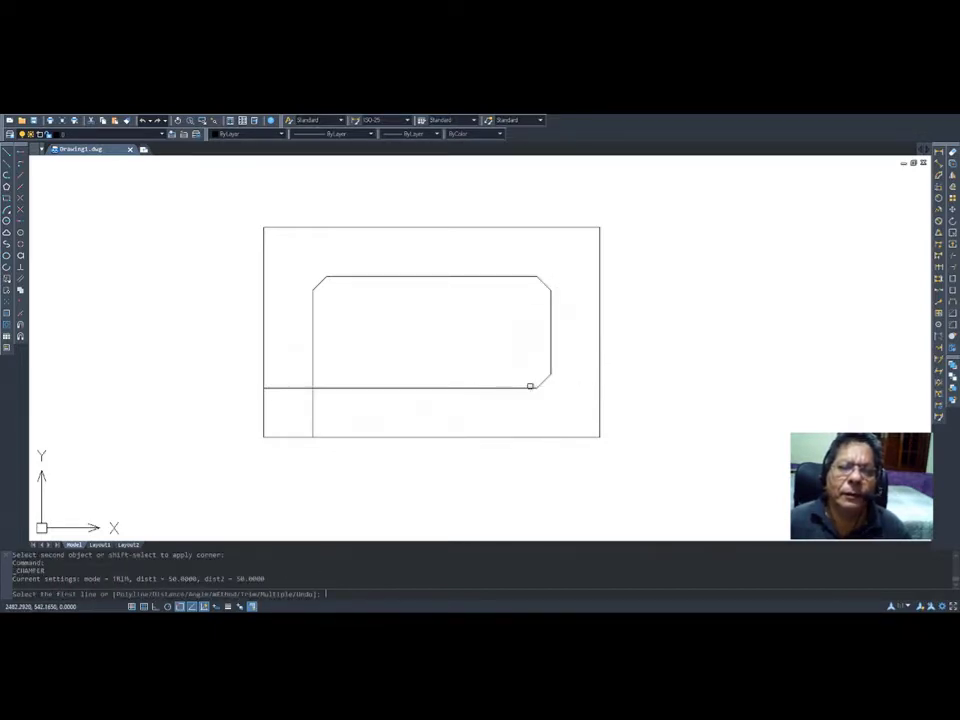
pyautogui.click(313, 358)
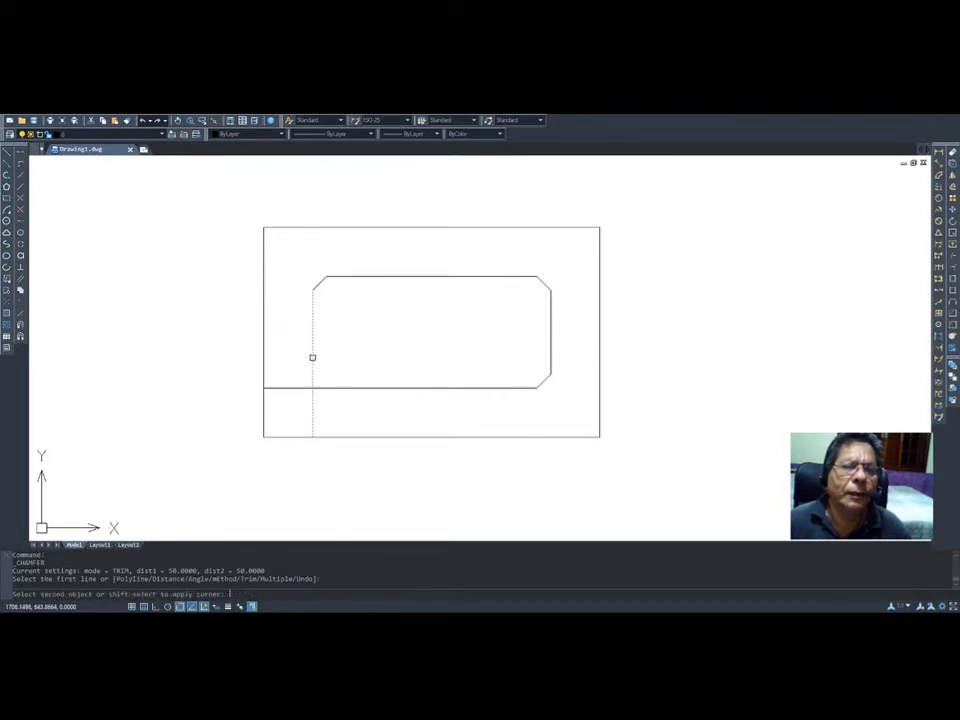
pyautogui.click(334, 388)
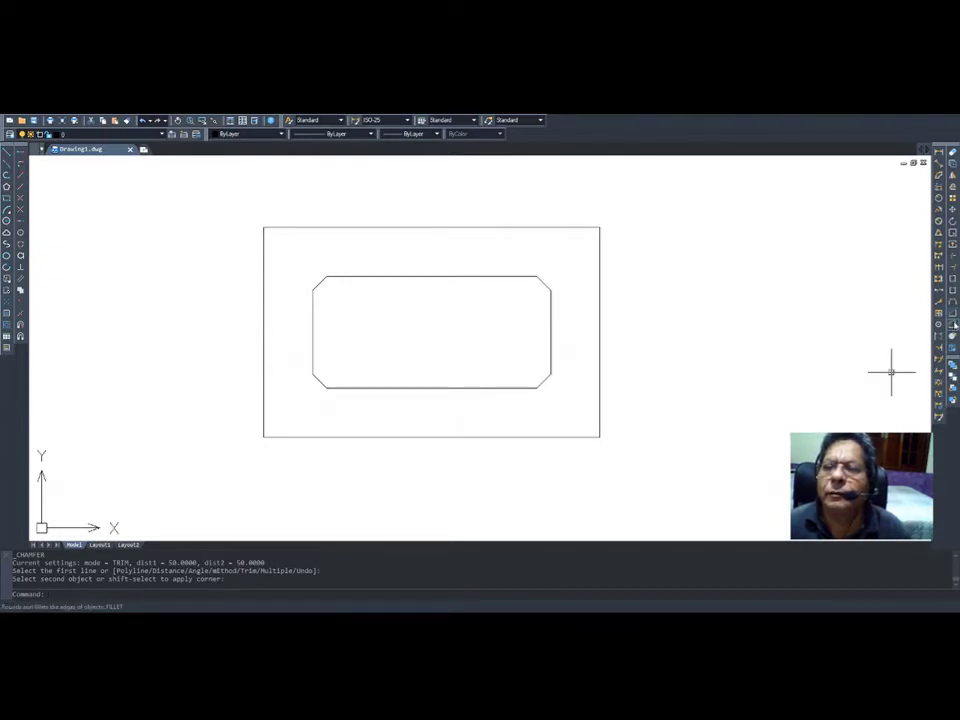
# - Fillet the outer rectangle's upper-left corner with a radius of 50
pyautogui.click(954, 325)
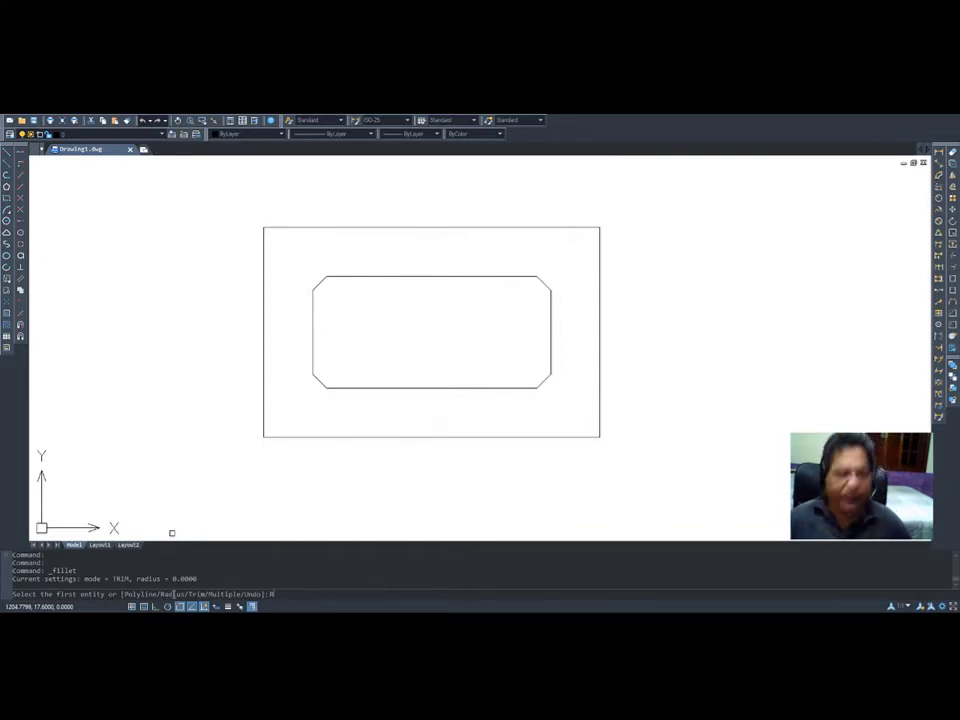
pyautogui.press('Return')
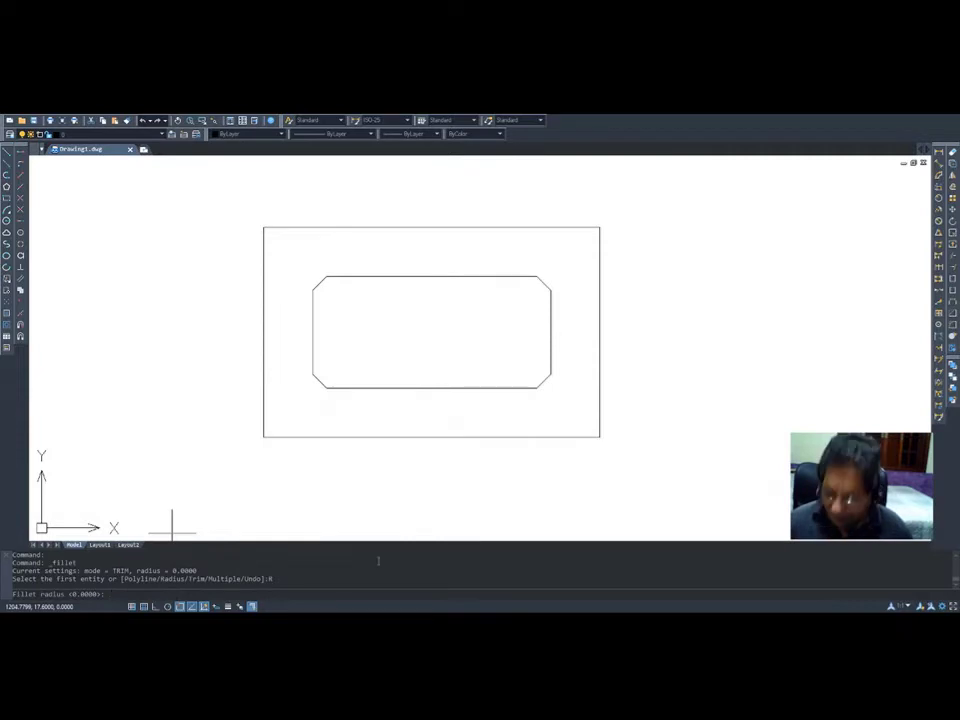
pyautogui.press('Return')
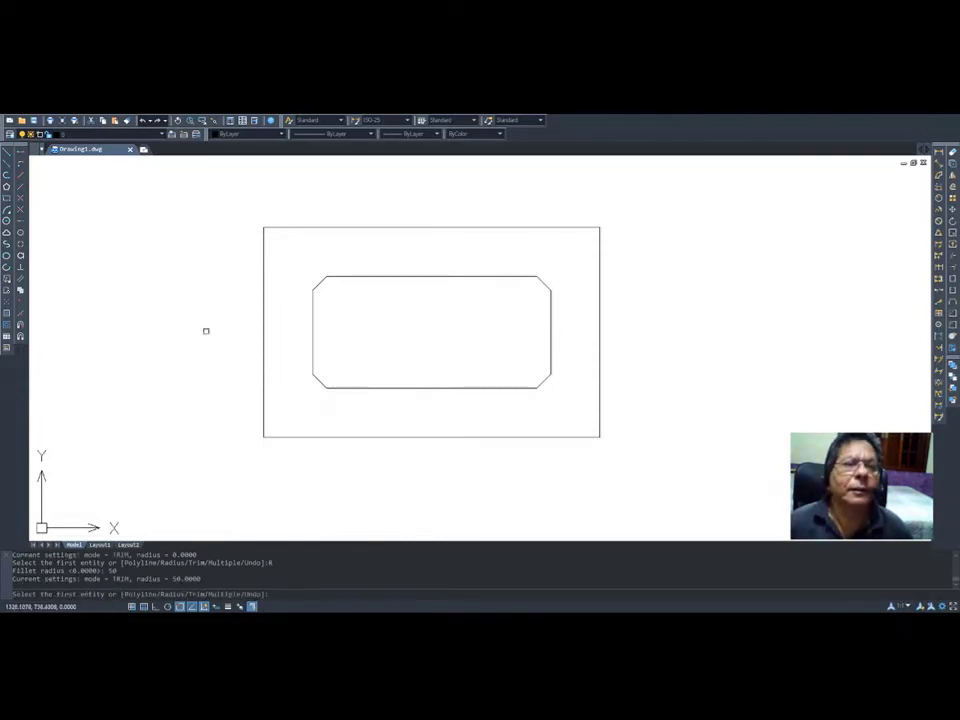
pyautogui.click(280, 226)
pyautogui.click(264, 250)
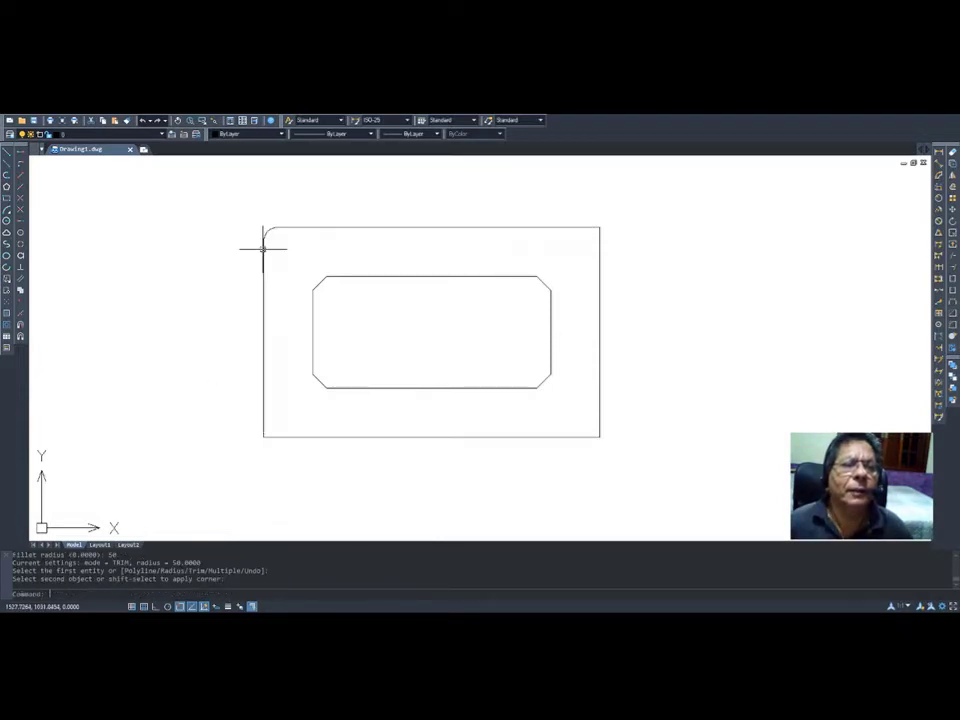
# - Fillet the outer rectangle's upper-right, lower-right and lower-left corners with the same radius of 50
pyautogui.press('Return')
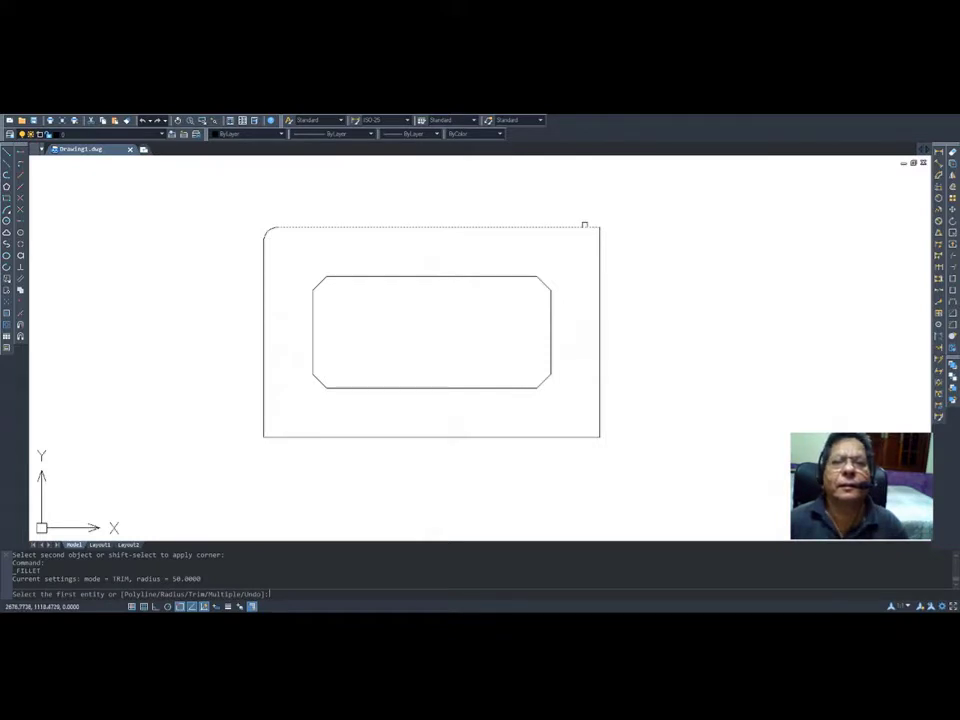
pyautogui.click(585, 227)
pyautogui.click(598, 242)
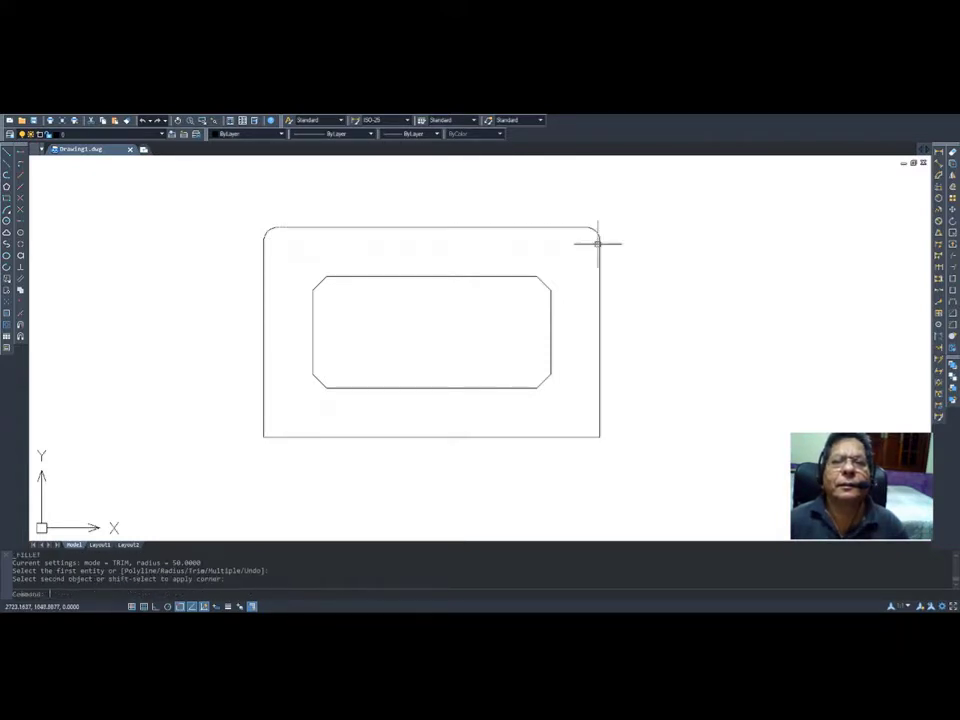
pyautogui.press('Return')
pyautogui.click(600, 421)
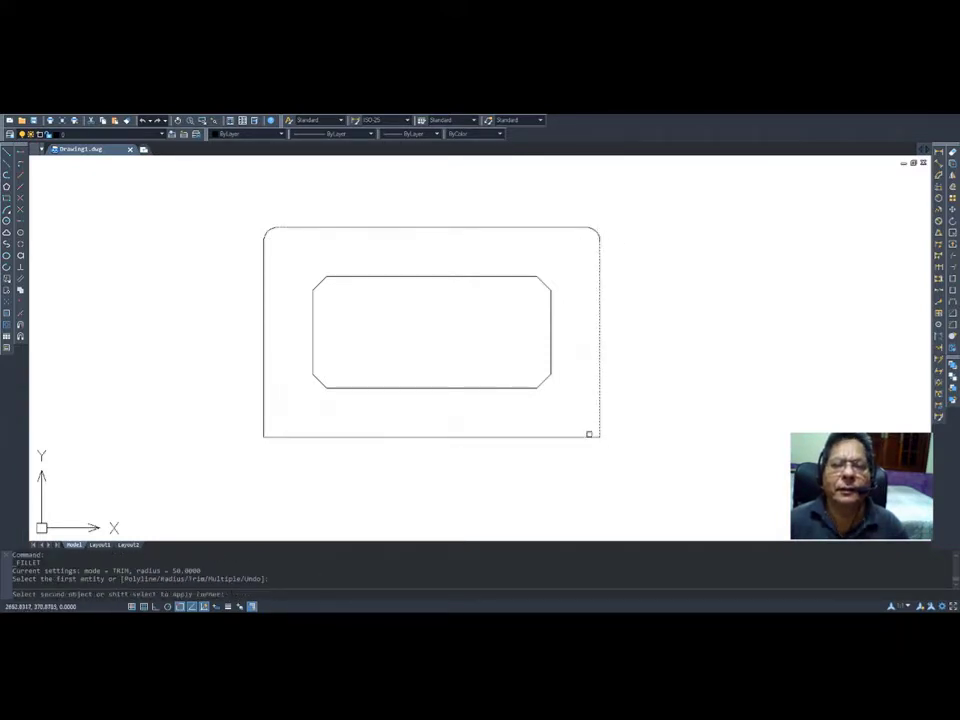
pyautogui.click(589, 436)
pyautogui.press('Return')
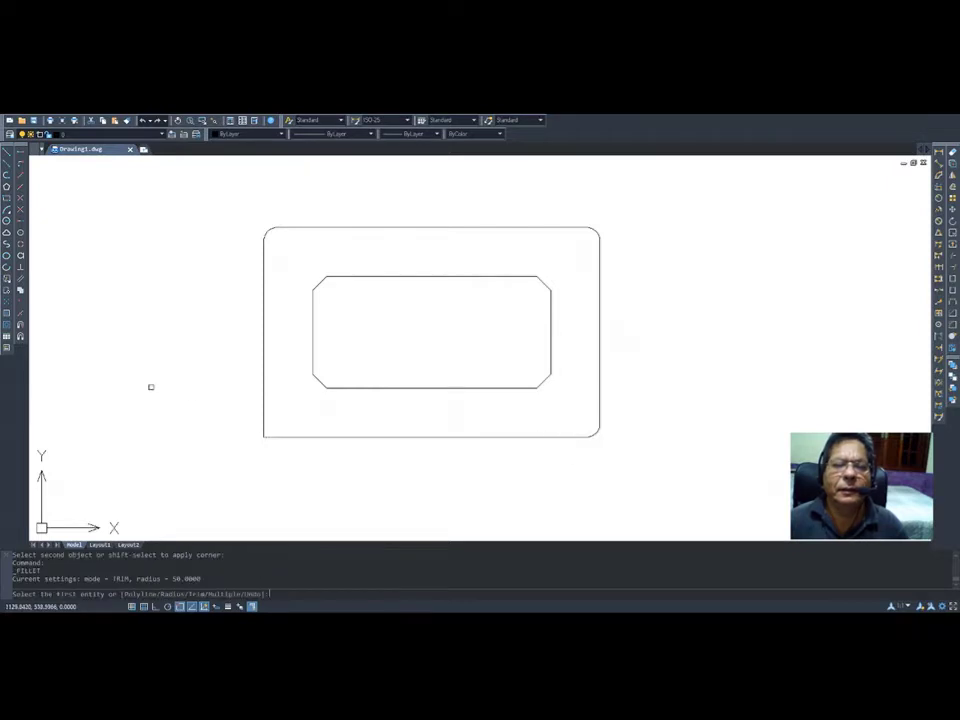
pyautogui.click(266, 405)
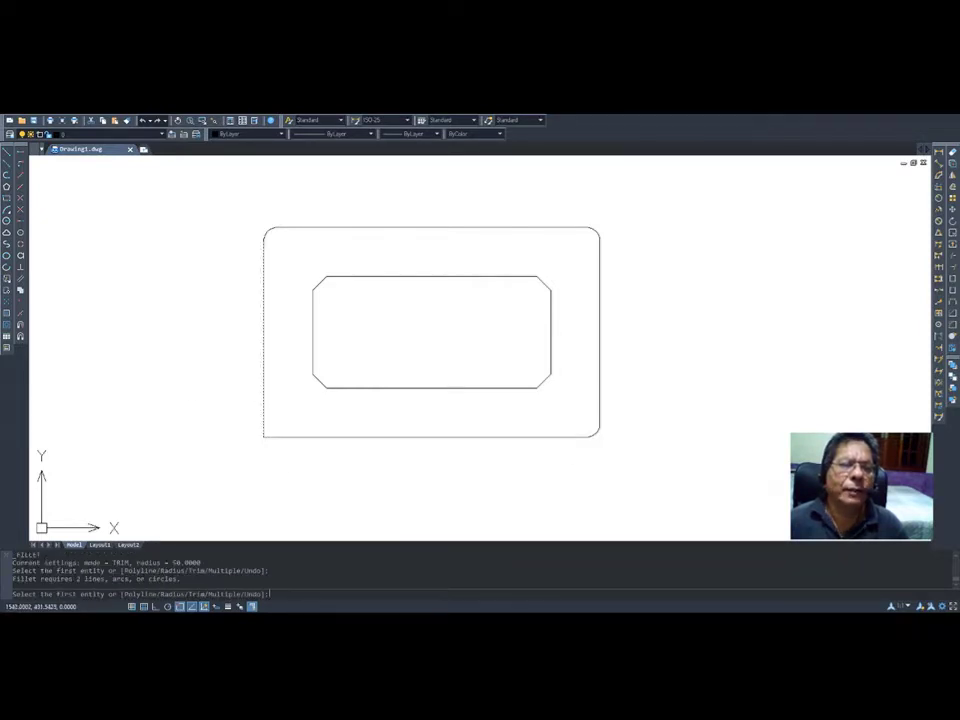
pyautogui.click(273, 435)
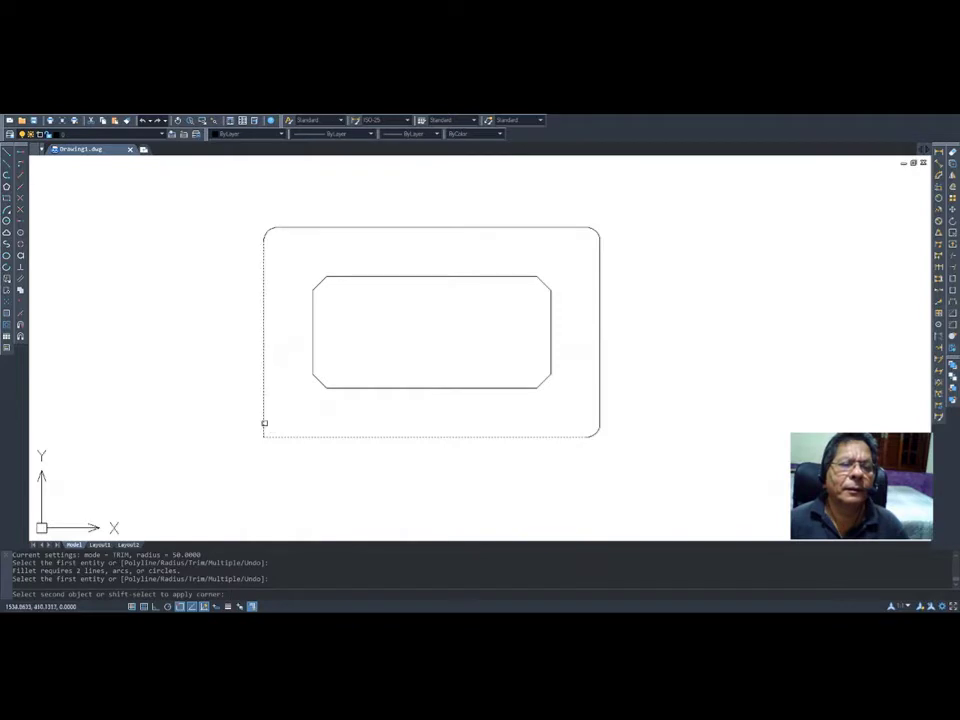
pyautogui.click(264, 421)
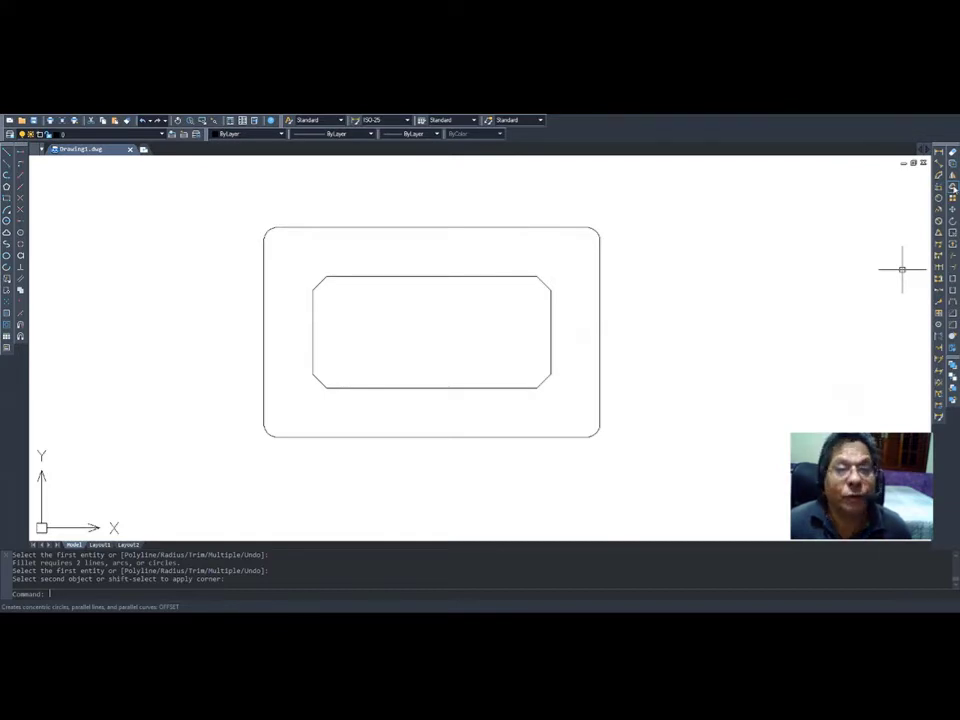
# - Offset the outer rectangle's right edge inward by 600
pyautogui.click(953, 188)
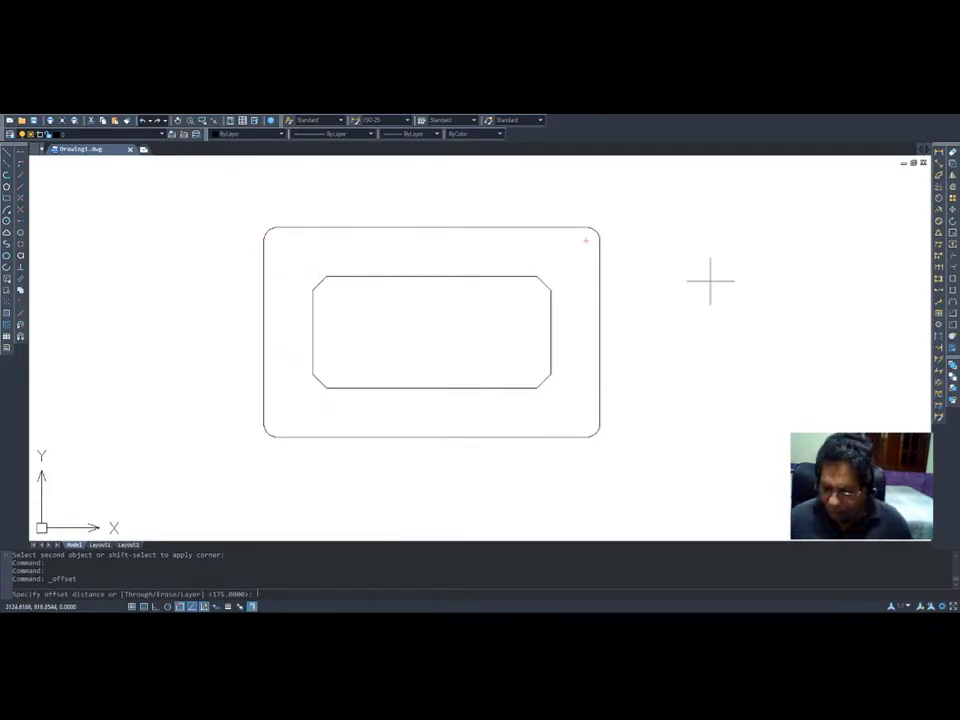
pyautogui.write('600')
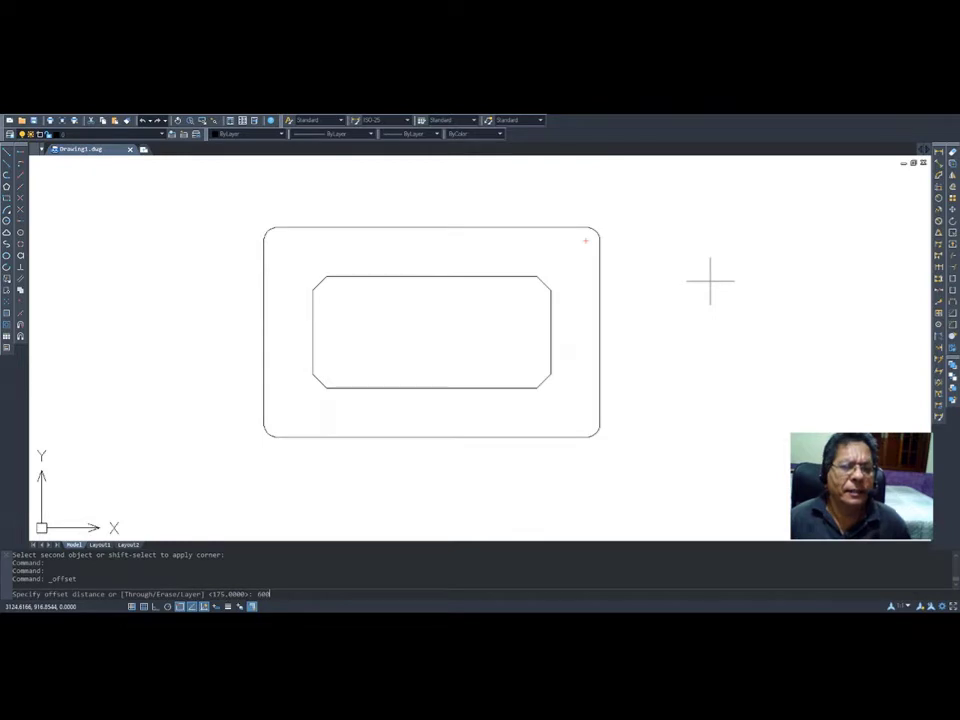
pyautogui.press('Return')
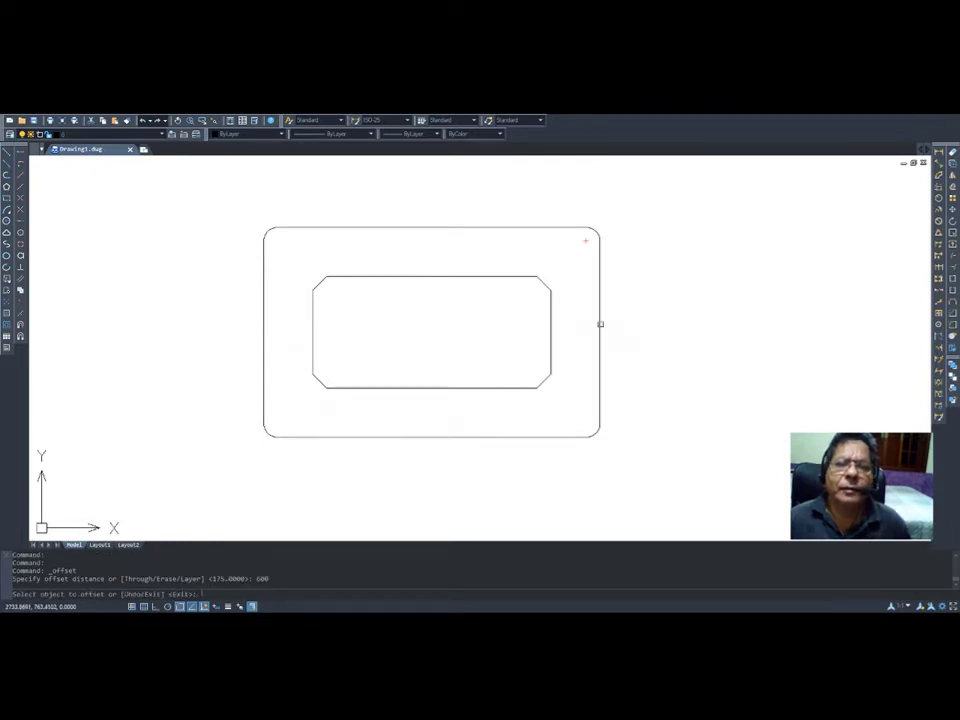
pyautogui.click(599, 322)
pyautogui.click(451, 320)
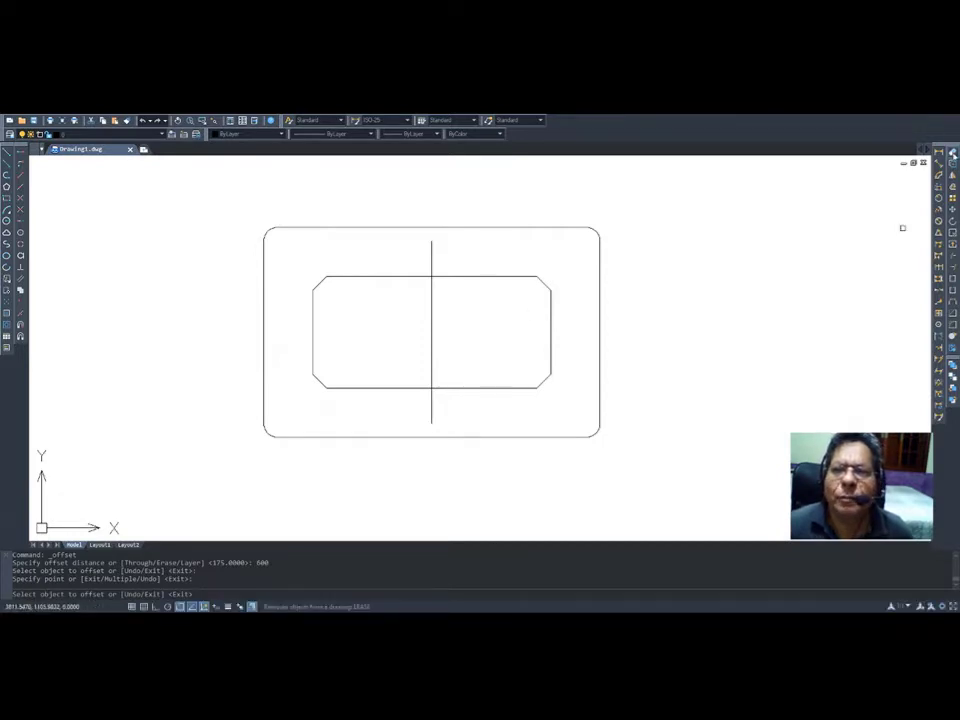
# - Erase the vertical offset line in the middle of the rectangle
pyautogui.click(952, 152)
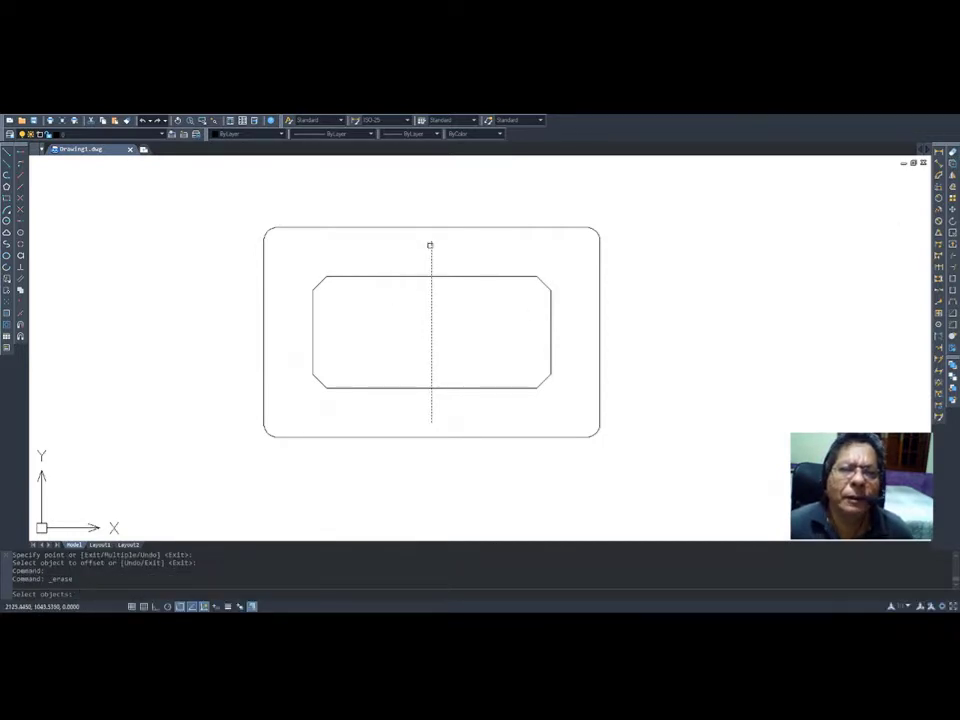
pyautogui.click(430, 245)
pyautogui.press('Return')
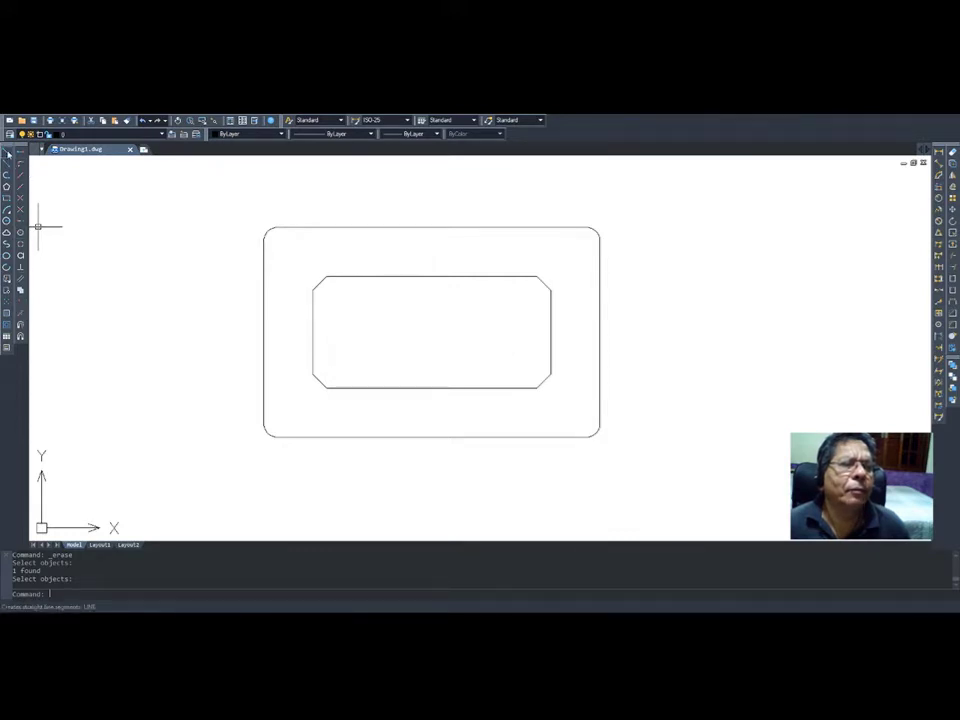
# - Draw a vertical centre line from the midpoint of the outer rectangle's top edge to the midpoint of its bottom edge
pyautogui.click(9, 153)
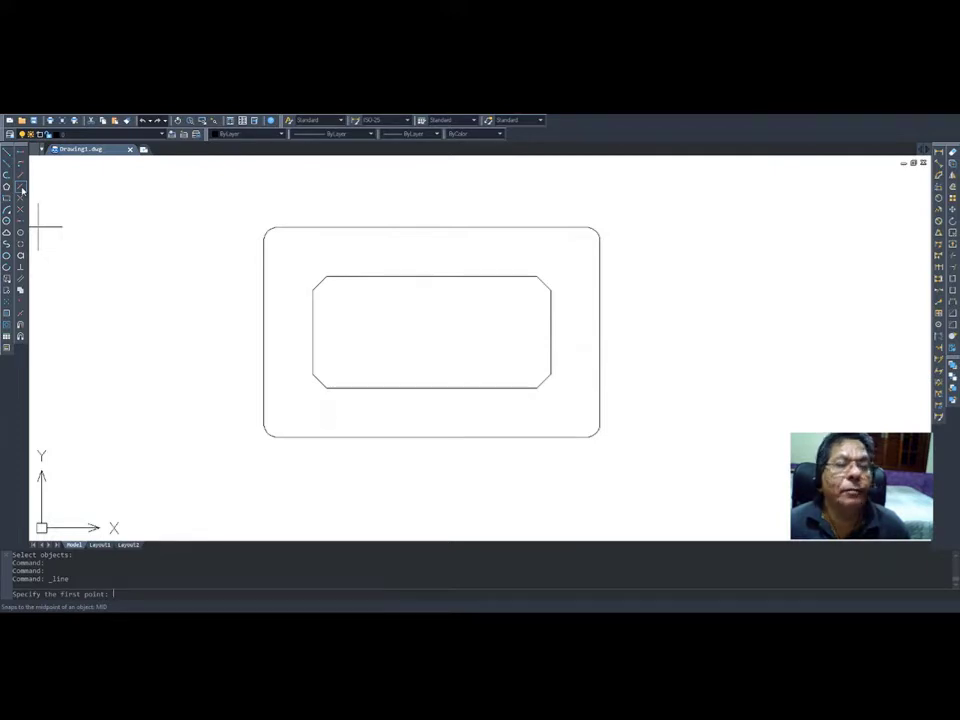
pyautogui.click(21, 190)
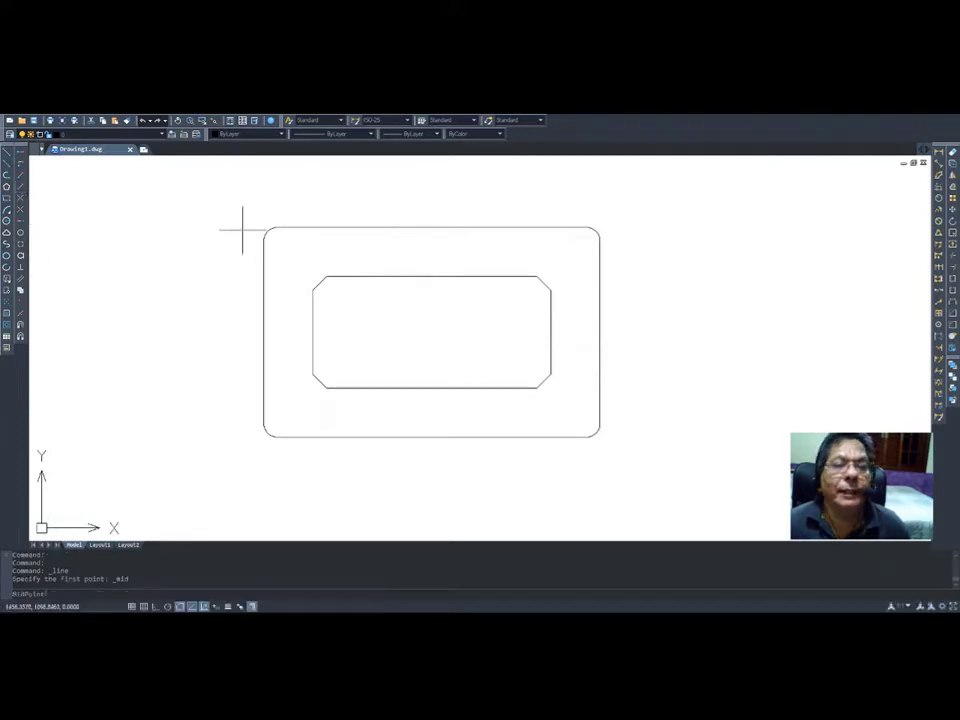
pyautogui.click(431, 226)
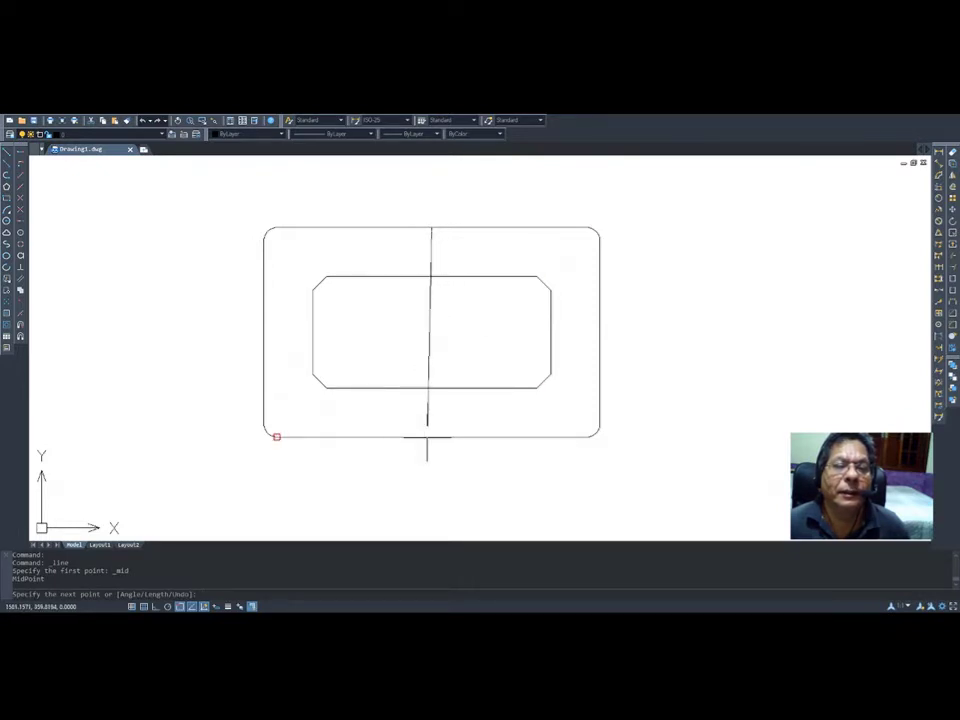
pyautogui.click(21, 187)
pyautogui.click(431, 437)
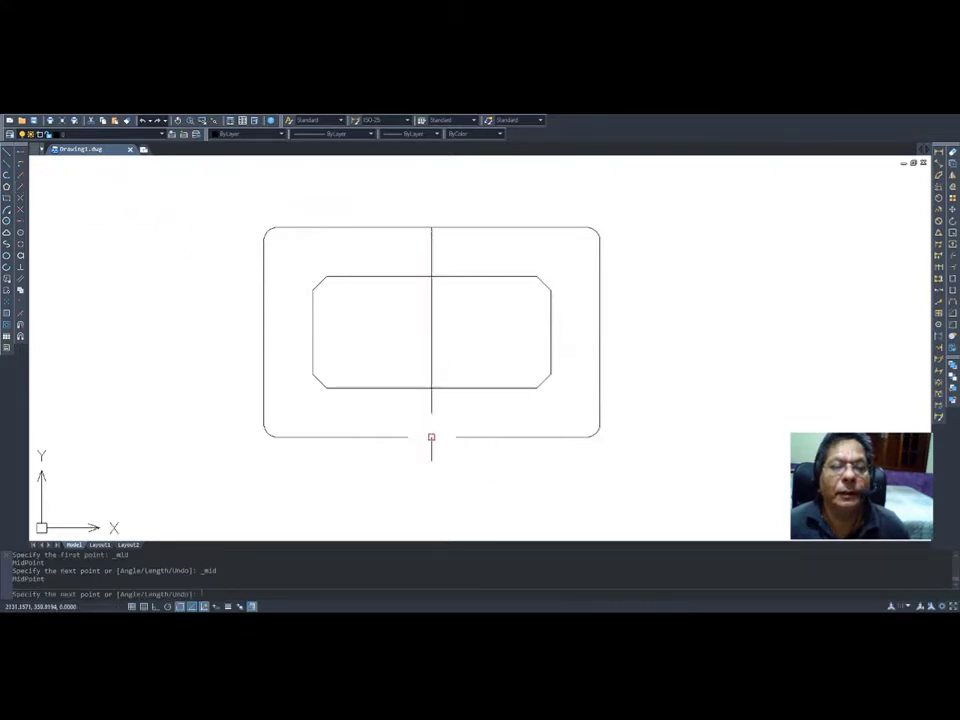
pyautogui.press('Return')
# - Draw a horizontal centre line from the midpoint of the outer rectangle's left edge to the midpoint of its right edge
pyautogui.press('Return')
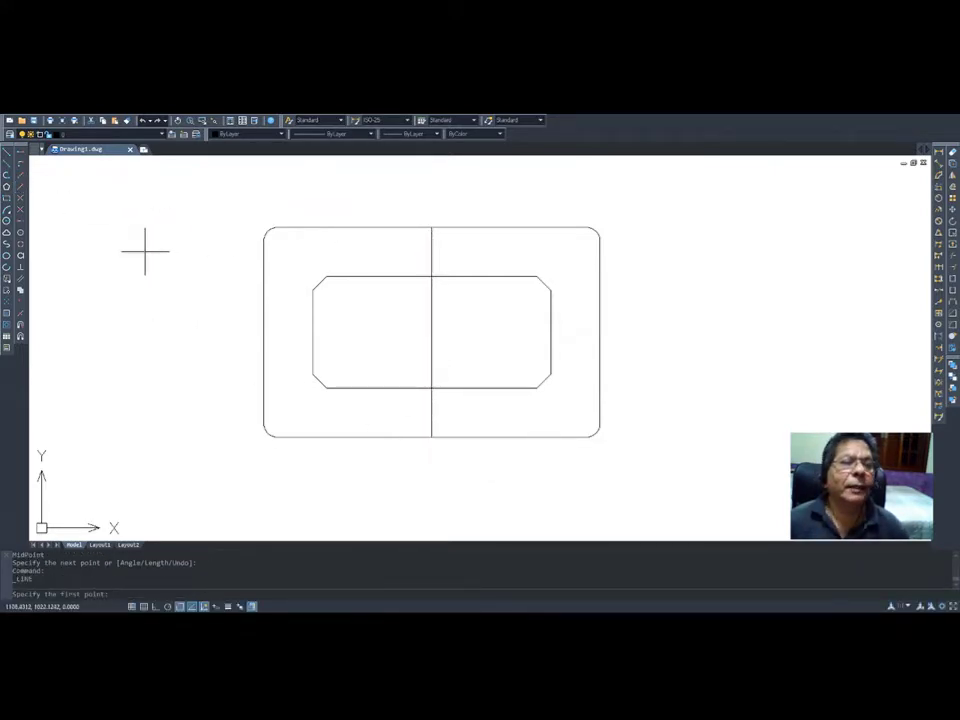
pyautogui.click(7, 152)
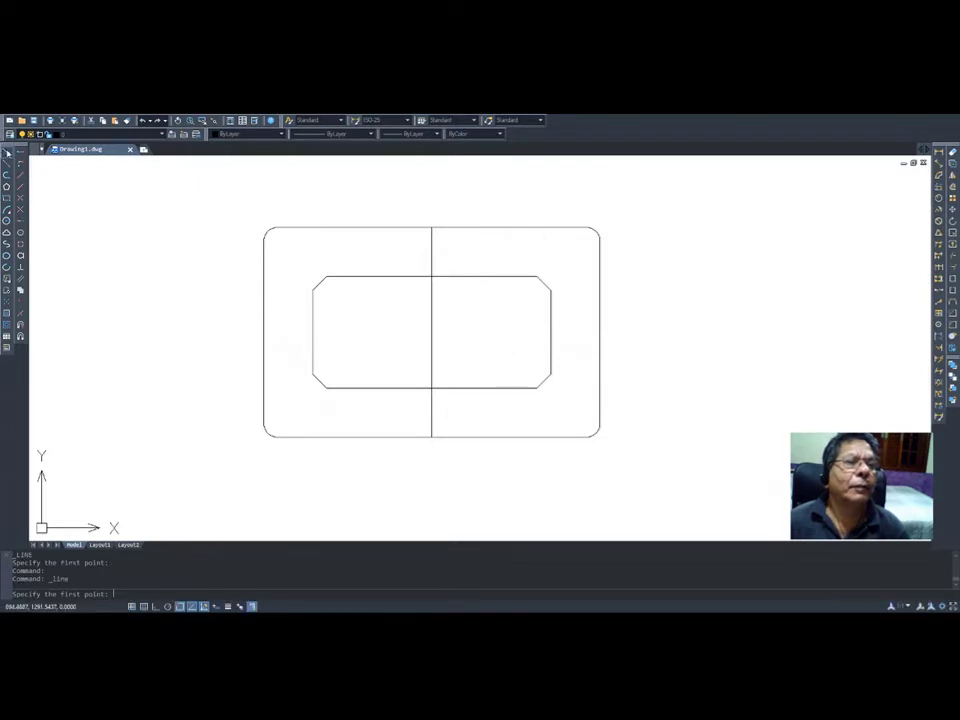
pyautogui.click(21, 187)
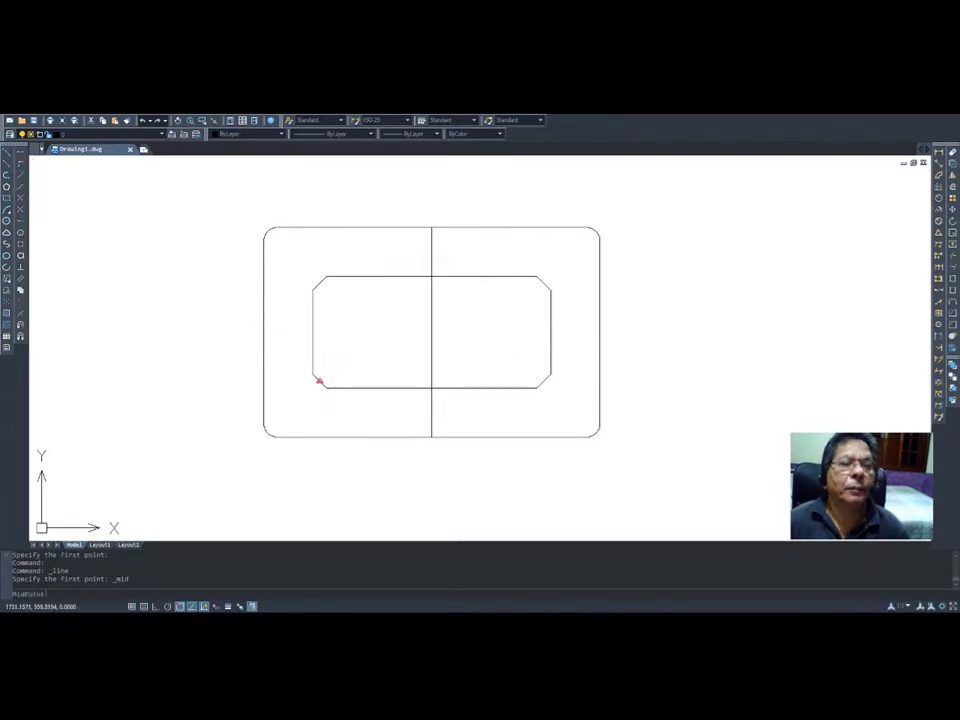
pyautogui.click(263, 329)
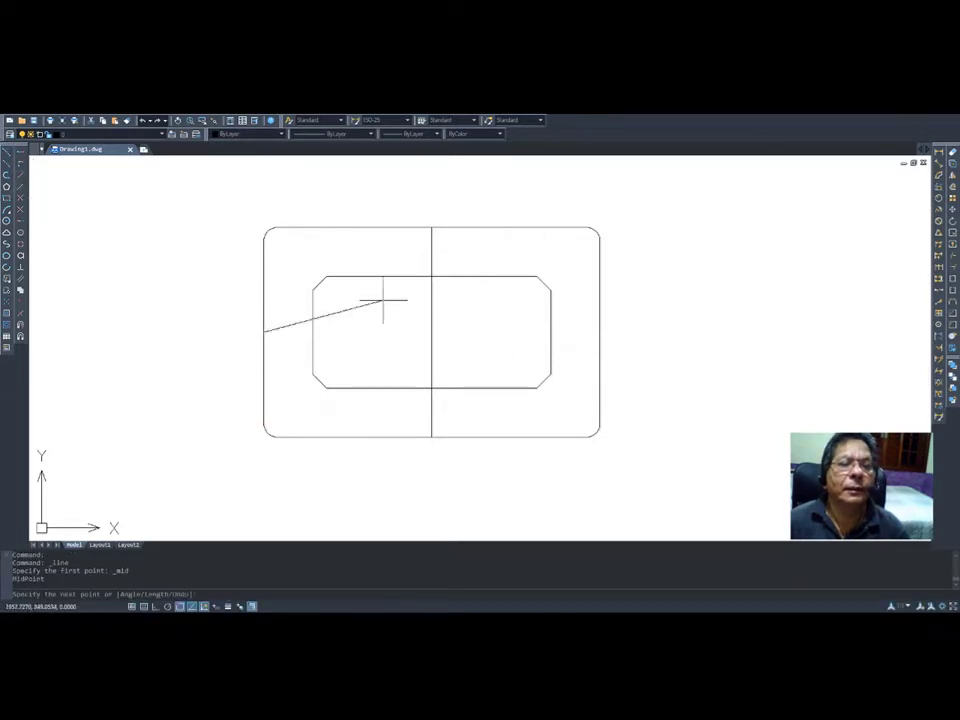
pyautogui.click(21, 187)
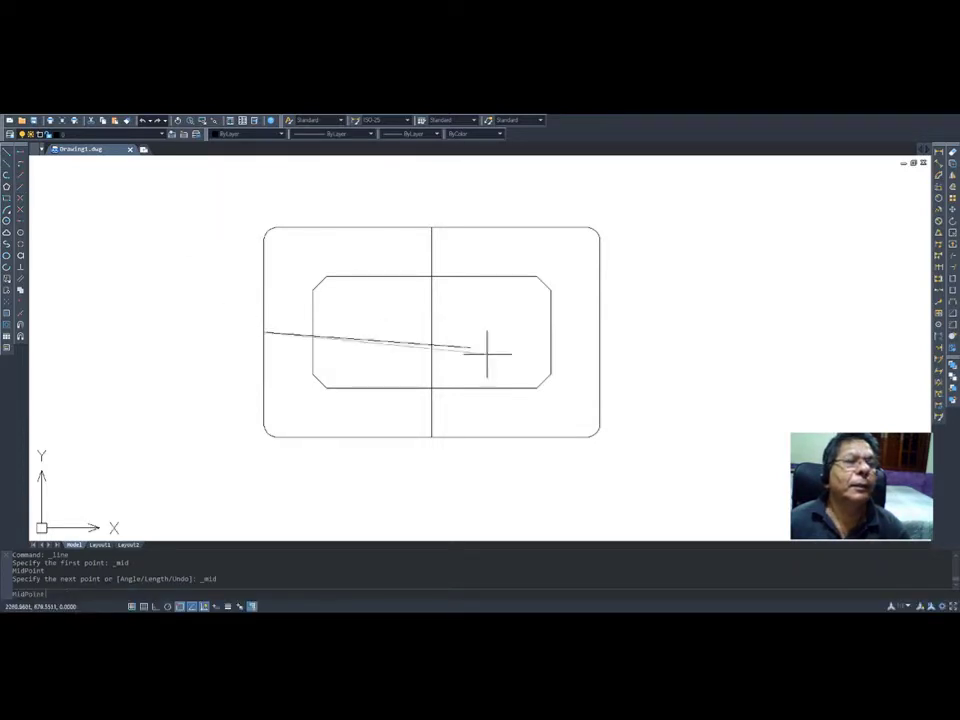
pyautogui.click(600, 332)
pyautogui.press('Return')
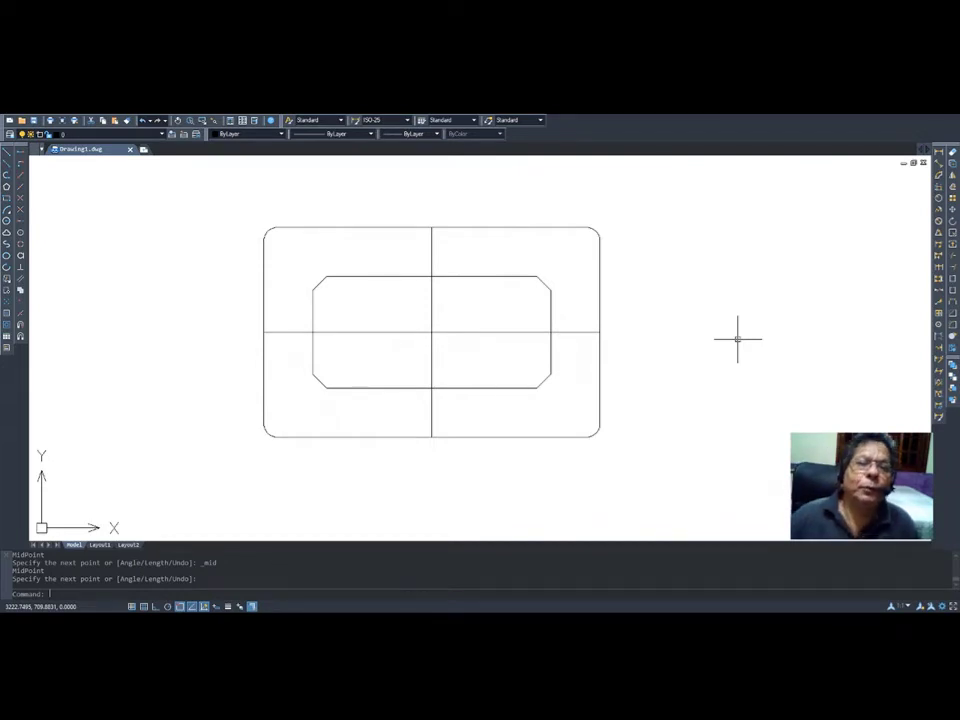
# - Draw two concentric circles with radii 150 and 100, centred on the intersection of the centre lines
pyautogui.click(6, 221)
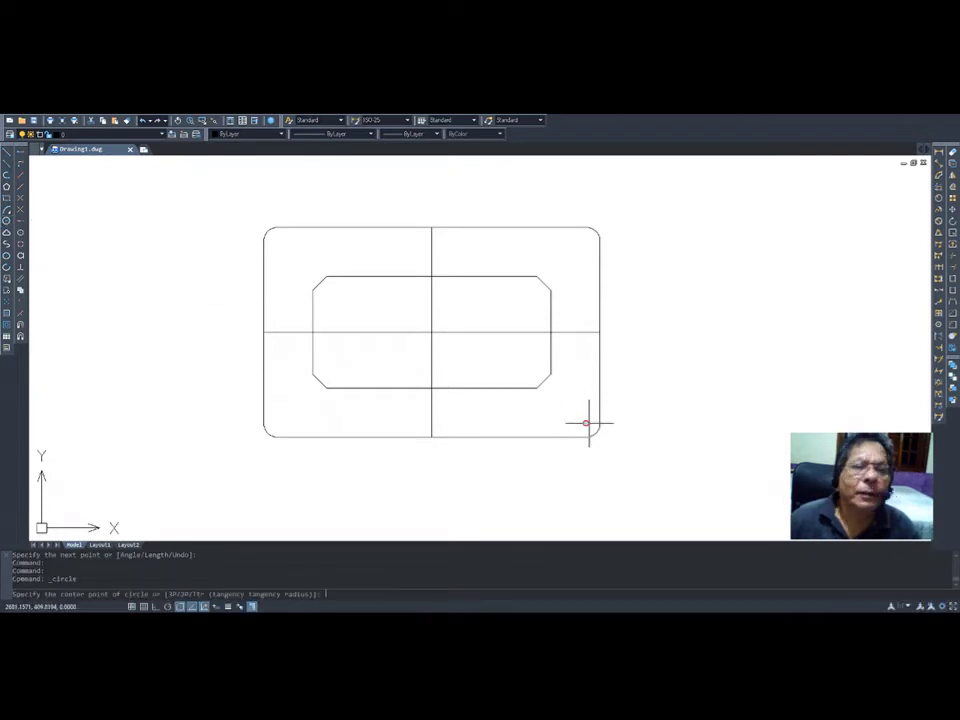
pyautogui.click(431, 332)
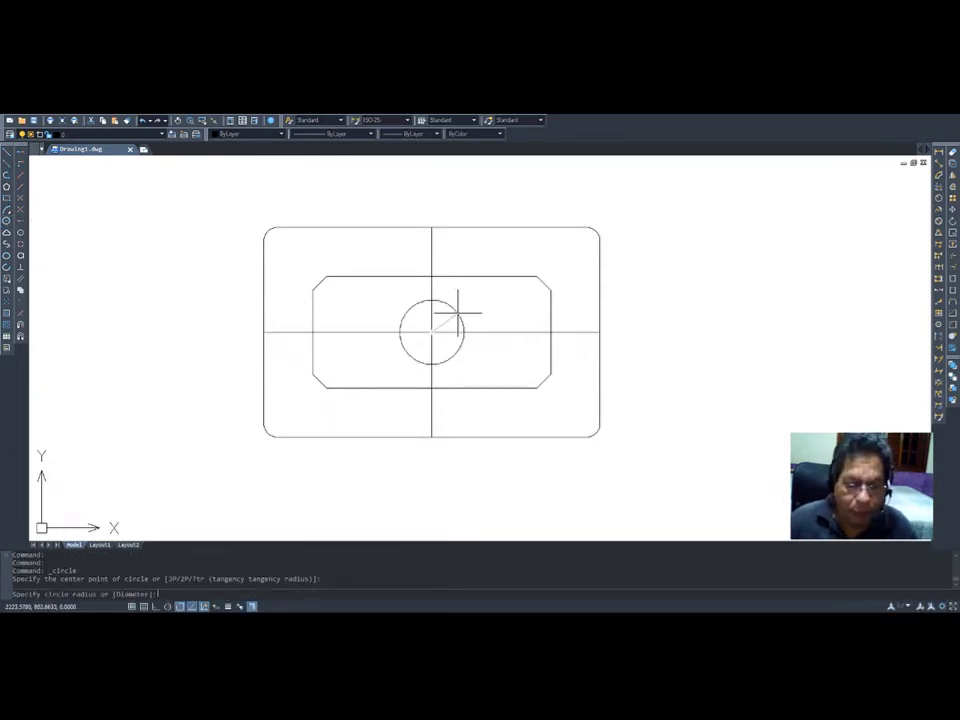
pyautogui.write('15')
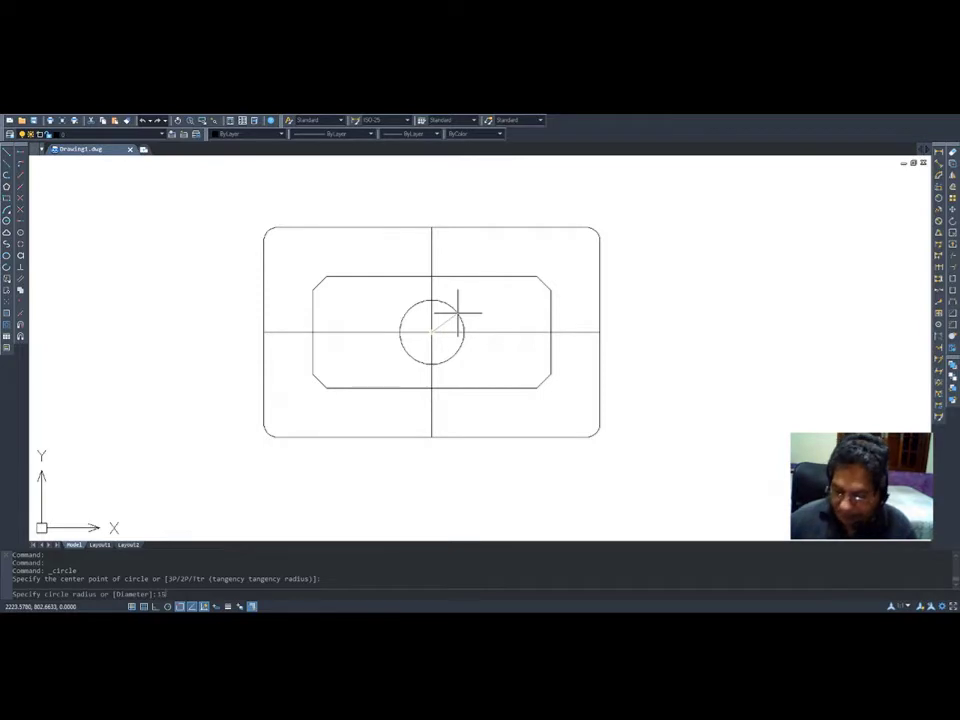
pyautogui.press('Return')
pyautogui.press('Return')
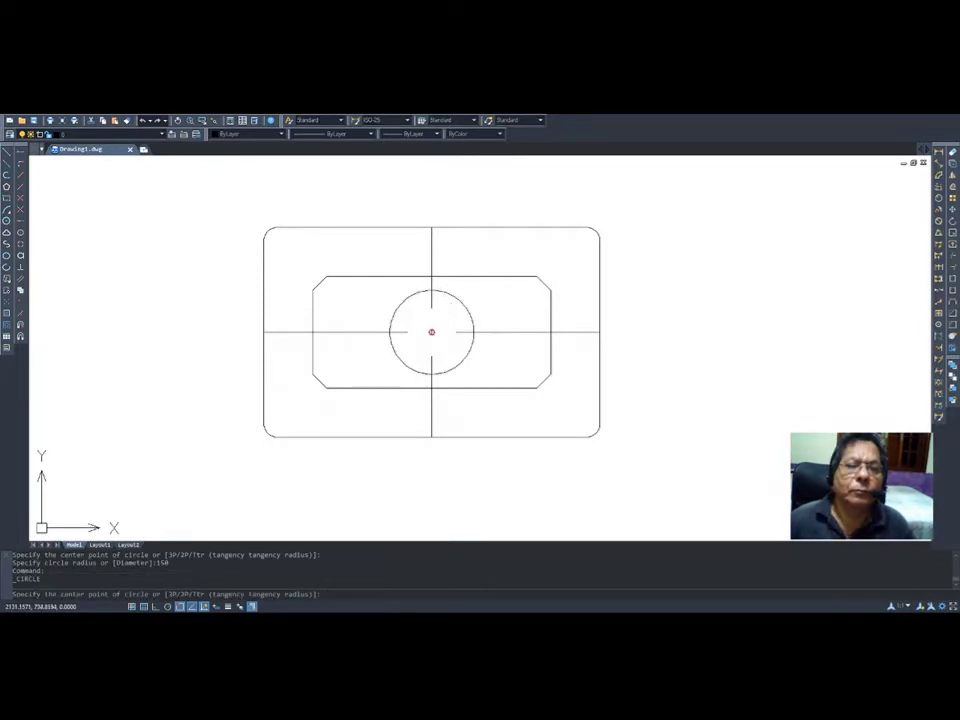
pyautogui.click(431, 332)
pyautogui.write('1')
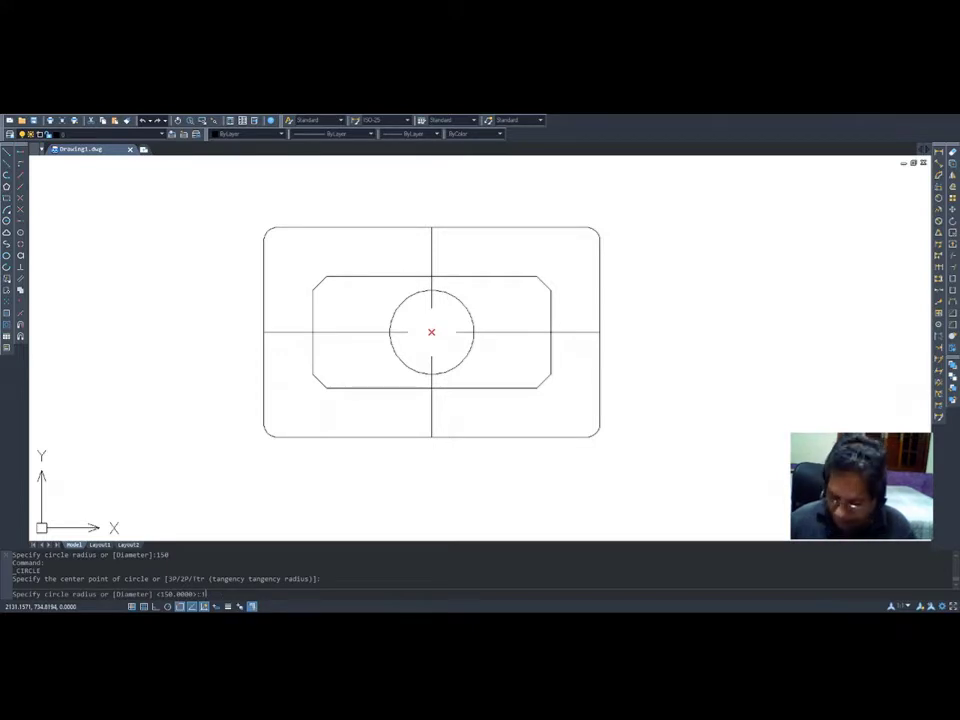
pyautogui.write('00')
pyautogui.press('Return')
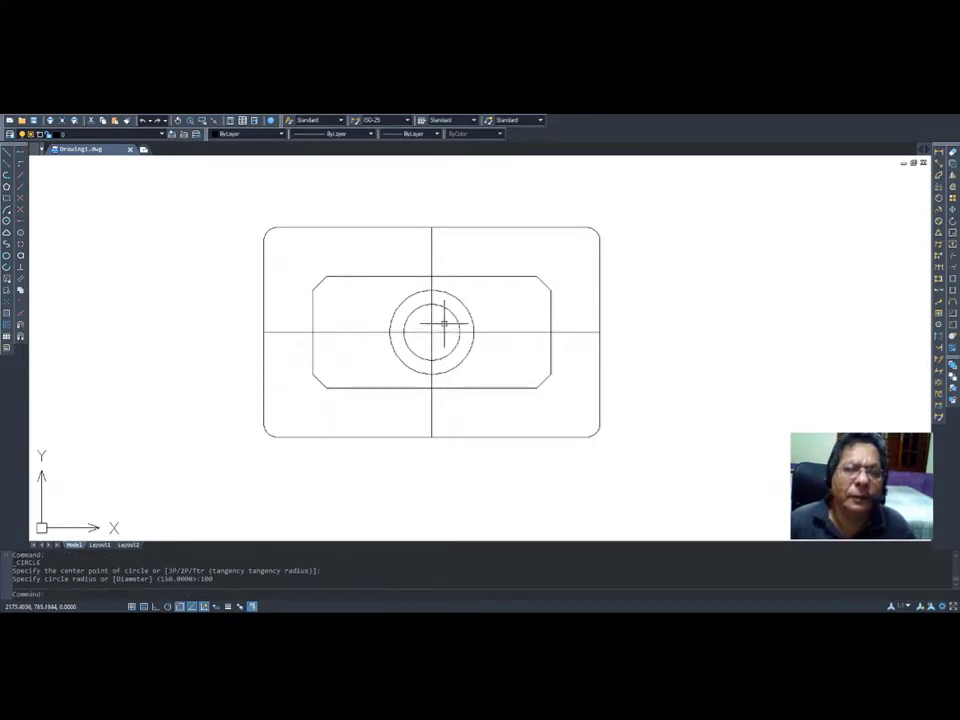
# - Draw a third concentric circle of radius 125 at the intersection of the centre lines
pyautogui.press('Return')
pyautogui.click(431, 332)
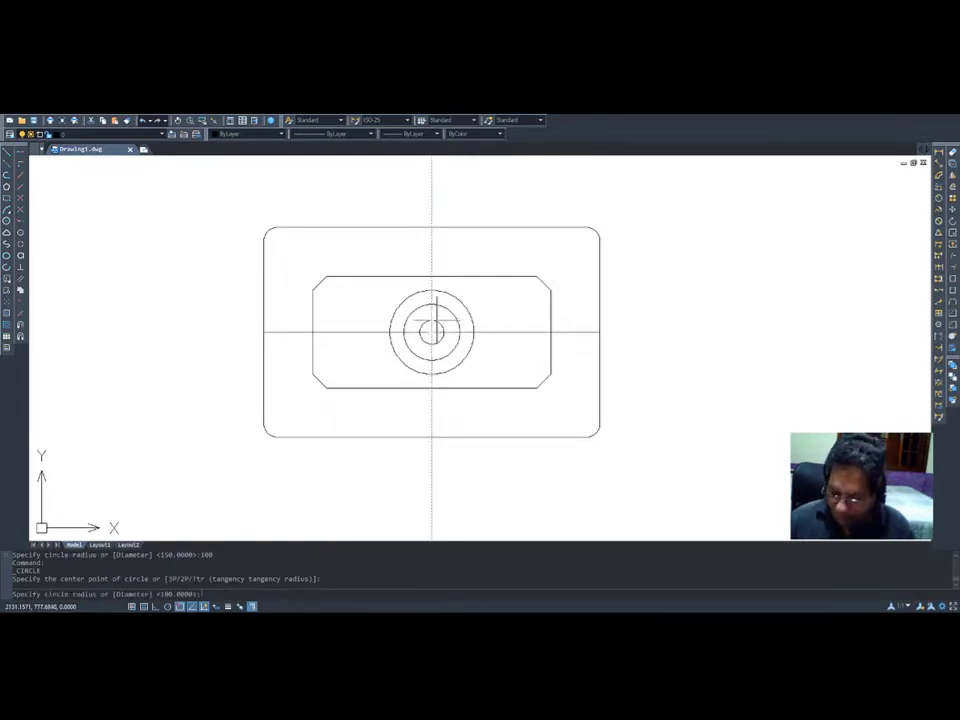
pyautogui.write('125')
pyautogui.press('Return')
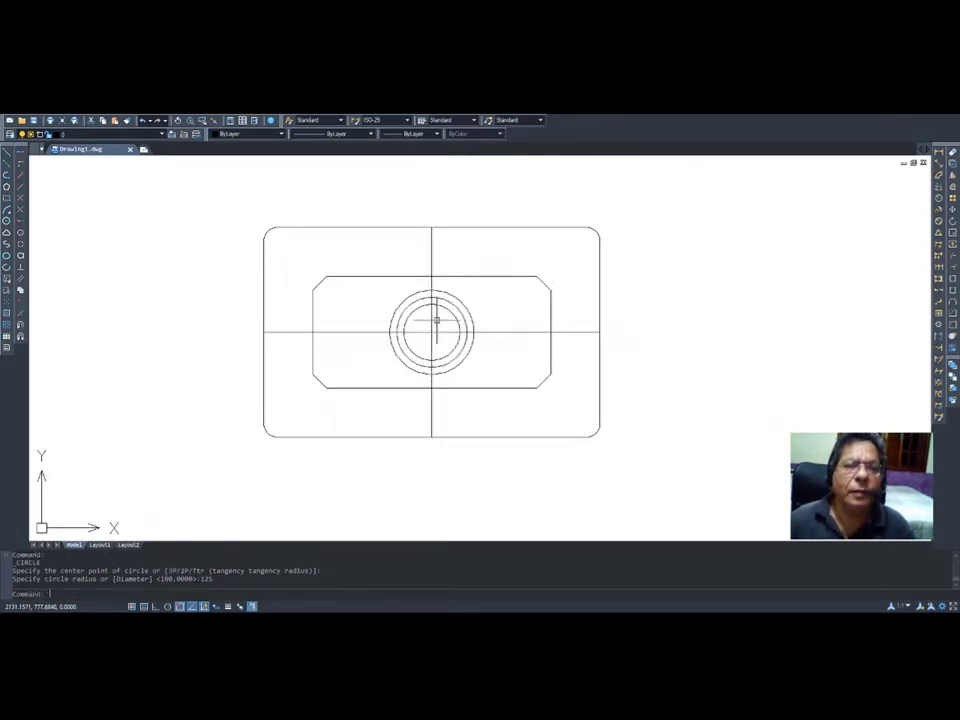
# - Draw a circle of radius 15 centred where the middle concentric circle crosses the upper half of the vertical centre line
pyautogui.scroll(5, 434, 302)
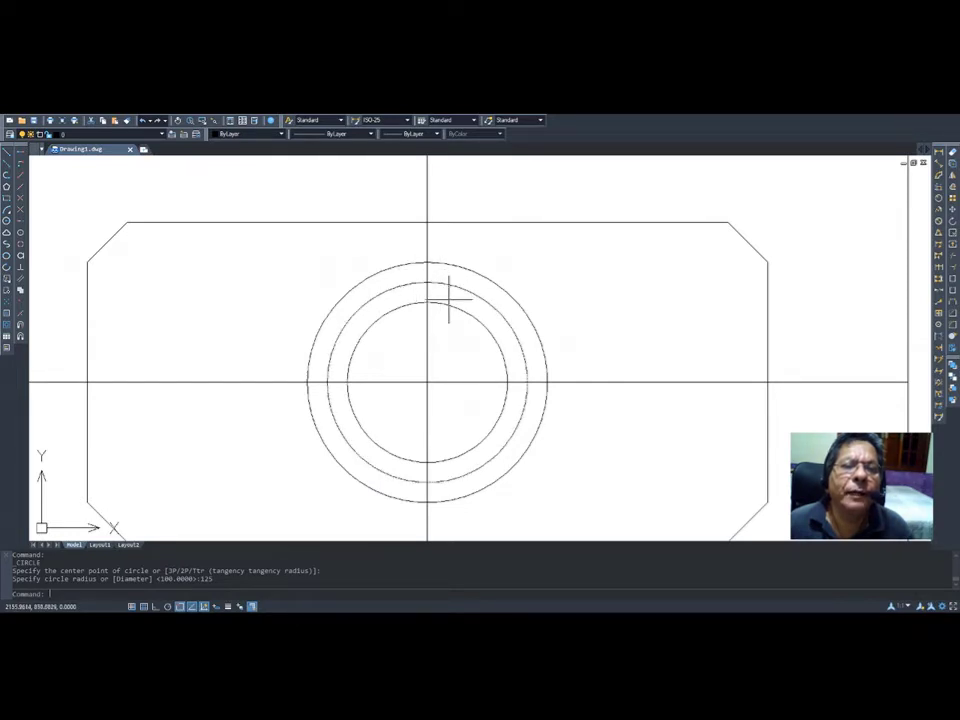
pyautogui.click(20, 232)
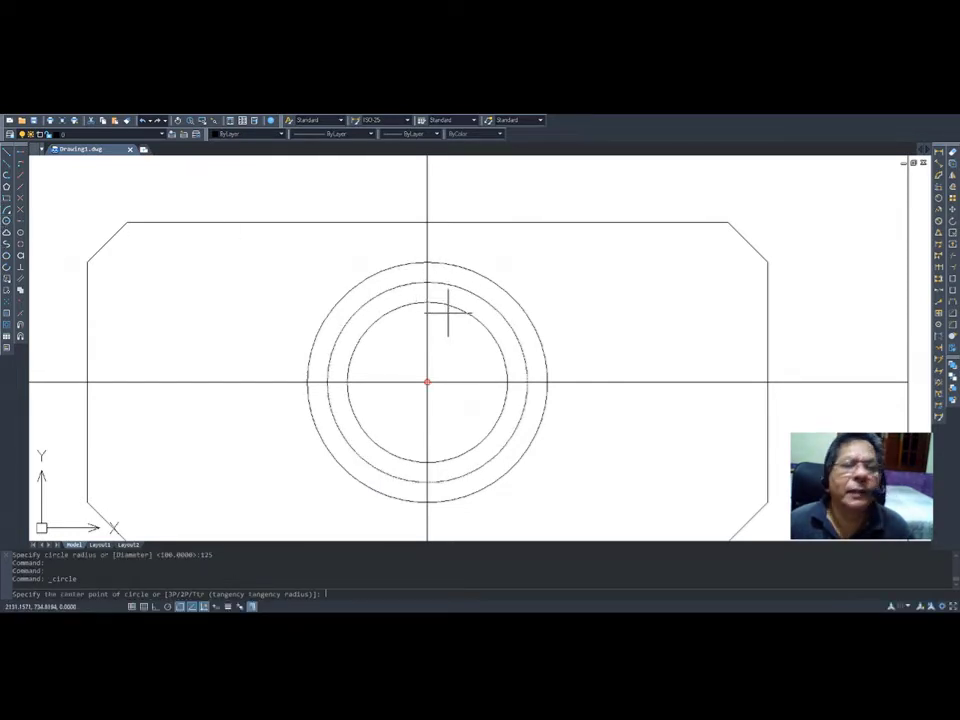
pyautogui.click(427, 282)
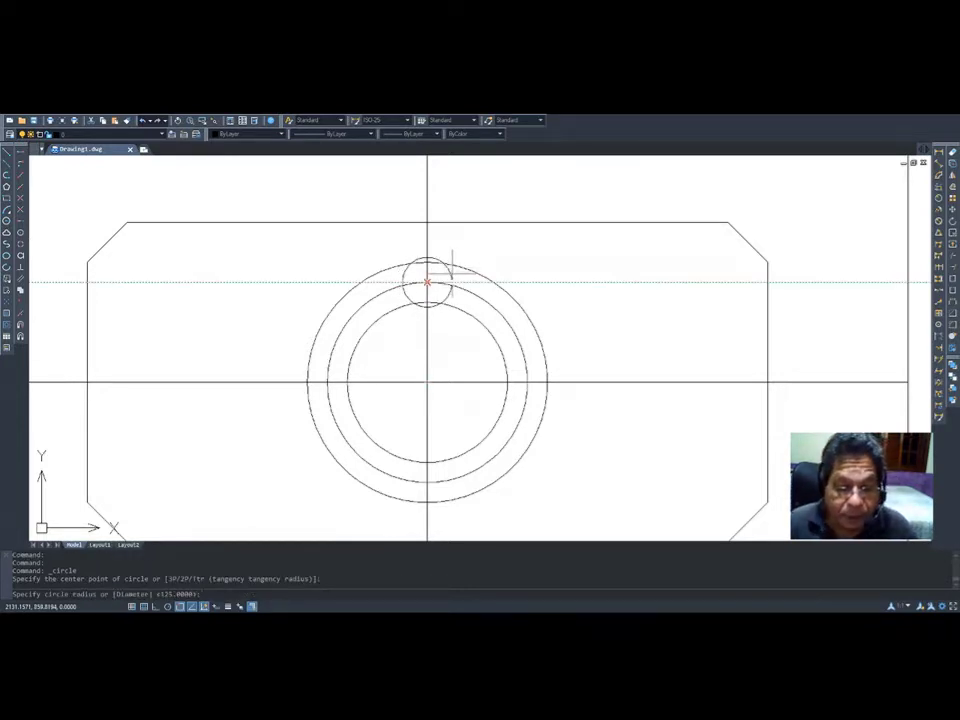
pyautogui.write('1')
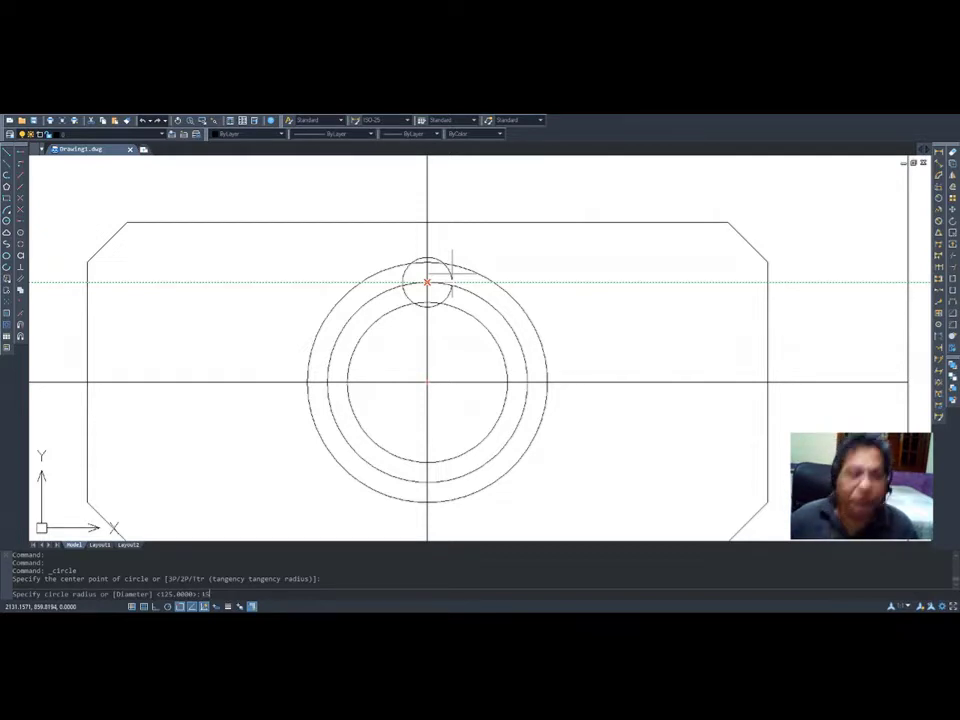
pyautogui.write('5')
pyautogui.press('Return')
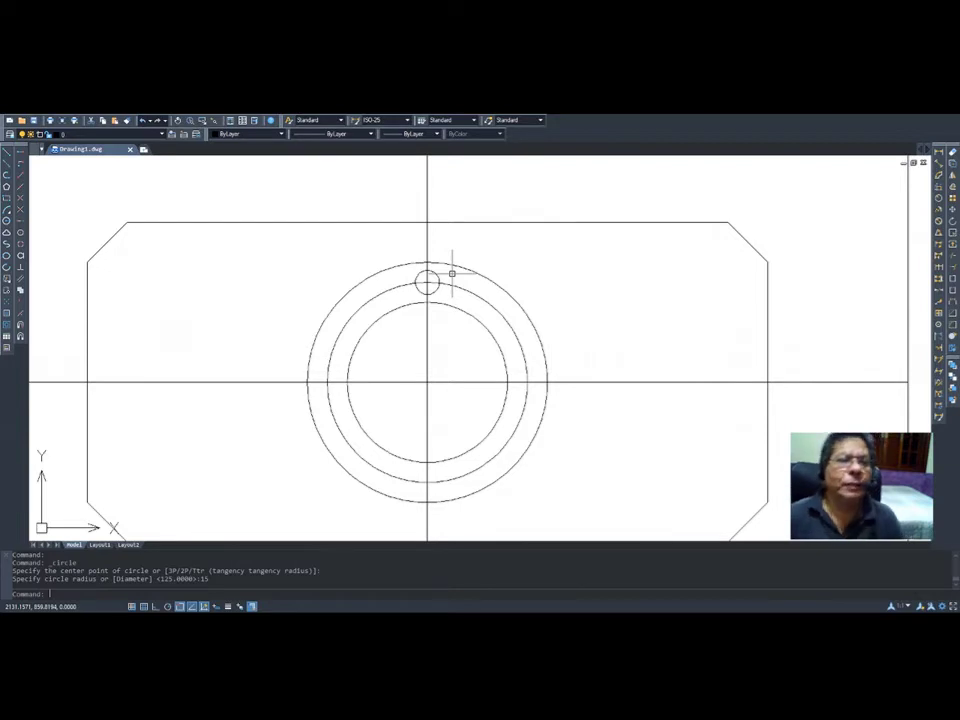
# - Erase the middle concentric circle of radius 125
pyautogui.scroll(-5, 428, 282)
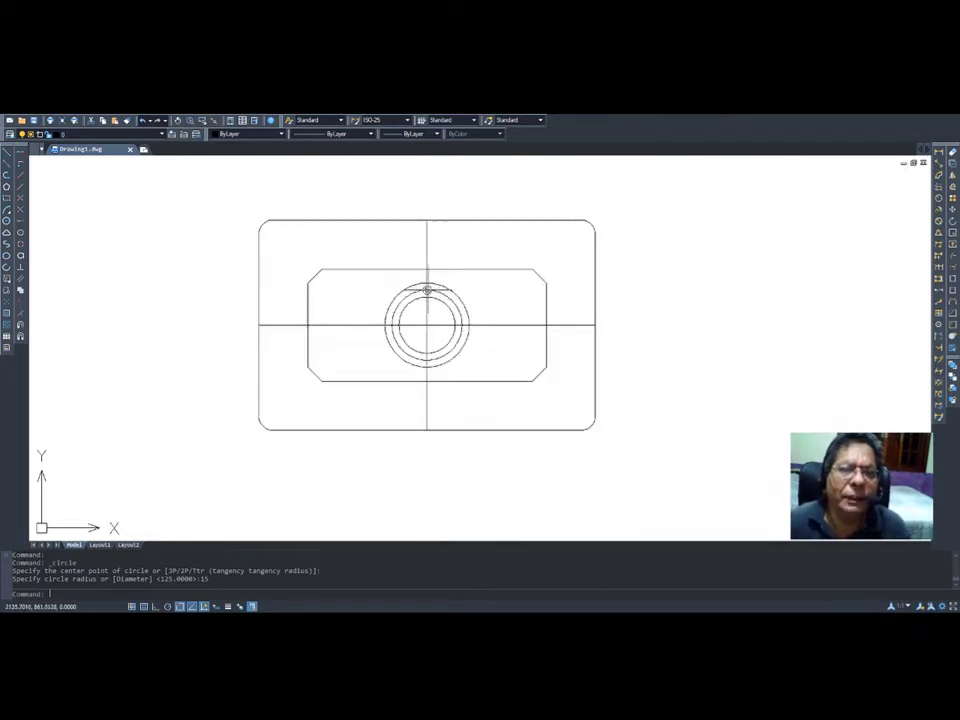
pyautogui.click(938, 201)
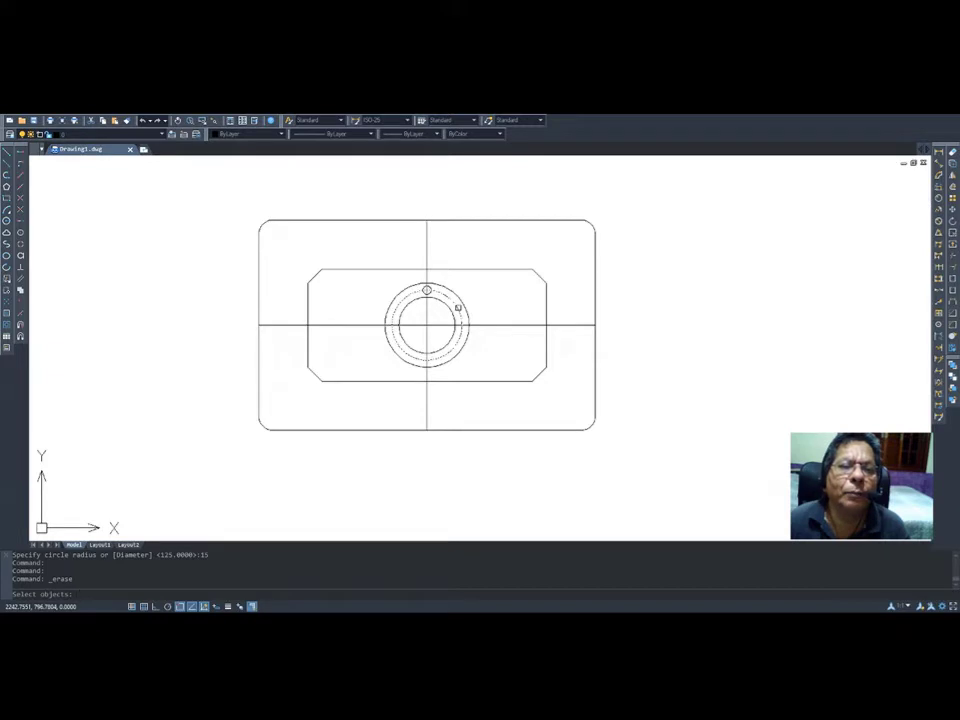
pyautogui.click(458, 307)
pyautogui.press('Return')
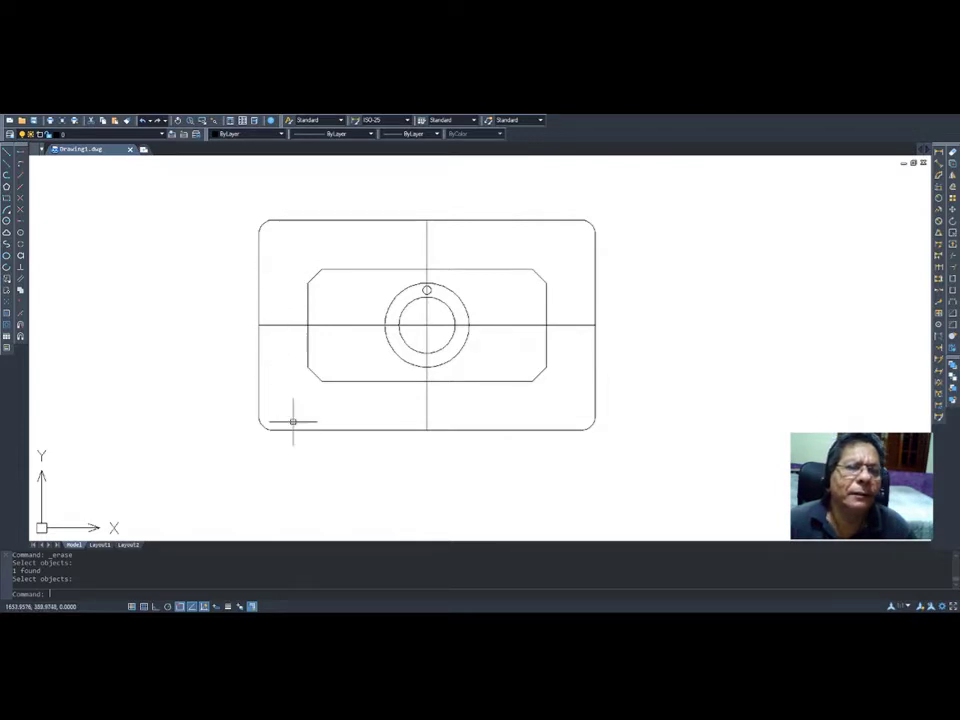
# - Offset the outer rectangle's left and bottom edges inward by 100
pyautogui.scroll(2, 284, 412)
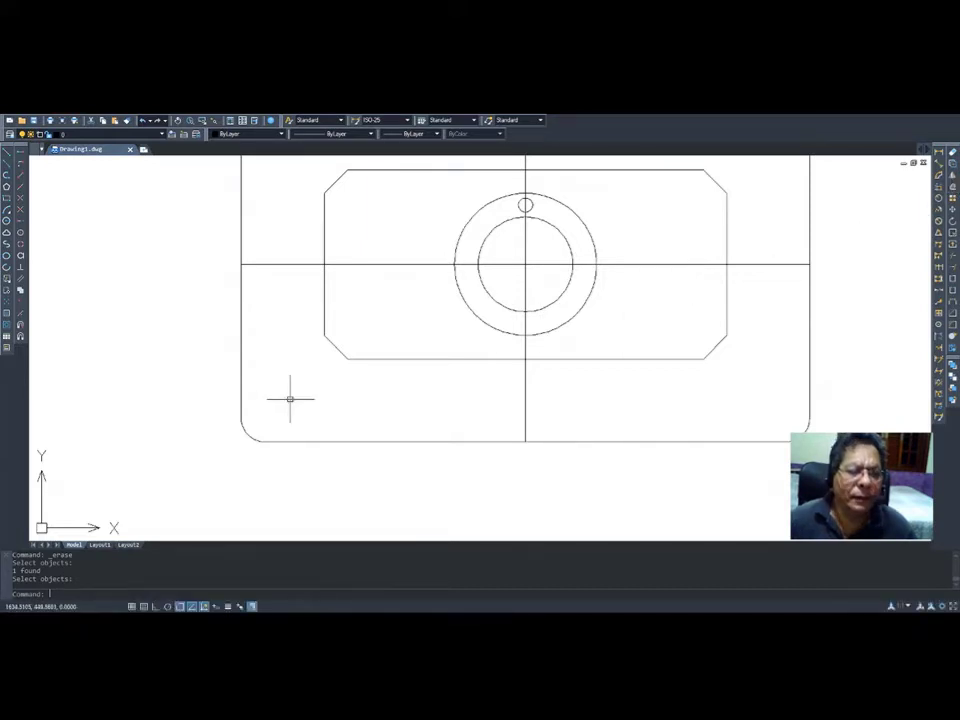
pyautogui.click(952, 187)
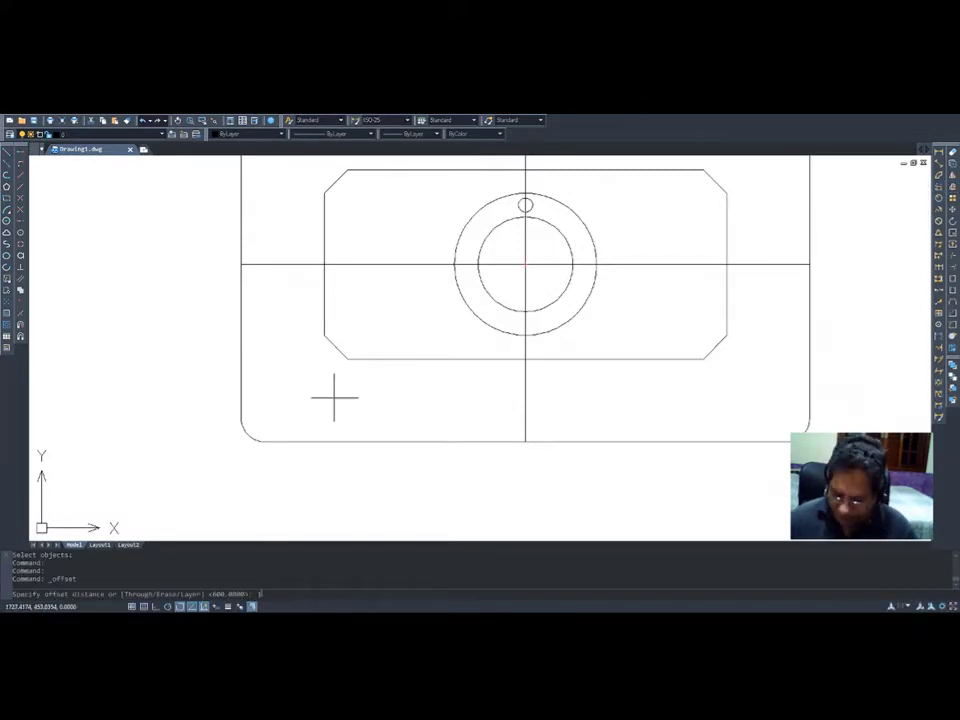
pyautogui.write('100')
pyautogui.press('Return')
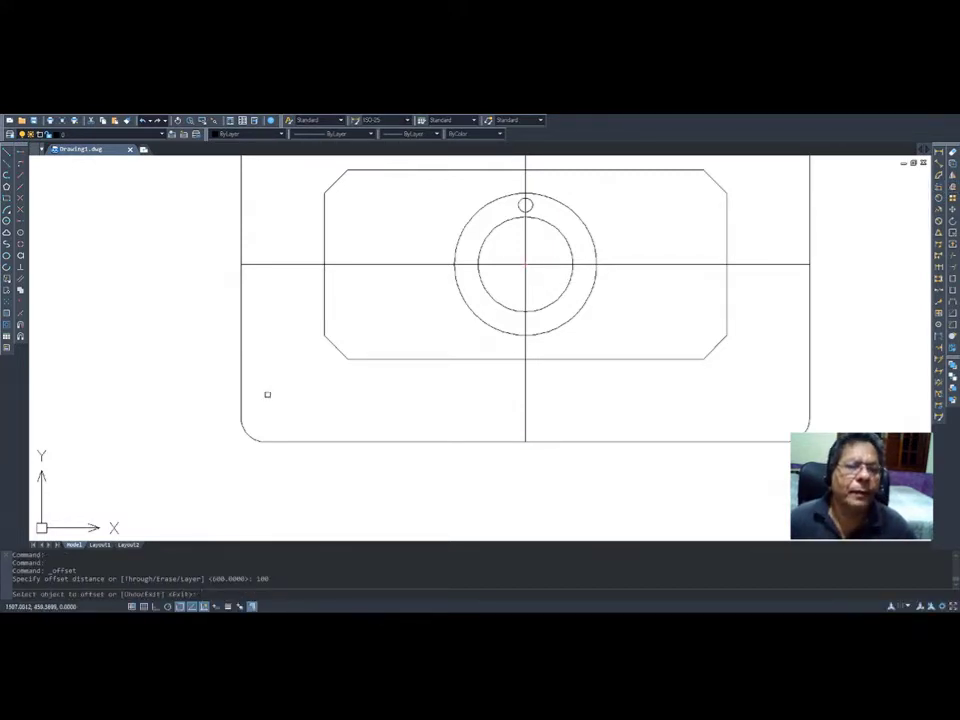
pyautogui.click(240, 390)
pyautogui.click(276, 388)
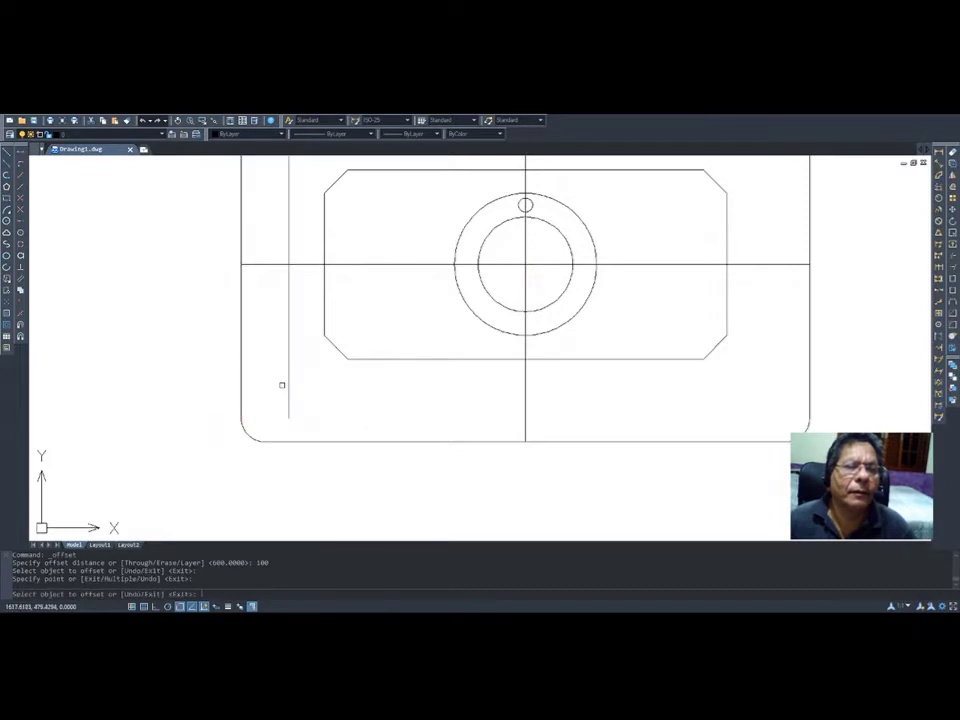
pyautogui.click(354, 443)
pyautogui.click(351, 414)
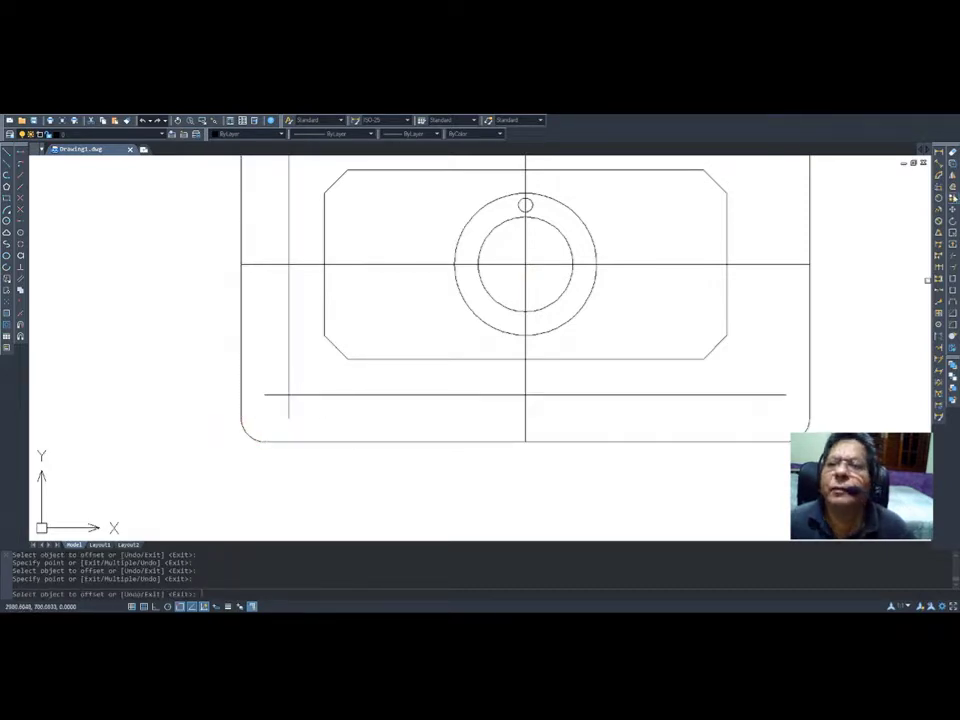
pyautogui.press('Return')
# - Offset the inner frame's left and bottom edges inward by 50
pyautogui.click(951, 186)
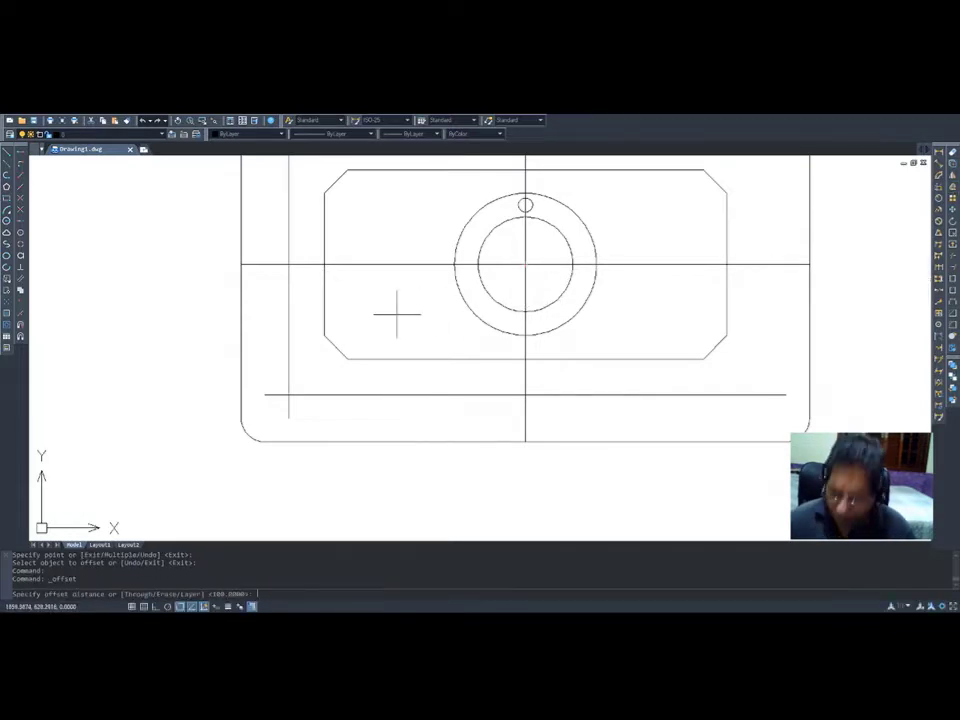
pyautogui.write('50')
pyautogui.press('Return')
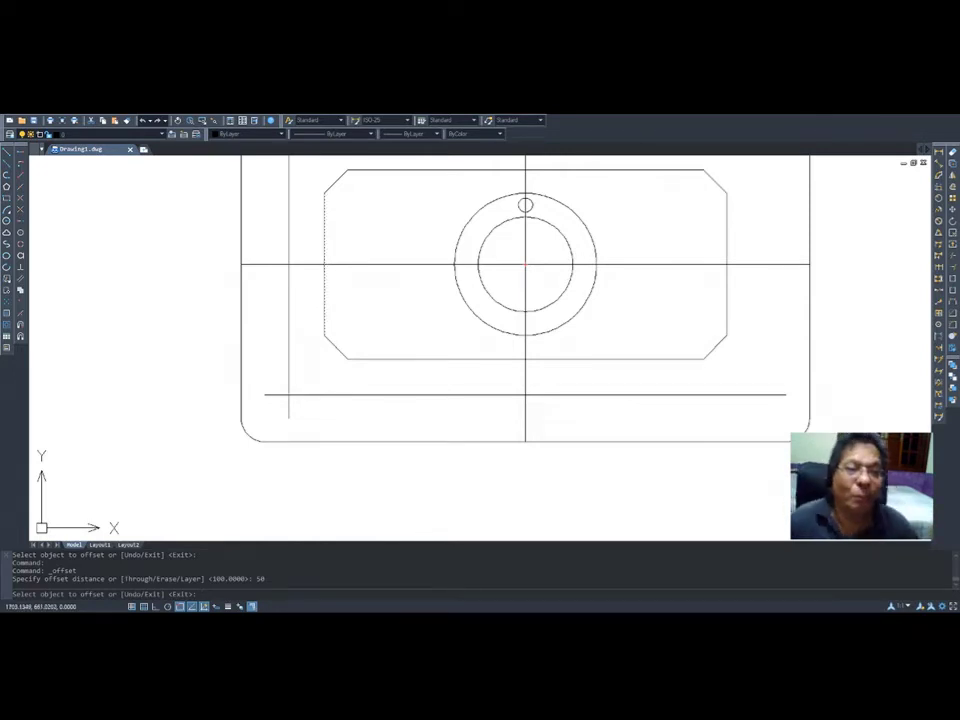
pyautogui.click(324, 304)
pyautogui.click(368, 303)
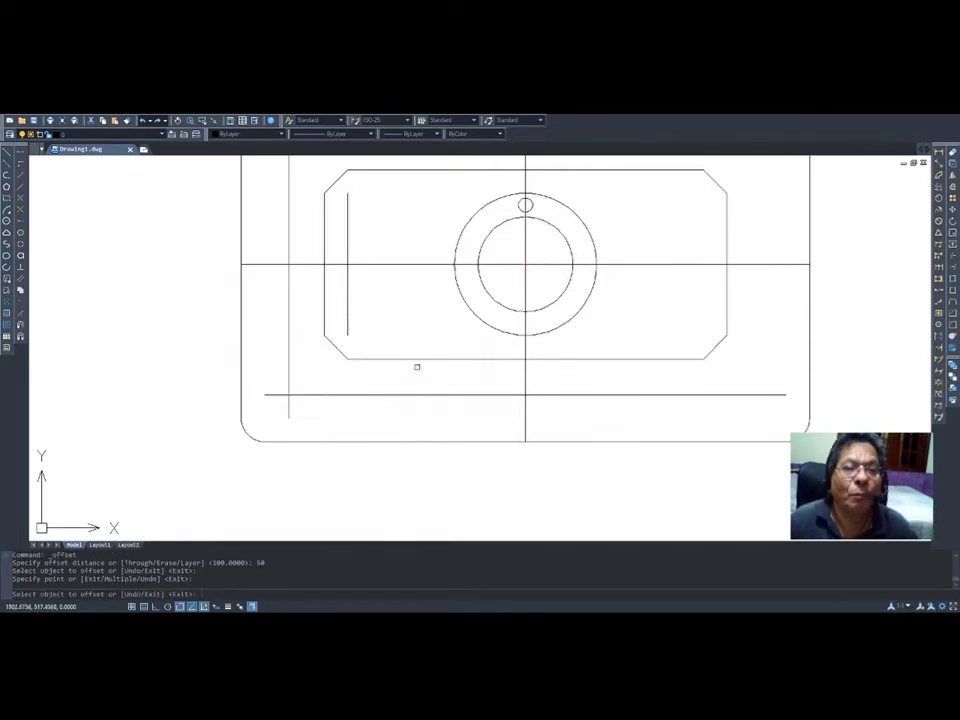
pyautogui.click(418, 358)
pyautogui.click(411, 320)
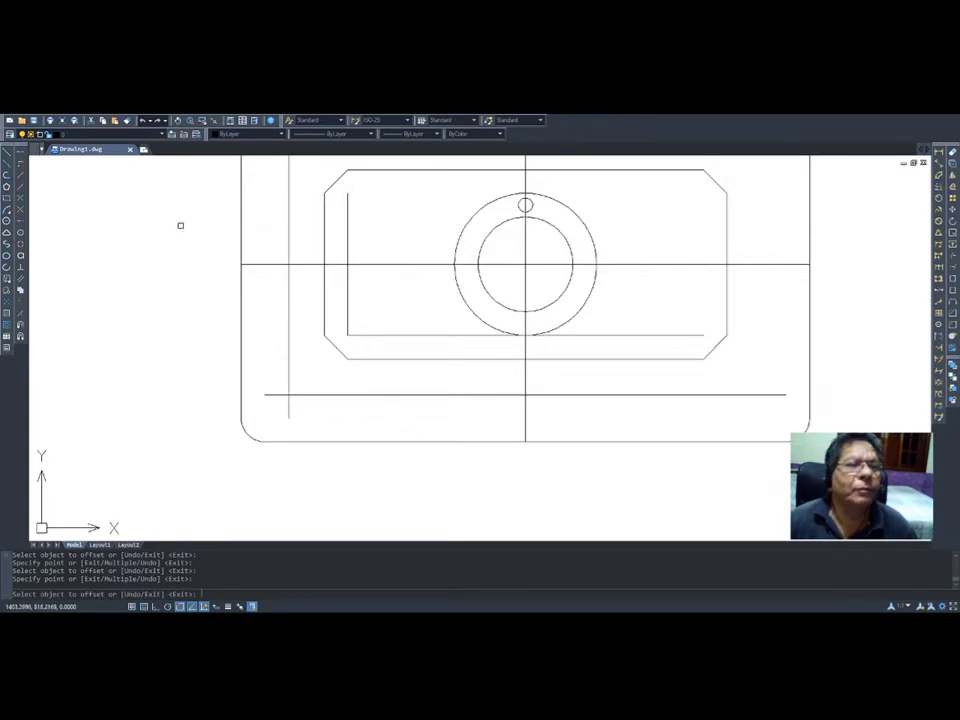
# - Draw a circle of radius 15 where the inner frame's two offset lines meet at its lower-left corner
pyautogui.click(7, 187)
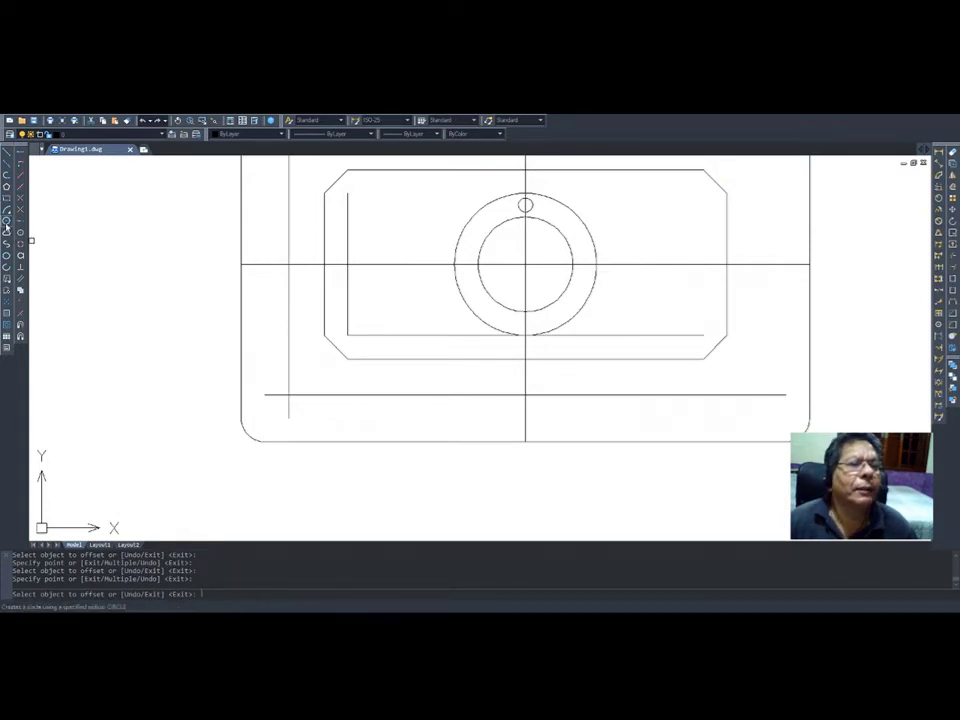
pyautogui.click(347, 335)
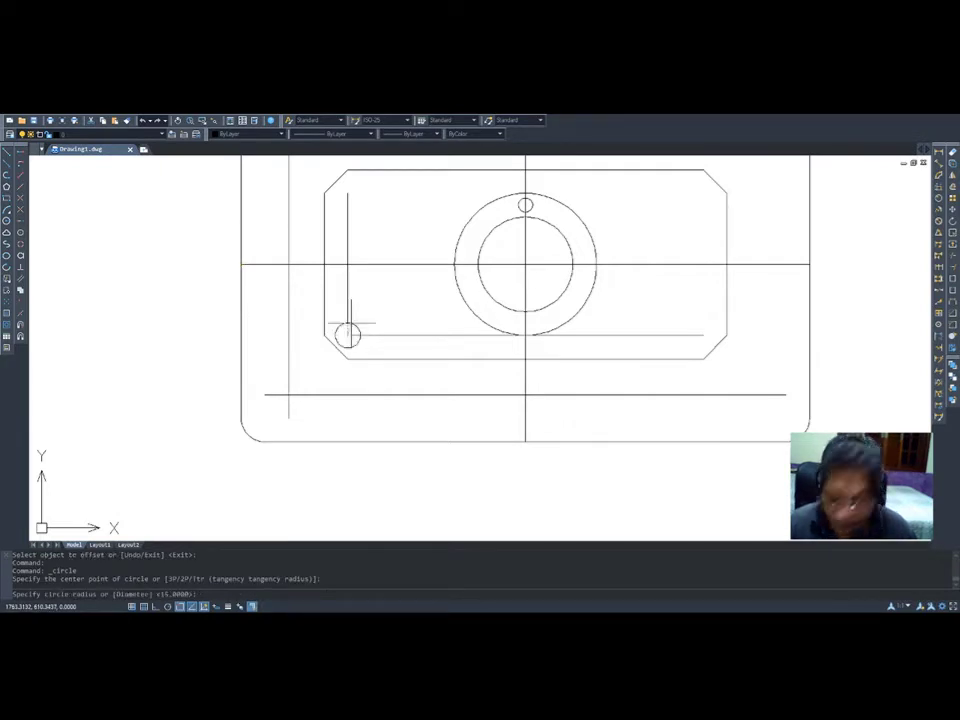
pyautogui.write('15')
pyautogui.press('Return')
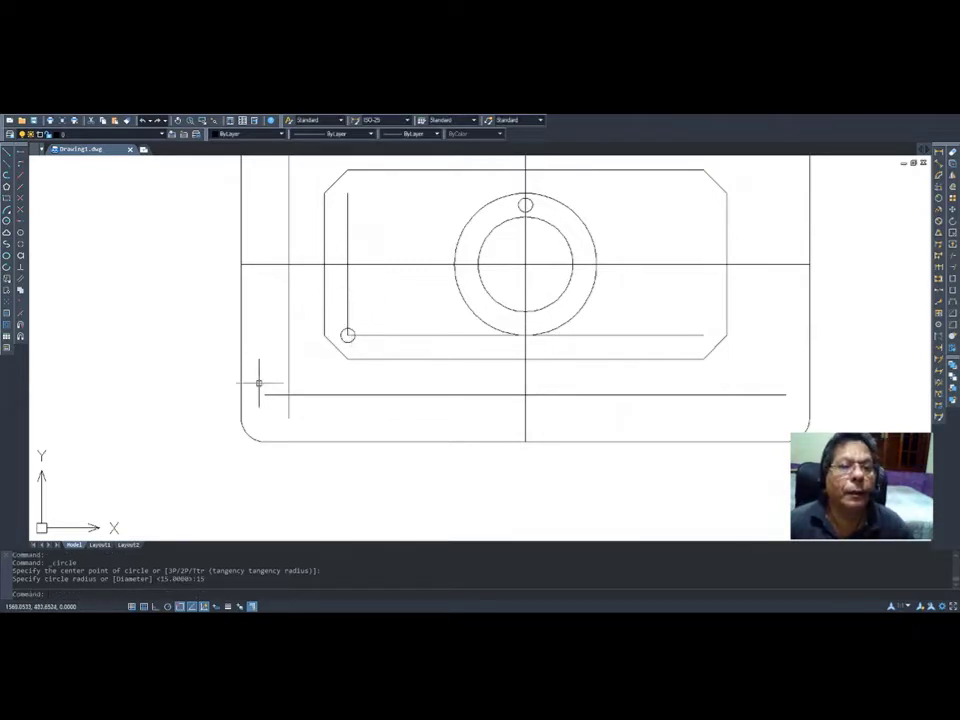
# - Draw concentric circles of radius 13 and 25 where the plate's two offset lines meet near its lower-left corner
pyautogui.press('Return')
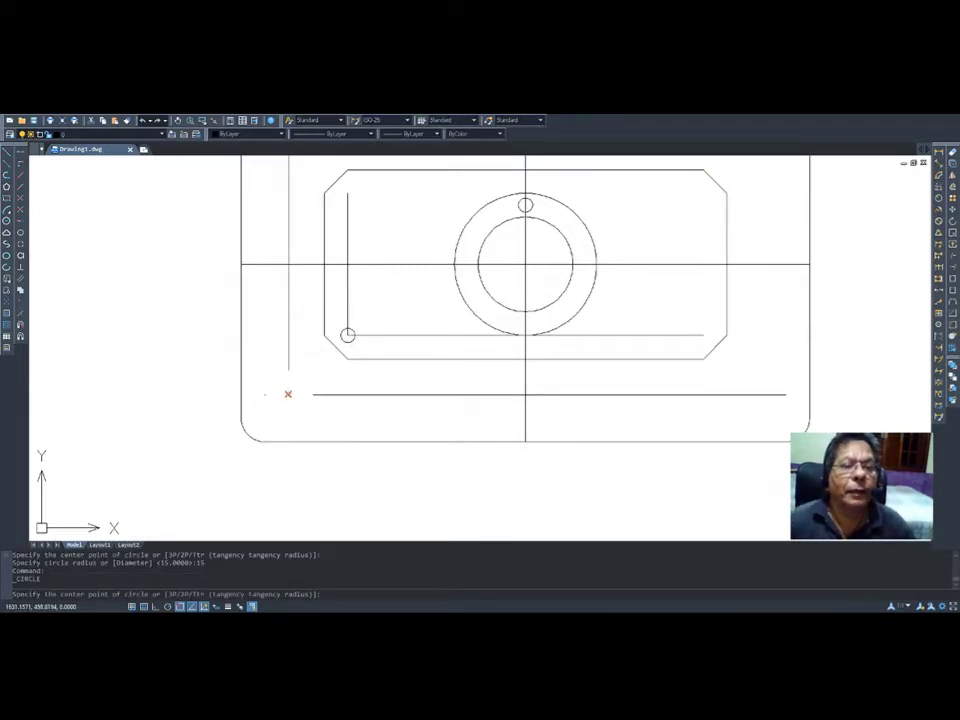
pyautogui.click(289, 394)
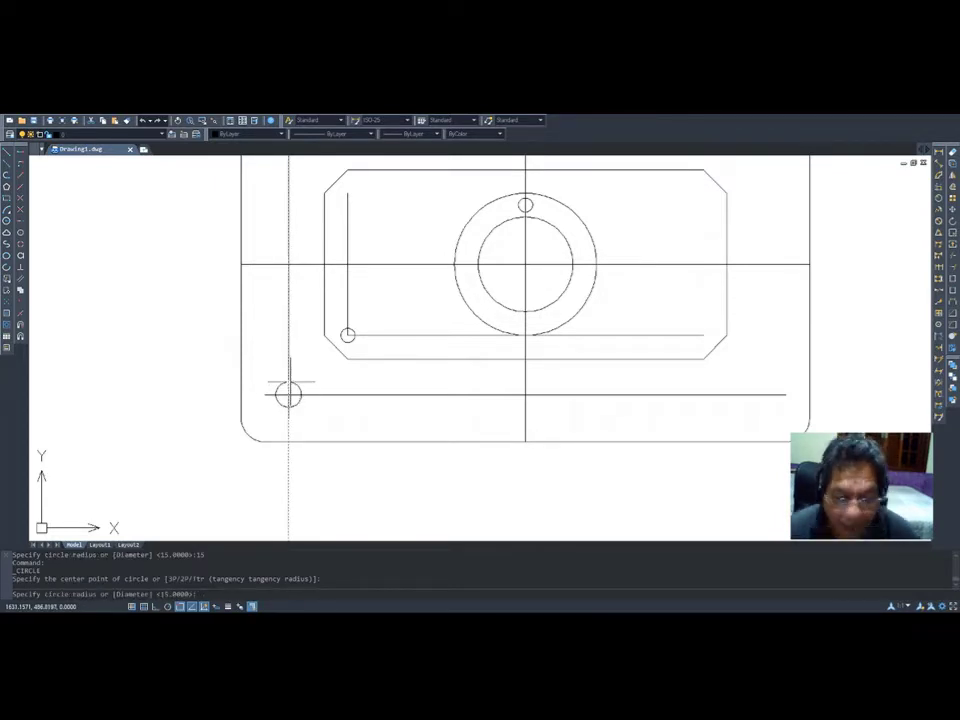
pyautogui.press('Return')
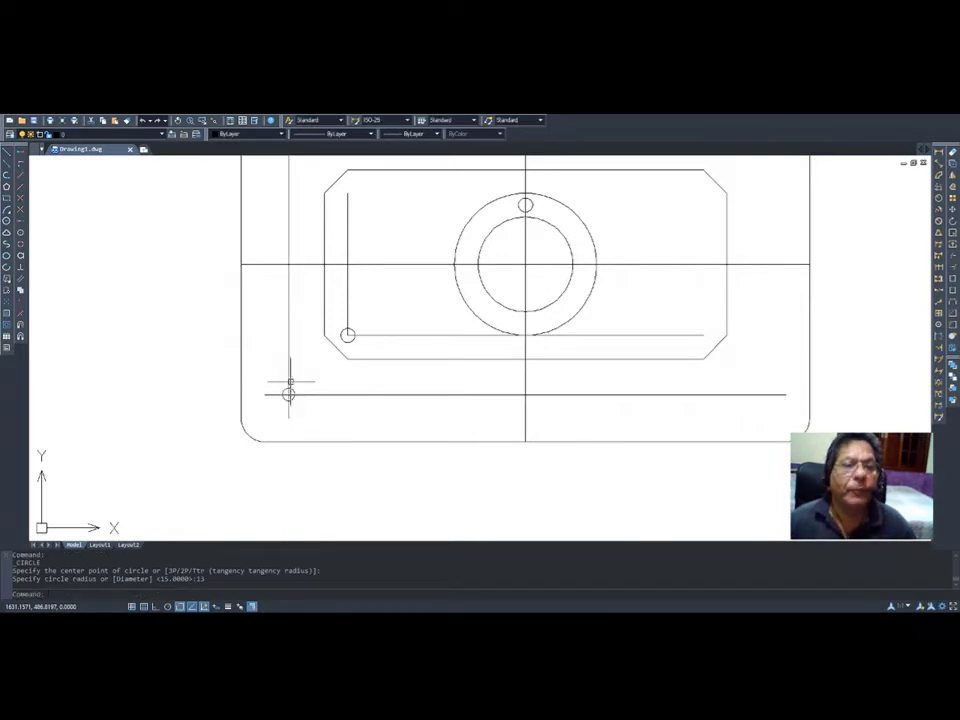
pyautogui.press('Return')
pyautogui.click(289, 394)
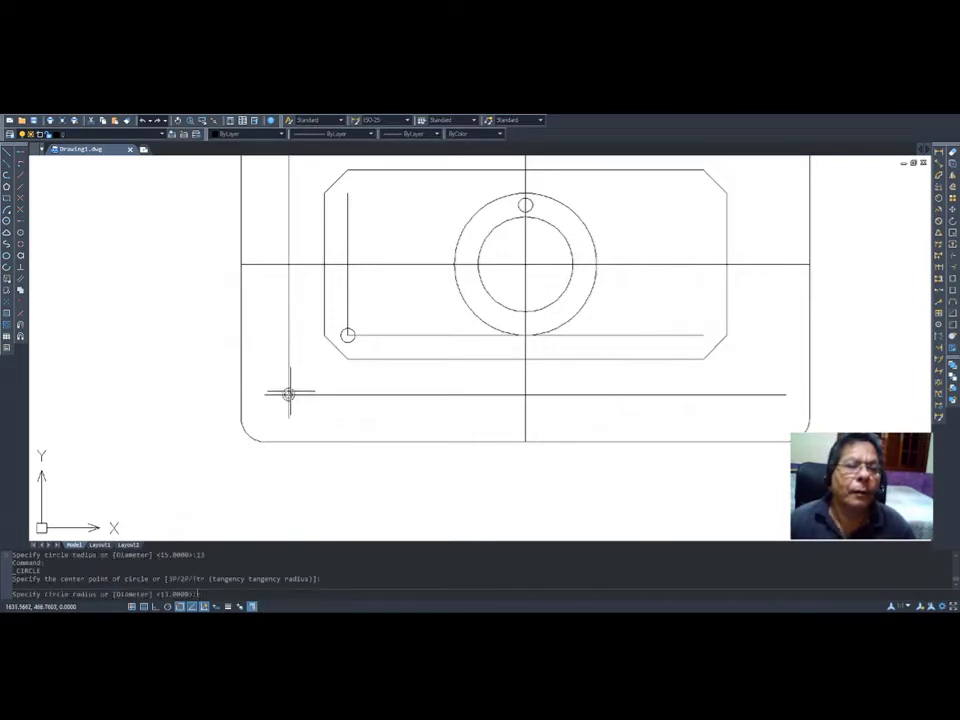
pyautogui.write('25')
pyautogui.press('Return')
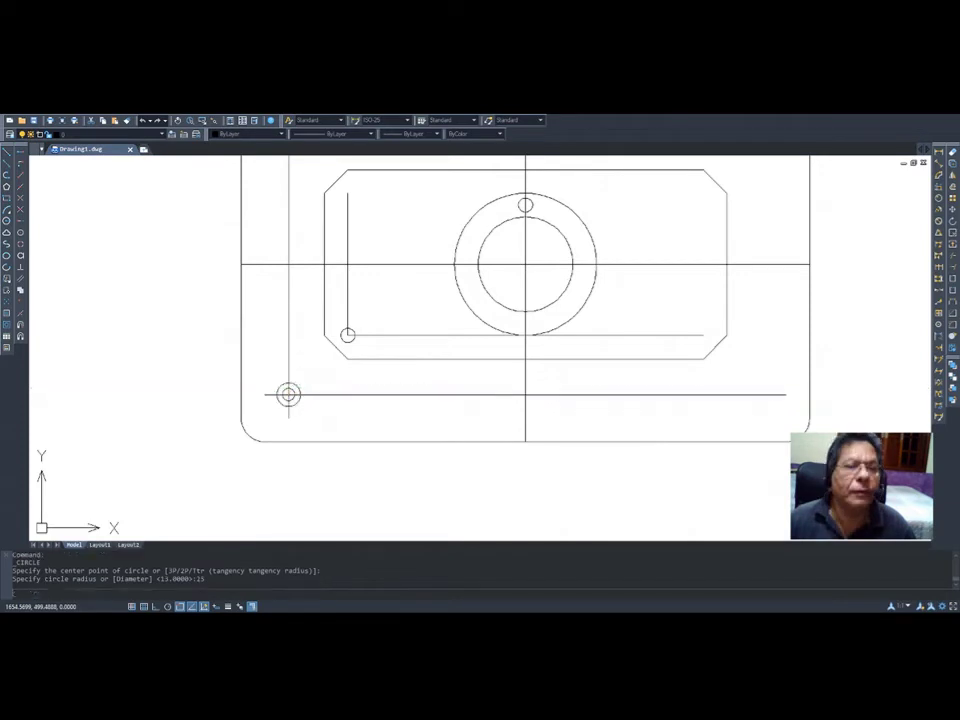
# - Draw a six-sided polygon circumscribed about a circle of radius 25, centred on the plate's lower-left concentric circles
pyautogui.scroll(5, 281, 413)
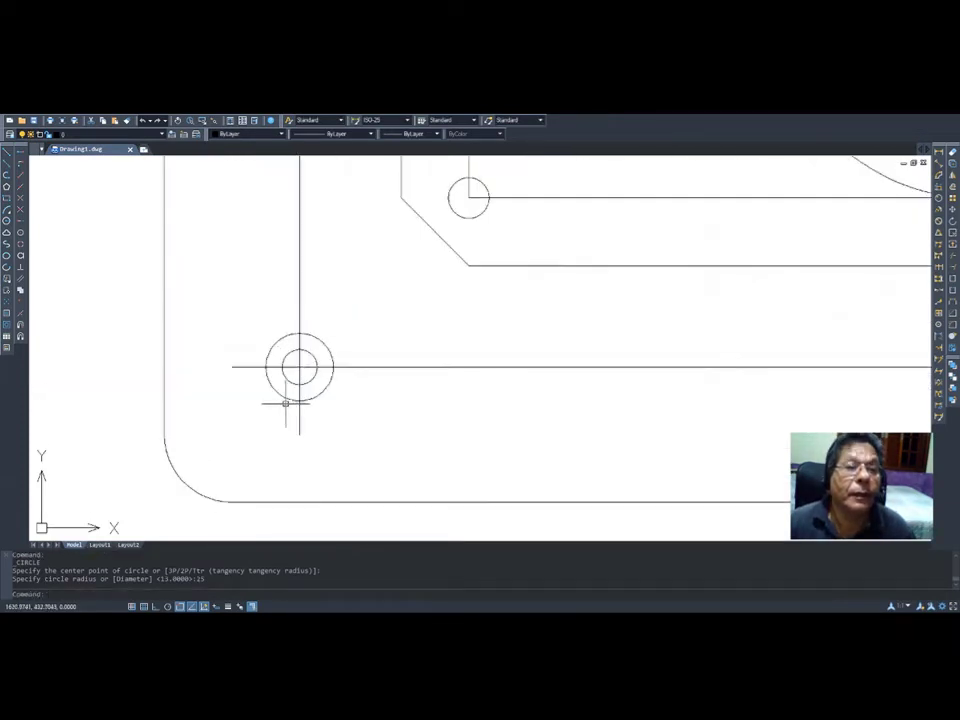
pyautogui.click(6, 187)
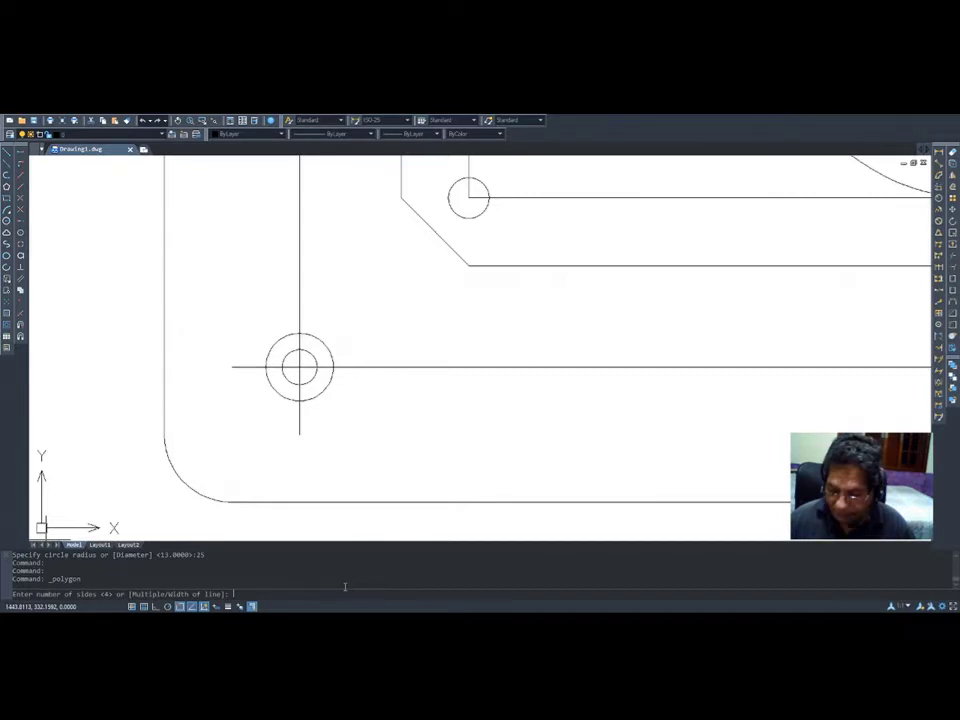
pyautogui.write('6')
pyautogui.press('Return')
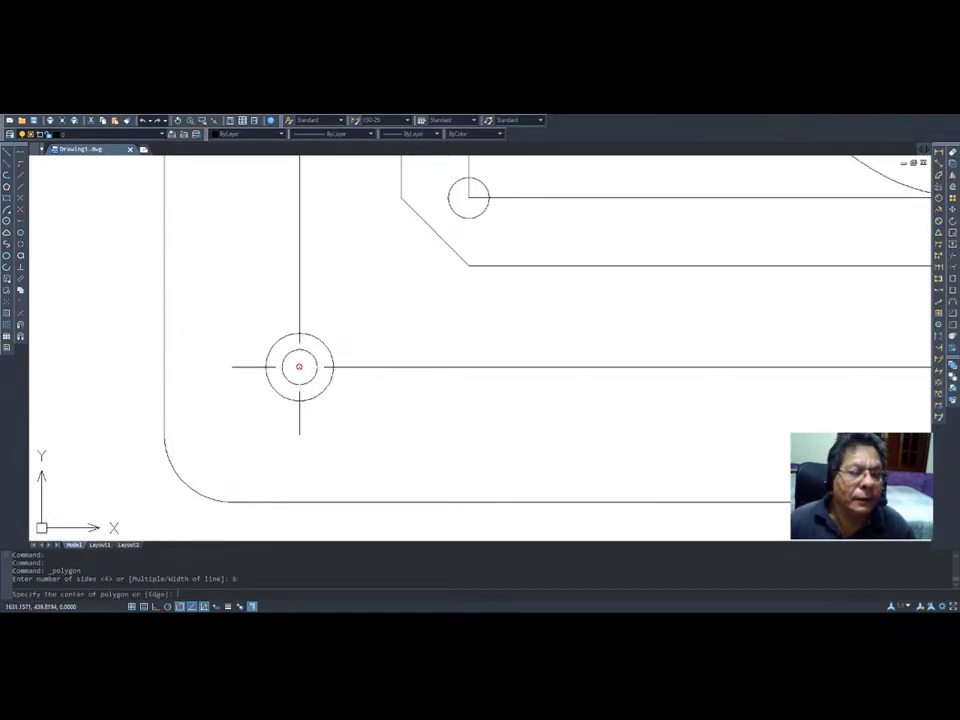
pyautogui.click(299, 366)
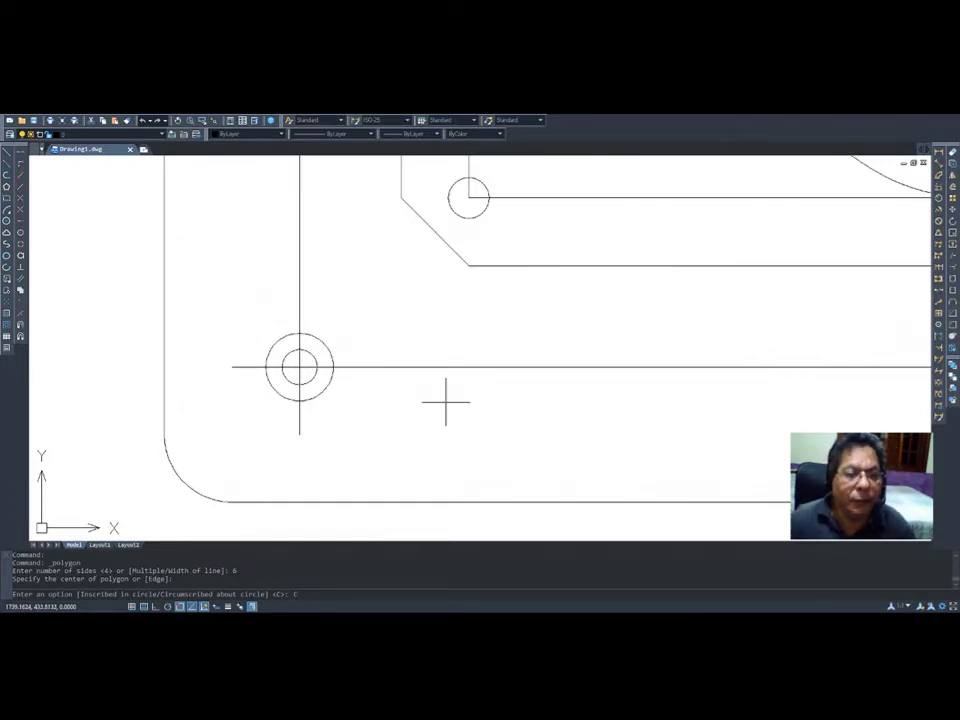
pyautogui.press('Return')
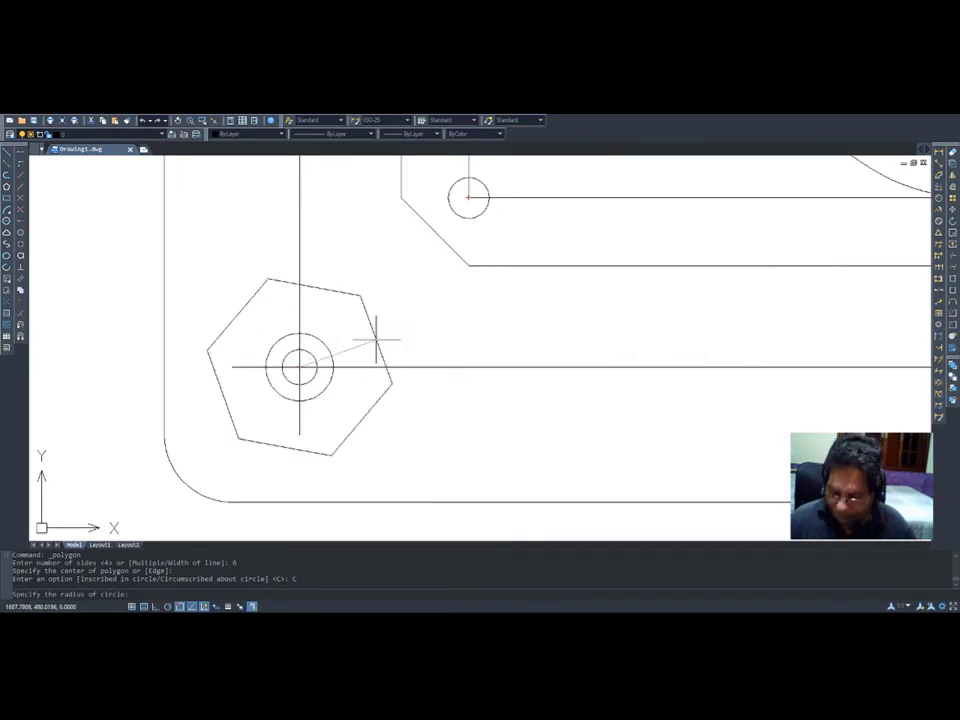
pyautogui.write('25')
pyautogui.press('Return')
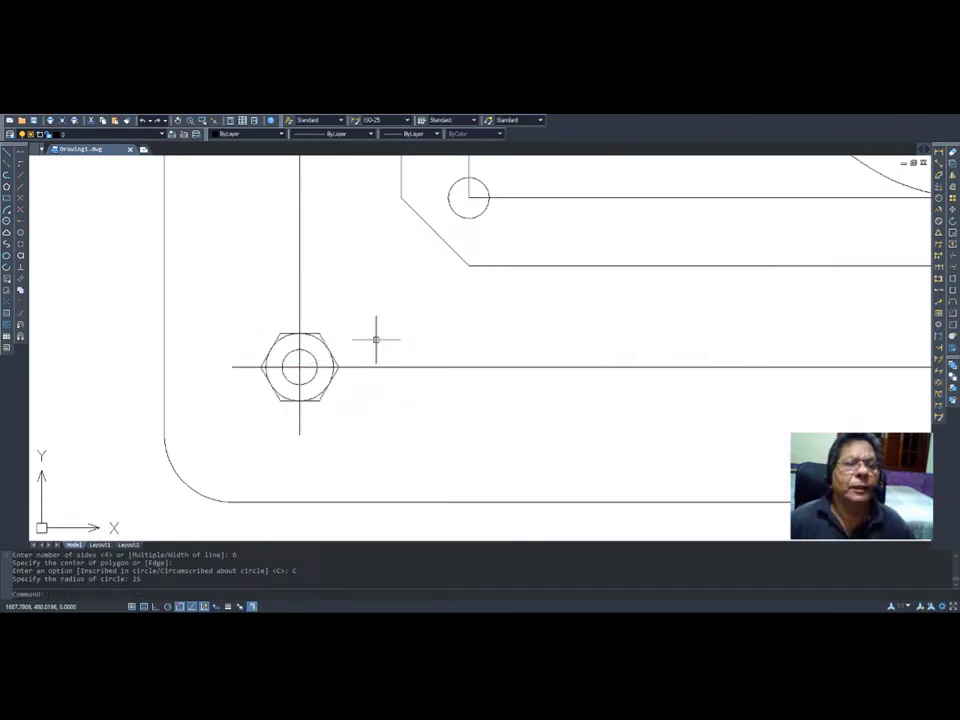
# - Create a polar array of eight small circles around the centre of the concentric circles, from the small circle on the ring's top
pyautogui.scroll(3, 512, 326)
pyautogui.scroll(-8, 512, 326)
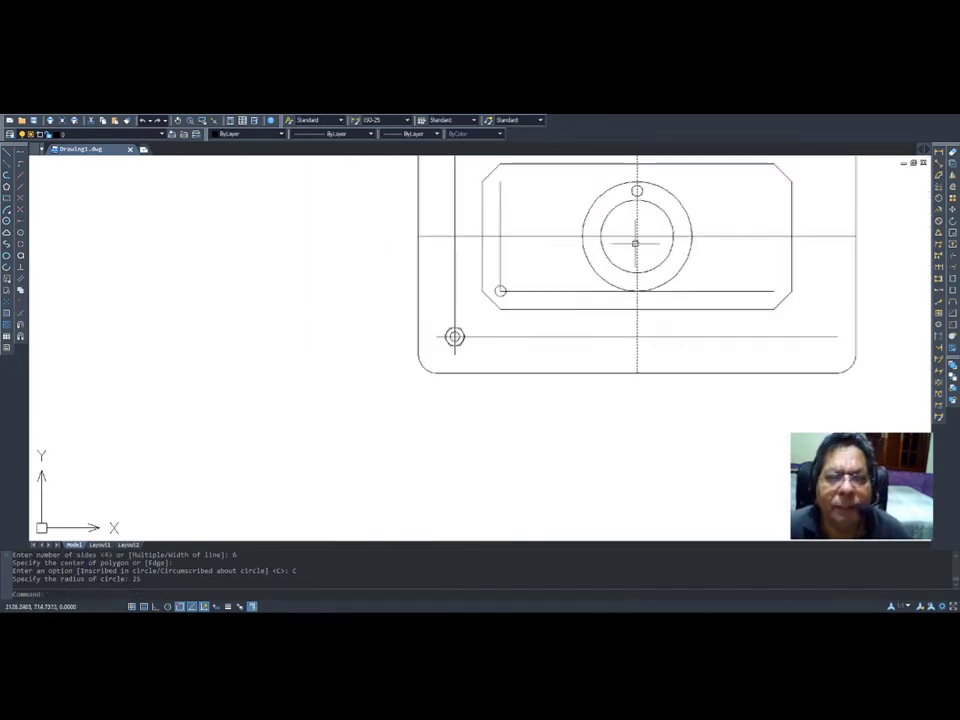
pyautogui.scroll(1, 718, 214)
pyautogui.scroll(-1, 729, 208)
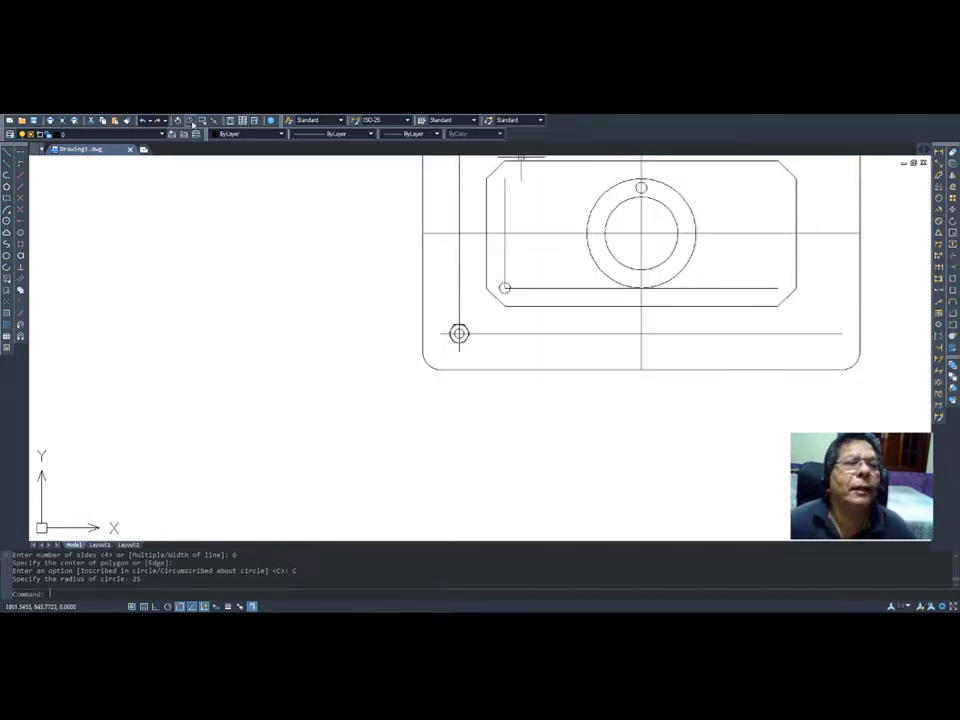
pyautogui.click(178, 122)
pyautogui.moveTo(659, 231); pyautogui.dragTo(500, 320)
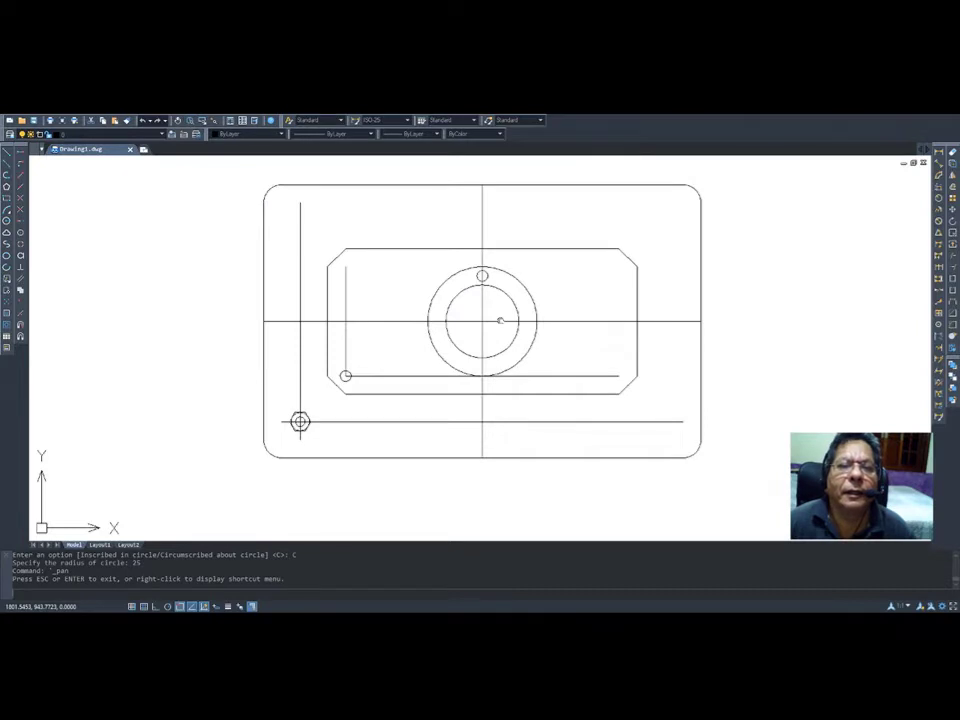
pyautogui.press('Return')
pyautogui.press('Return')
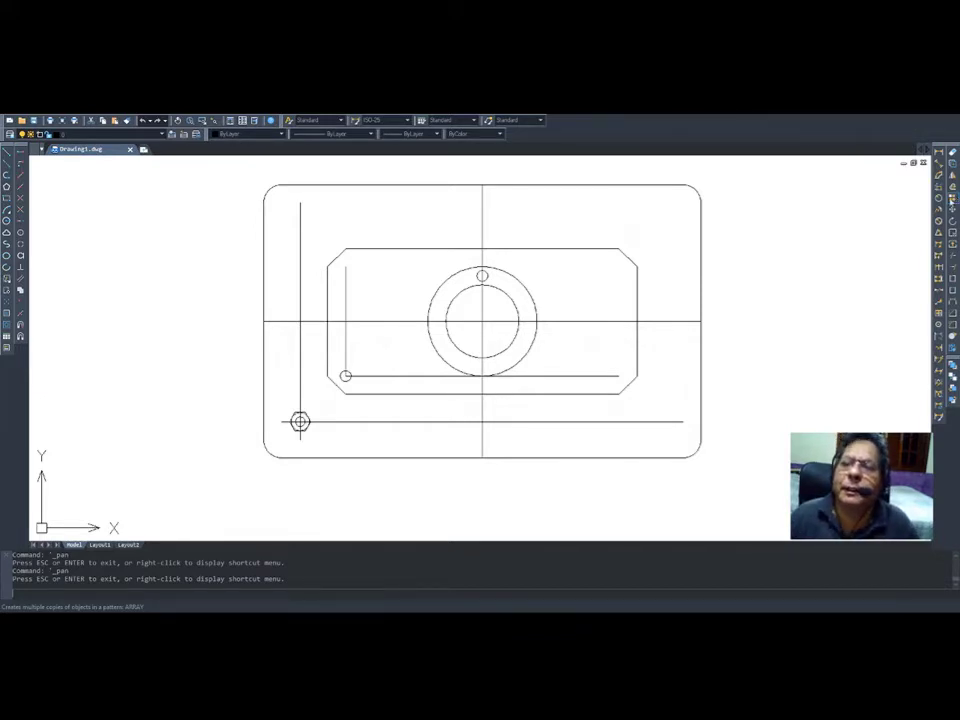
pyautogui.click(952, 199)
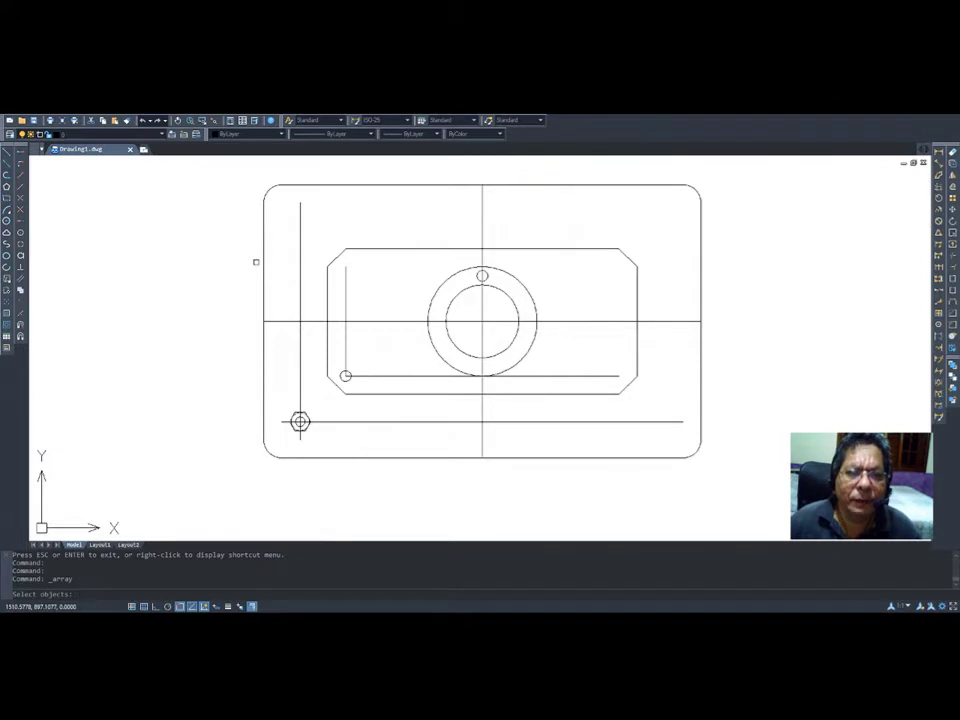
pyautogui.scroll(5, 482, 274)
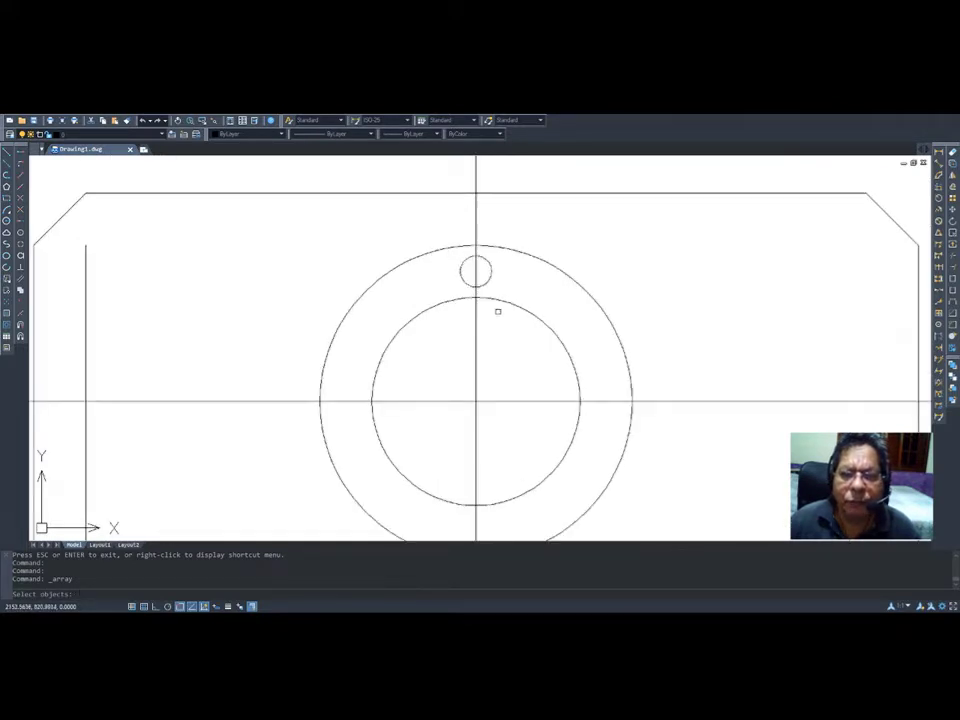
pyautogui.scroll(-1, 498, 311)
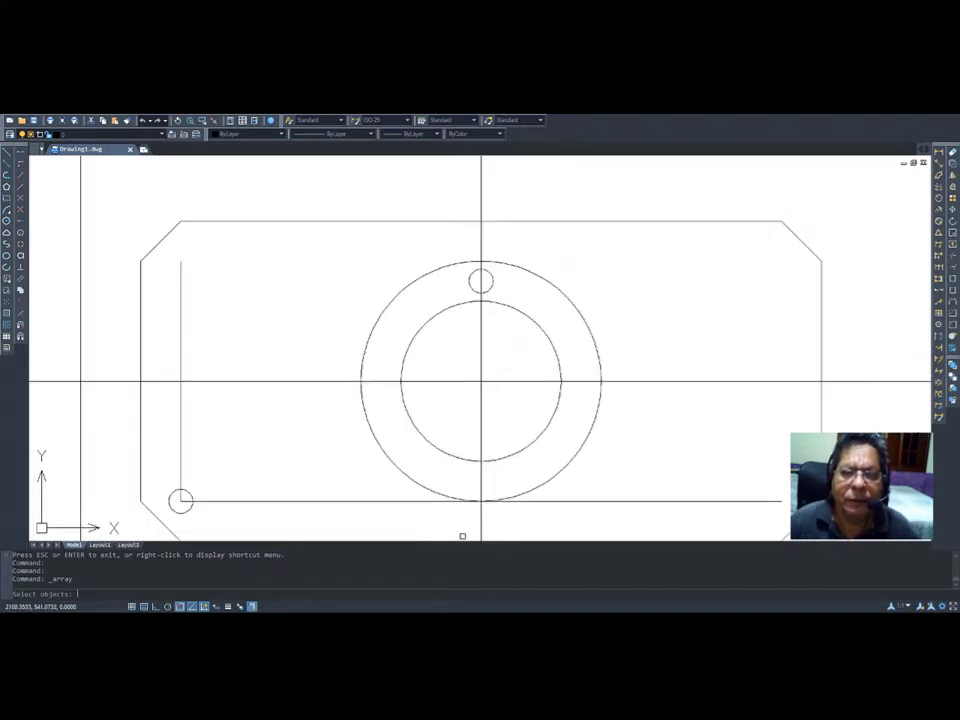
pyautogui.scroll(1, 461, 538)
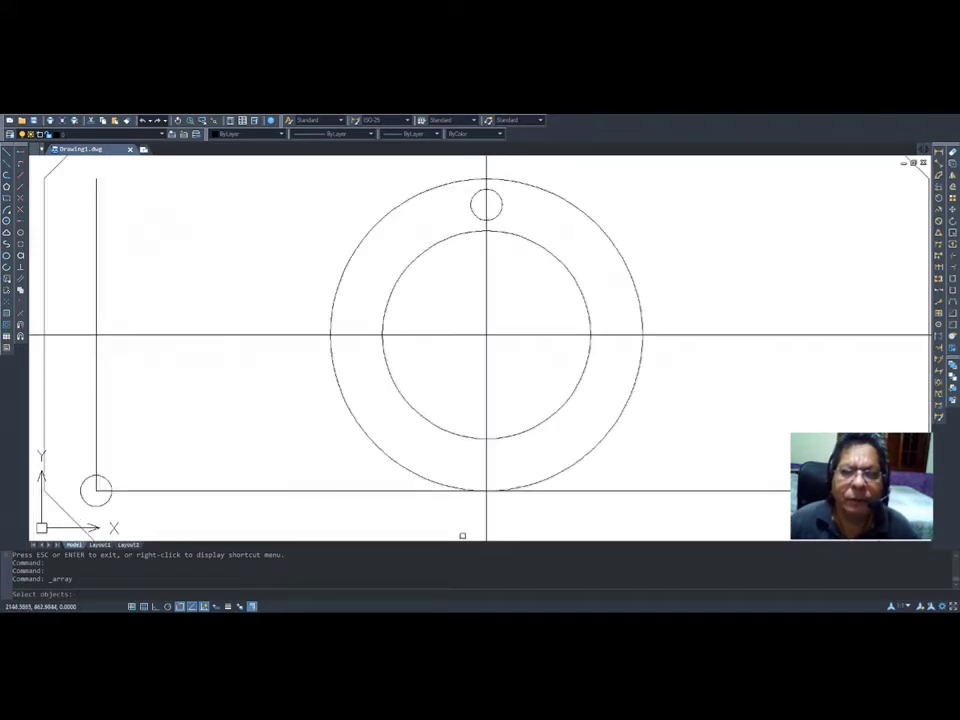
pyautogui.click(499, 196)
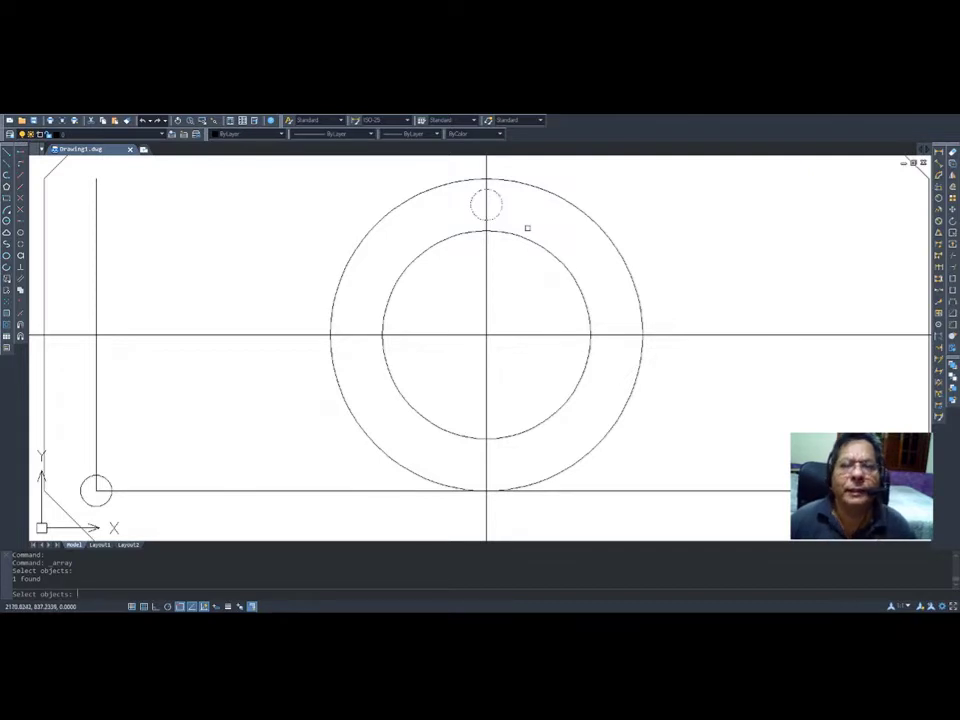
pyautogui.press('Return')
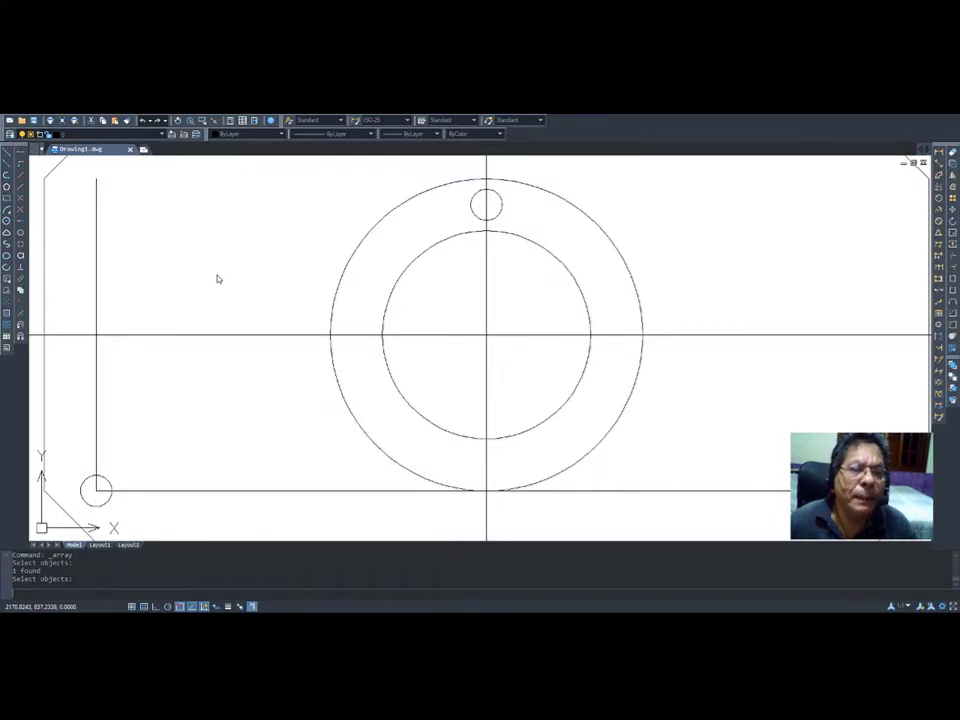
pyautogui.press('Return')
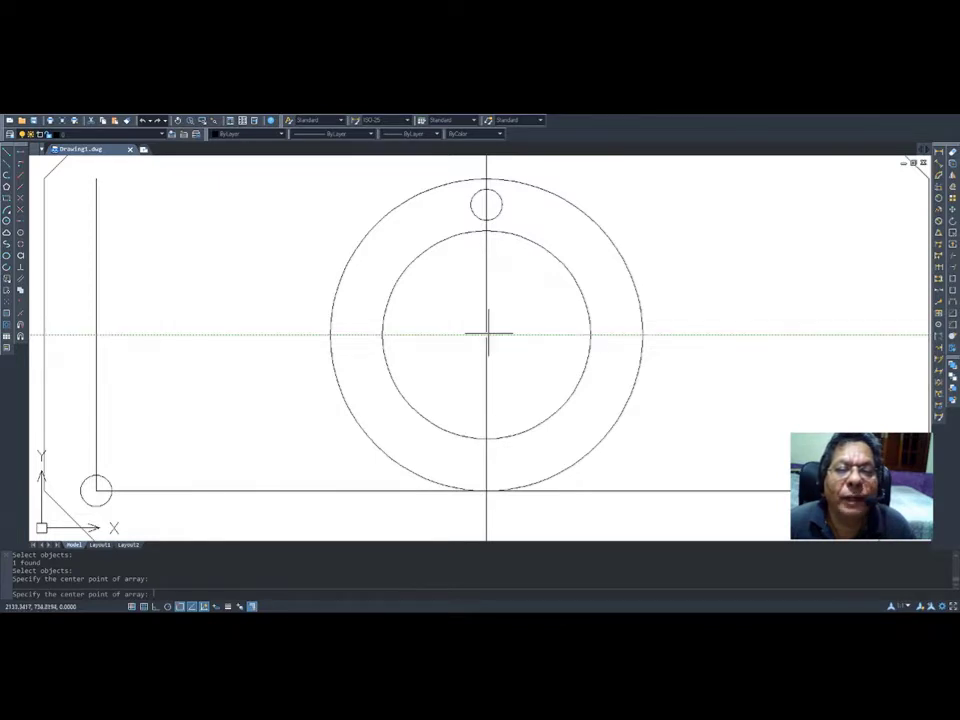
pyautogui.click(487, 333)
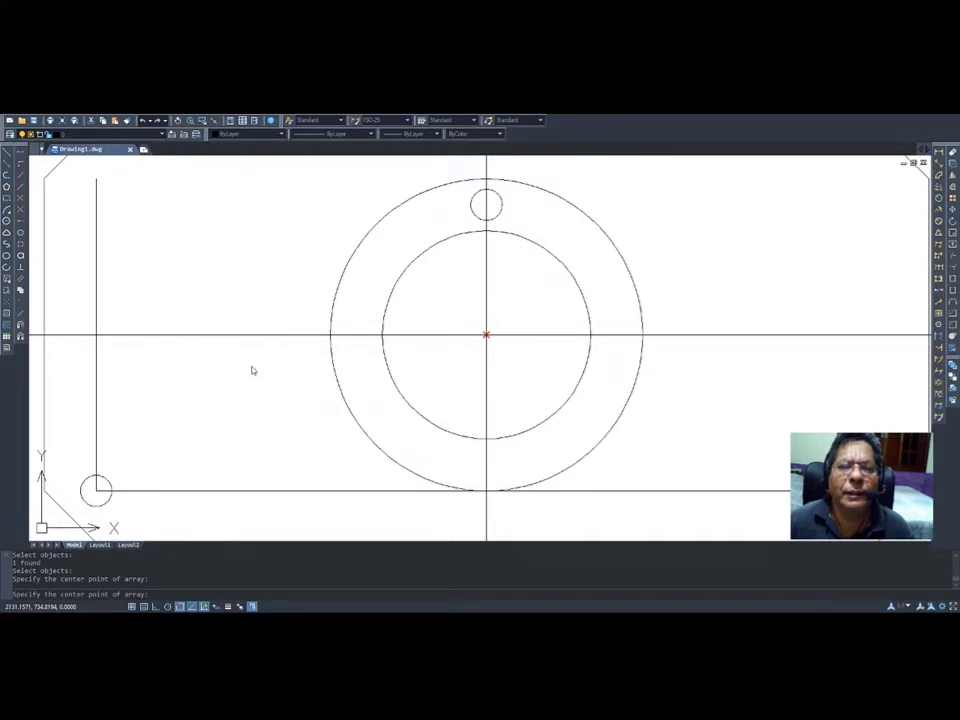
pyautogui.press('Return')
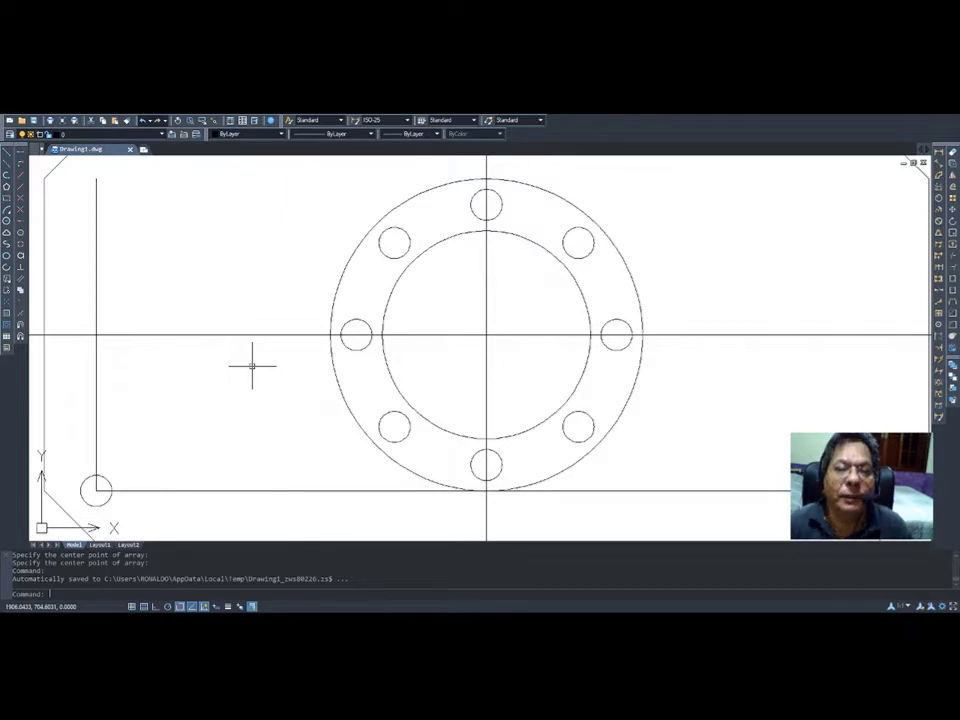
# - Try a rectangular array of the inner frame's lower-left corner circle with seven rows and two columns
pyautogui.scroll(-5, 500, 232)
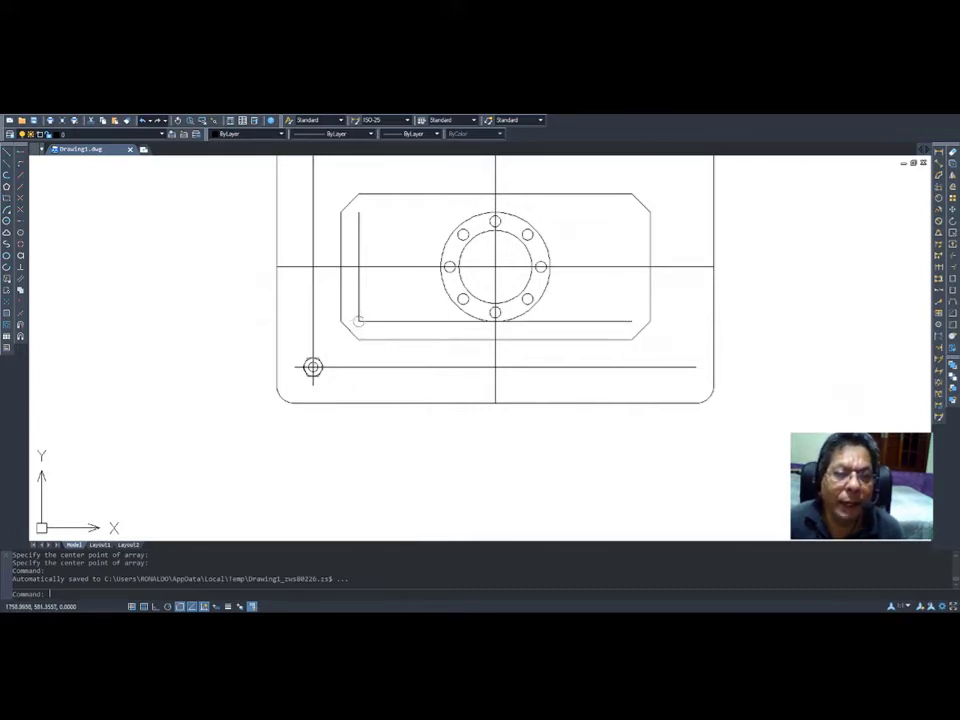
pyautogui.click(952, 199)
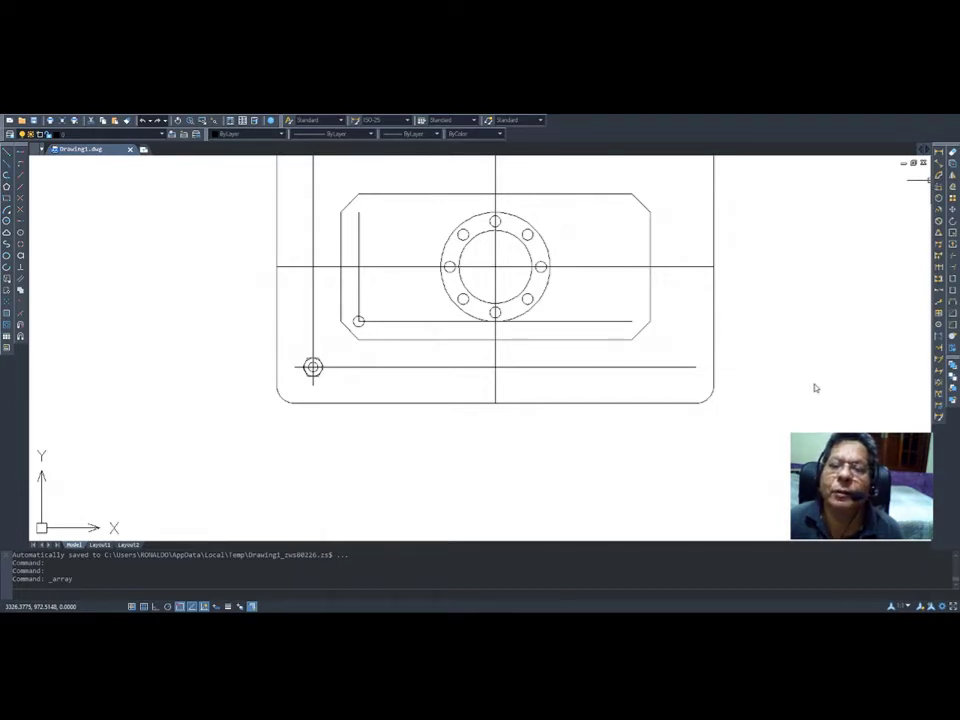
pyautogui.scroll(4, 352, 345)
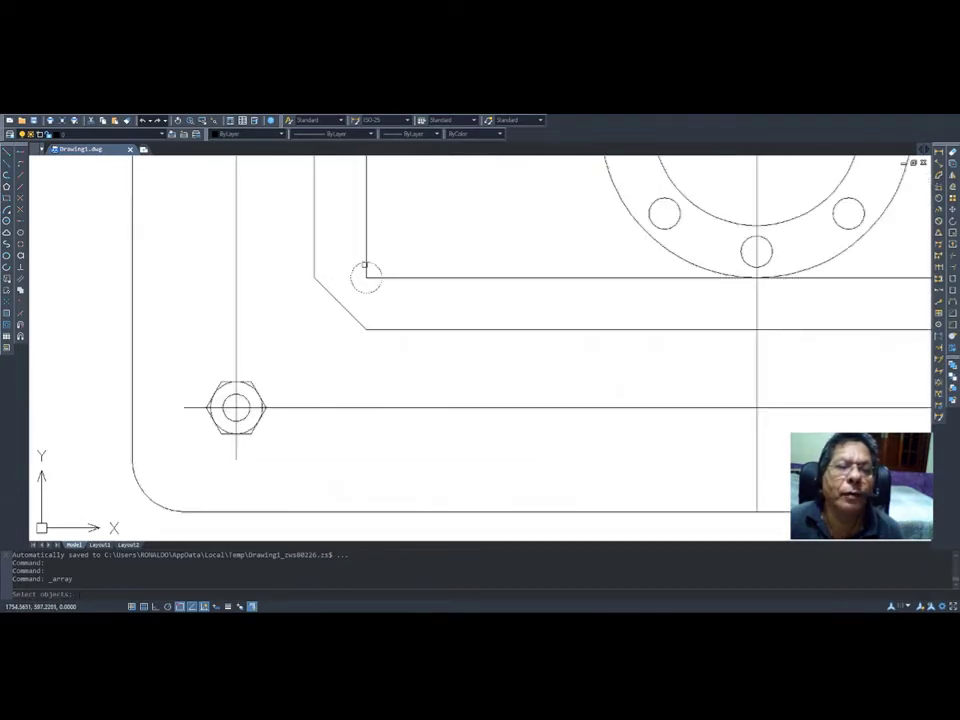
pyautogui.click(356, 266)
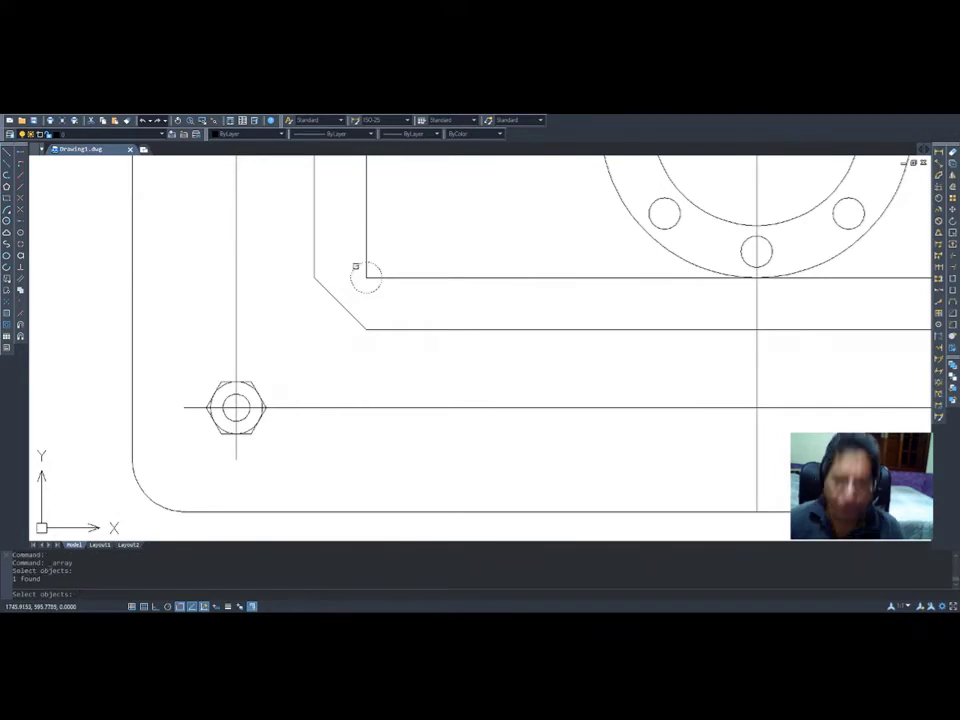
pyautogui.press('Return')
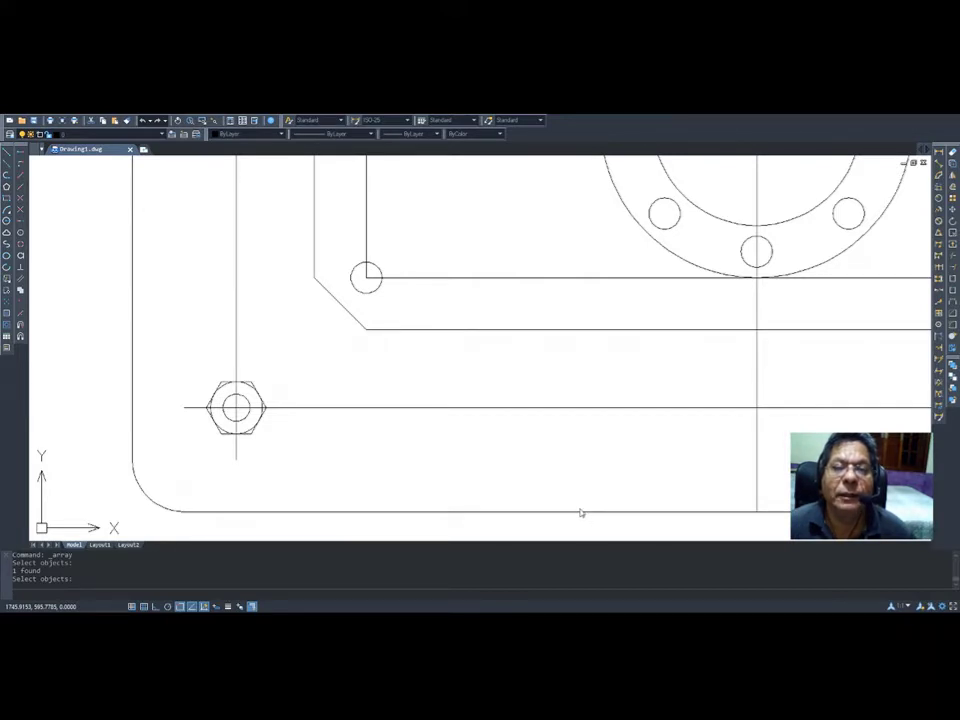
pyautogui.press('Escape')
# - Examine where the two arrayed columns of circles lie relative to the inner frame and plate edges
pyautogui.scroll(-6, 579, 493)
pyautogui.scroll(2, 727, 357)
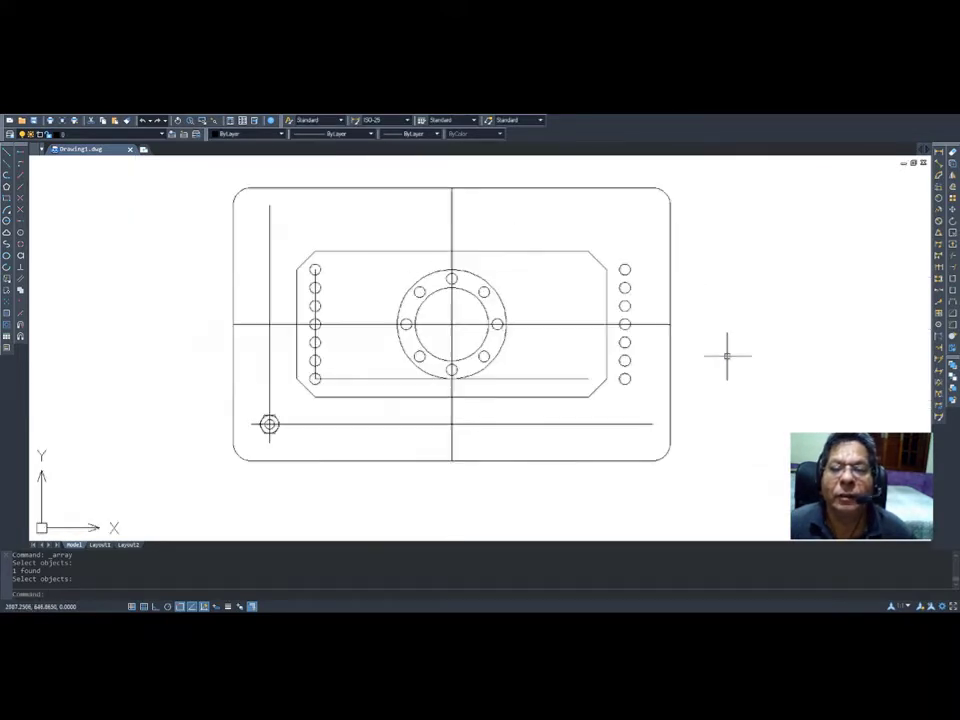
pyautogui.scroll(2, 726, 357)
pyautogui.scroll(4, 87, 327)
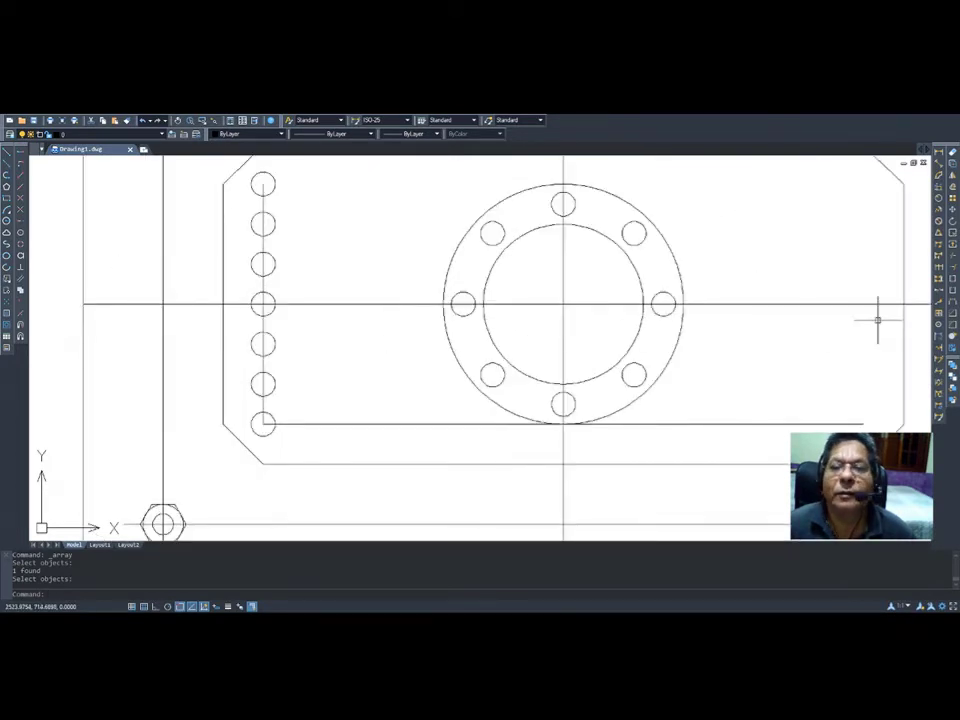
pyautogui.scroll(-4, 877, 320)
pyautogui.scroll(2, 876, 300)
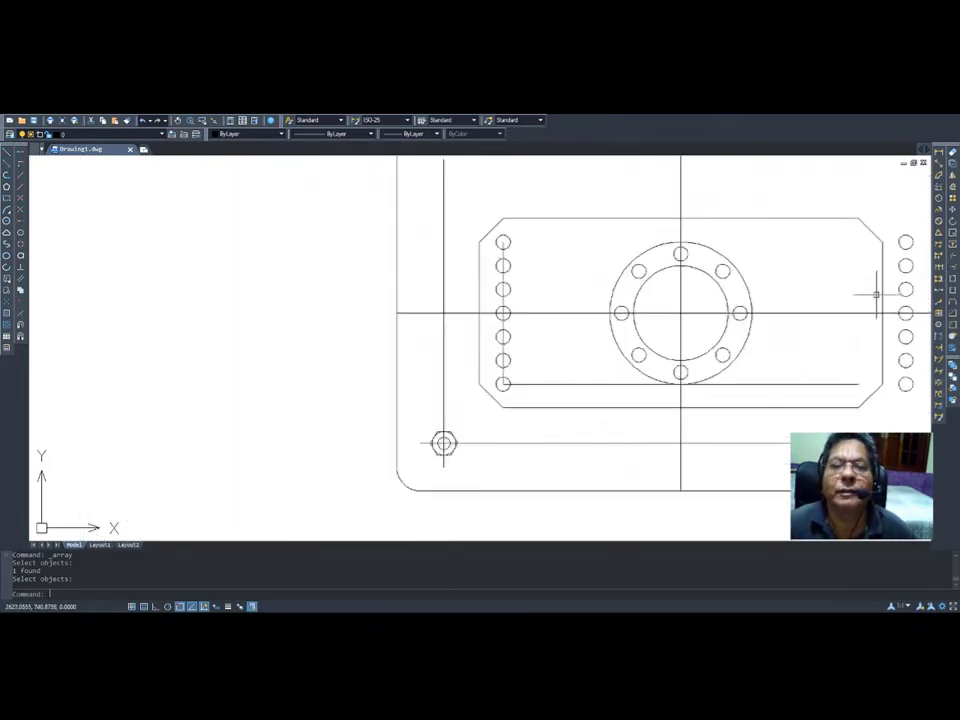
pyautogui.click(184, 121)
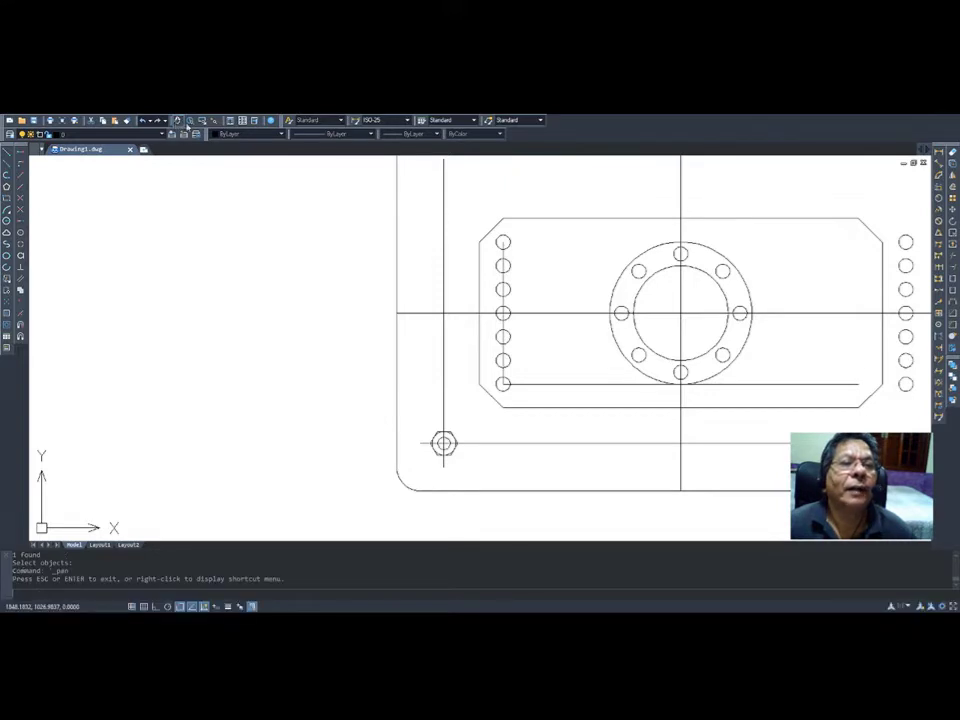
pyautogui.moveTo(863, 374); pyautogui.dragTo(722, 406)
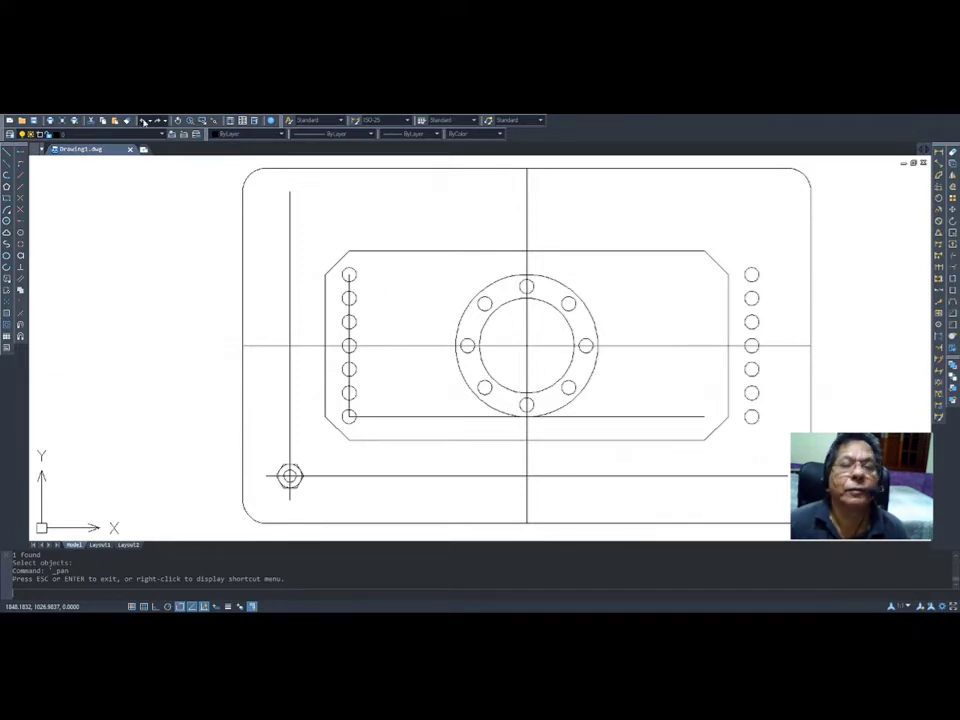
# - Undo the rectangular array of the inner frame's corner circle
pyautogui.click(144, 120)
pyautogui.click(144, 120)
pyautogui.click(144, 120)
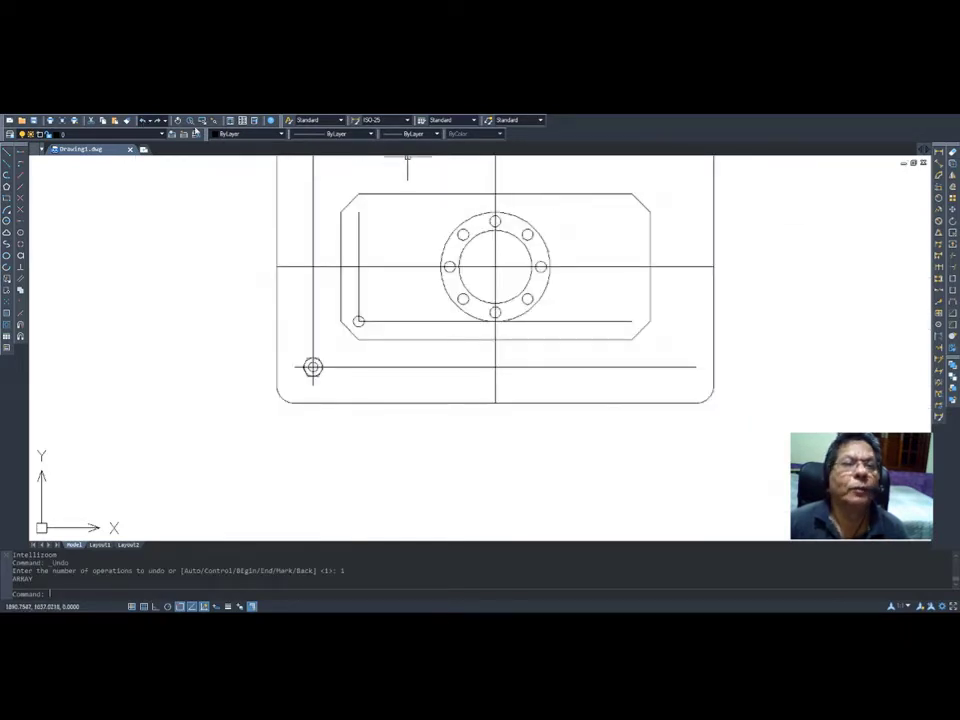
# - Try the seven-row, two-column rectangular array of the inner frame's lower-left circle once more, and undo it
pyautogui.click(178, 120)
pyautogui.moveTo(525, 251); pyautogui.dragTo(505, 335)
pyautogui.scroll(1, 505, 334)
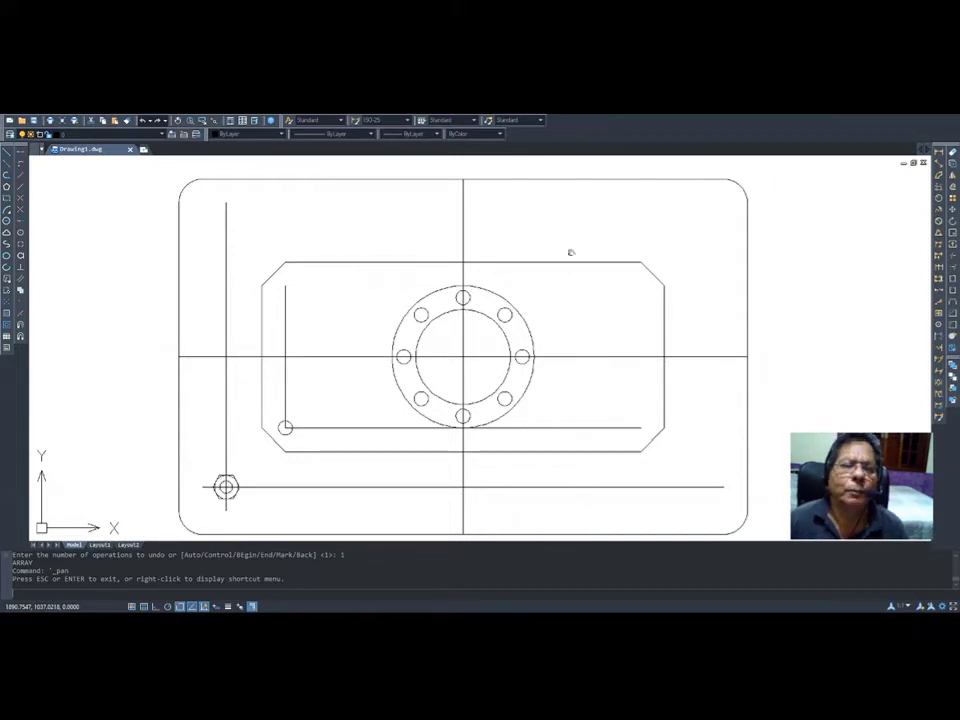
pyautogui.click(940, 188)
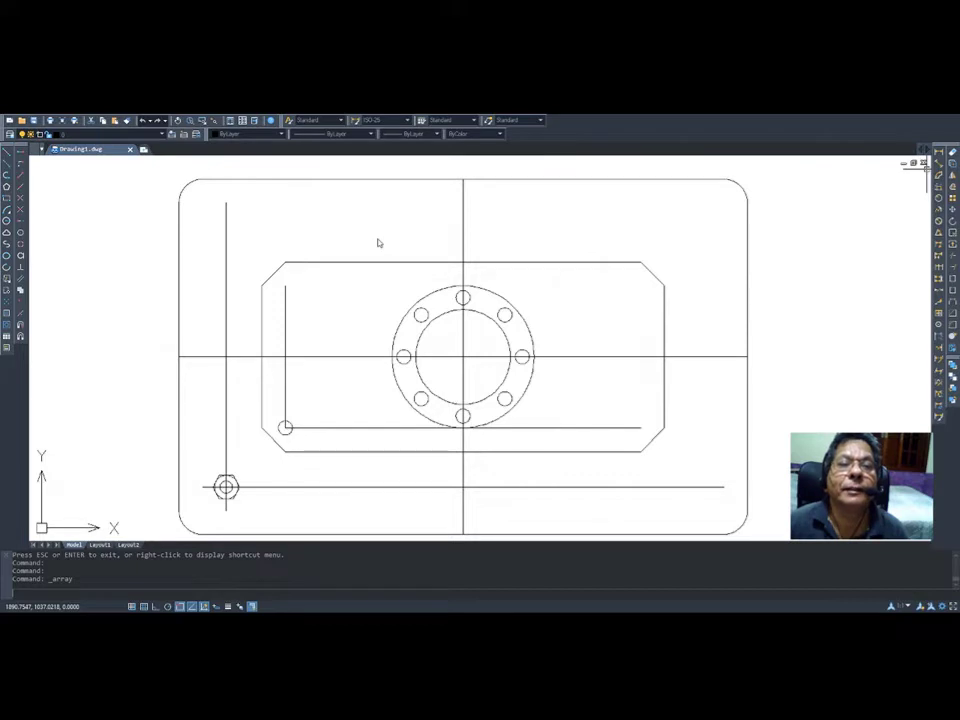
pyautogui.click(503, 194)
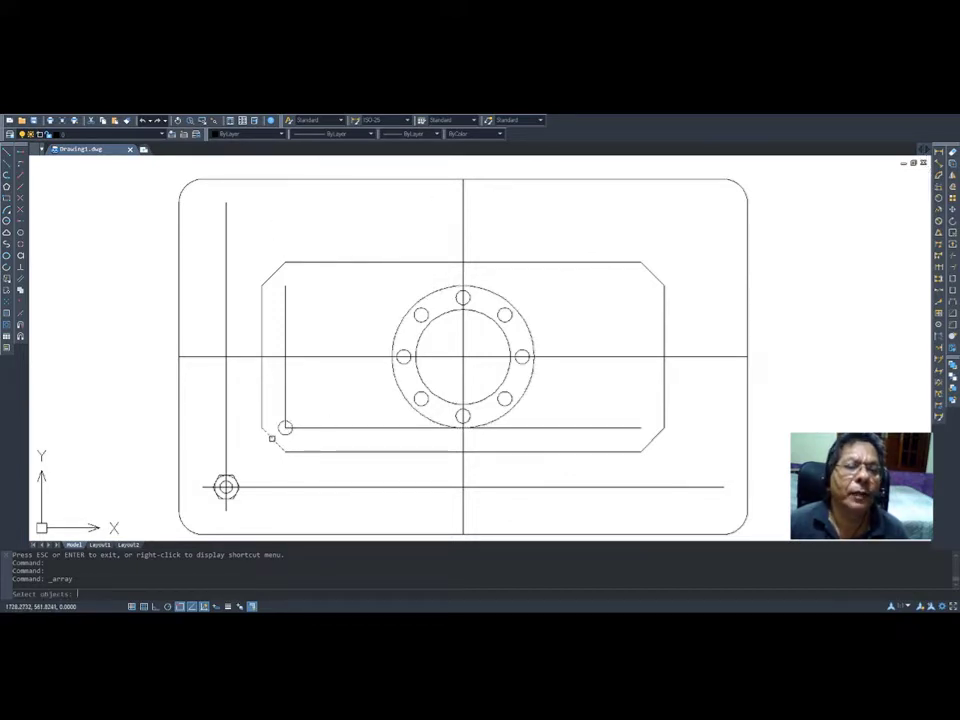
pyautogui.click(285, 428)
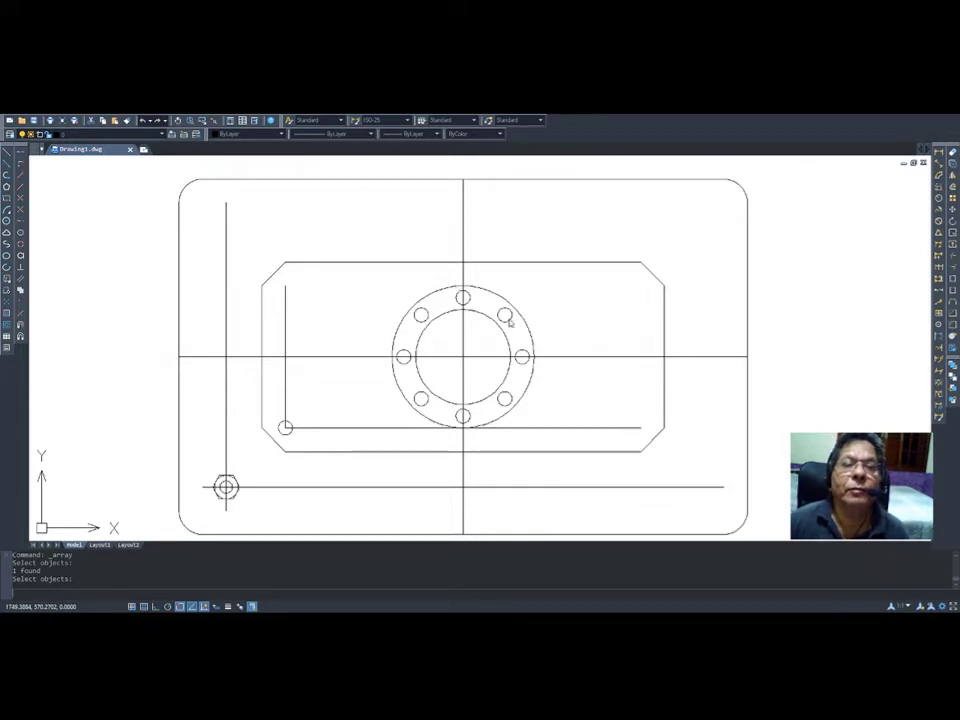
pyautogui.press('Return')
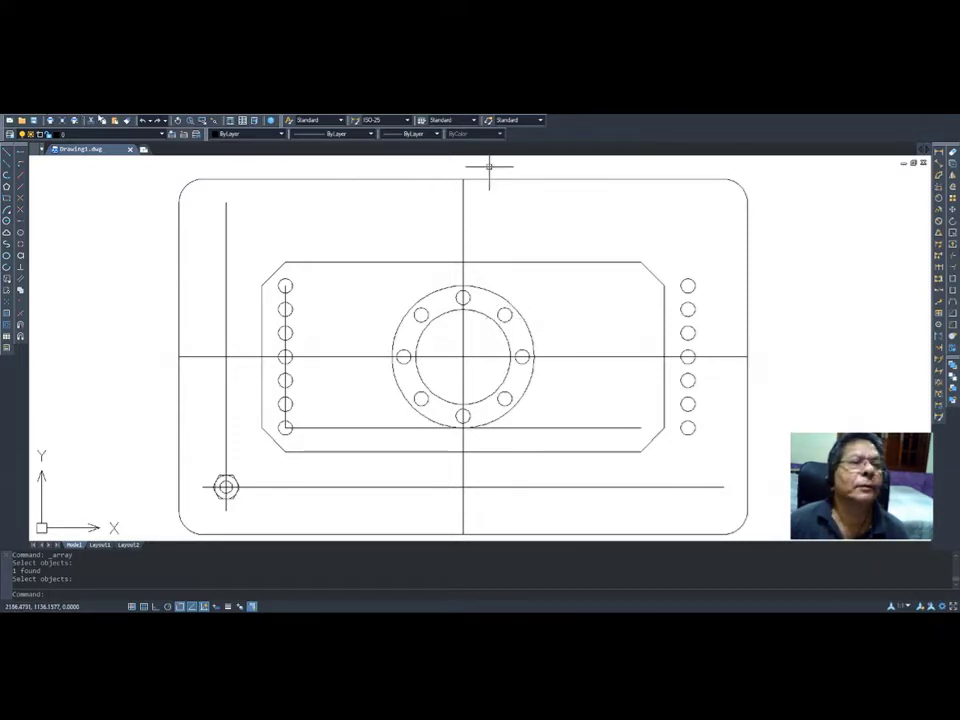
pyautogui.hotkey('ctrl', 'z')
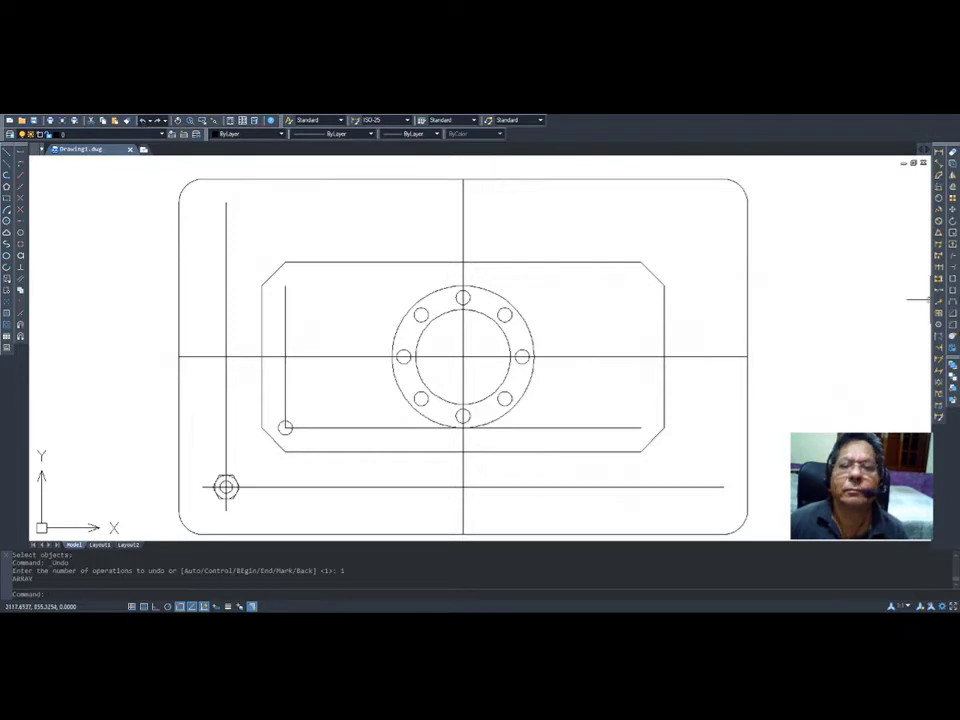
# - Repeat the array of the frame's lower-left circle in seven rows and two columns, and revert that attempt
pyautogui.click(953, 200)
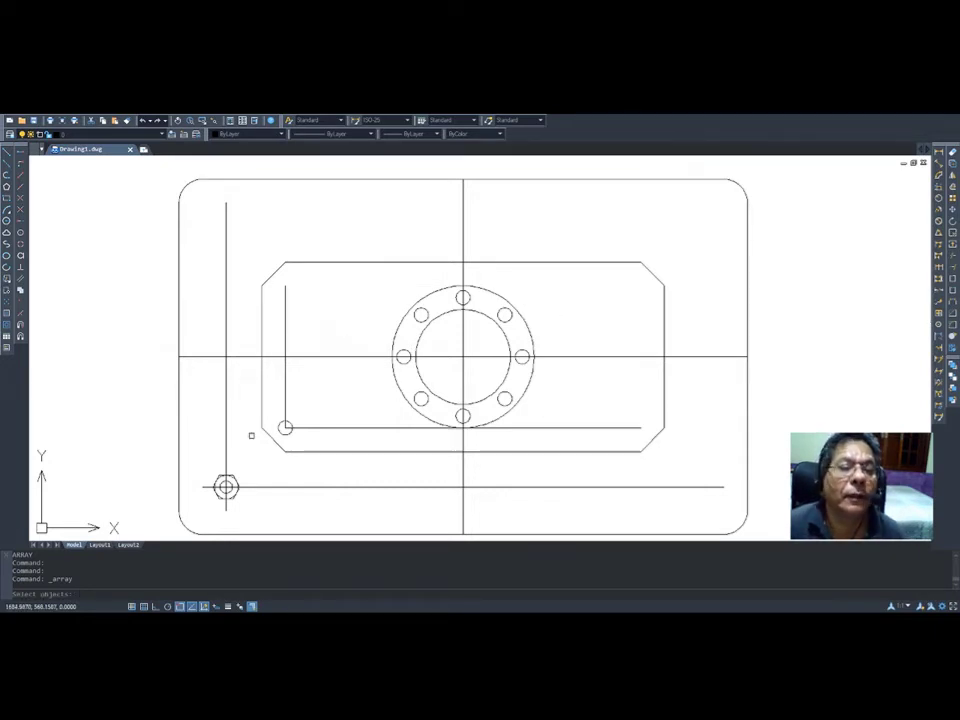
pyautogui.click(282, 428)
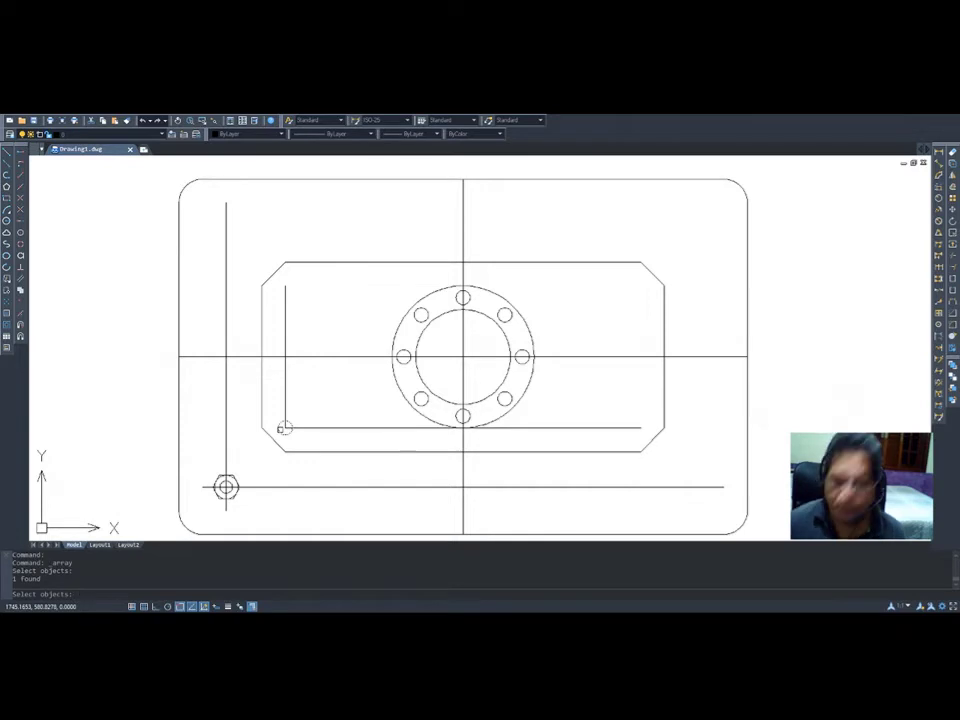
pyautogui.press('Return')
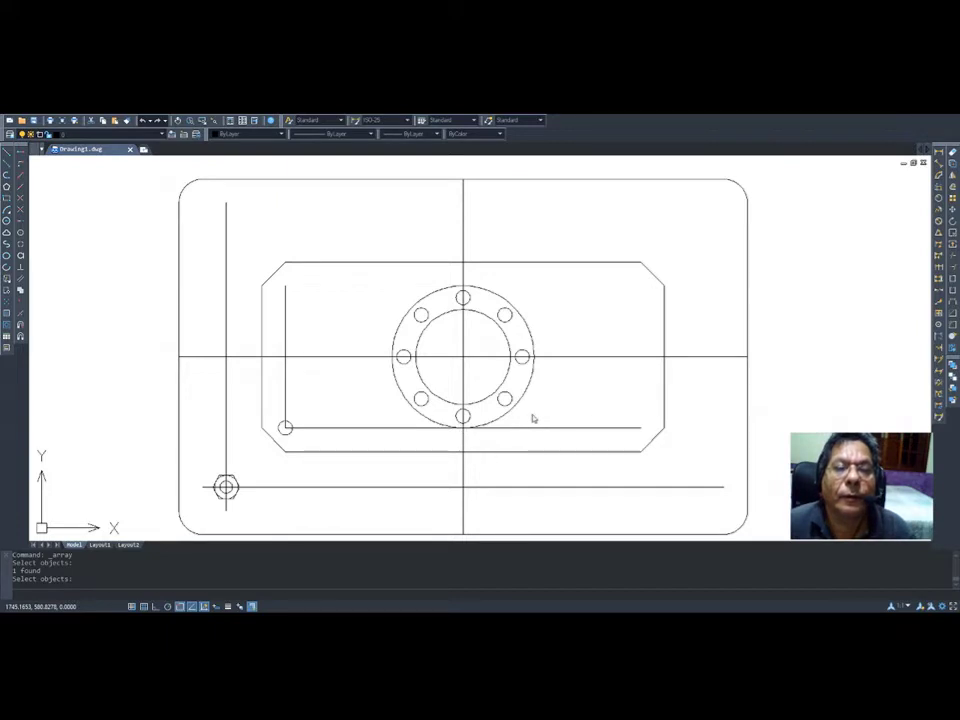
pyautogui.press('Return')
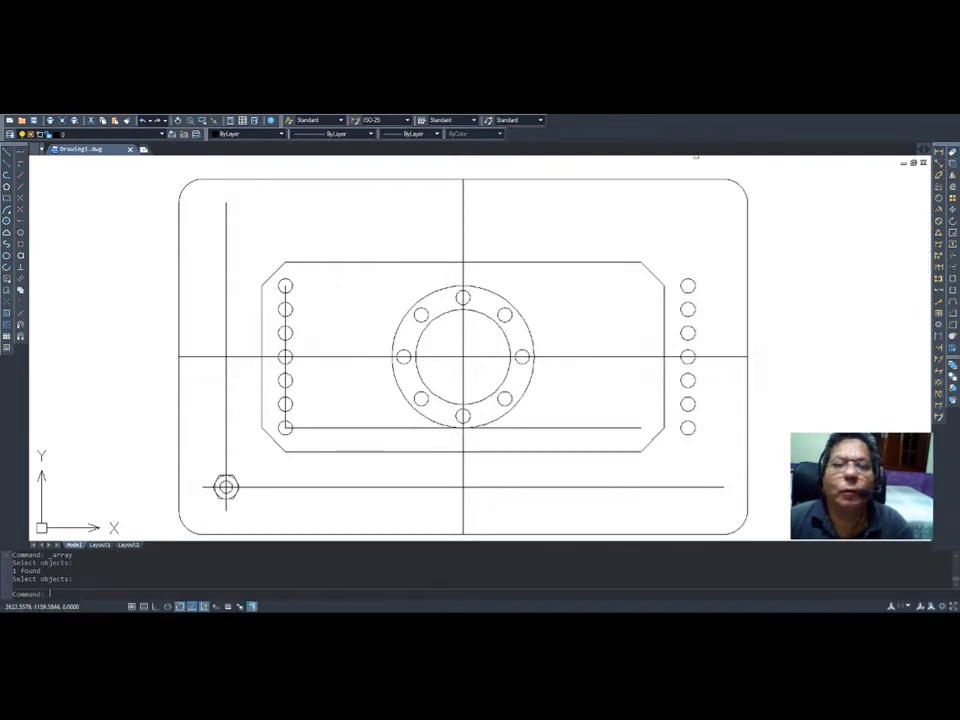
pyautogui.click(146, 120)
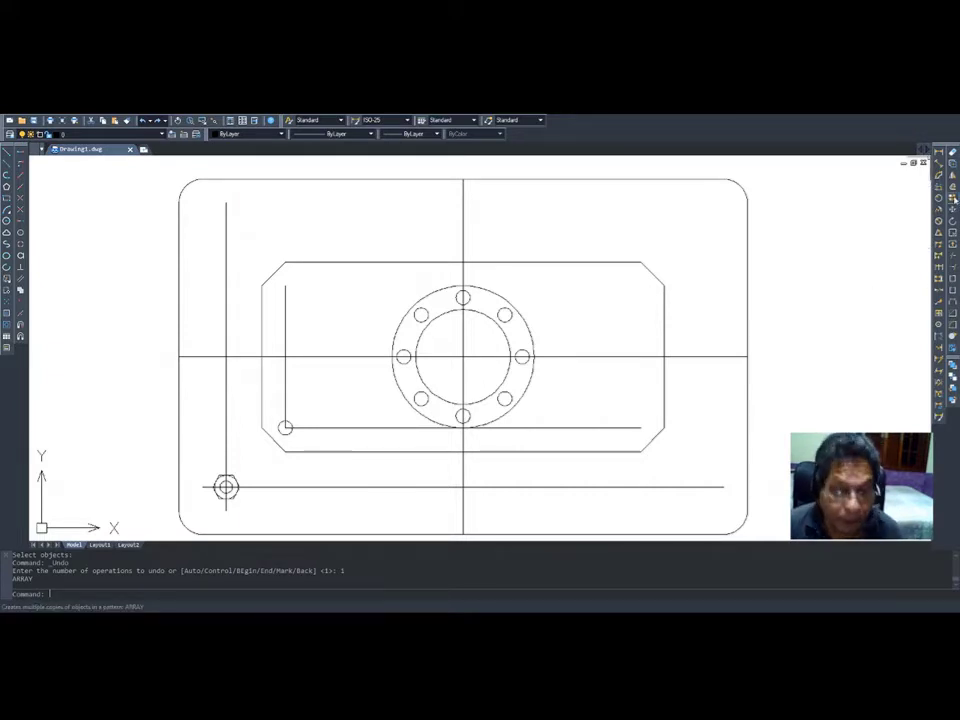
# - Array the inner frame's lower-left circle in seven rows and two columns, with the second column just inside the frame's right side
pyautogui.click(952, 199)
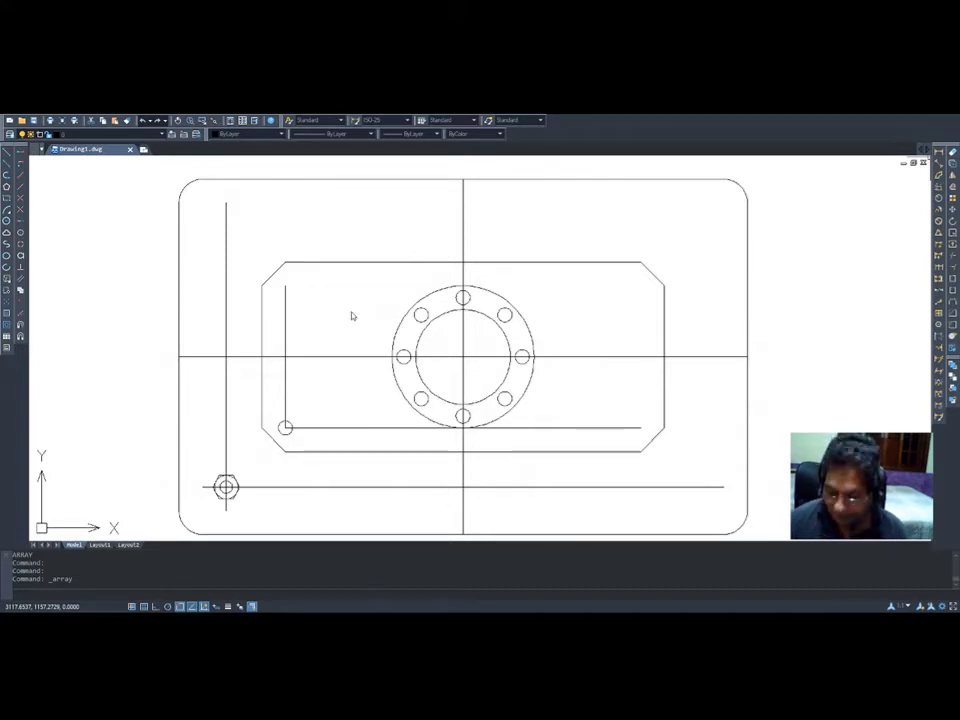
pyautogui.click(285, 430)
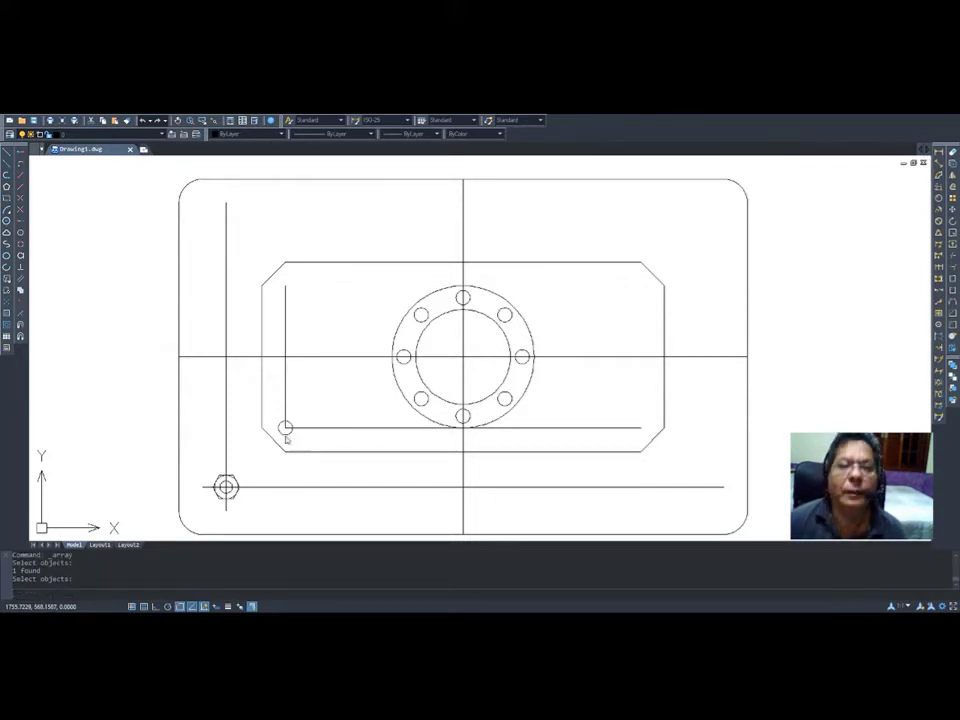
pyautogui.press('Return')
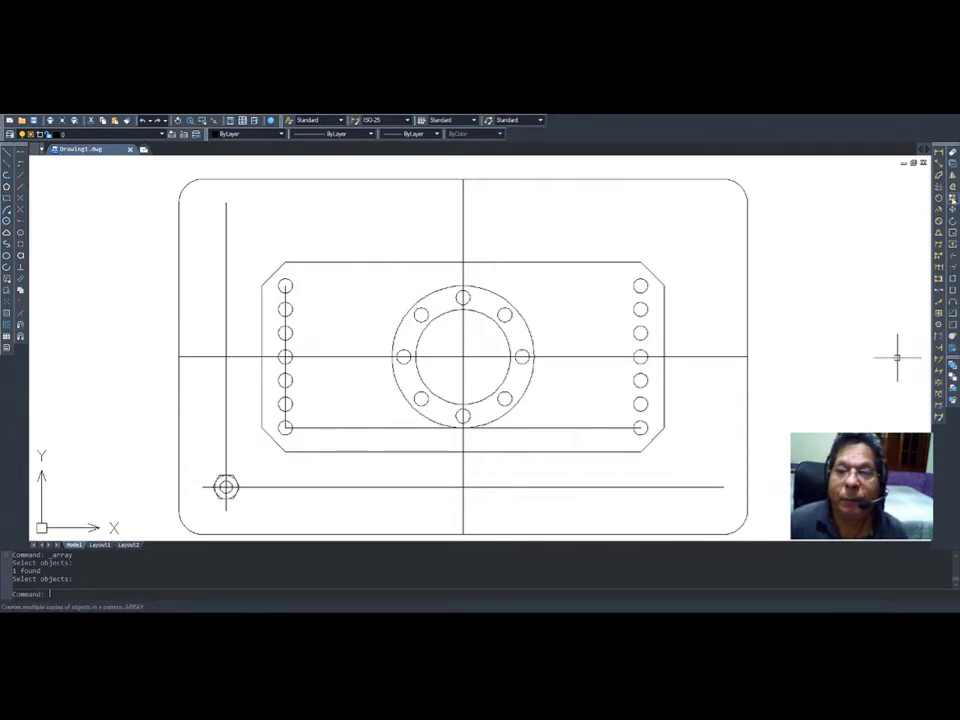
# - Try a rectangular array of the plate's lower-left hexagon and its circles with two rows and eleven columns
pyautogui.click(952, 199)
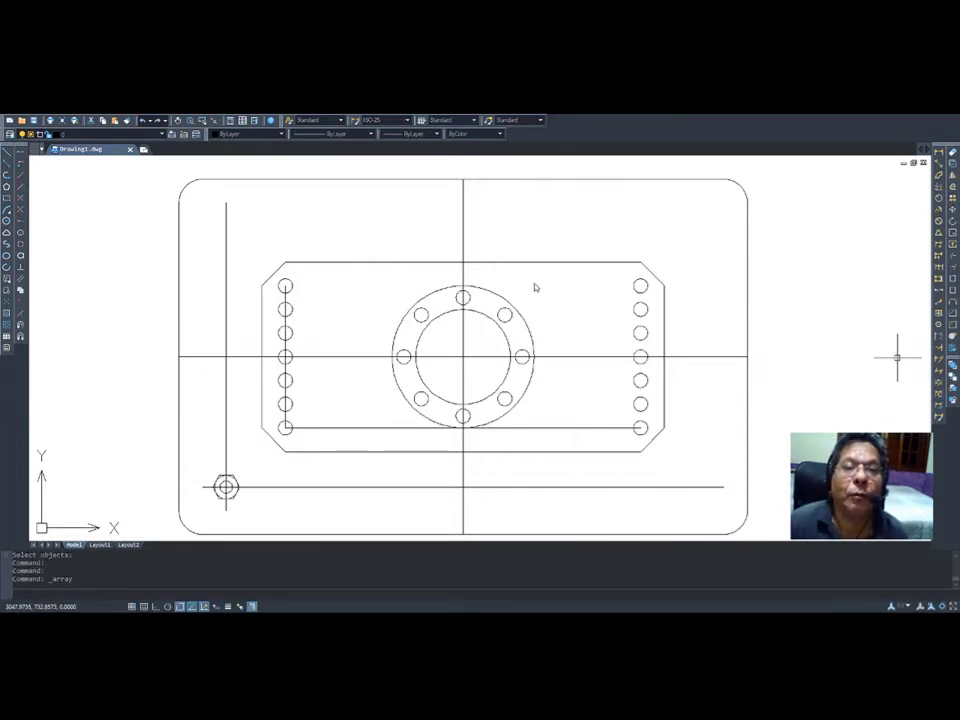
pyautogui.click(593, 422)
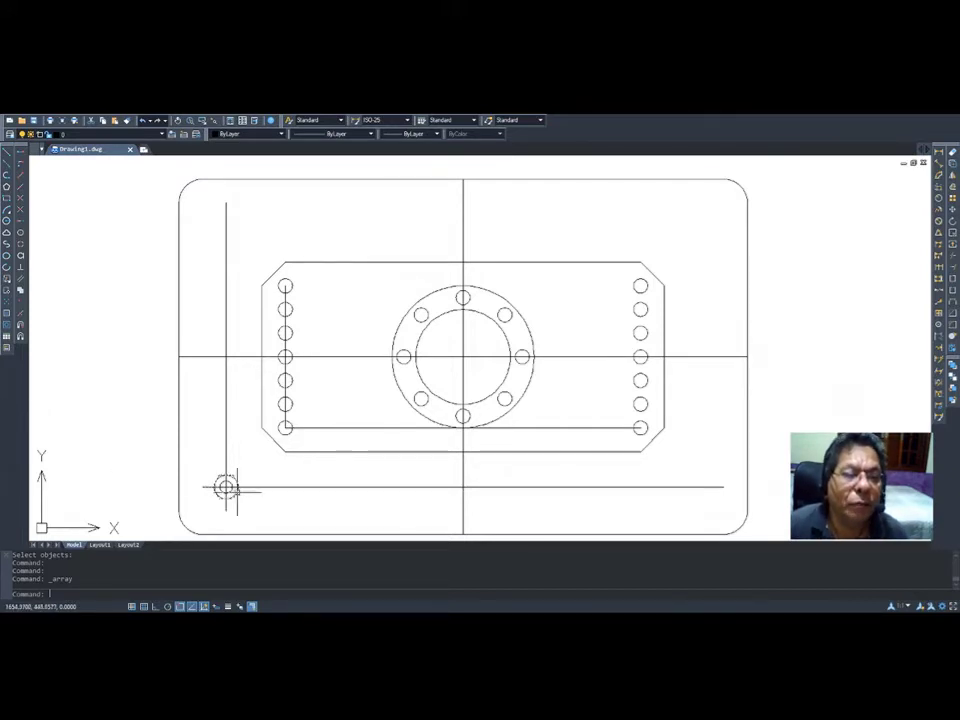
pyautogui.press('Return')
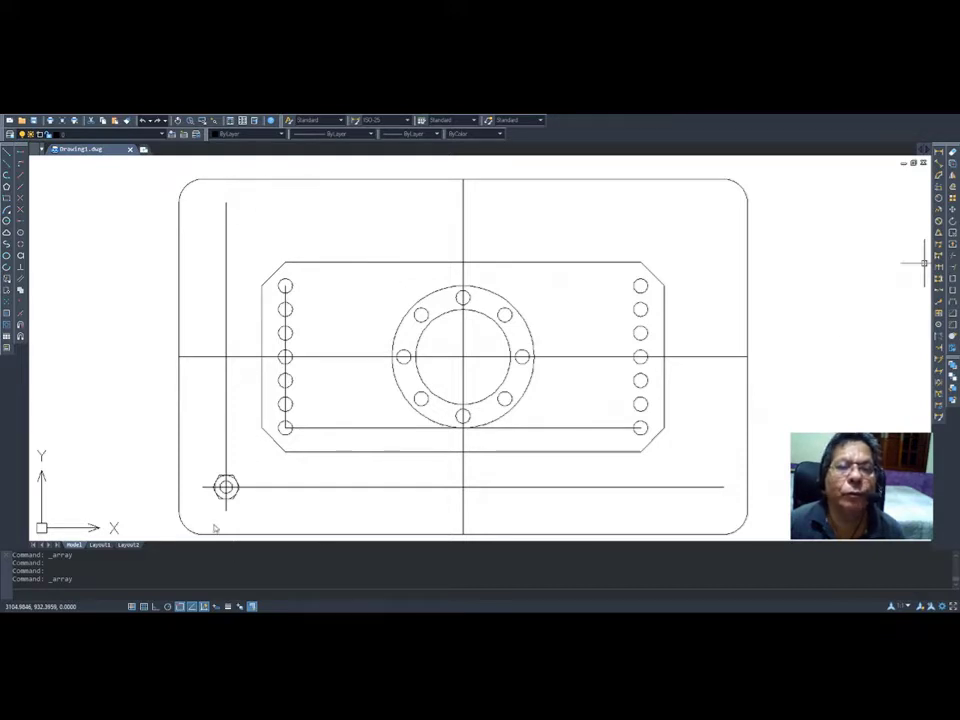
pyautogui.click(525, 300)
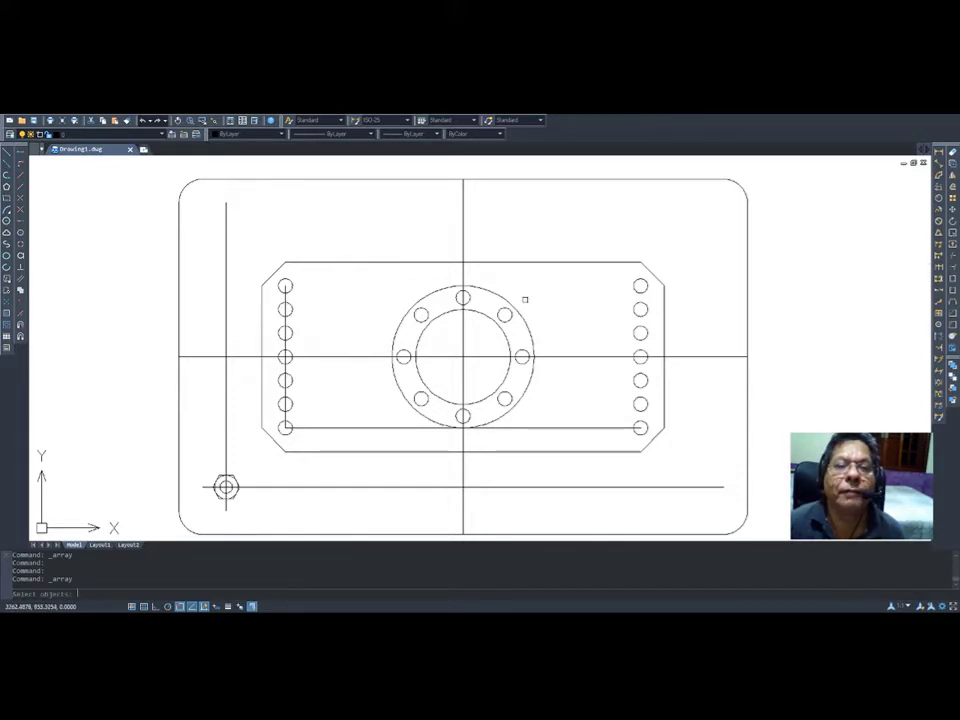
pyautogui.click(195, 464)
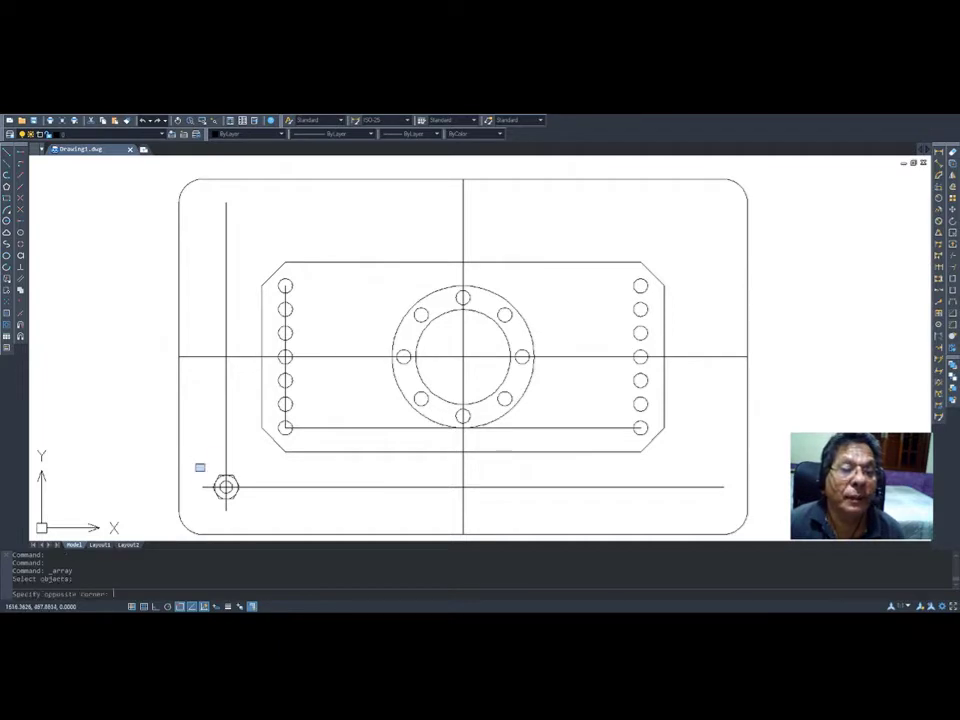
pyautogui.click(267, 511)
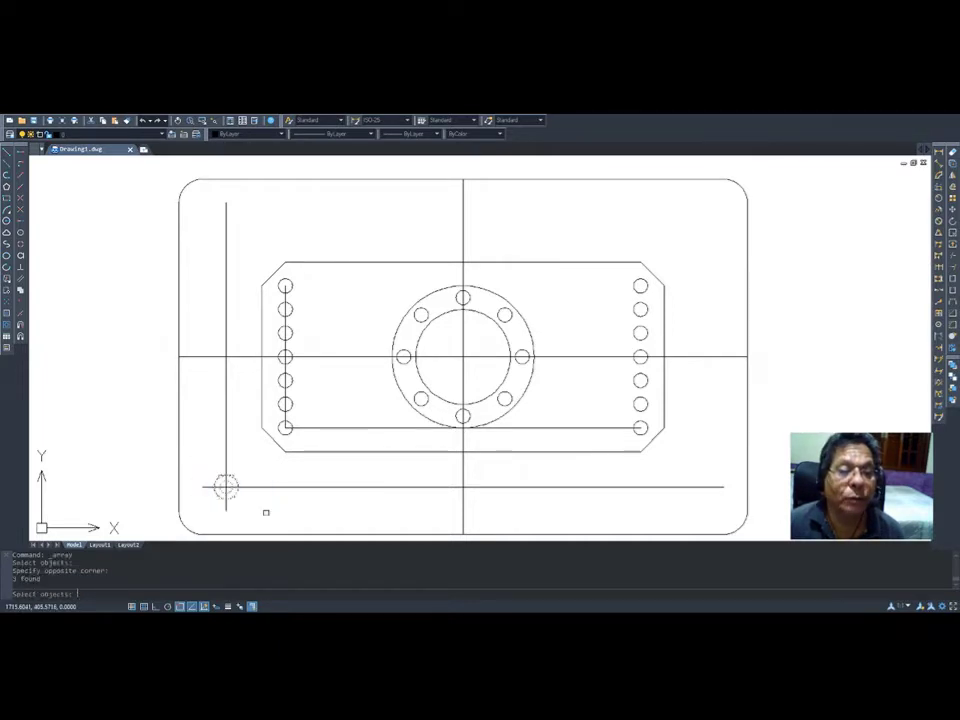
pyautogui.press('Return')
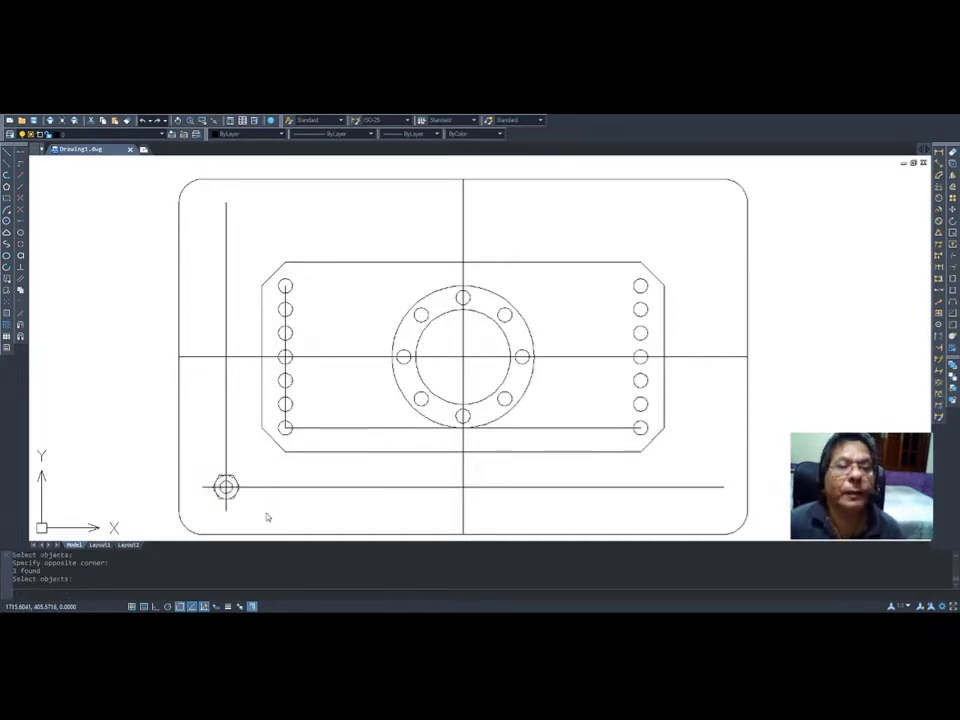
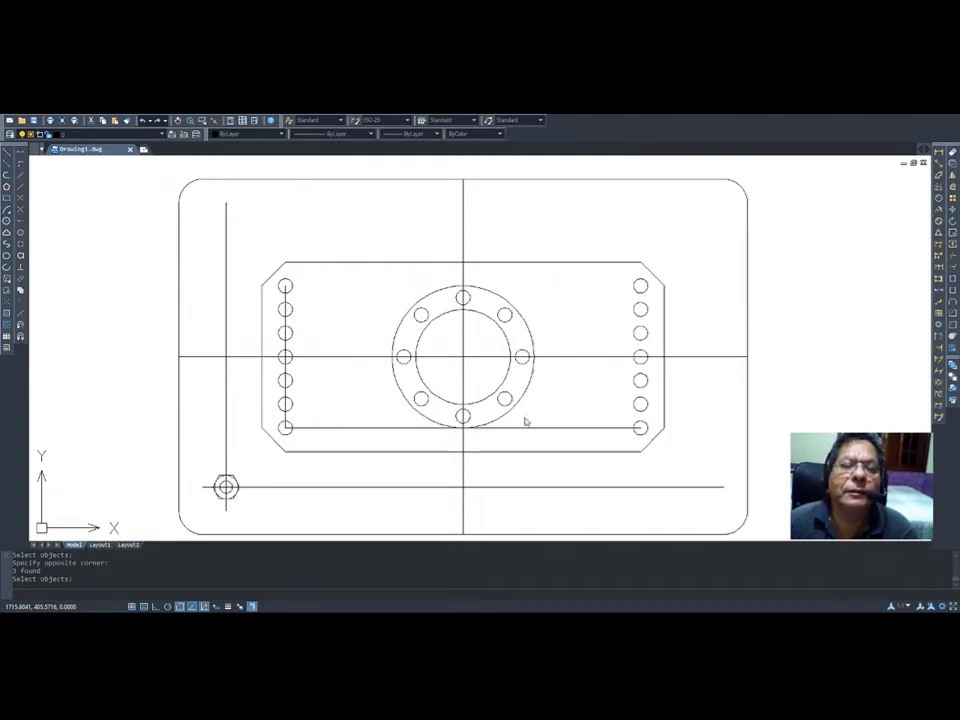
pyautogui.press('Return')
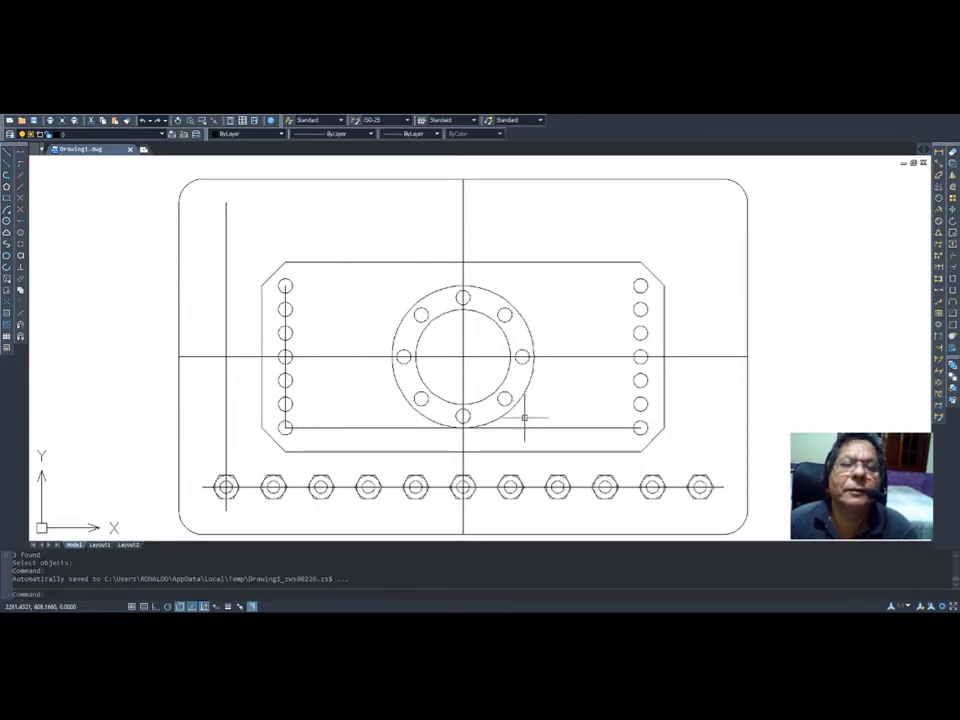
pyautogui.scroll(-4, 509, 437)
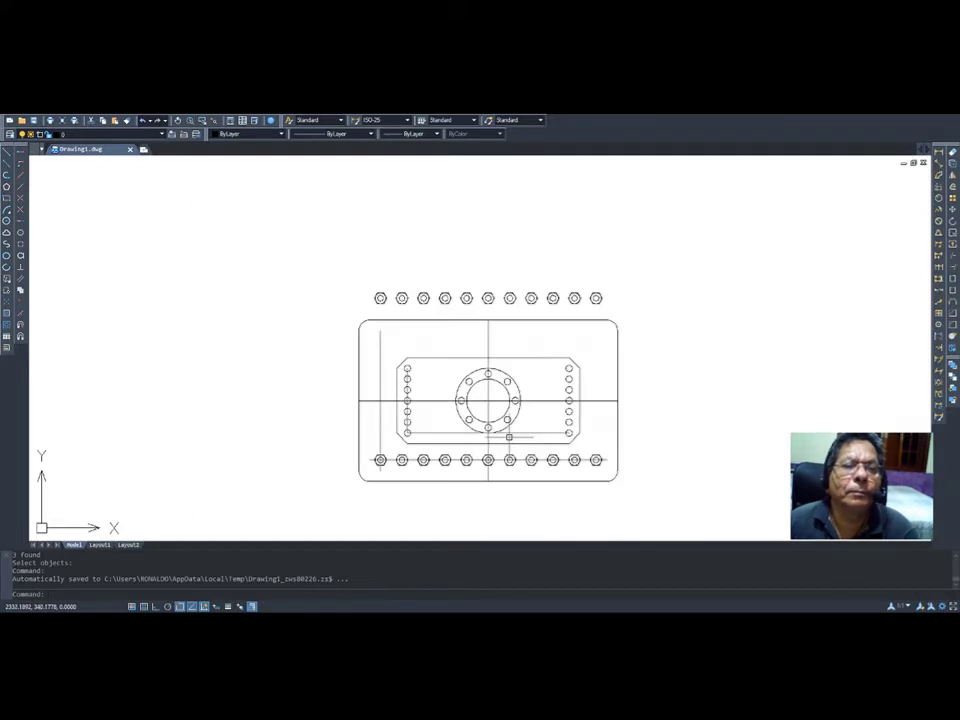
pyautogui.scroll(4, 509, 437)
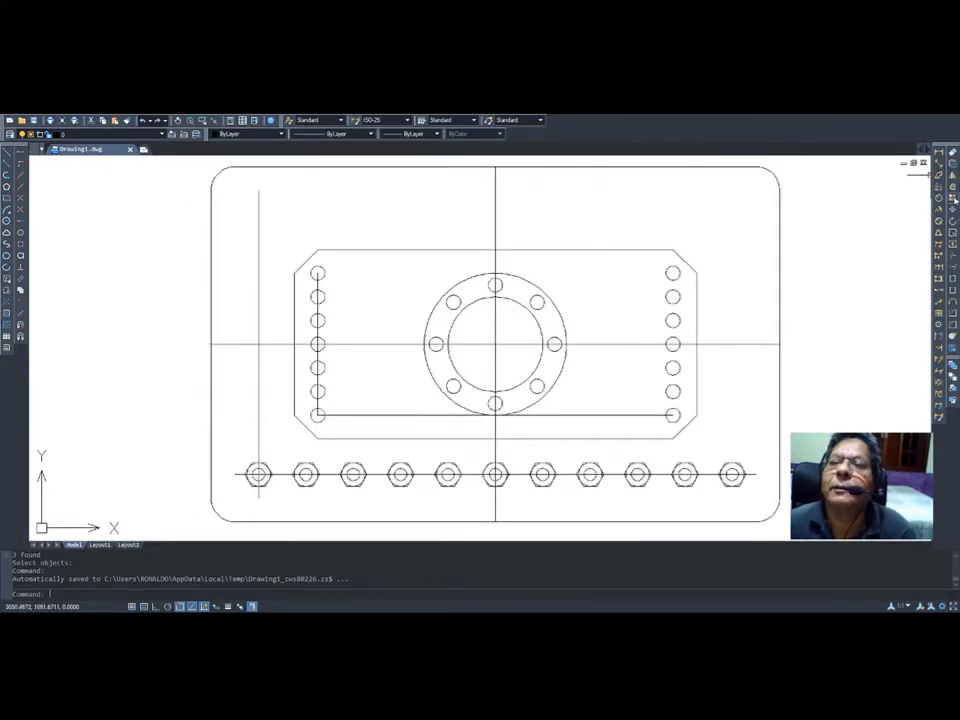
# - Undo the rectangular array of the hexagon and its circles
pyautogui.press('Return')
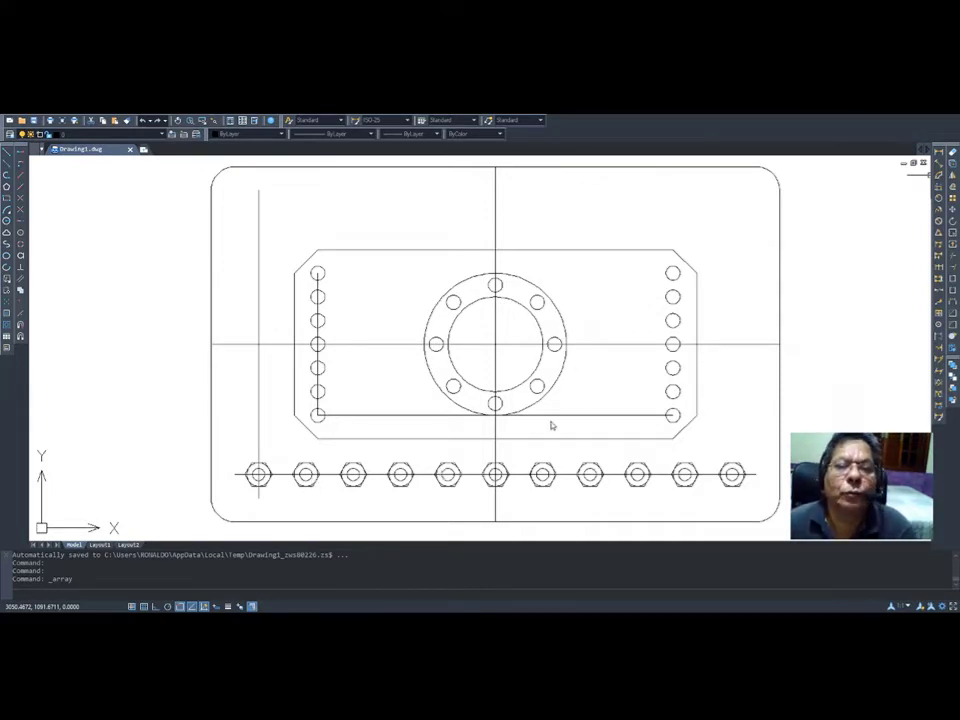
pyautogui.click(591, 414)
pyautogui.press('Escape')
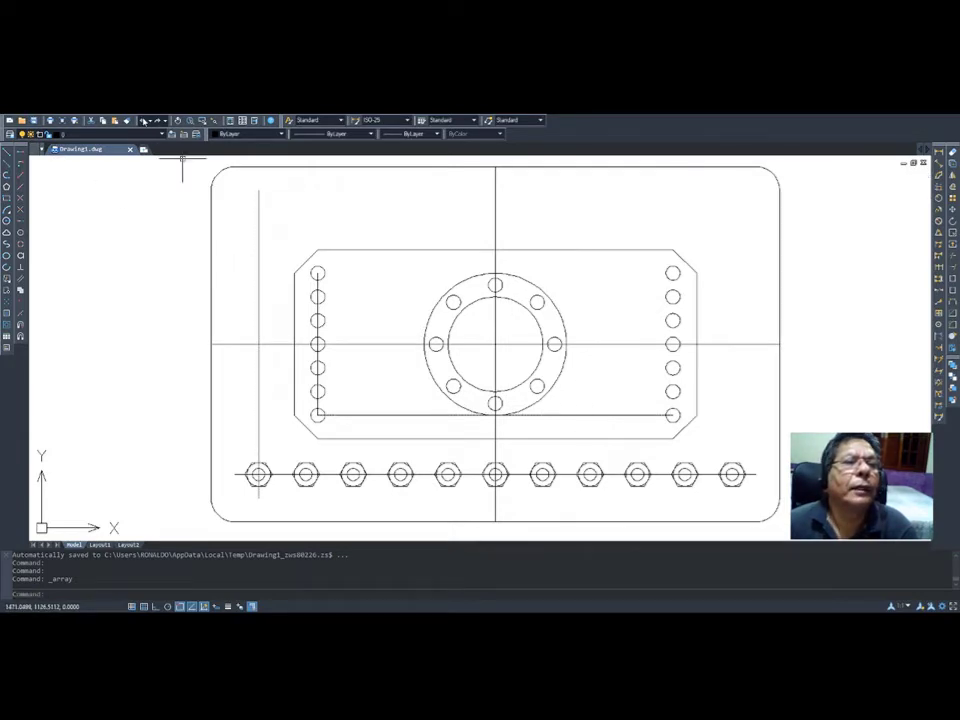
pyautogui.click(143, 120)
pyautogui.click(143, 120)
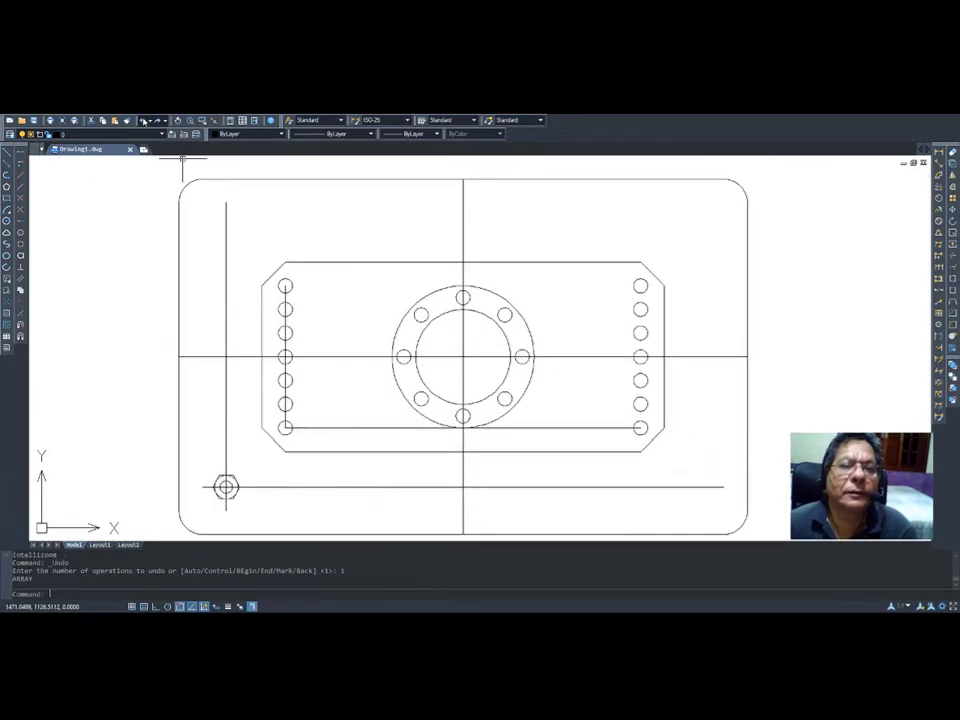
# - Array the lower-left hexagon and its circles in two rows and eleven columns, with the upper row between the inner frame and the plate's top edge
pyautogui.scroll(3, 568, 349)
pyautogui.scroll(-6, 568, 349)
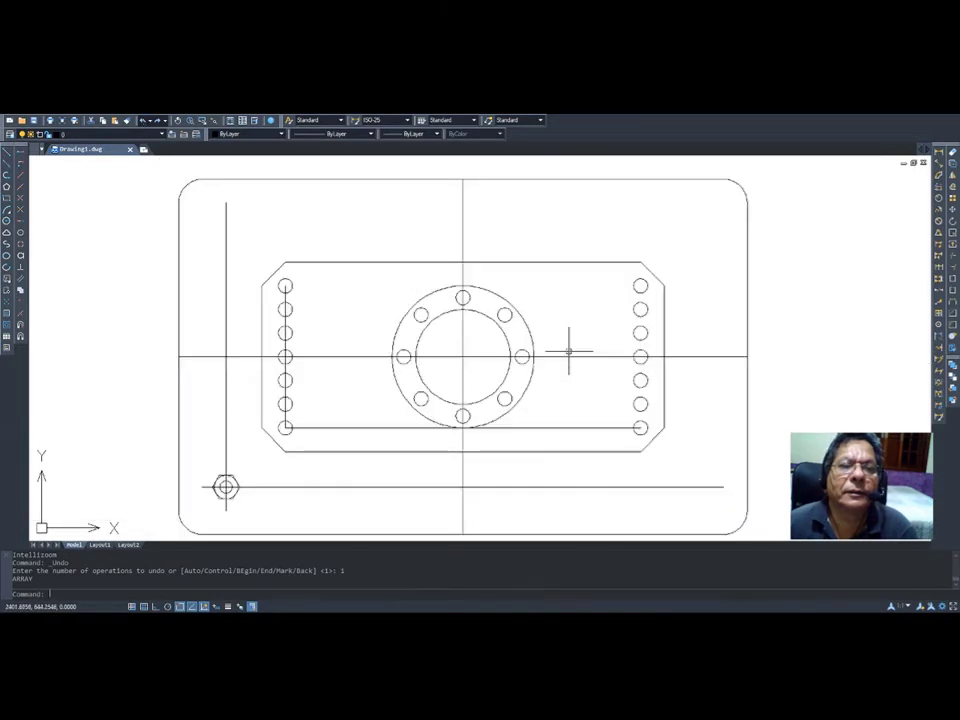
pyautogui.scroll(2, 568, 349)
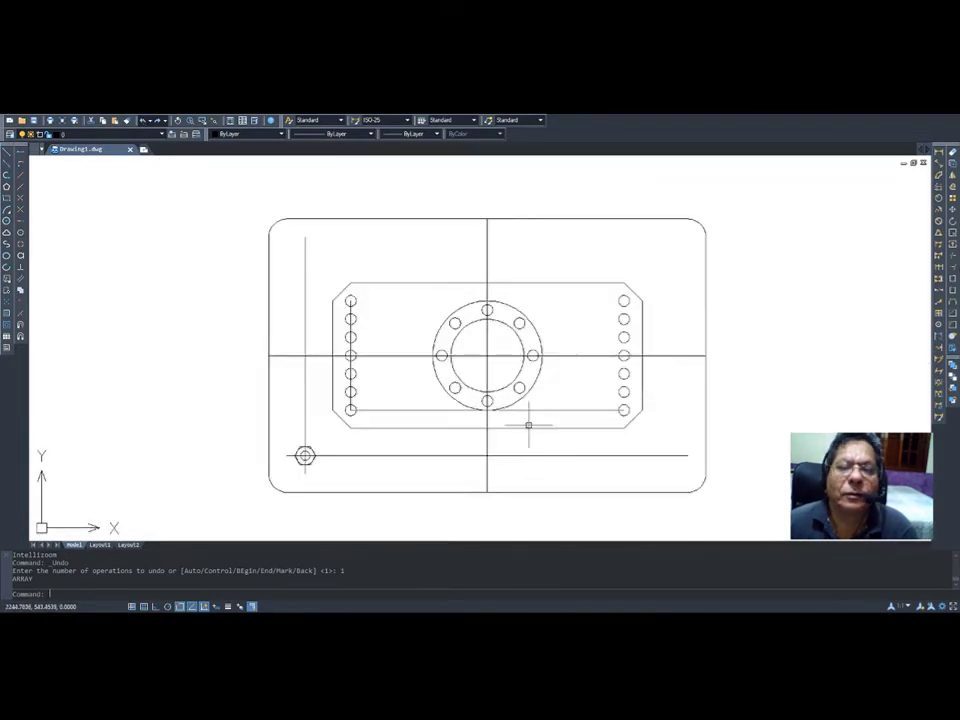
pyautogui.scroll(1, 528, 425)
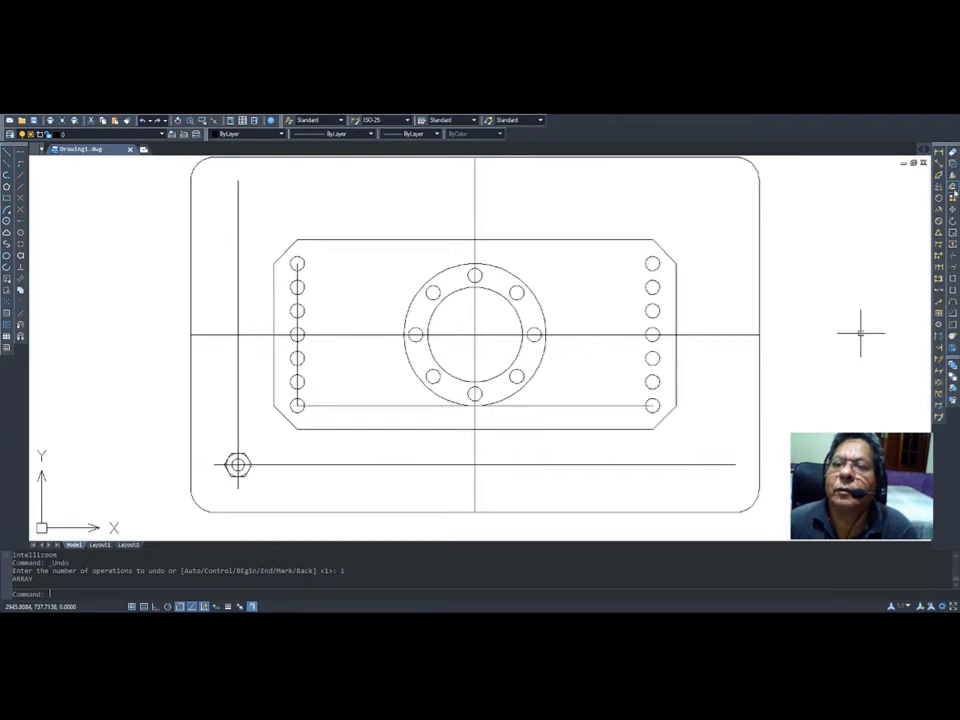
pyautogui.press('Return')
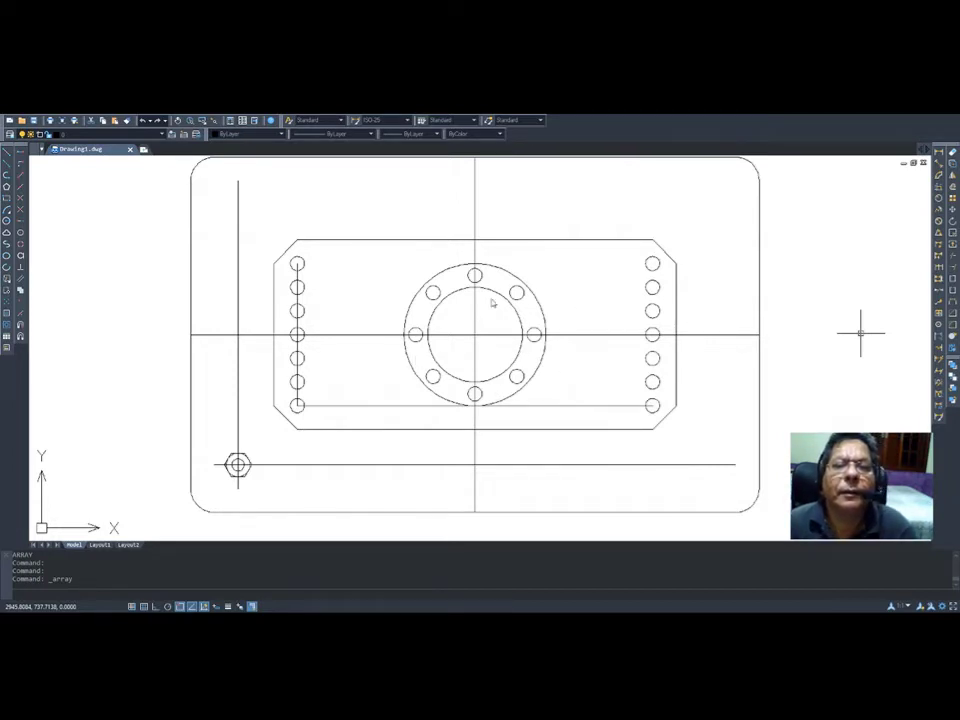
pyautogui.click(529, 300)
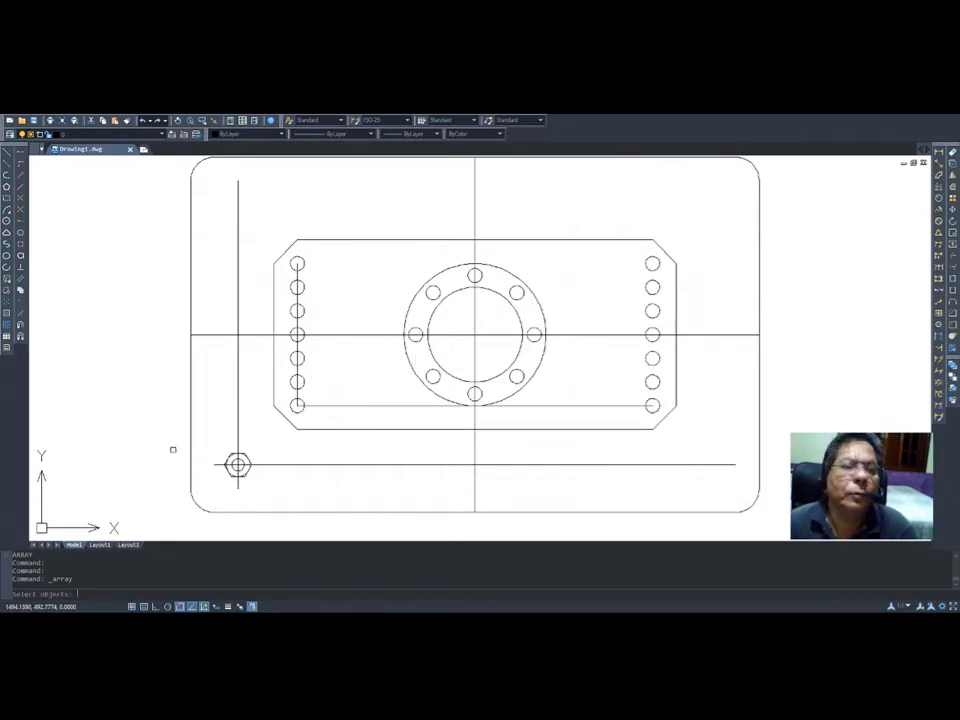
pyautogui.click(197, 444)
pyautogui.click(295, 496)
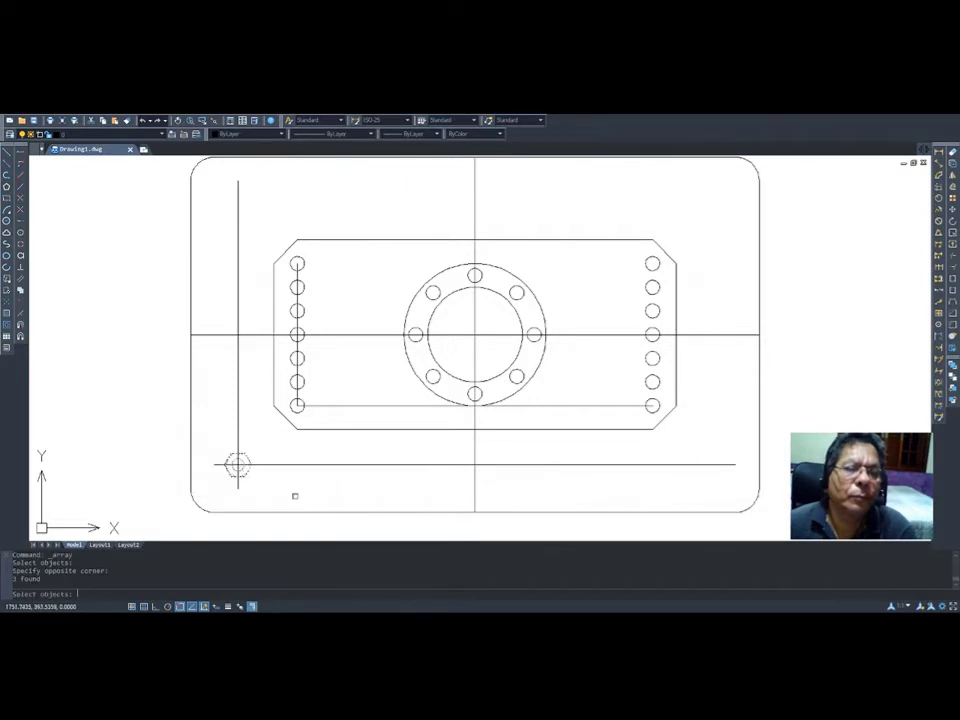
pyautogui.press('Return')
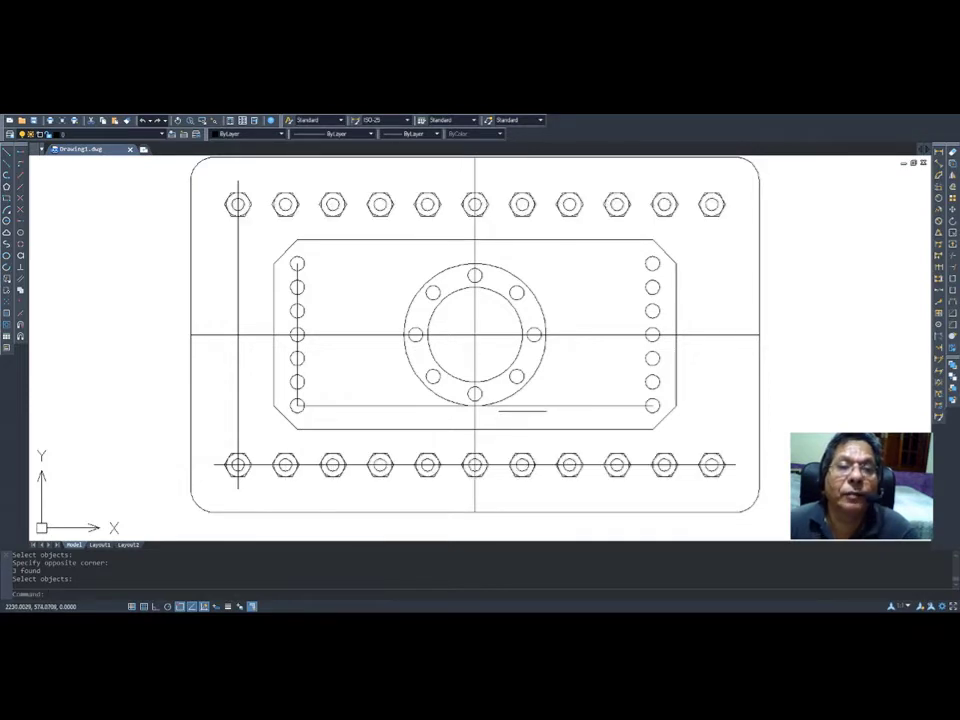
# - Erase the plate's two centerlines and the vertical and horizontal guide lines through the hexagons and the inner frame's holes
pyautogui.scroll(-2, 522, 414)
pyautogui.scroll(2, 522, 414)
pyautogui.scroll(-3, 522, 414)
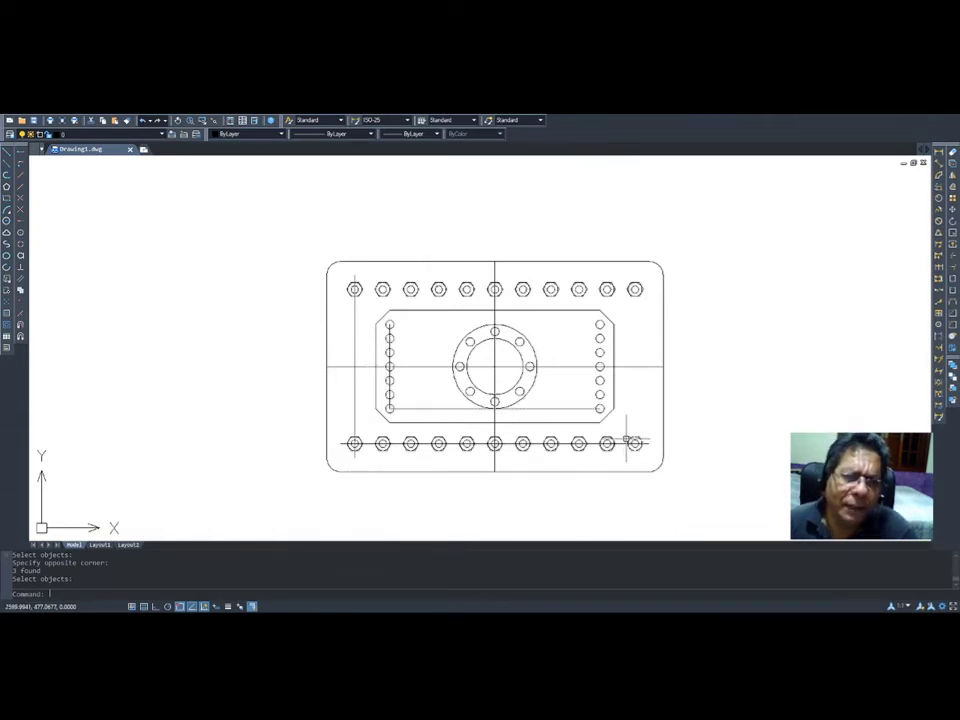
pyautogui.scroll(1, 634, 441)
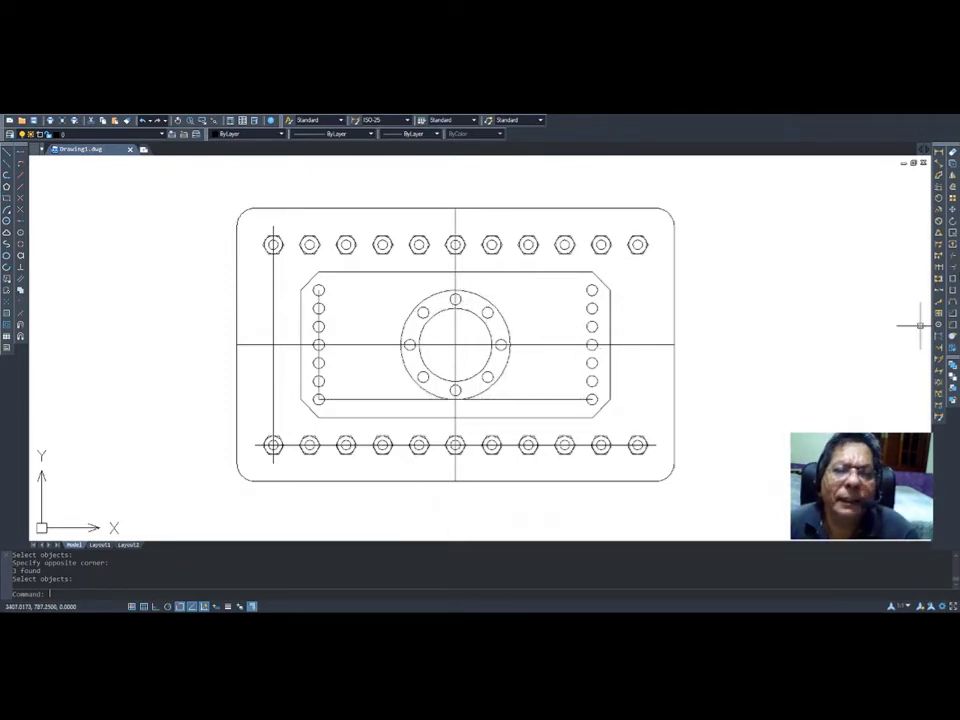
pyautogui.click(952, 153)
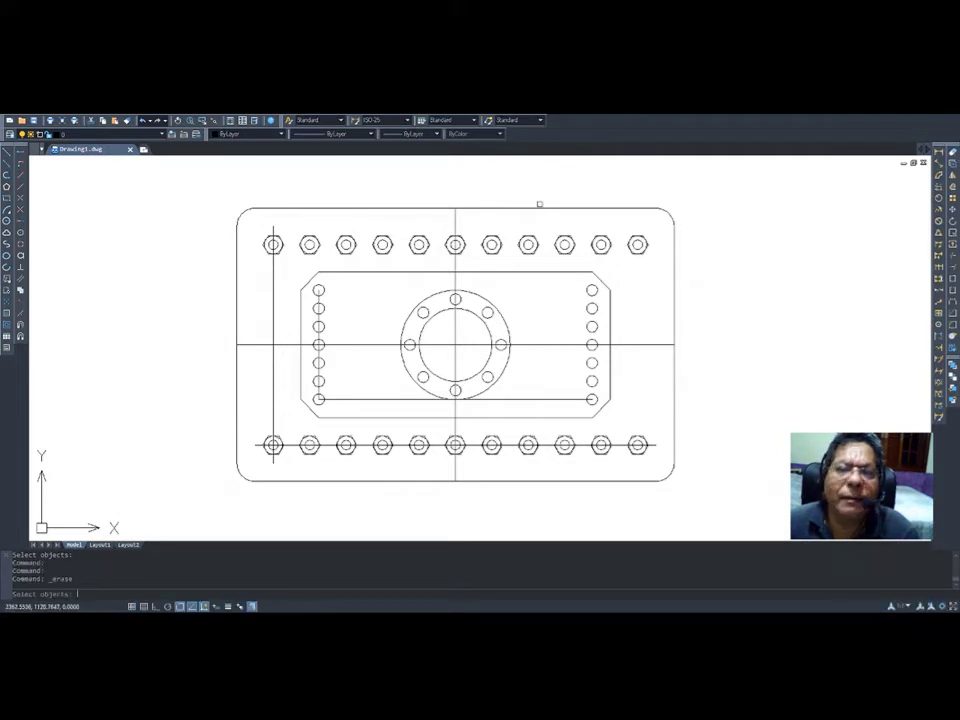
pyautogui.click(454, 216)
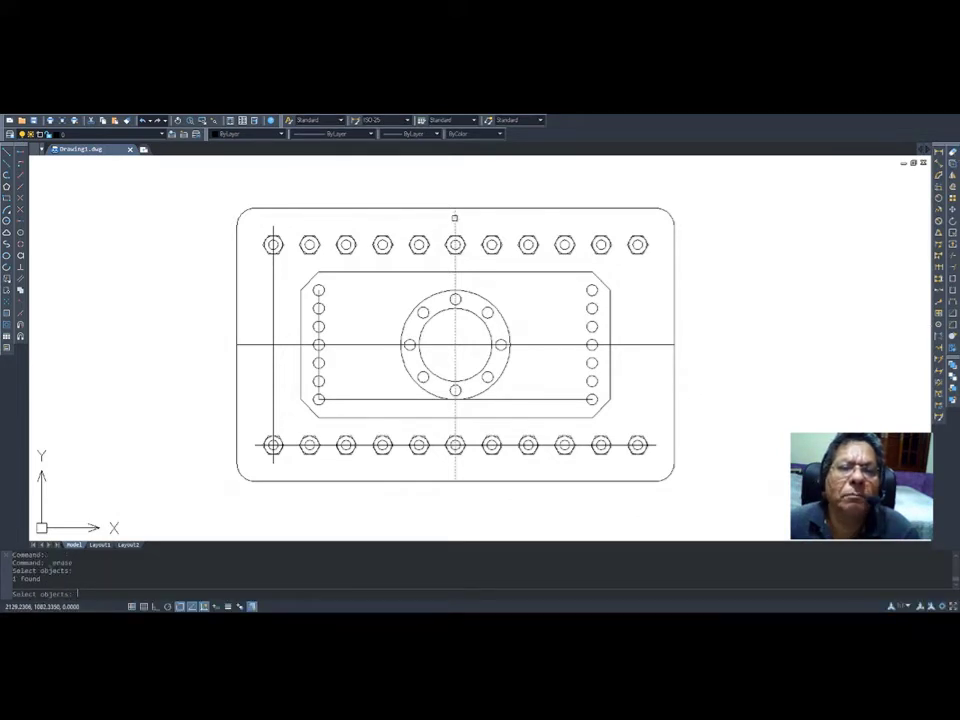
pyautogui.click(272, 278)
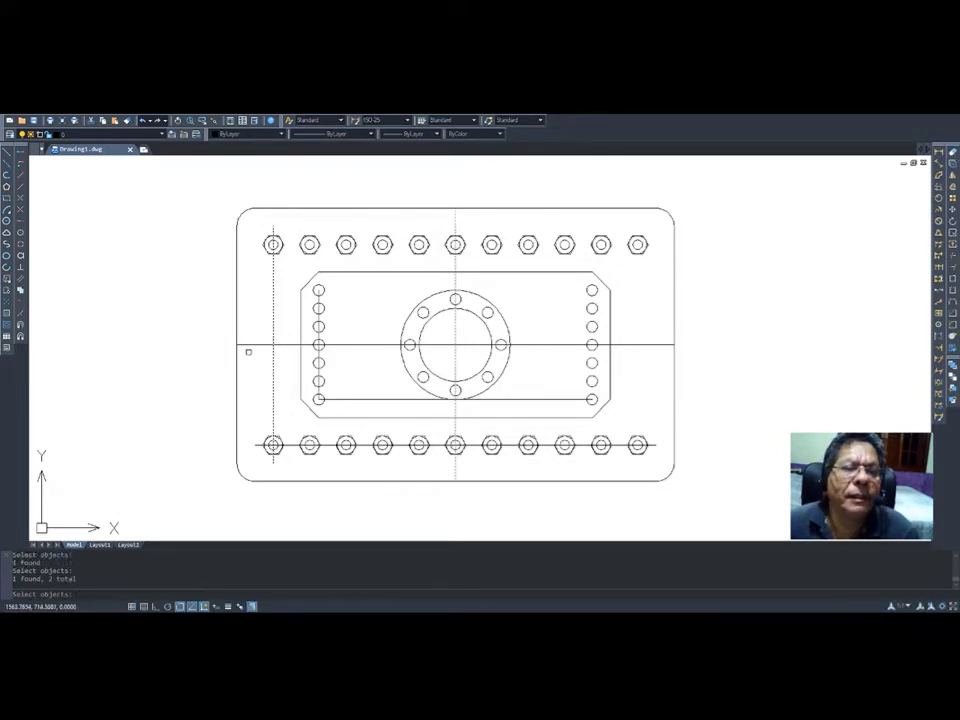
pyautogui.click(251, 345)
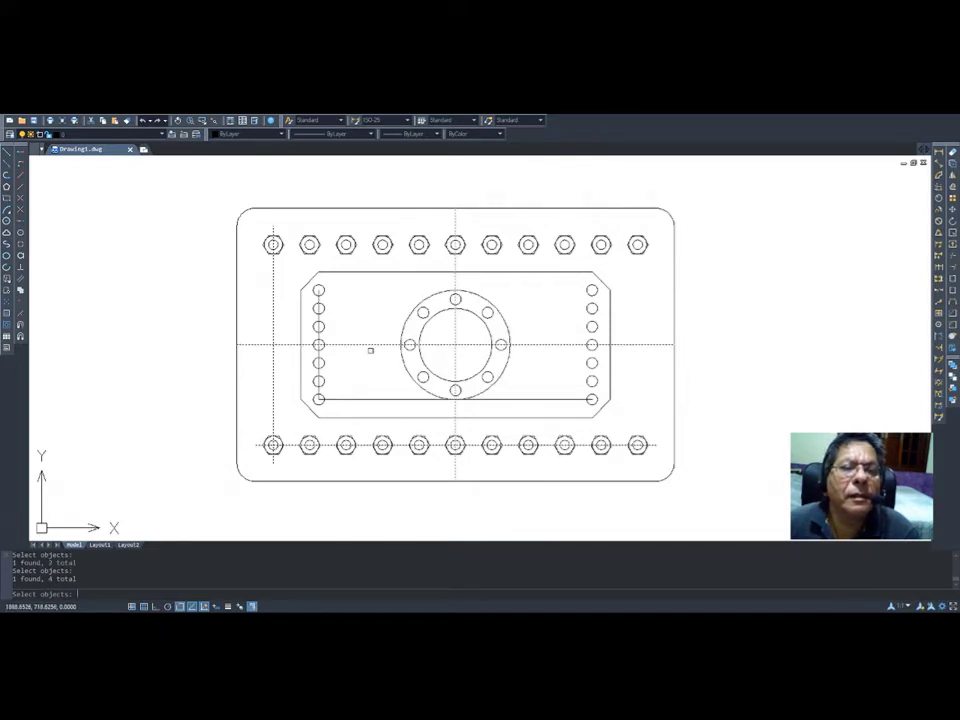
pyautogui.scroll(3, 333, 336)
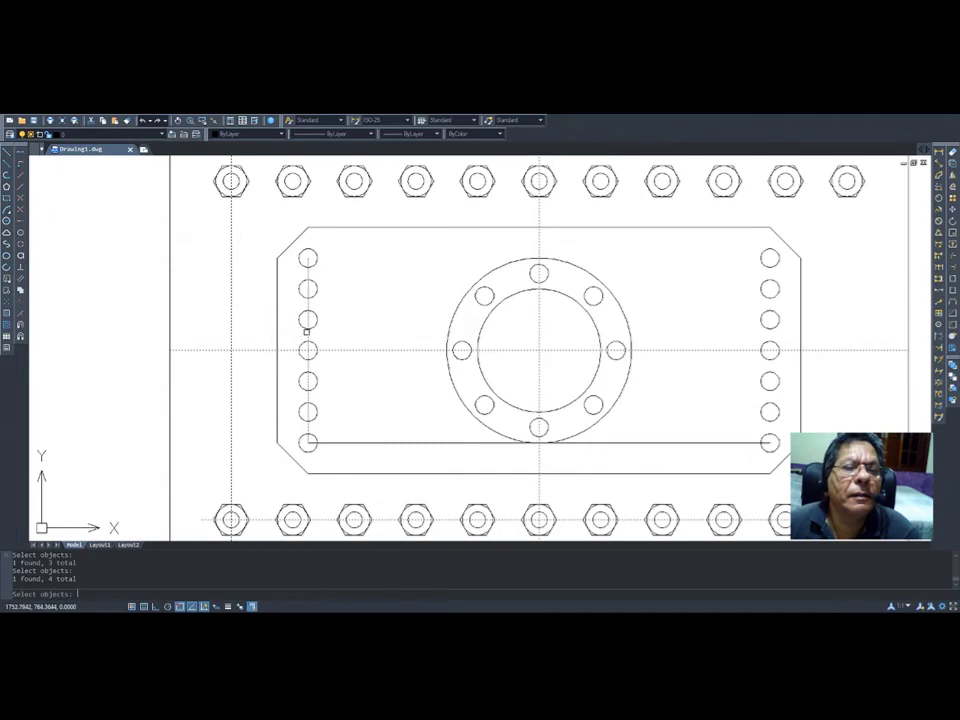
pyautogui.click(307, 329)
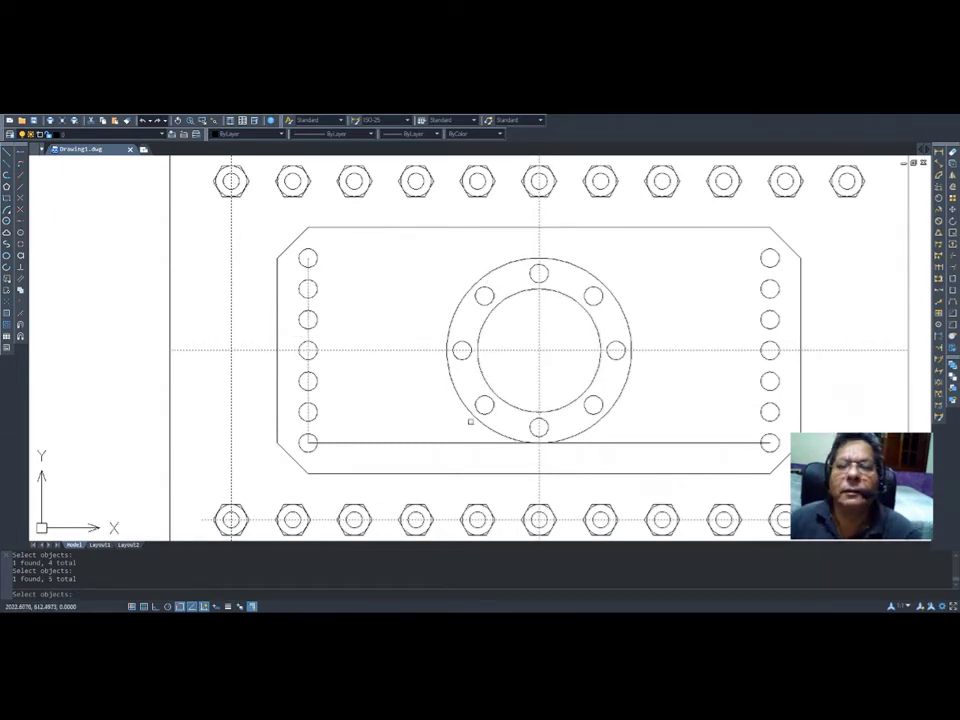
pyautogui.click(685, 443)
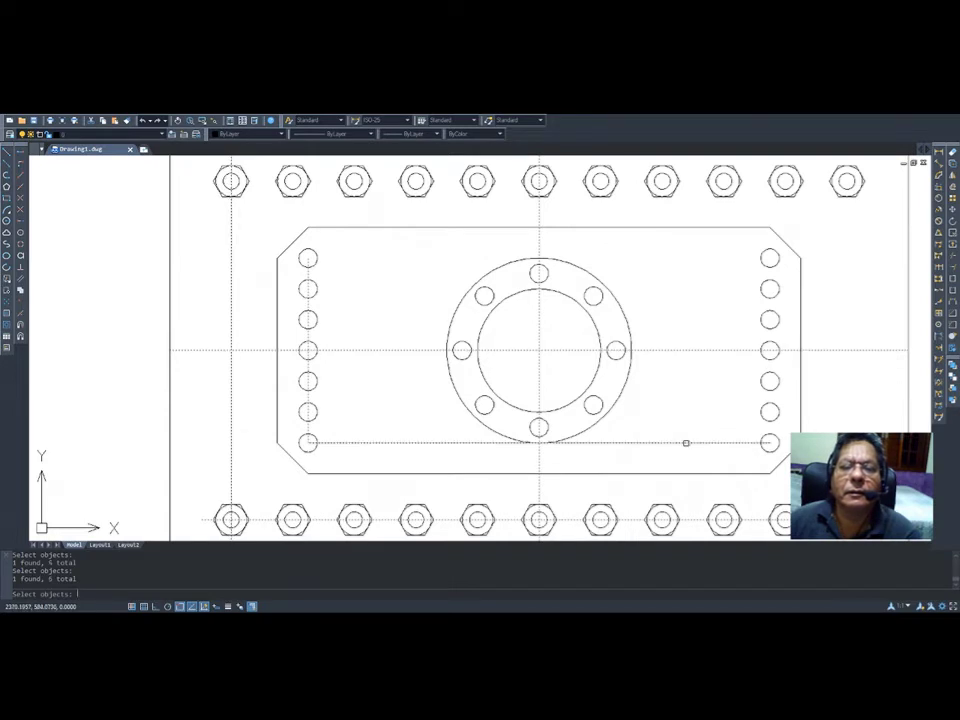
pyautogui.press('Return')
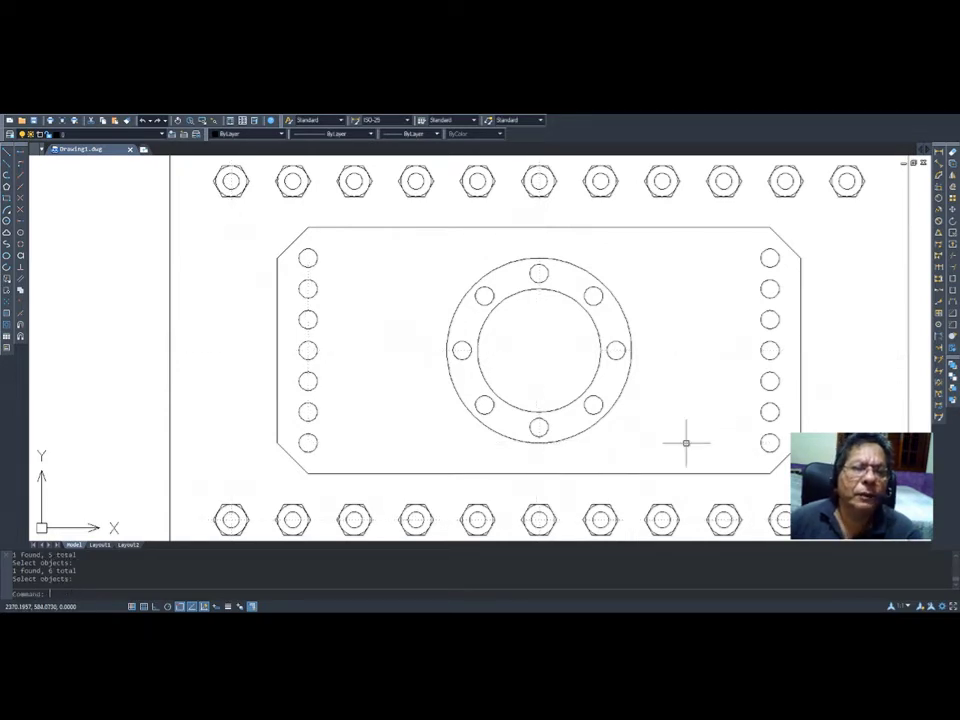
pyautogui.scroll(-3, 676, 340)
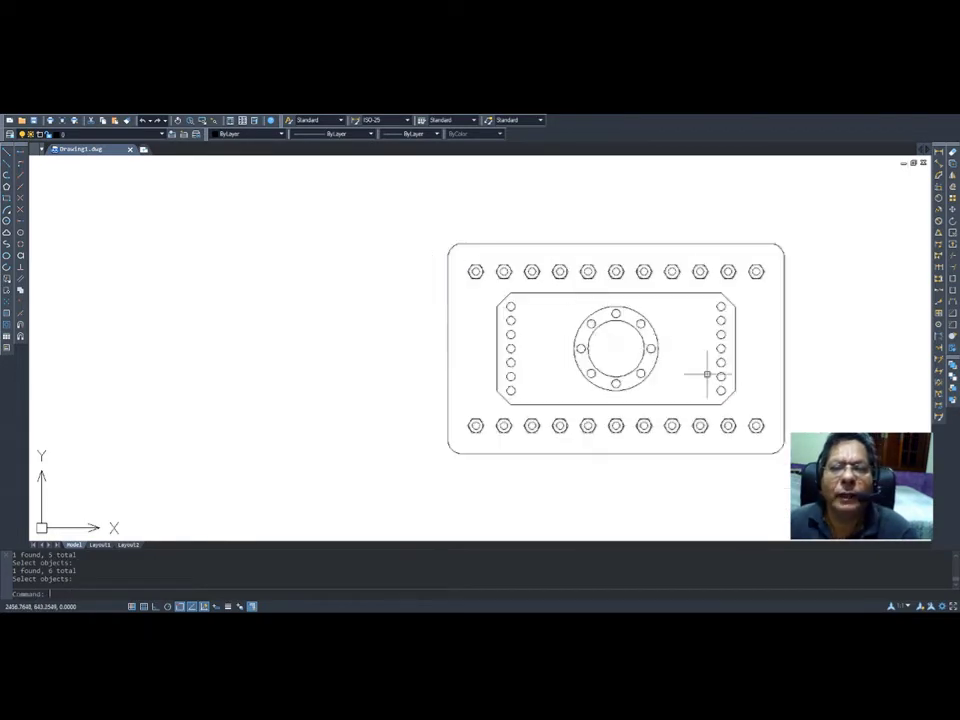
# - Add a linear dimension for the plate's overall width, placed above its top edge
pyautogui.scroll(1, 873, 381)
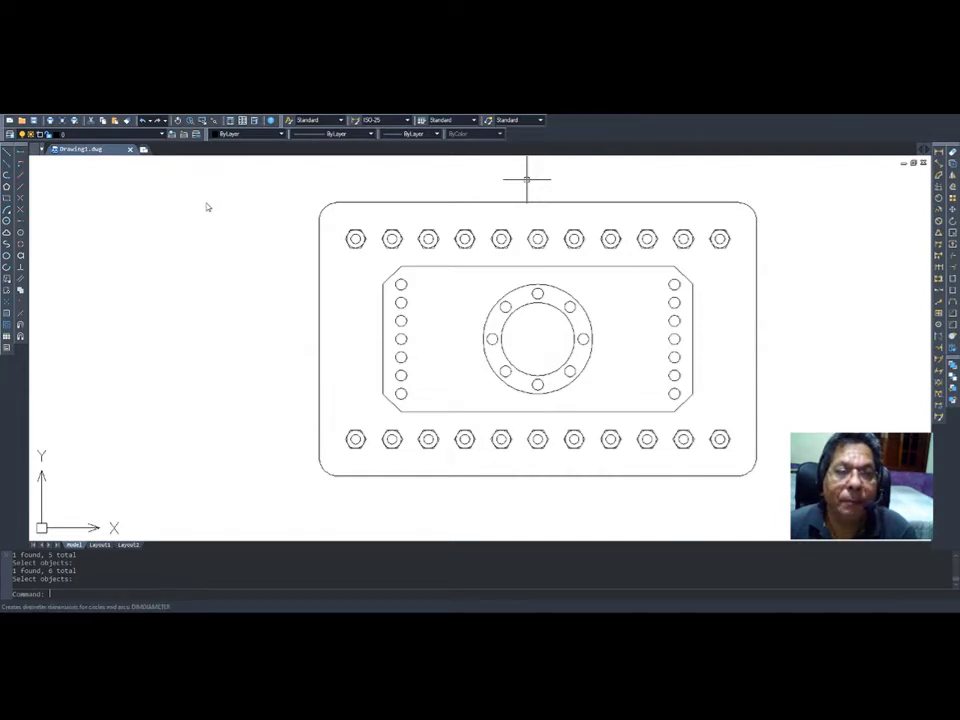
pyautogui.click(187, 137)
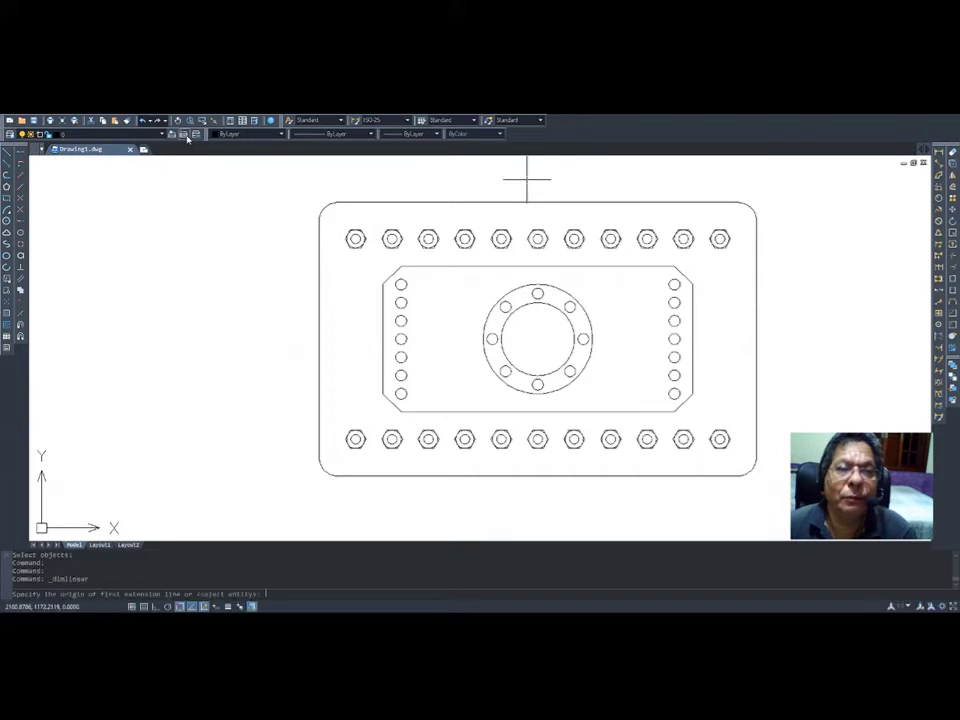
pyautogui.click(318, 219)
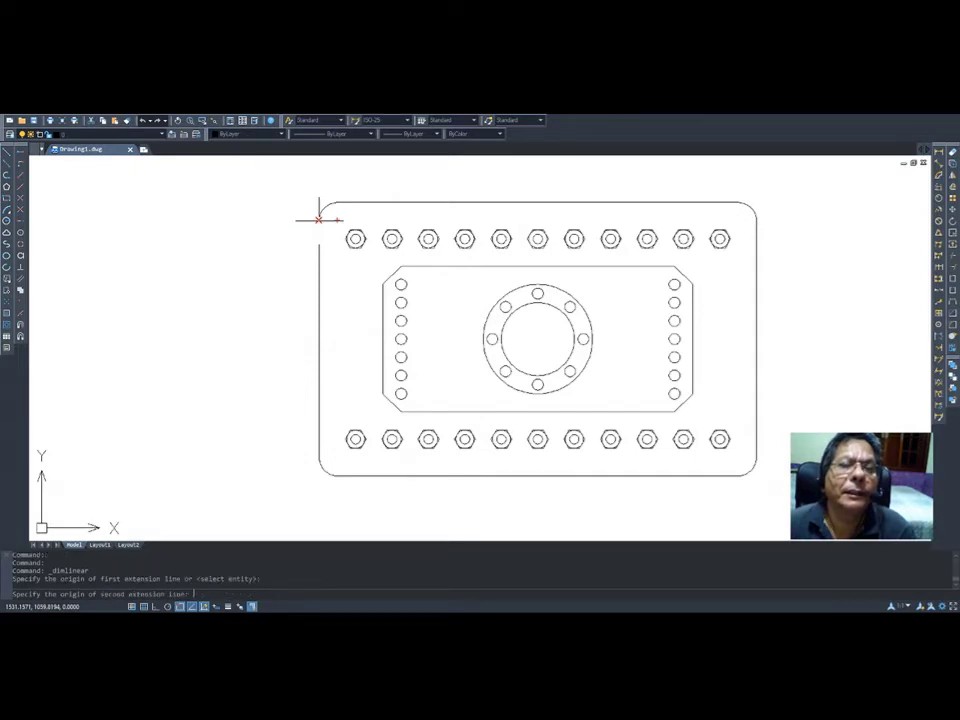
pyautogui.click(756, 219)
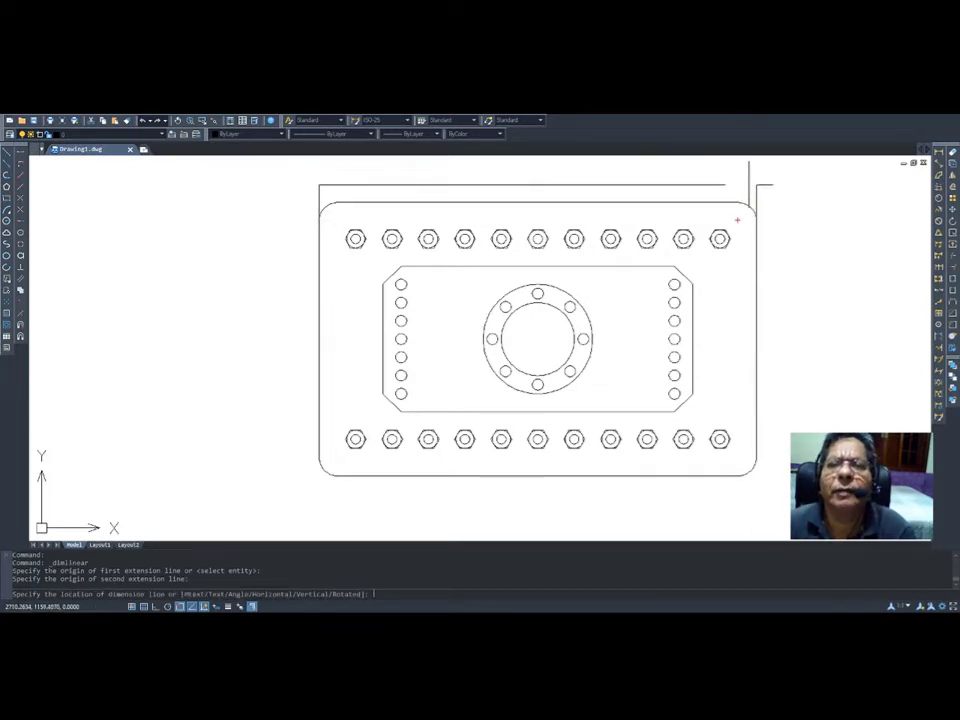
pyautogui.click(751, 180)
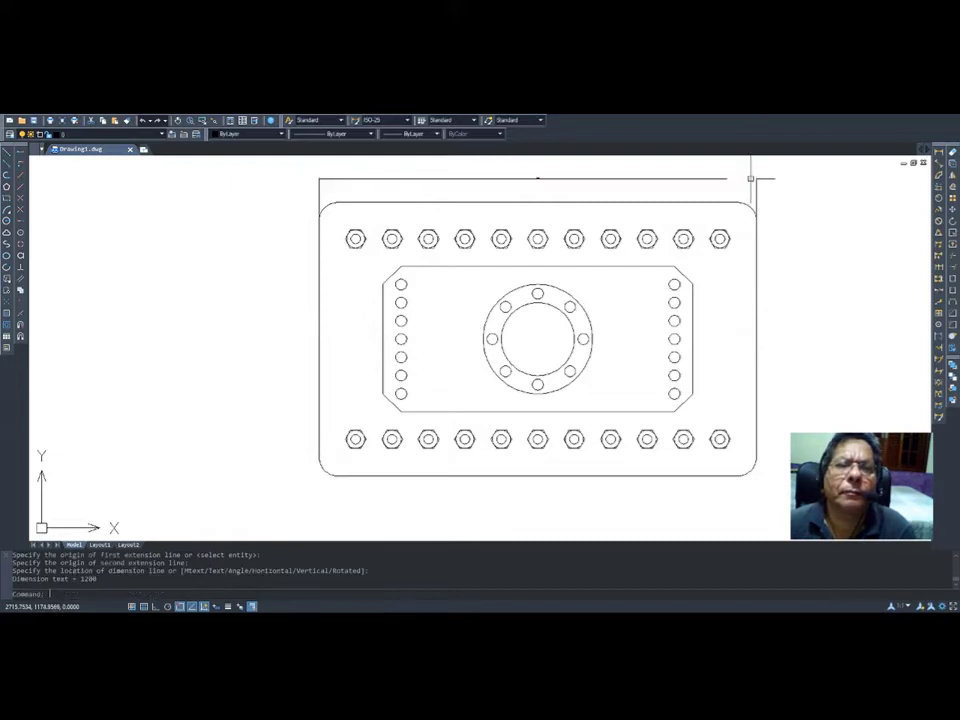
# - Modify the ISO-25 dimension style to enlarge the dimension text and arrowheads so they are readable at full plate view
pyautogui.scroll(-3, 730, 188)
pyautogui.scroll(8, 662, 165)
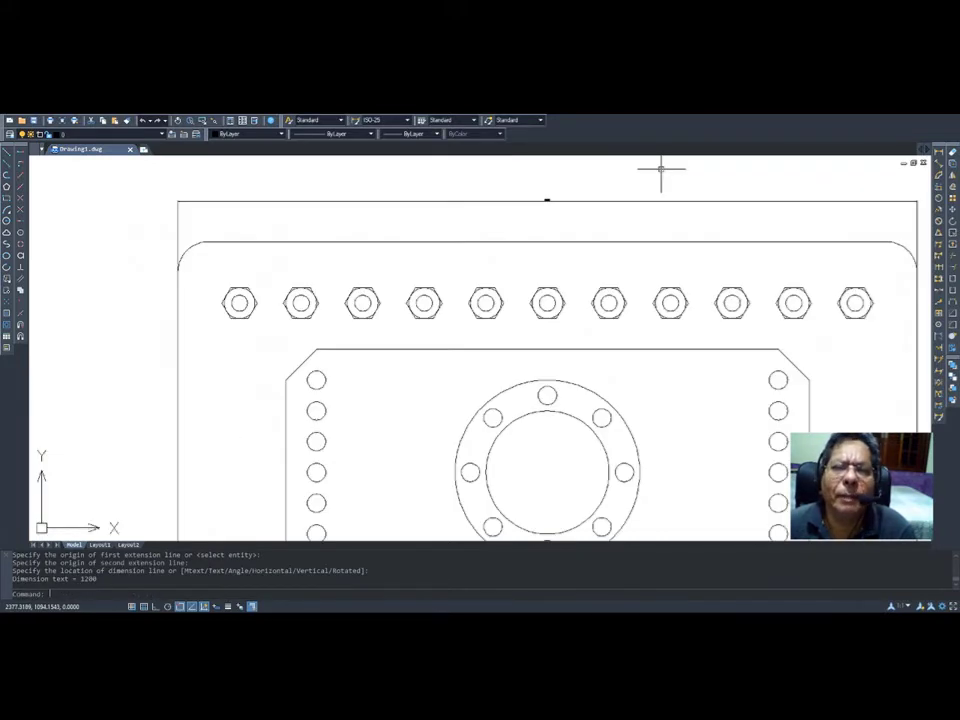
pyautogui.scroll(5, 421, 168)
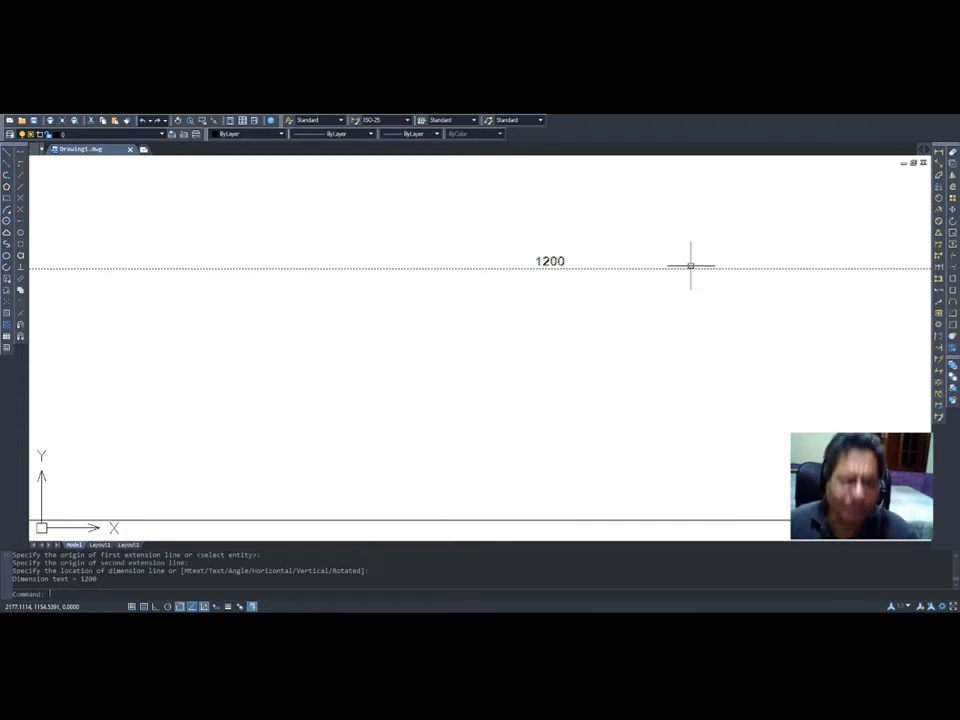
pyautogui.scroll(-8, 690, 263)
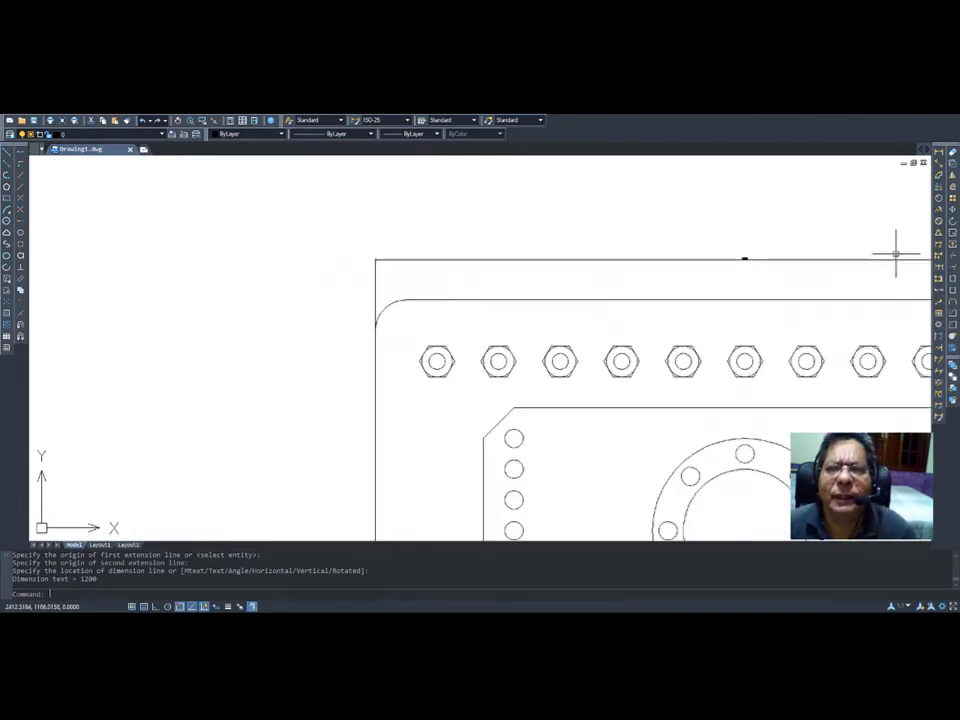
pyautogui.scroll(-5, 819, 280)
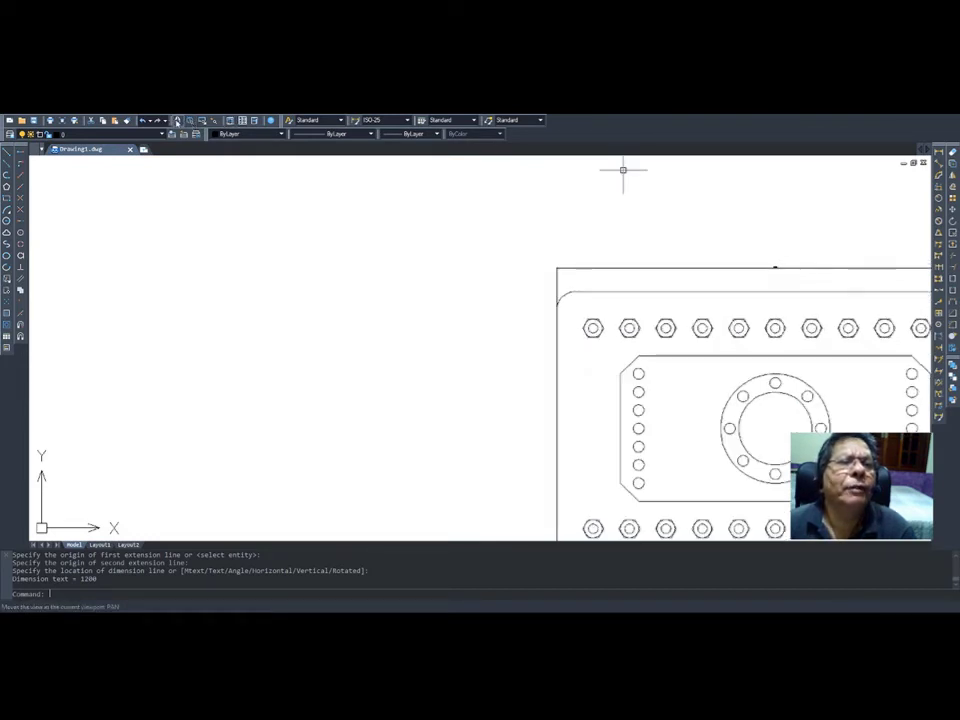
pyautogui.click(177, 120)
pyautogui.moveTo(813, 326); pyautogui.dragTo(556, 259)
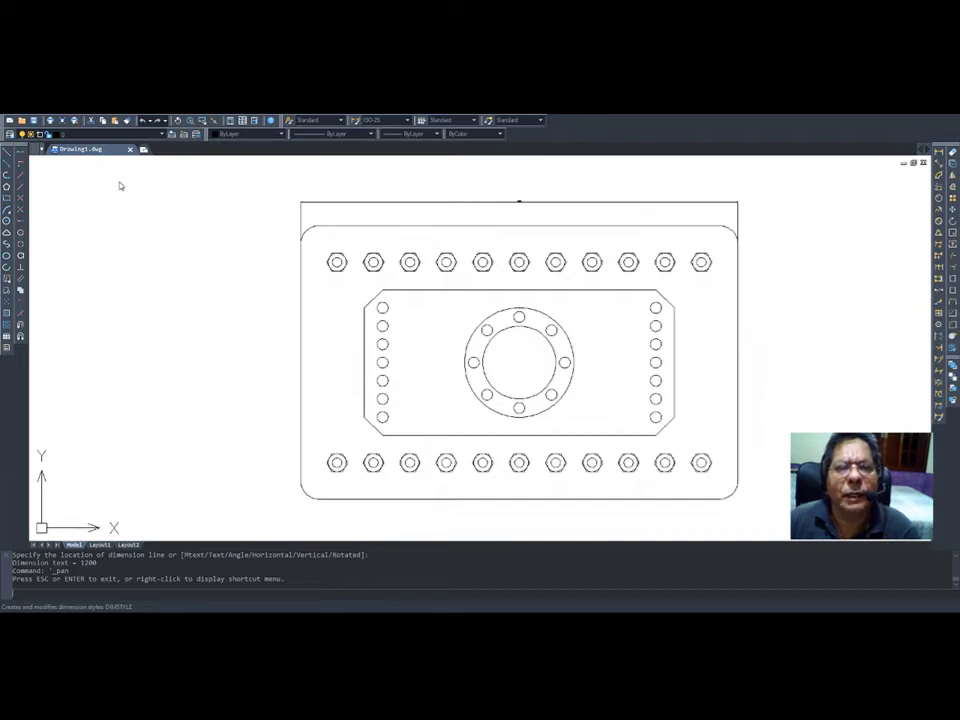
pyautogui.click(354, 120)
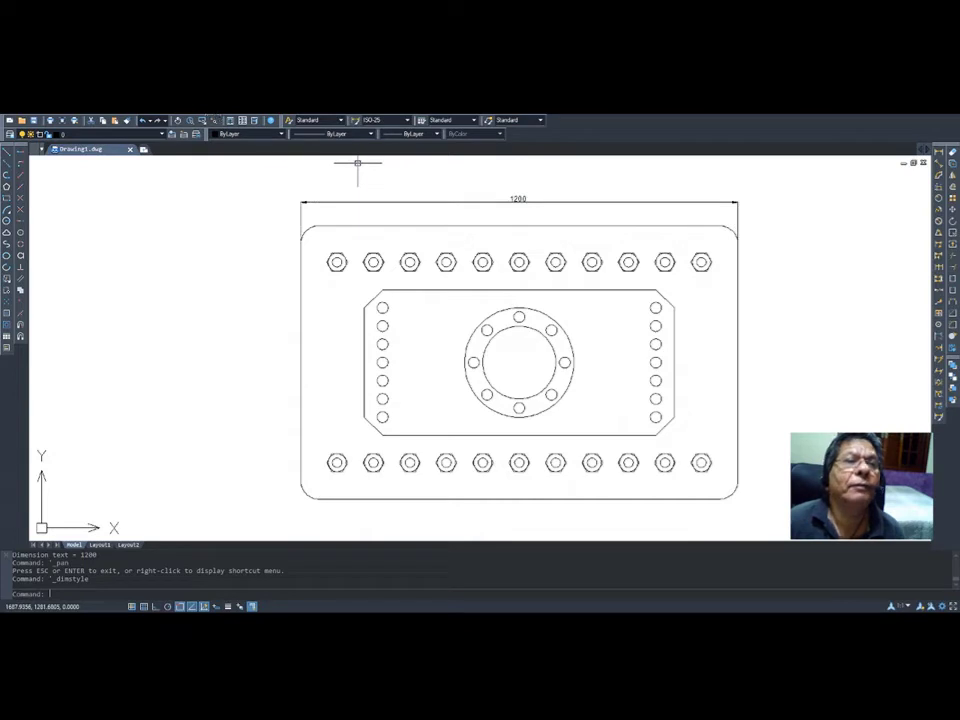
# - Add a linear dimension for the plate's overall height, placed outside its right edge
pyautogui.click(184, 134)
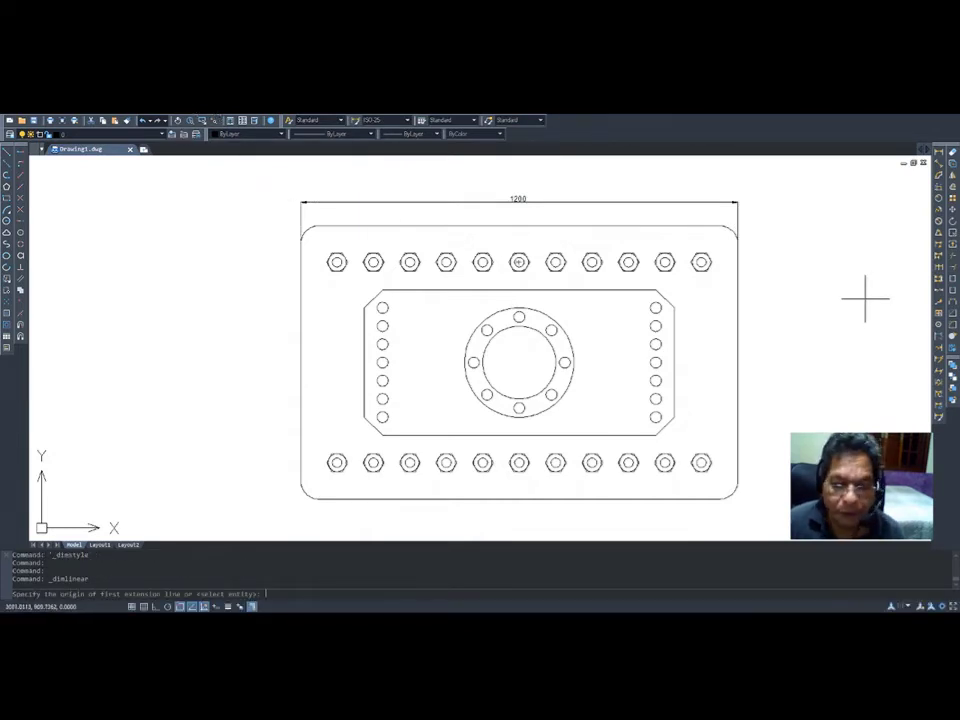
pyautogui.click(721, 228)
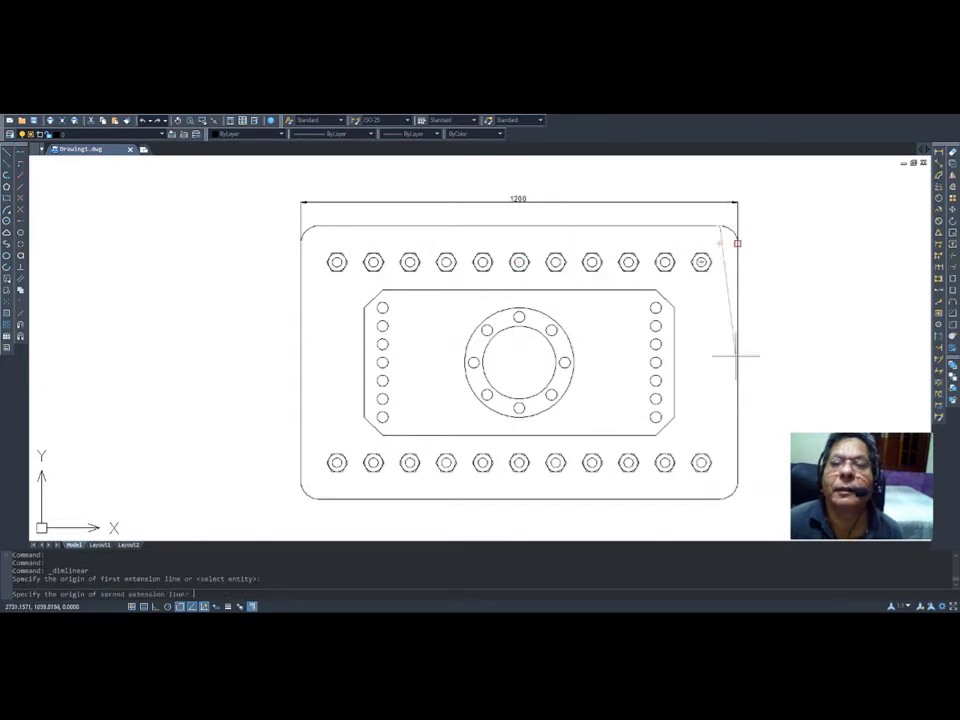
pyautogui.click(720, 497)
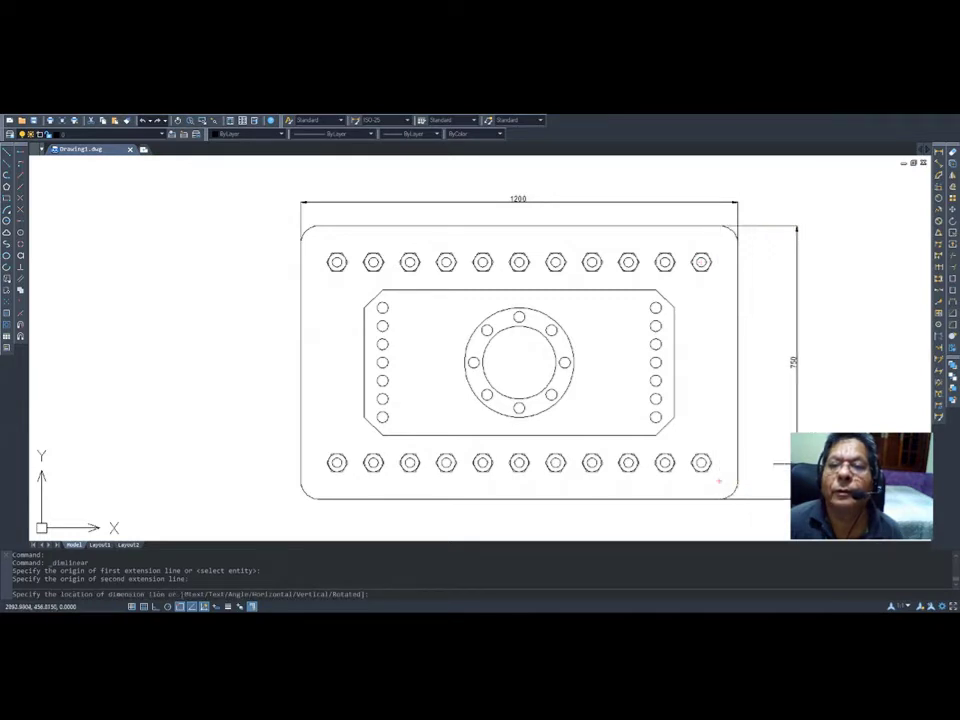
pyautogui.click(787, 360)
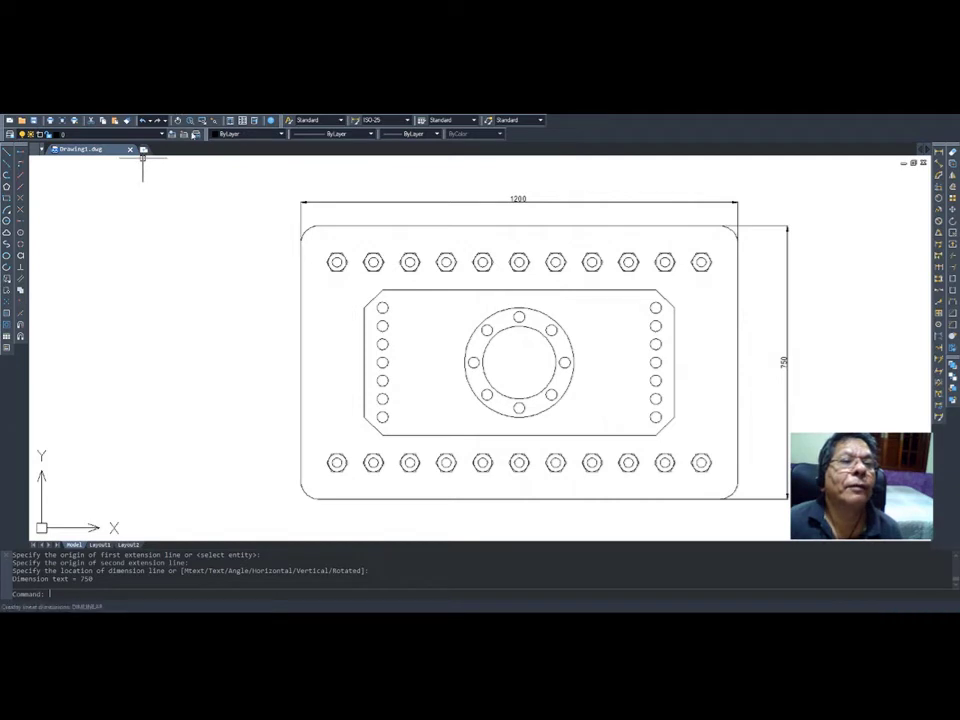
# - Dimension the horizontal distance from the inner frame's left side to the plate's left edge, just below the frame's upper-left chamfer
pyautogui.press('Return')
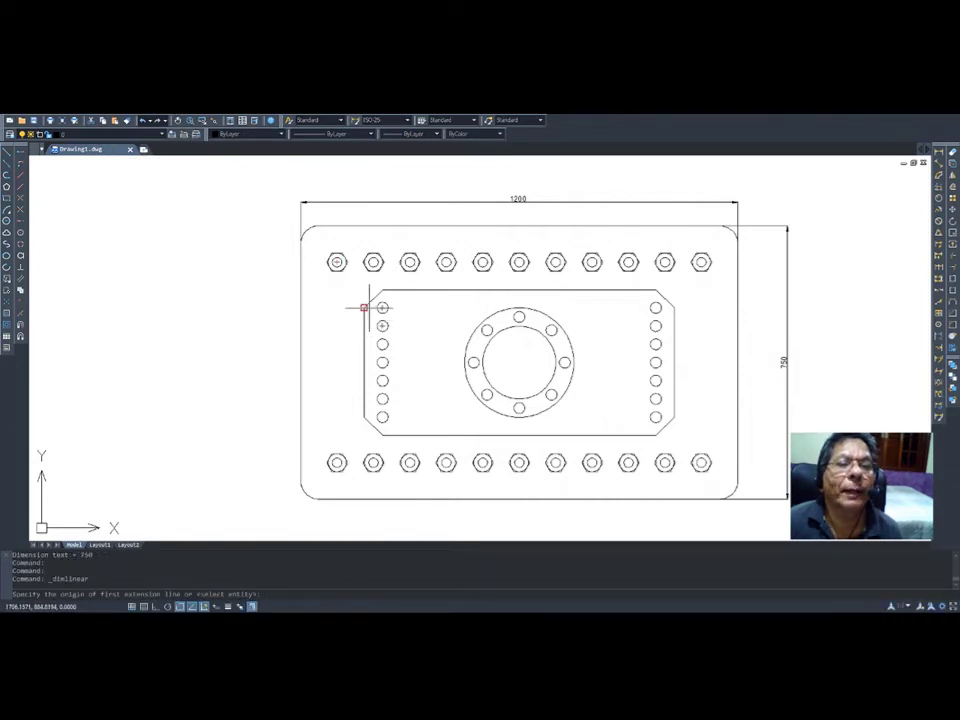
pyautogui.click(364, 307)
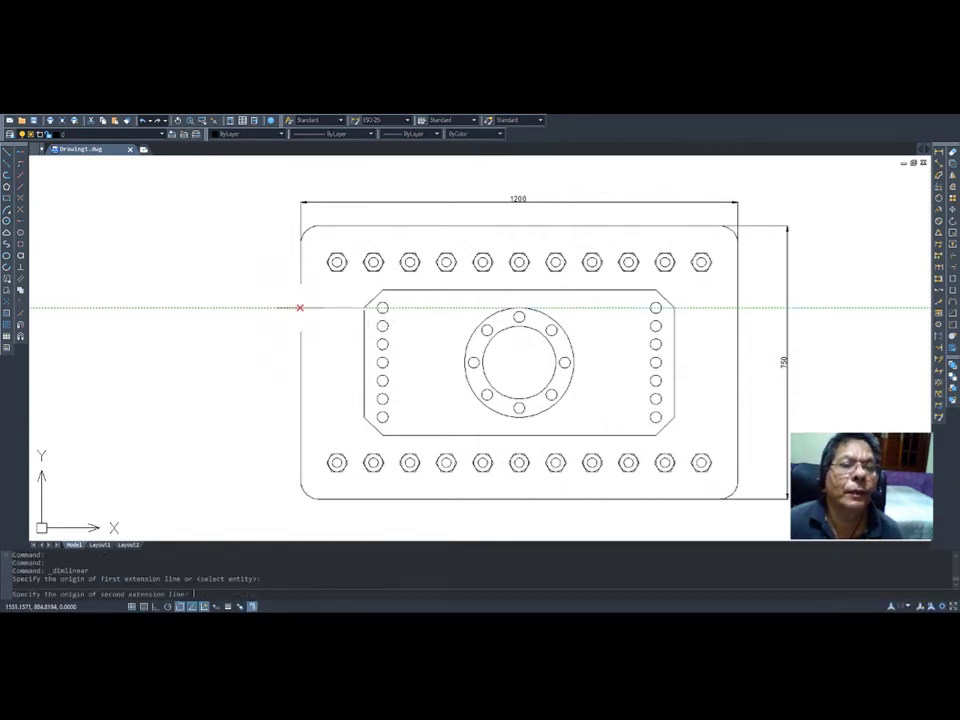
pyautogui.click(300, 307)
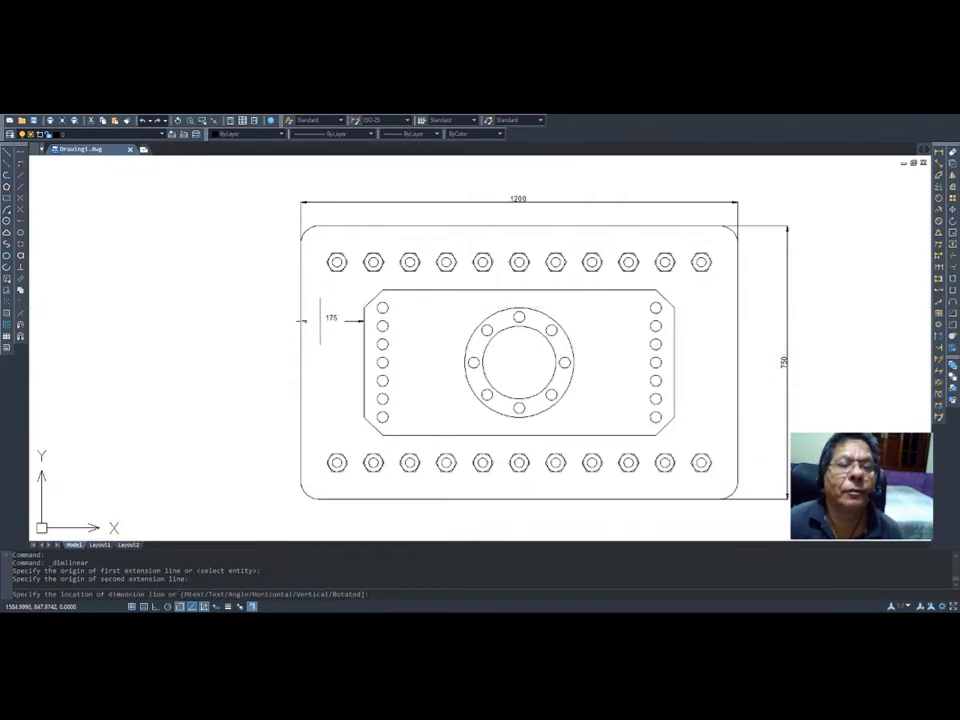
pyautogui.click(321, 320)
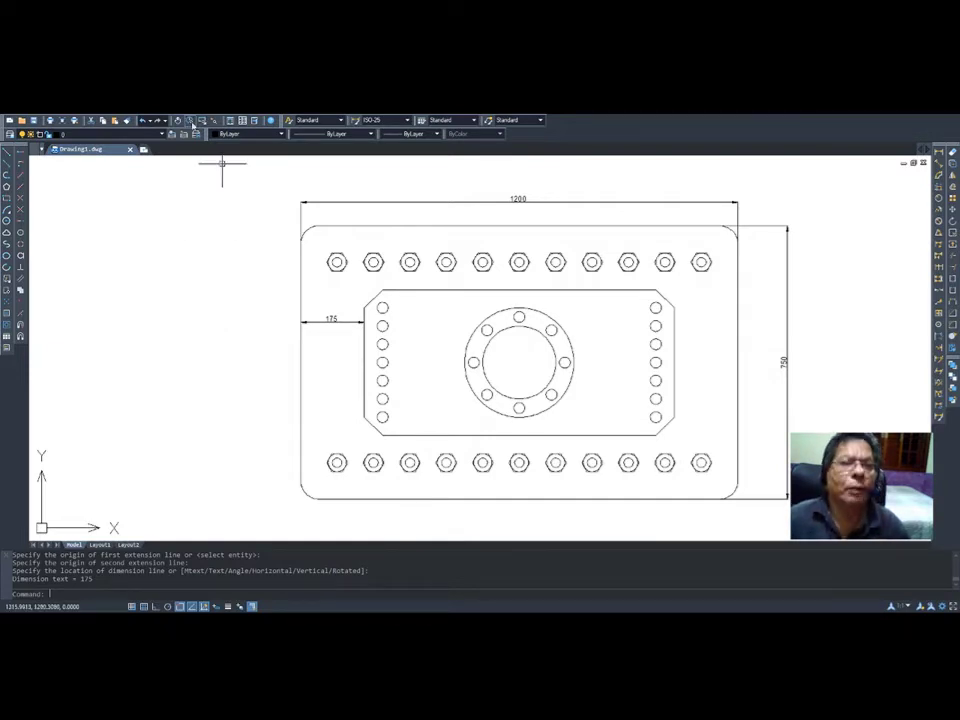
# - Dimension the horizontal distance from the central circles' center to the inner frame's left side, placed between the frame and the lower hexagons
pyautogui.press('Return')
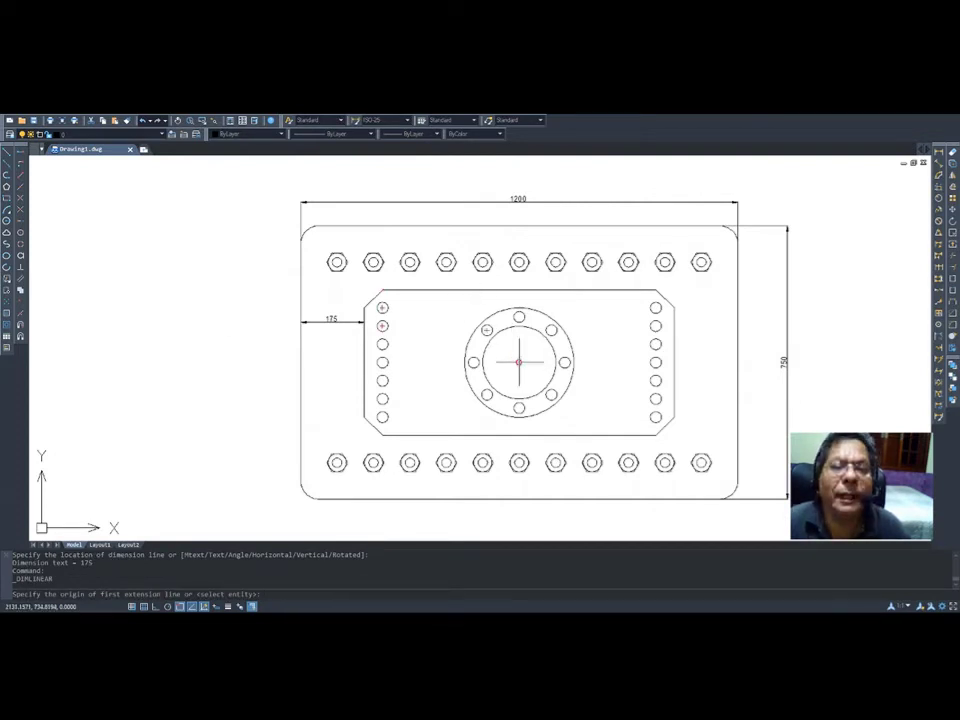
pyautogui.click(519, 362)
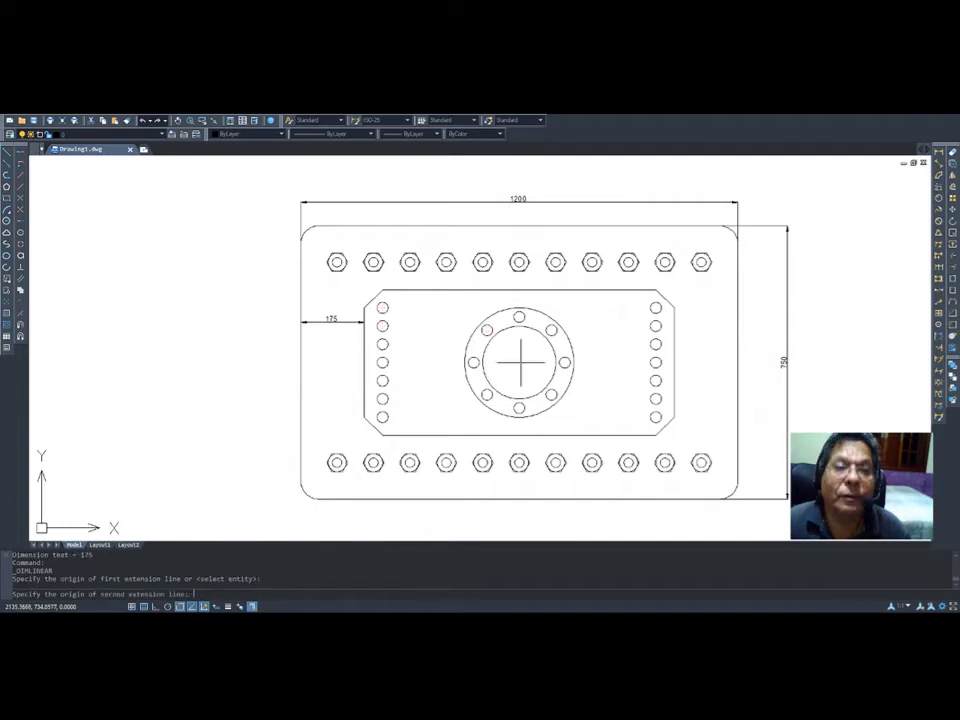
pyautogui.click(375, 417)
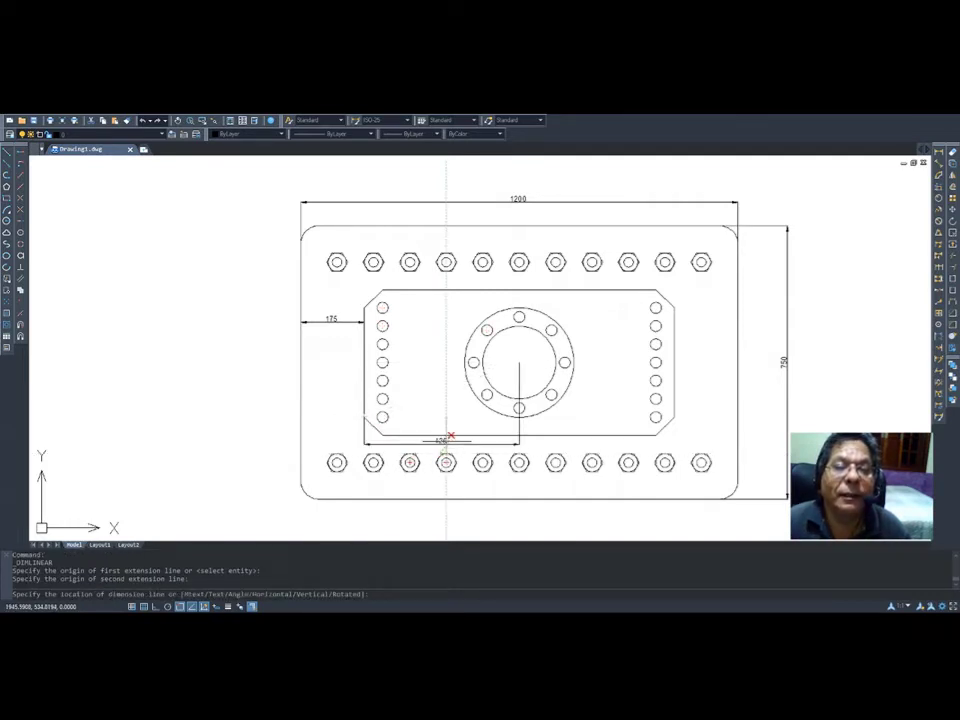
pyautogui.scroll(5, 446, 450)
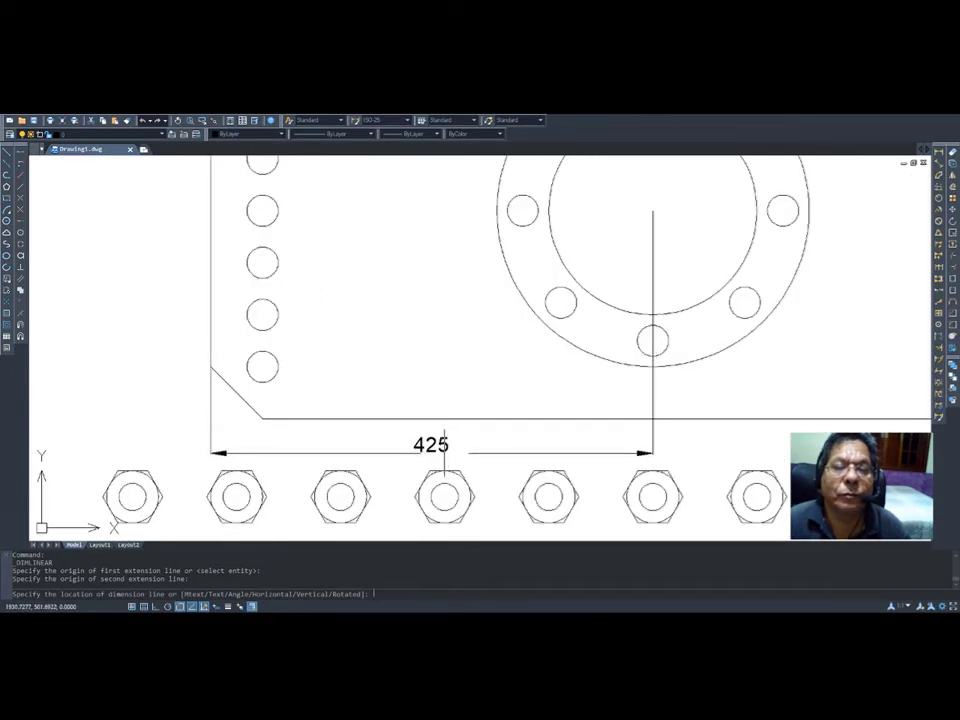
pyautogui.click(446, 450)
pyautogui.scroll(-4, 446, 447)
pyautogui.scroll(-2, 443, 444)
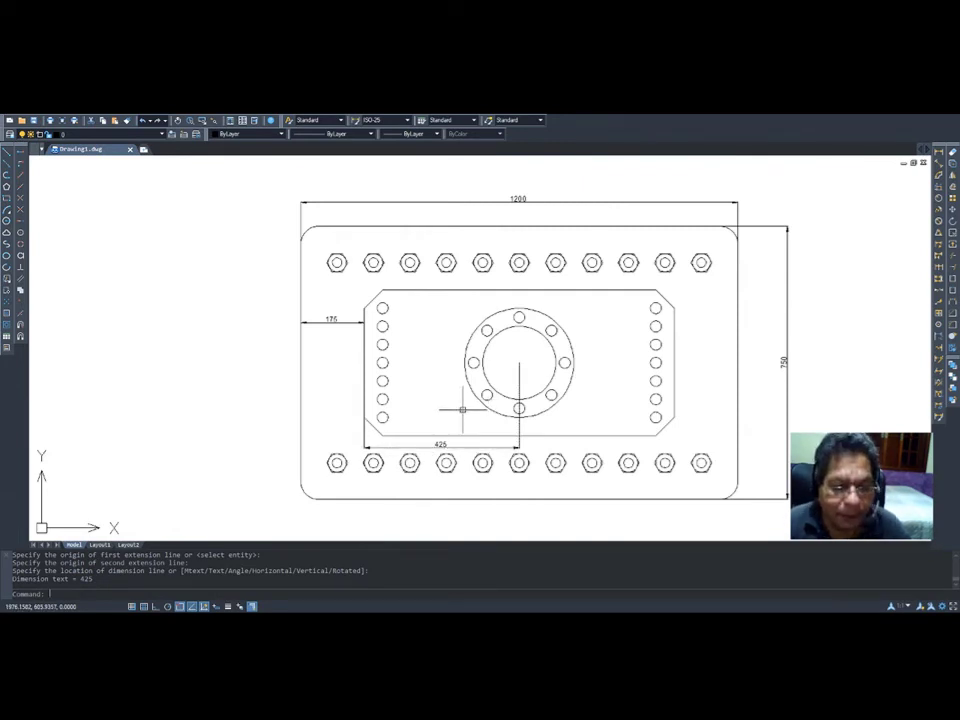
# - Dimension the vertical distance from the central circles' center to the inner frame's top side, placed just right of the circles
pyautogui.press('Return')
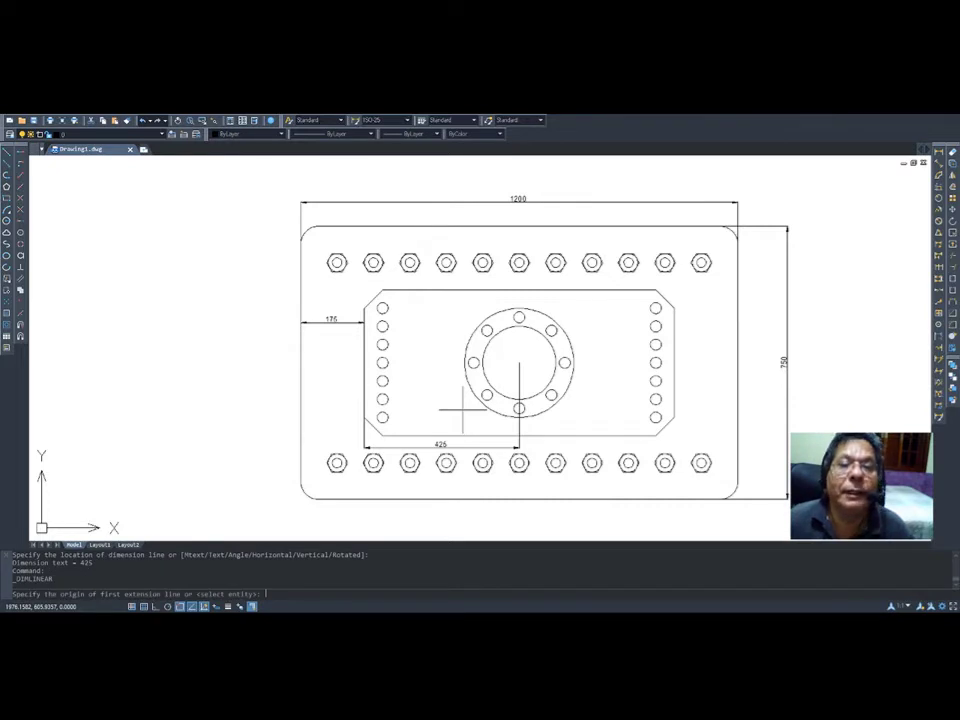
pyautogui.click(519, 362)
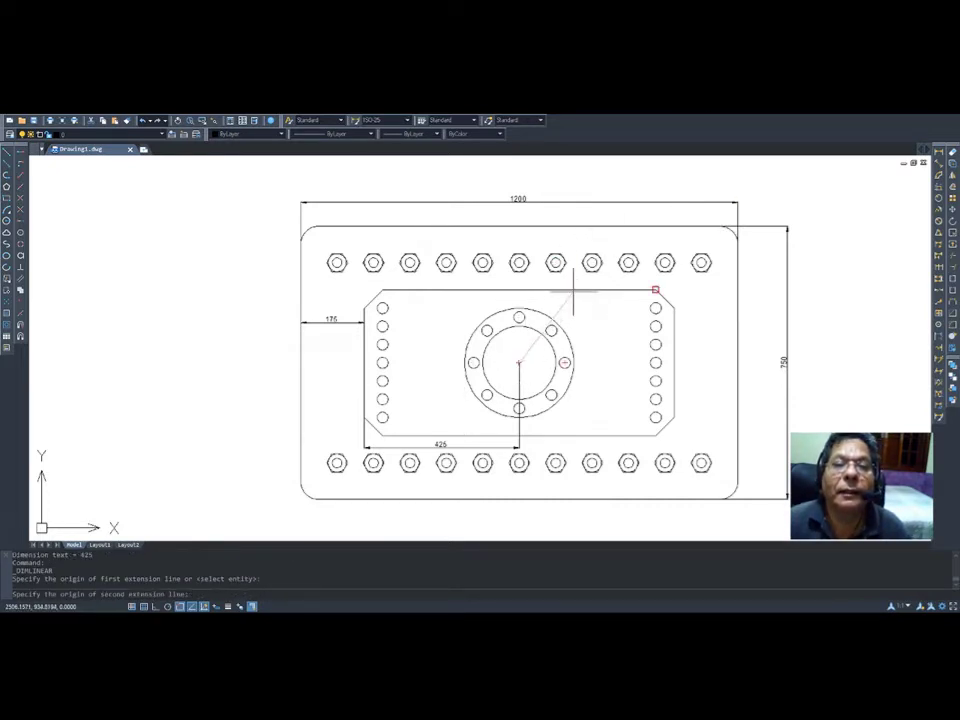
pyautogui.click(655, 290)
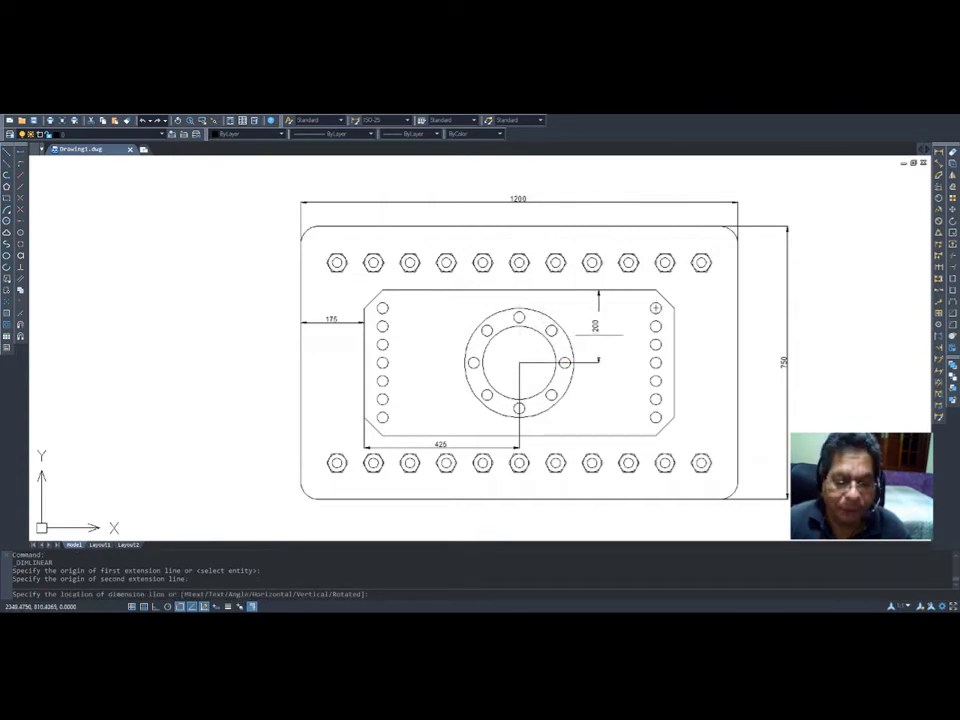
pyautogui.click(598, 340)
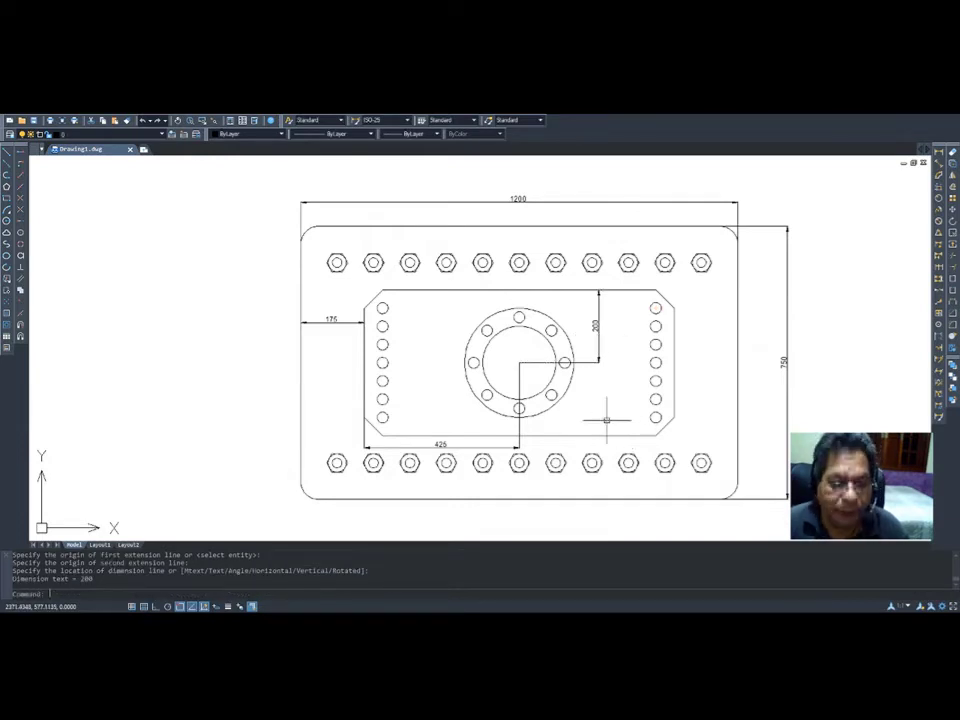
# - Dimension the vertical spacing between the second and third holes of the frame's right column, placed left of the holes
pyautogui.press('Return')
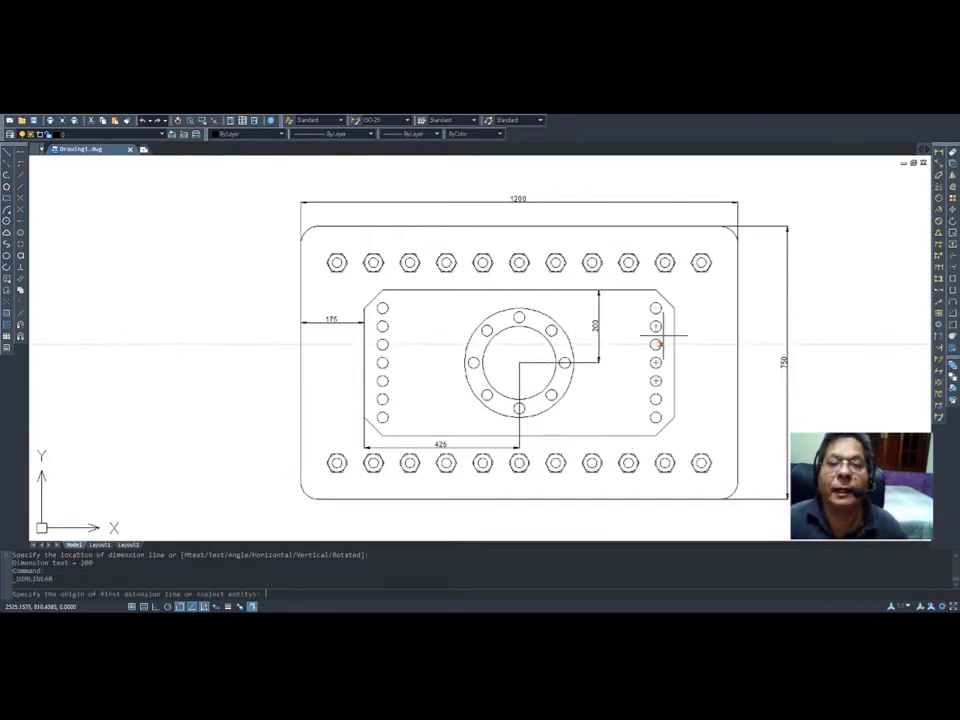
pyautogui.click(656, 326)
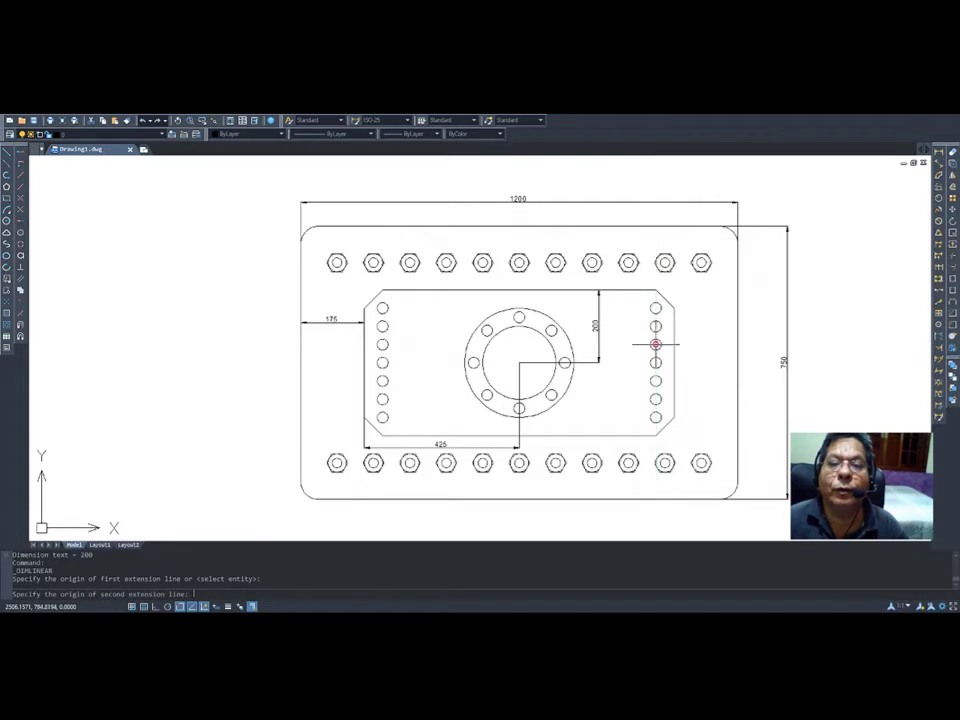
pyautogui.click(656, 344)
pyautogui.click(634, 344)
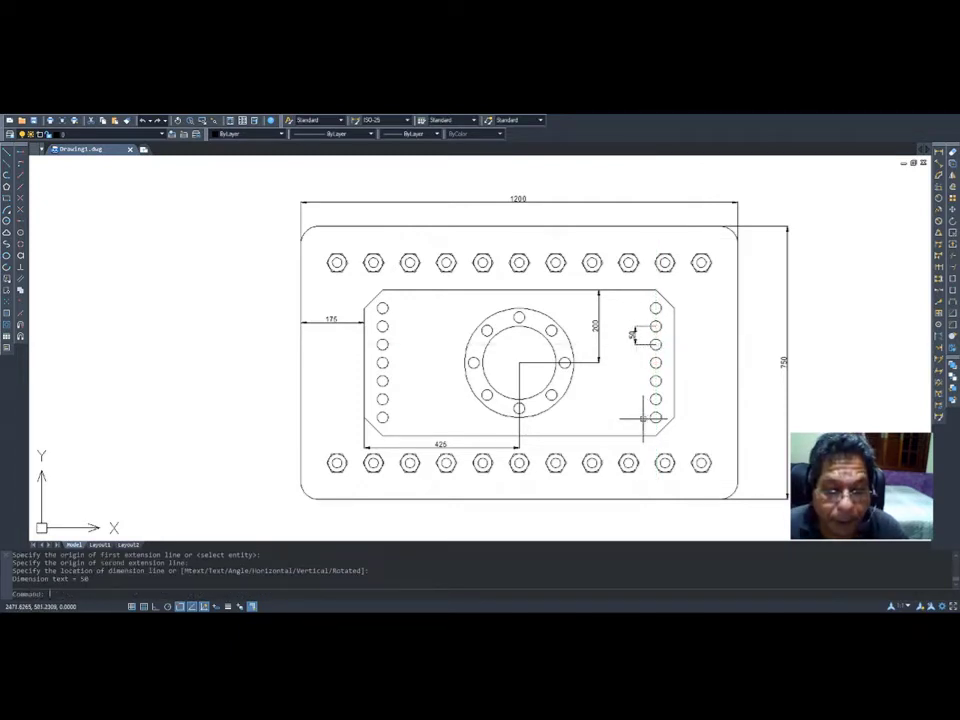
# - Dimension the horizontal distance from the center of the upper row's rightmost hexagon to the plate's right edge
pyautogui.press('Return')
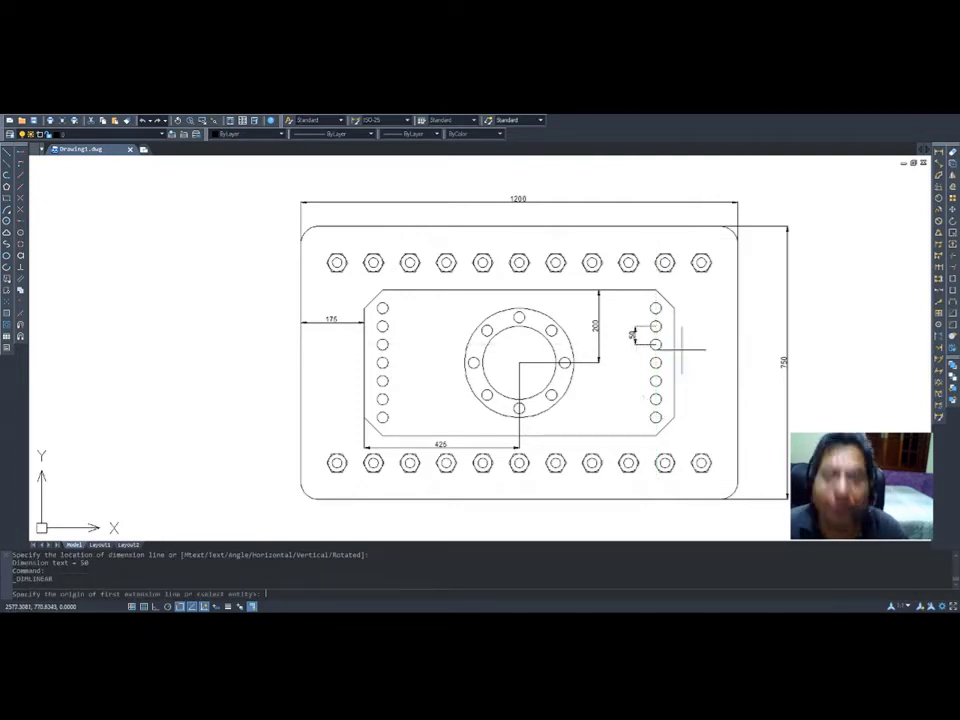
pyautogui.click(701, 262)
pyautogui.click(737, 243)
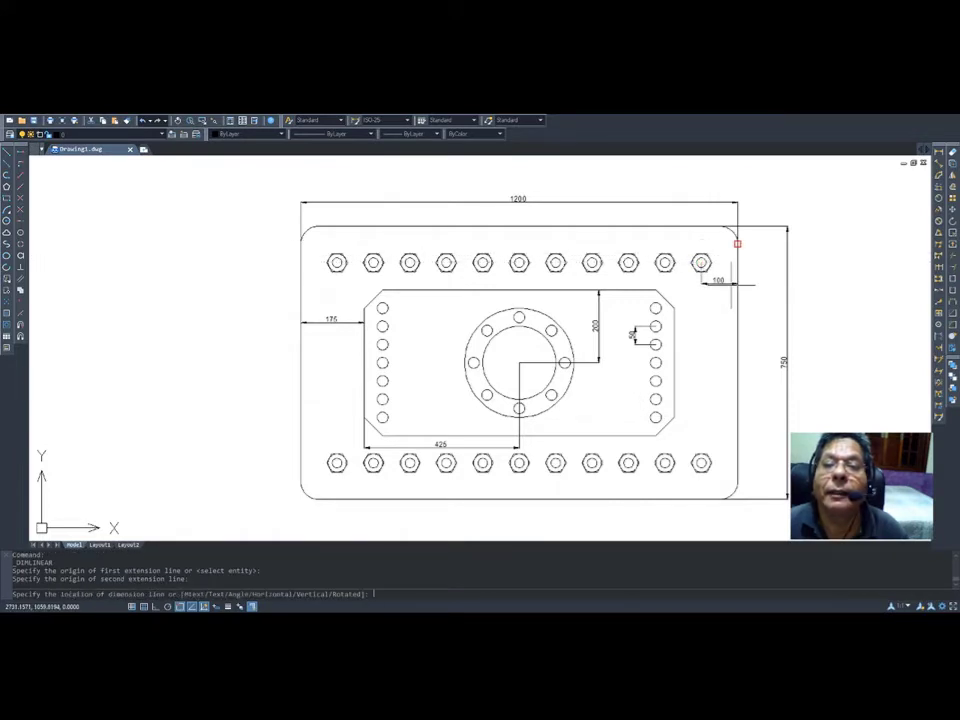
# - Place the linear dimension from the upper-right bolt's centre to the plate's right edge above the bolt, and dimension its vertical distance to the top edge
pyautogui.click(728, 243)
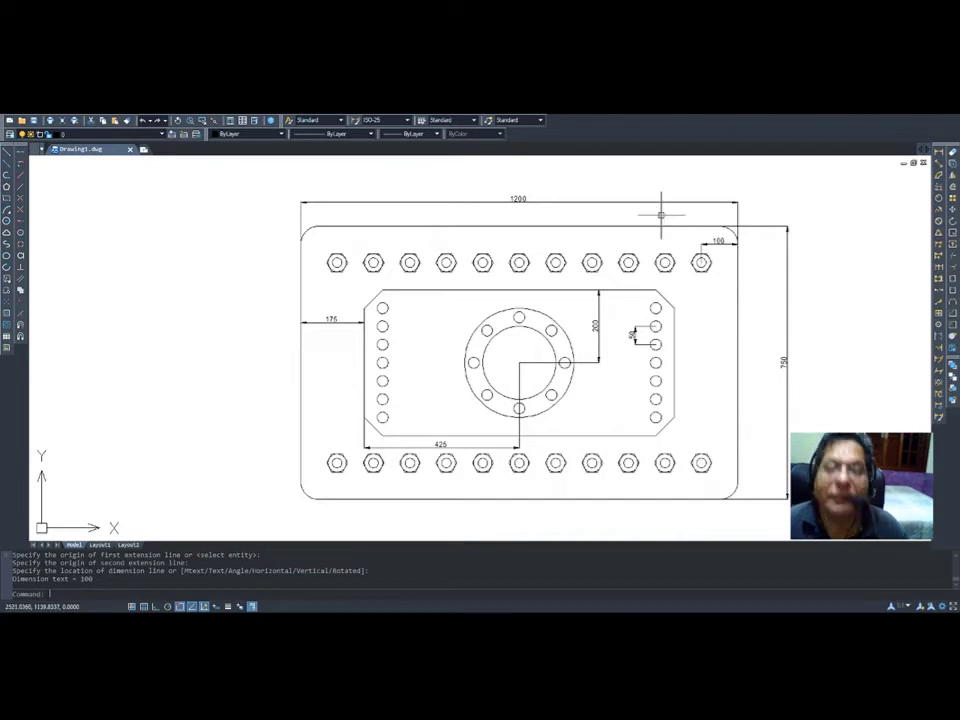
pyautogui.press('Return')
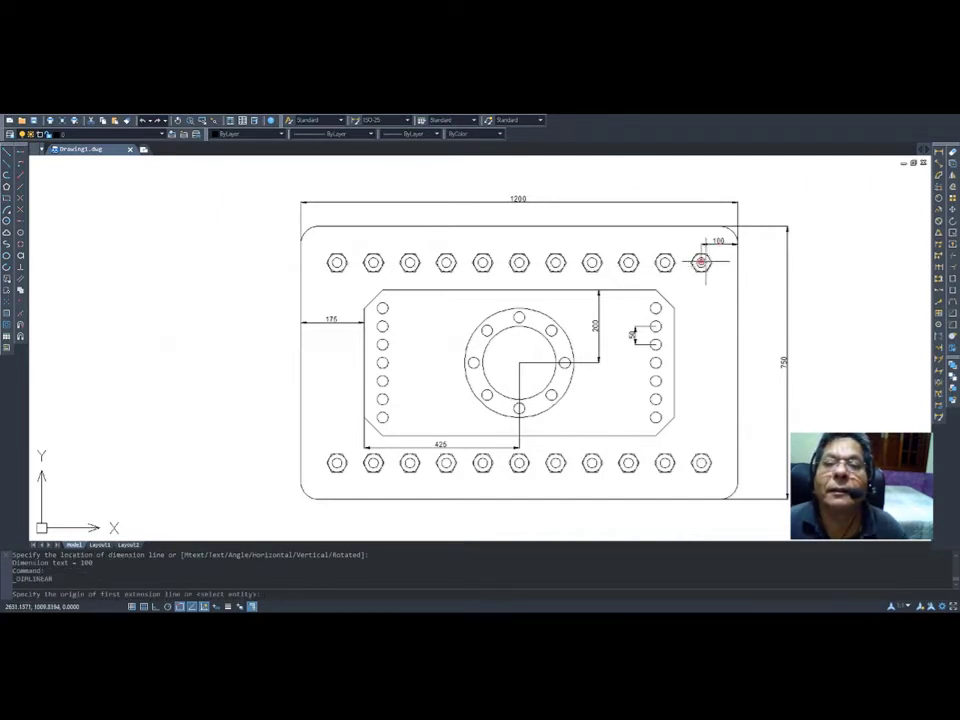
pyautogui.click(701, 262)
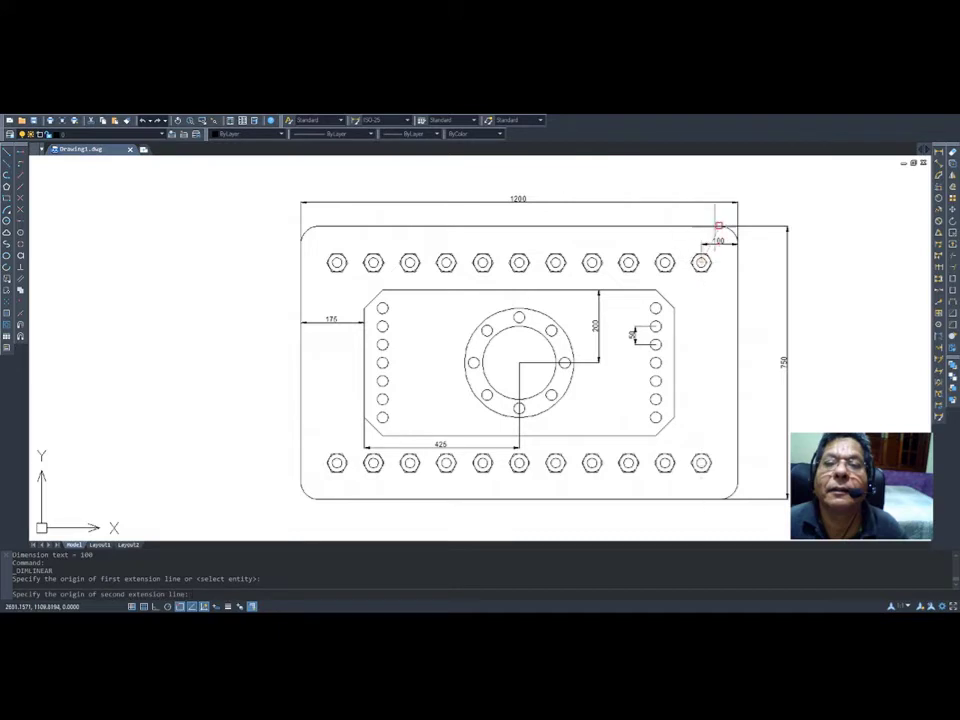
pyautogui.click(719, 228)
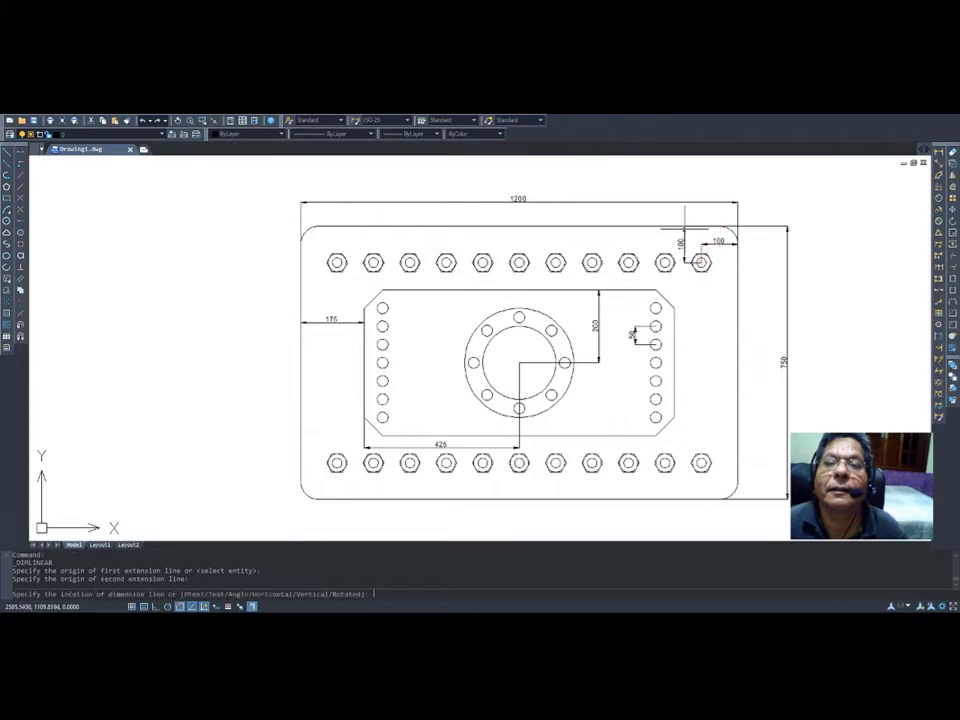
pyautogui.click(686, 228)
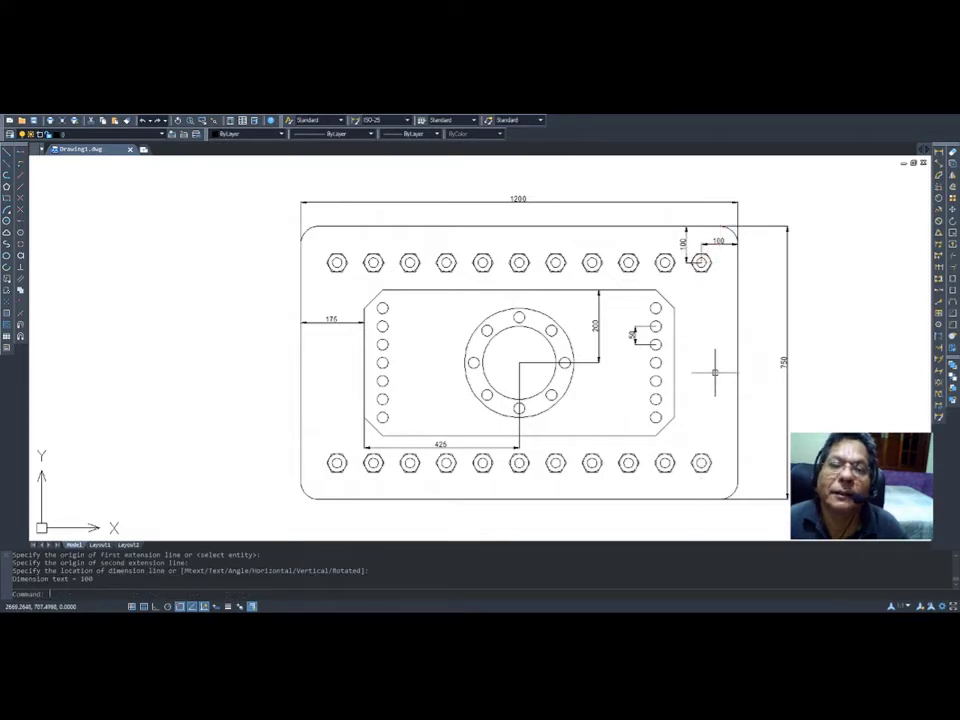
# - Delete the upper-right bolt's horizontal edge dimension and recreate it as a linear dimension placed below the bolt
pyautogui.click(724, 241)
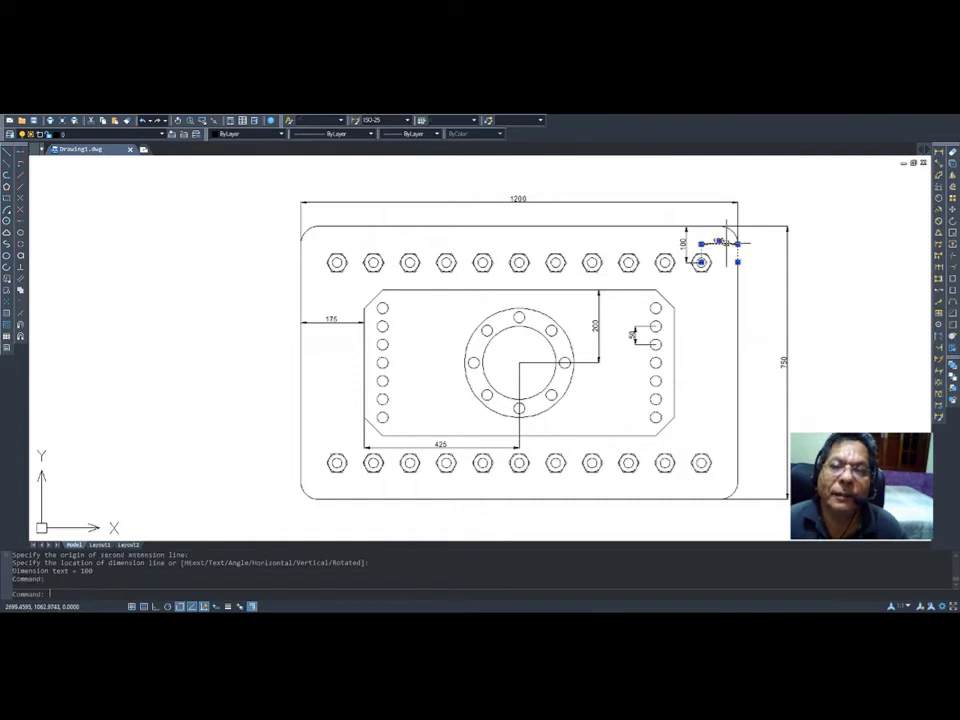
pyautogui.press('Delete')
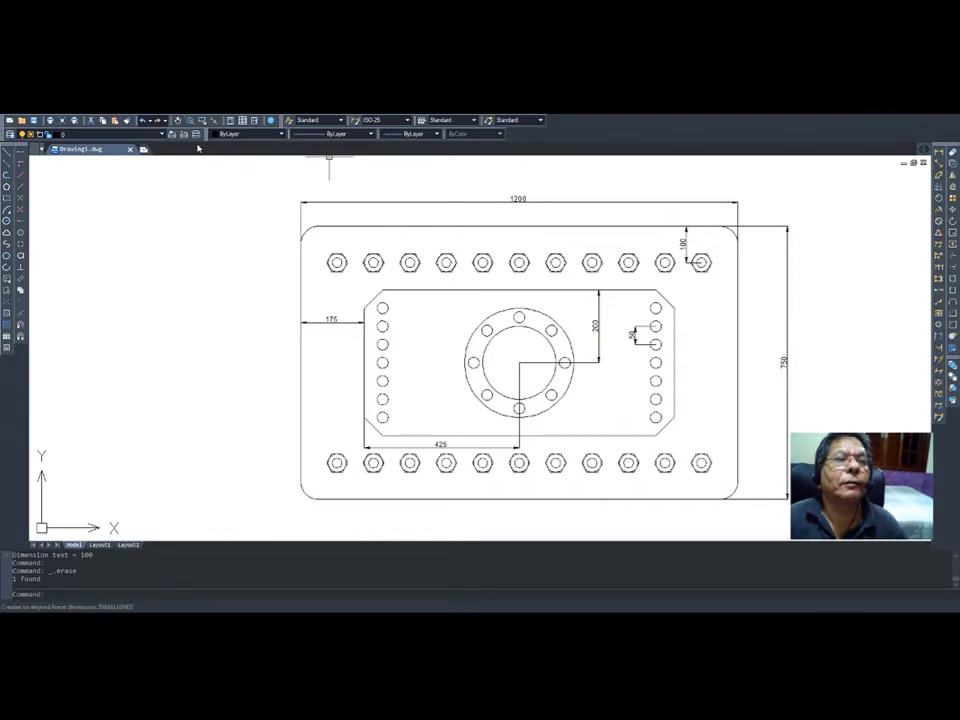
pyautogui.click(241, 124)
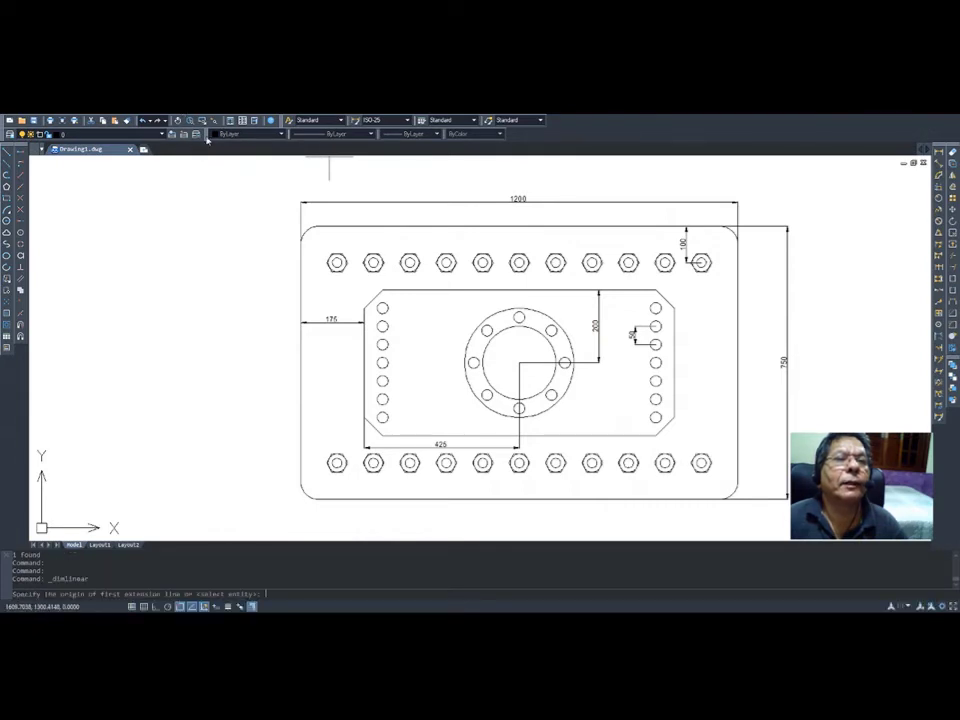
pyautogui.click(701, 262)
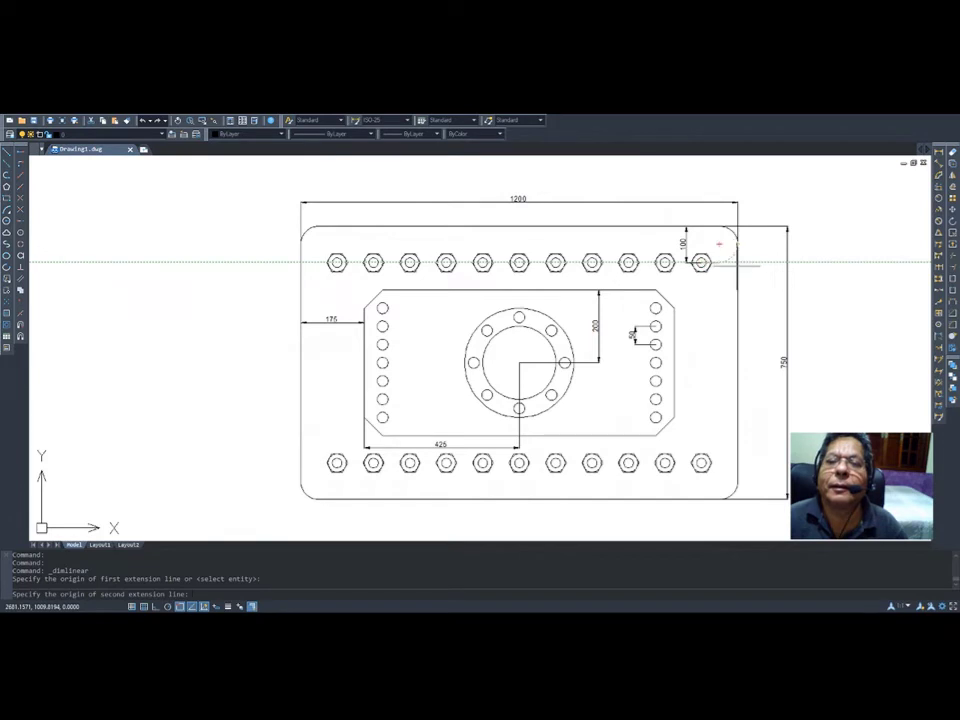
pyautogui.click(737, 243)
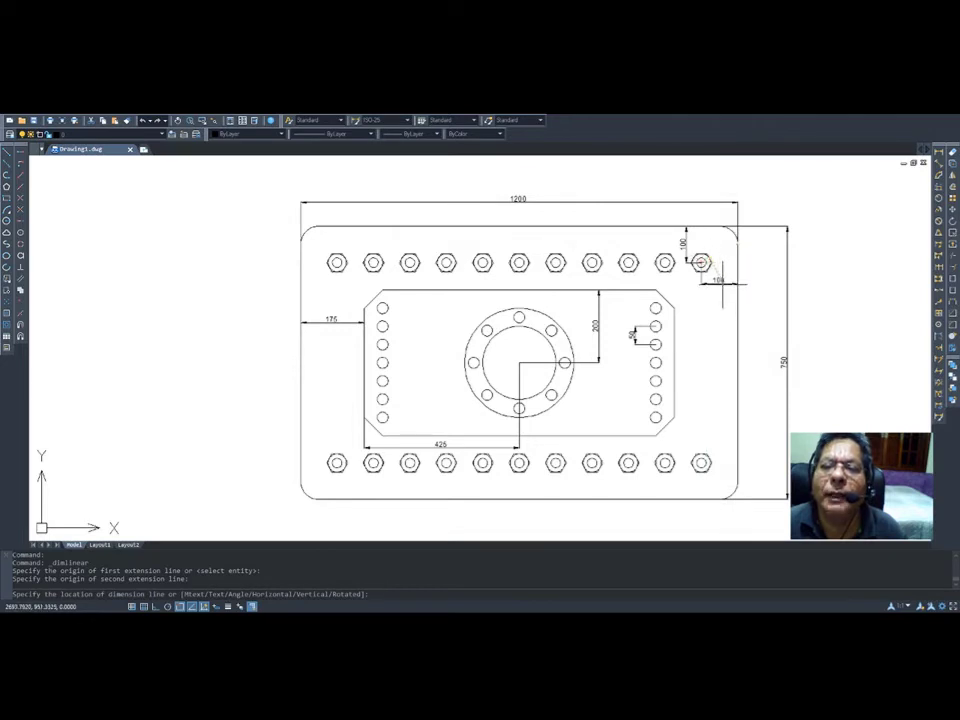
pyautogui.scroll(2, 717, 300)
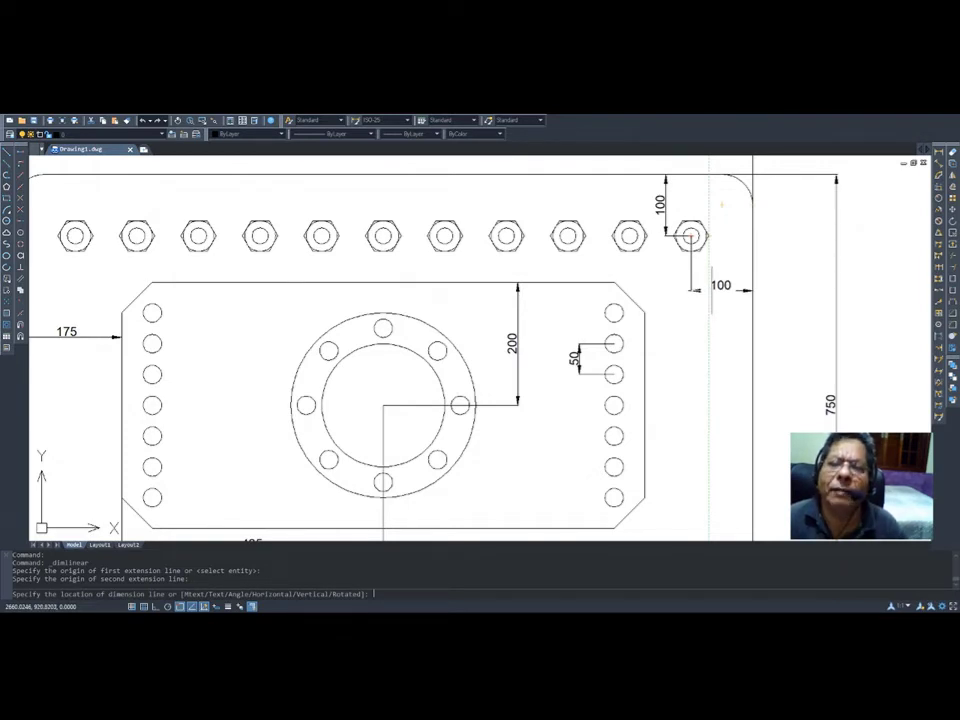
pyautogui.click(700, 290)
# - Add a horizontal linear dimension below the lower bolt row between the centres of the third-last and second-last bolts on the right
pyautogui.scroll(-2, 685, 377)
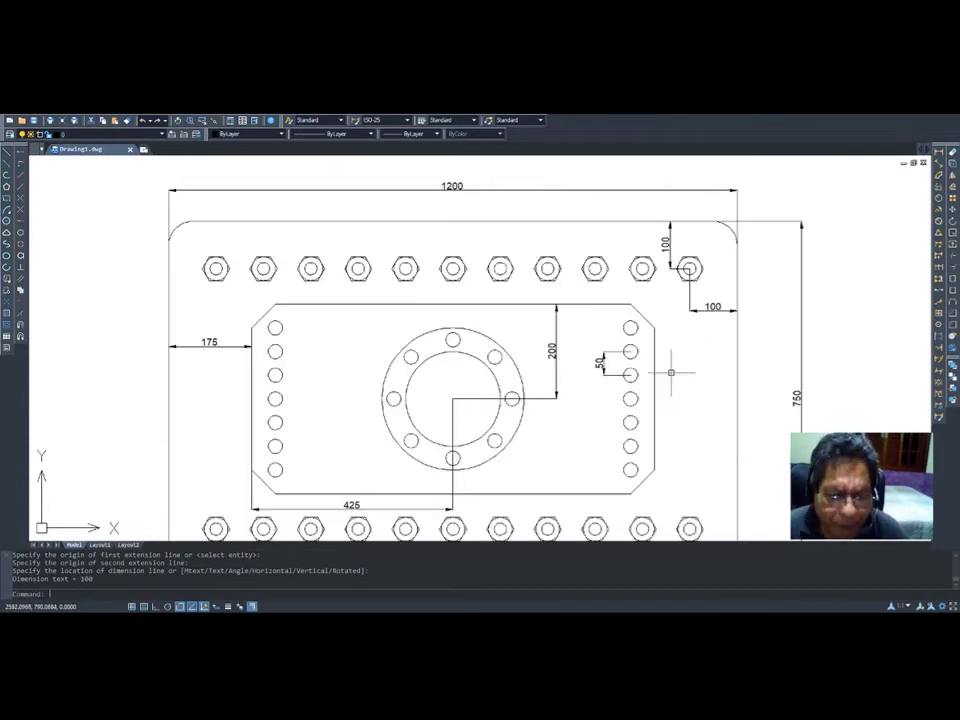
pyautogui.scroll(-3, 643, 508)
pyautogui.scroll(3, 669, 487)
pyautogui.scroll(4, 670, 440)
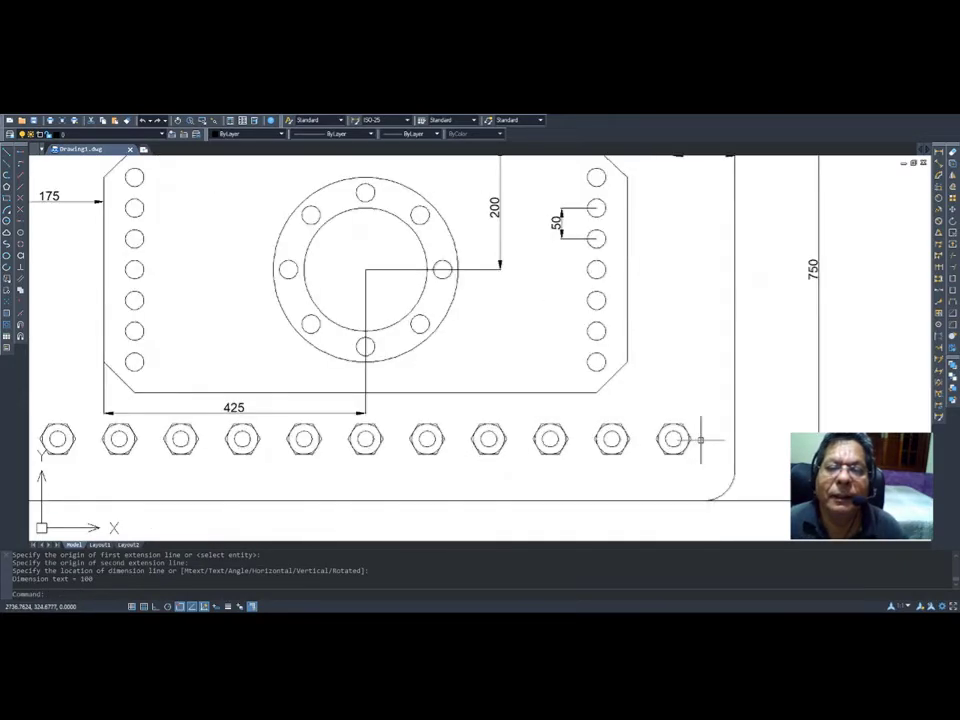
pyautogui.press('Return')
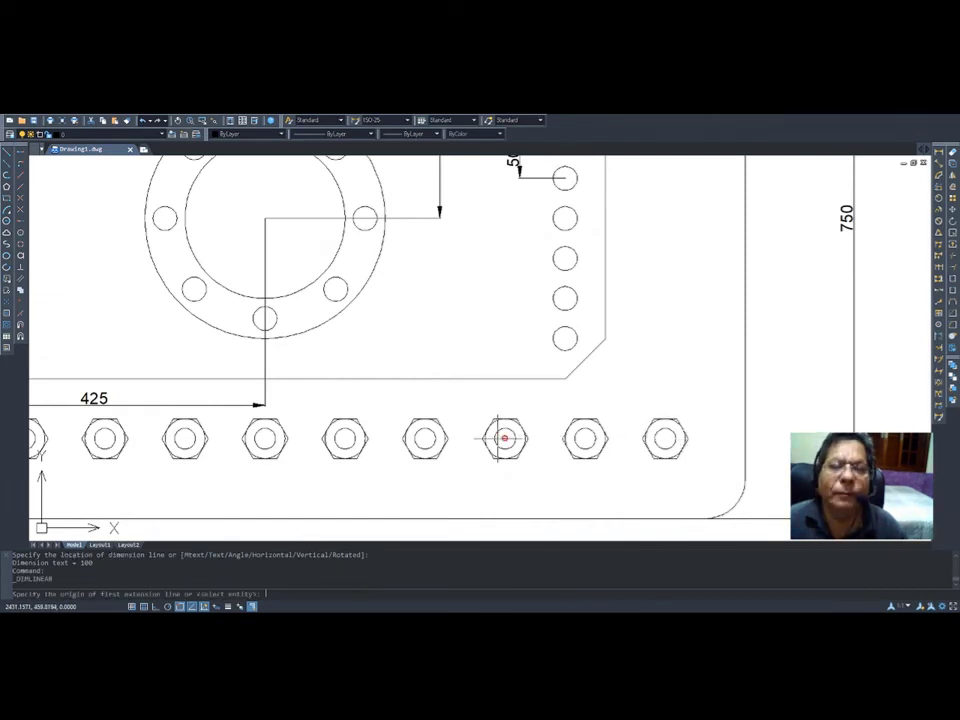
pyautogui.click(504, 438)
pyautogui.click(584, 438)
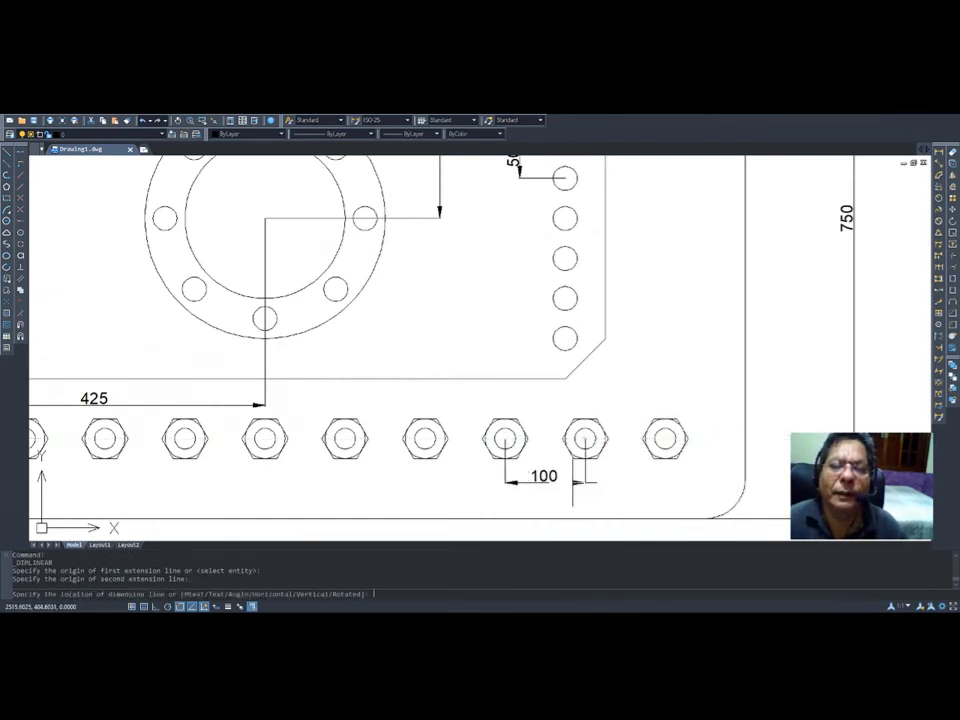
pyautogui.click(572, 490)
pyautogui.press('Return')
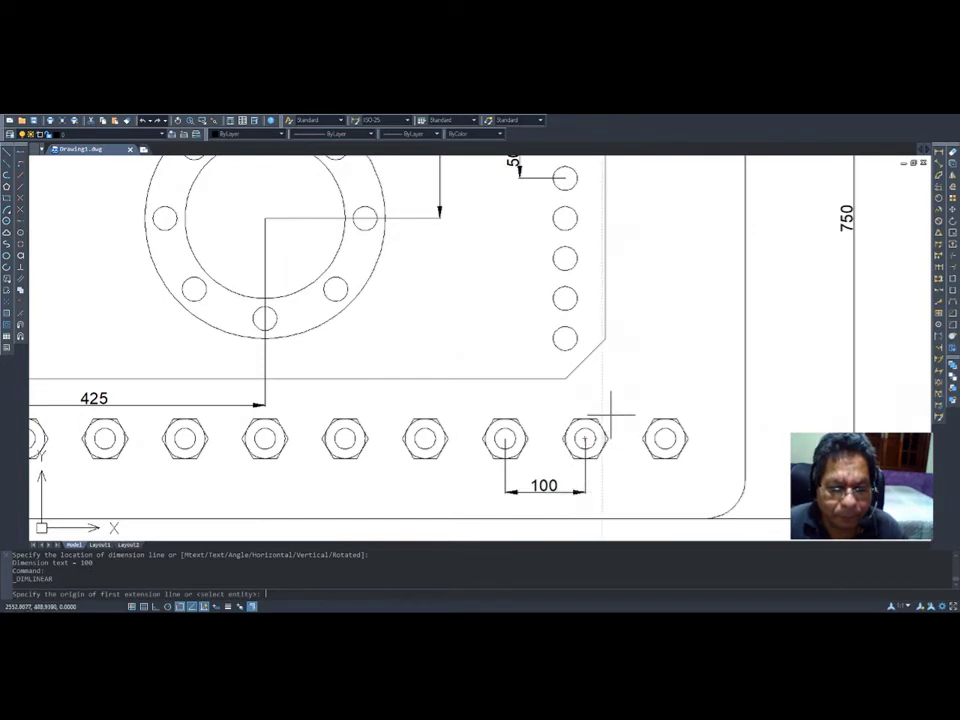
pyautogui.press('Return')
pyautogui.press('Escape')
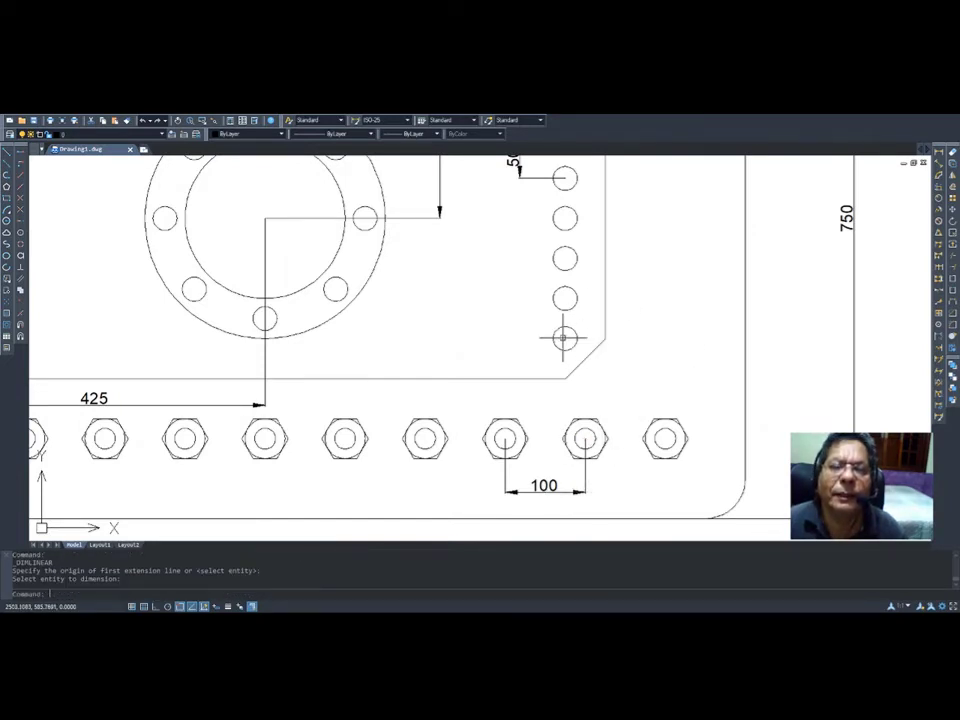
# - Add a vertical linear dimension from the lowest hole in the right column to the inner plate's bottom edge
pyautogui.press('Return')
pyautogui.click(565, 338)
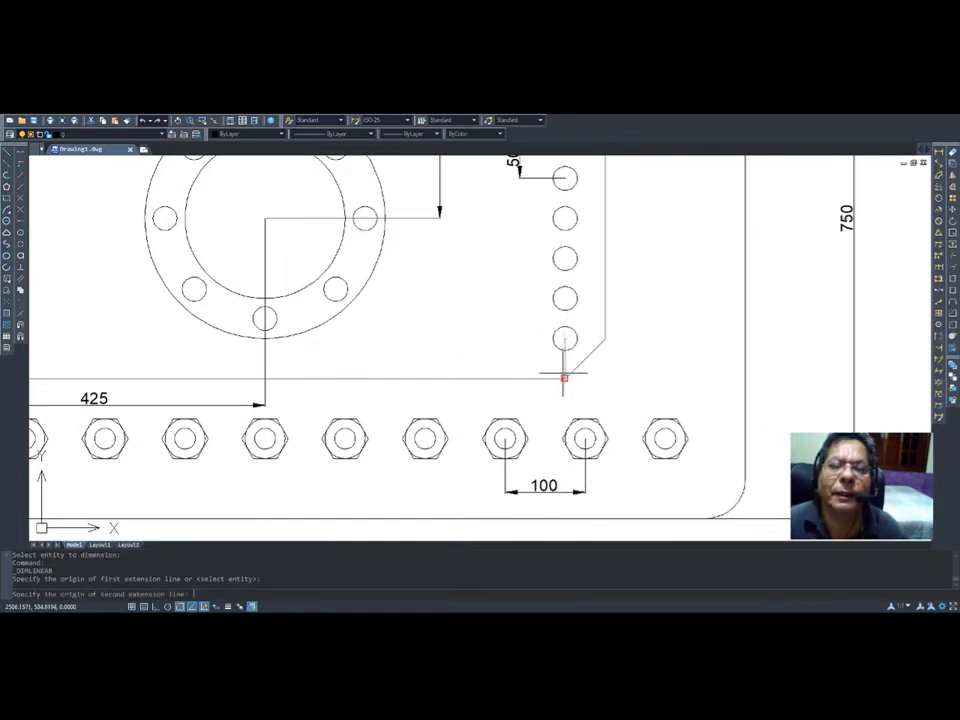
pyautogui.click(565, 378)
pyautogui.click(505, 360)
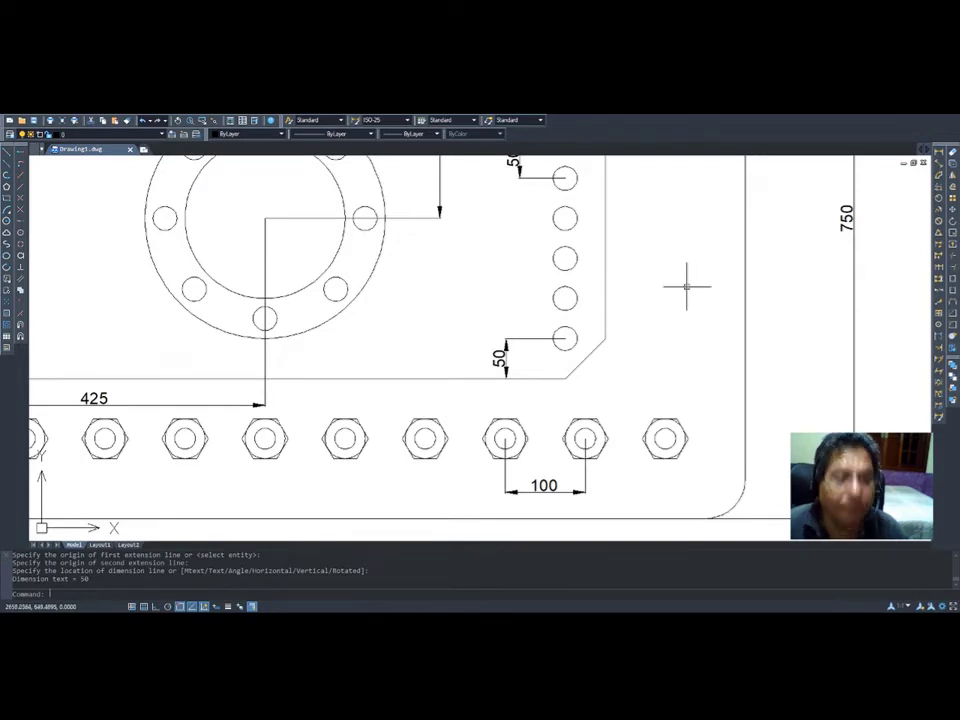
# - Add a horizontal linear dimension above the inner plate's upper-right chamfer between its two endpoints
pyautogui.scroll(-4, 563, 255)
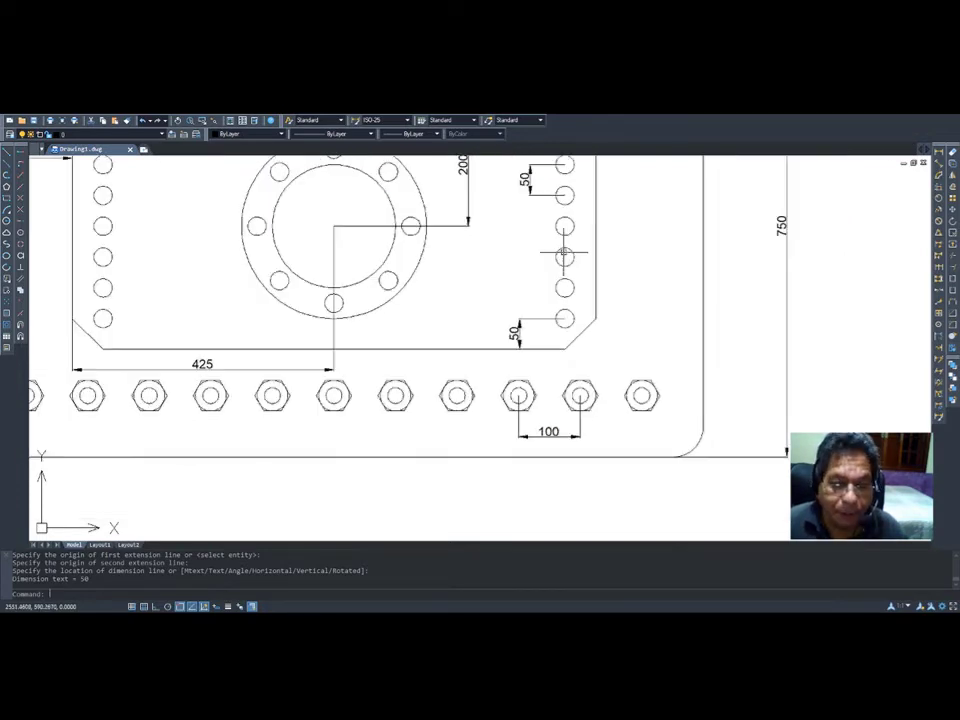
pyautogui.scroll(5, 574, 214)
pyautogui.scroll(-3, 575, 222)
pyautogui.scroll(-5, 575, 222)
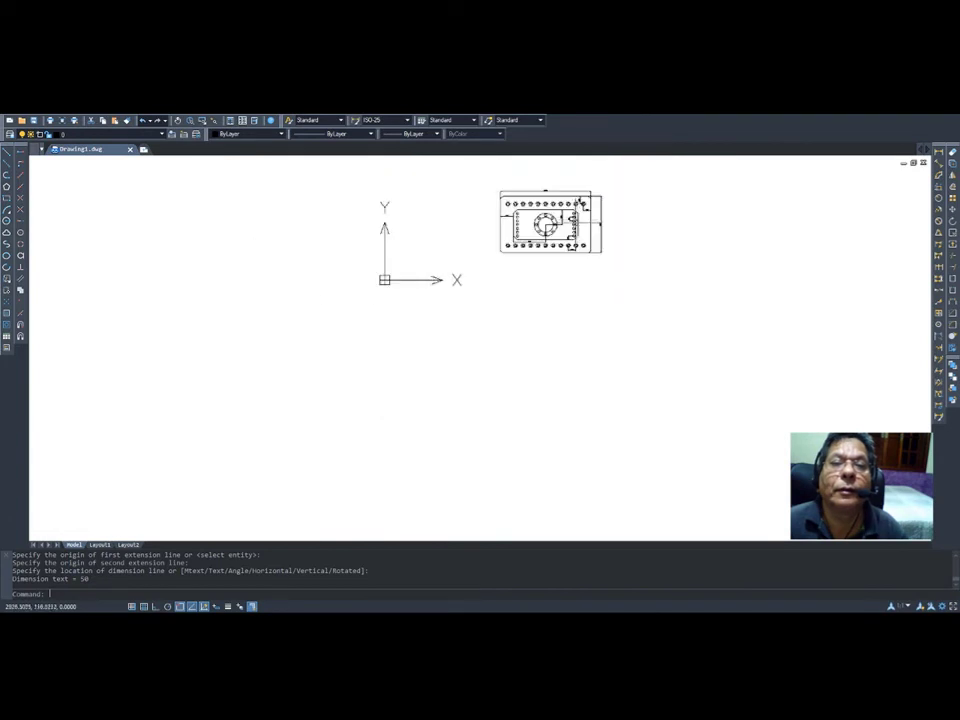
pyautogui.scroll(6, 570, 193)
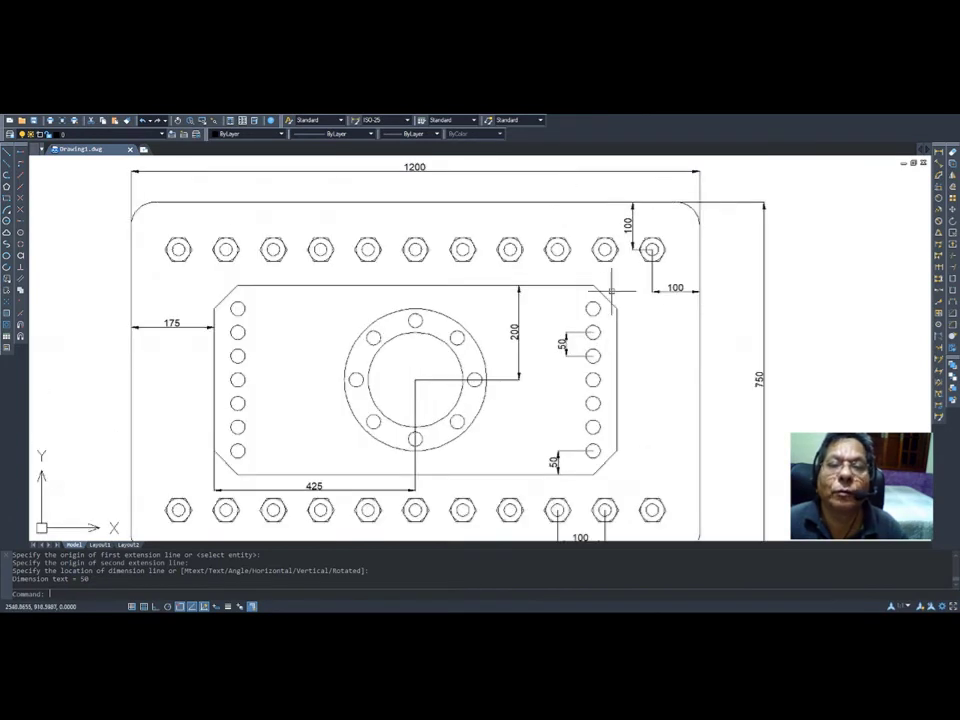
pyautogui.scroll(3, 605, 258)
pyautogui.press('Return')
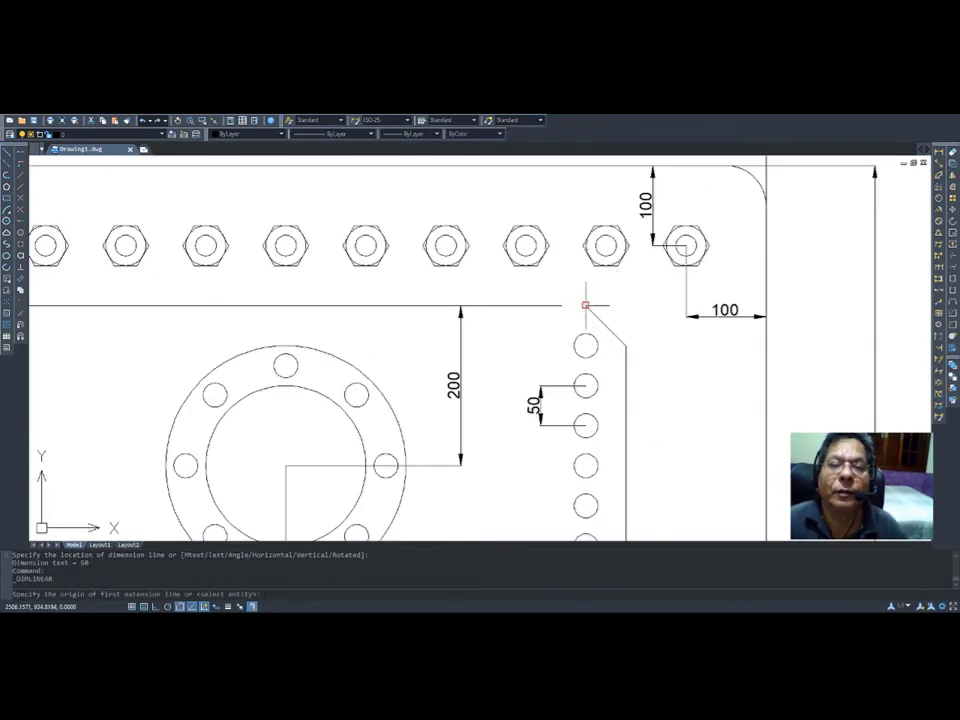
pyautogui.click(585, 305)
pyautogui.click(625, 345)
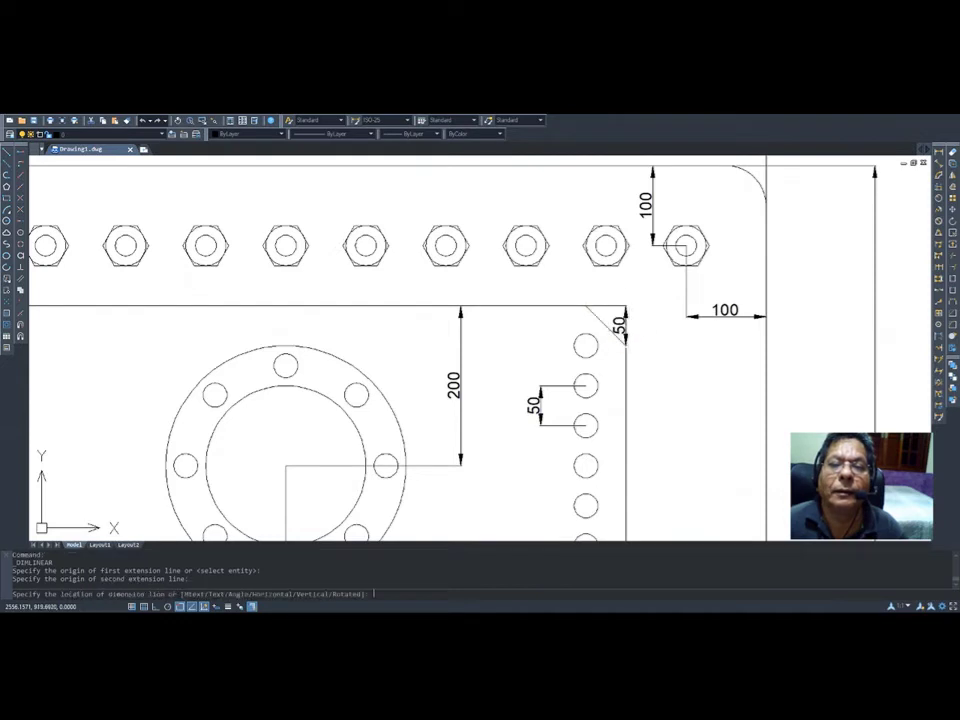
pyautogui.click(611, 284)
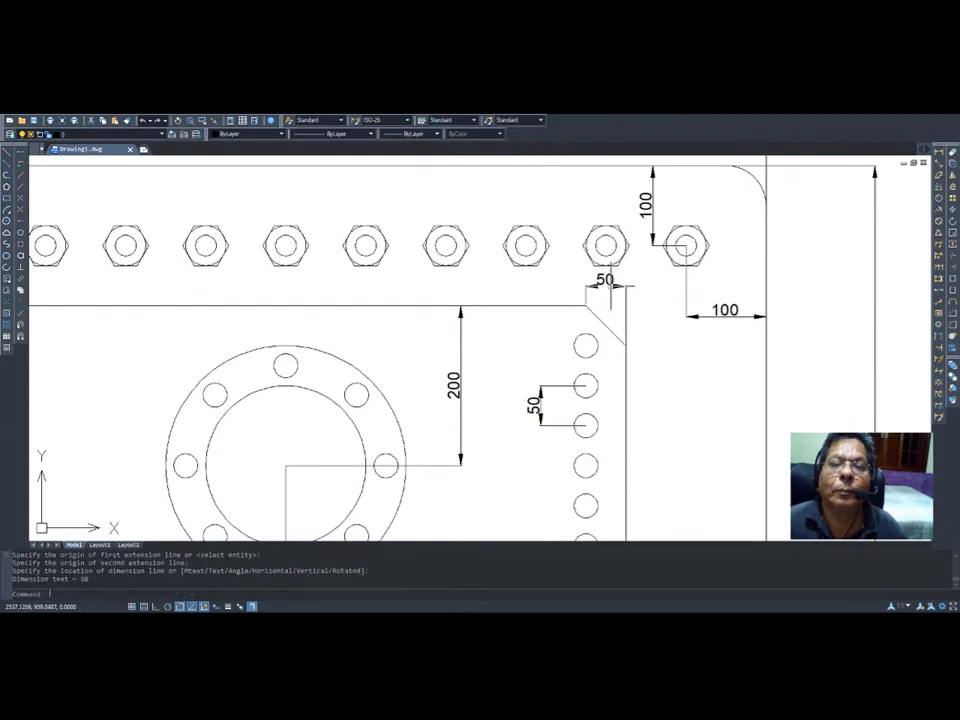
pyautogui.press('Return')
pyautogui.press('Return')
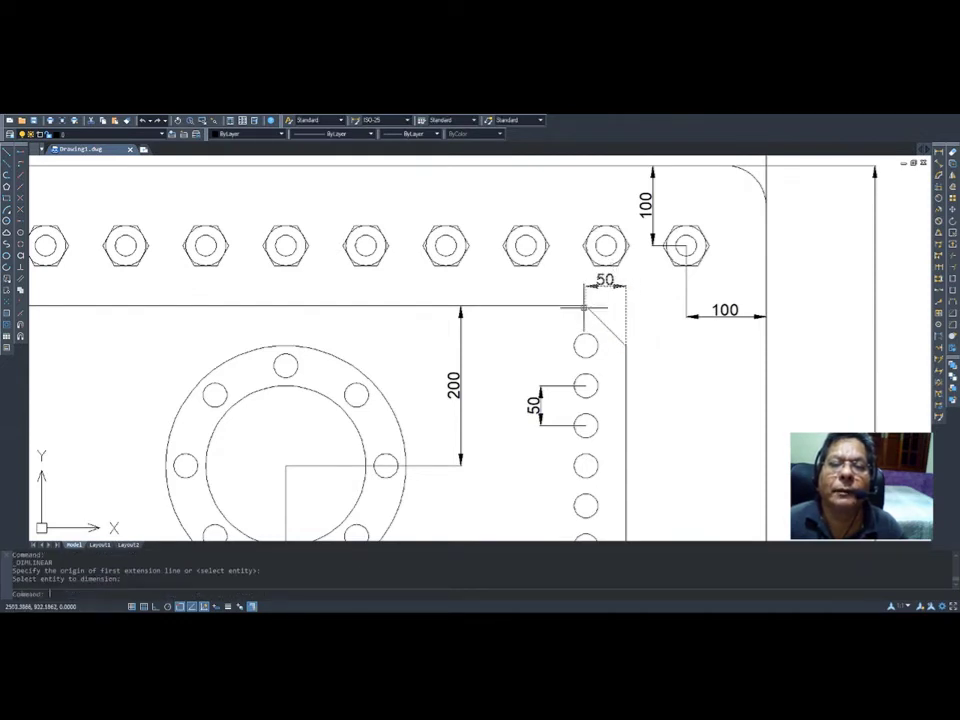
pyautogui.press('Escape')
# - Add a vertical linear dimension to the right of the inner plate's upper-right chamfer between its two endpoints
pyautogui.press('Return')
pyautogui.click(585, 304)
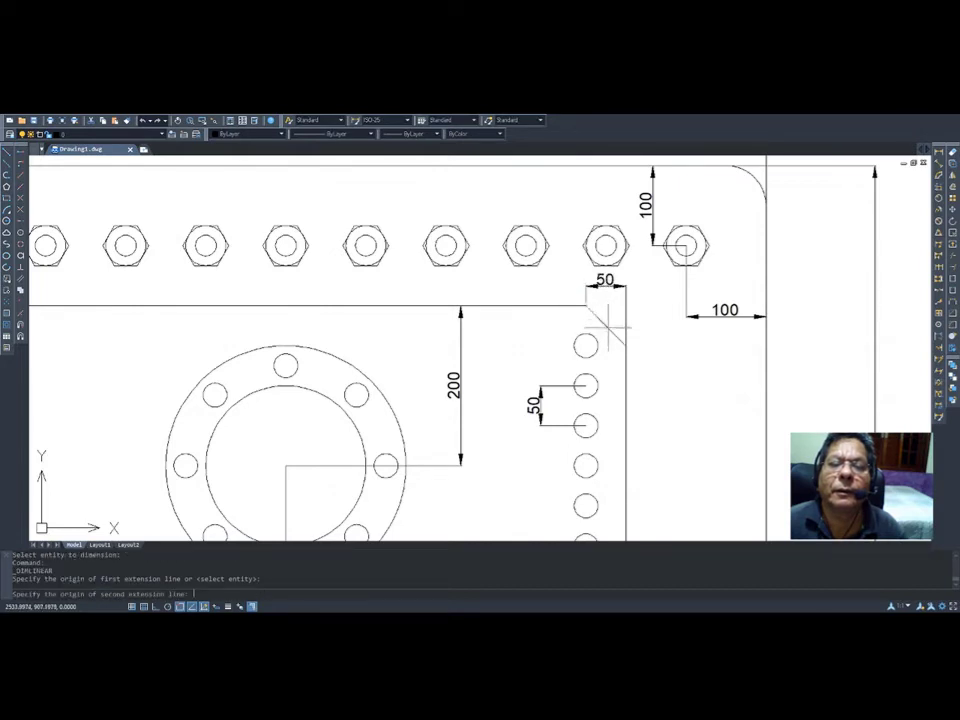
pyautogui.click(625, 345)
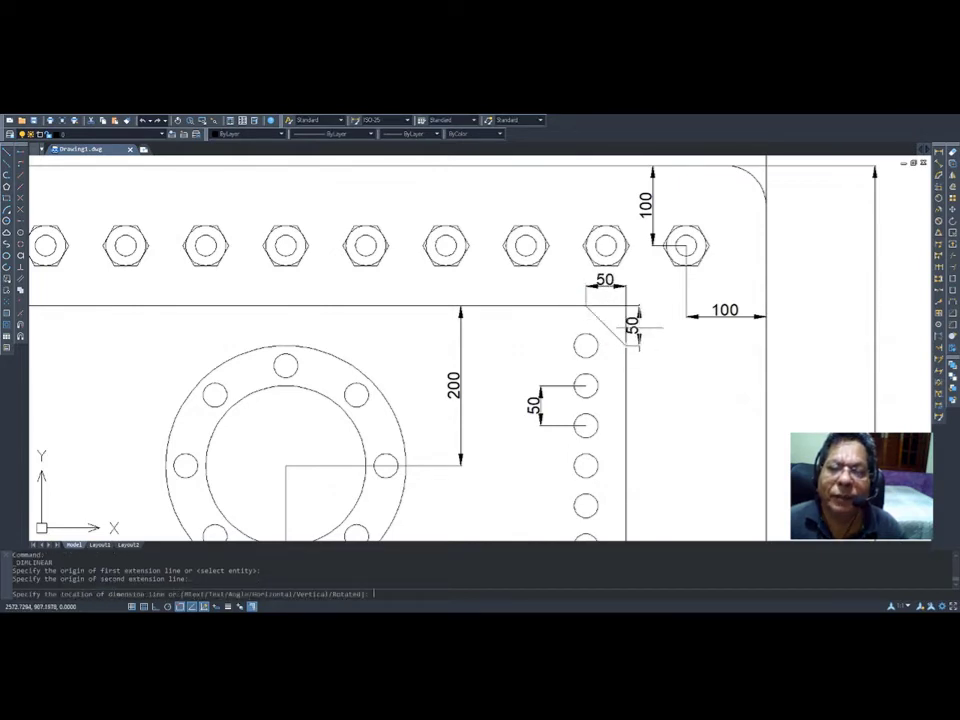
pyautogui.click(655, 320)
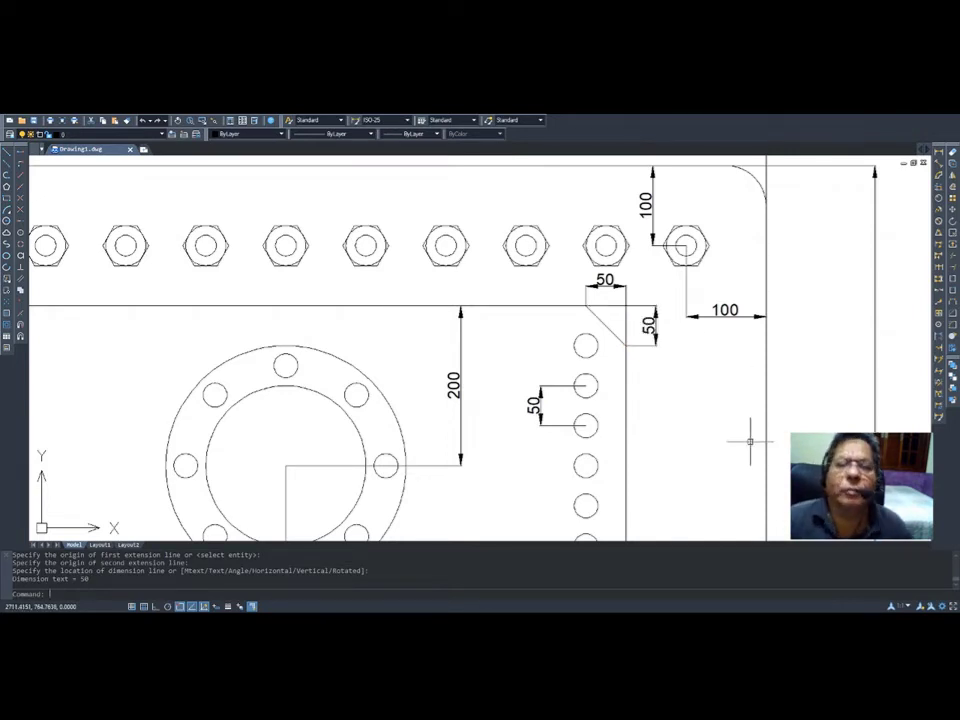
# - Dimension the upper-left hexagonal nut vertically between its top and bottom flats, placing the dimension line to its left
pyautogui.scroll(-5, 520, 400)
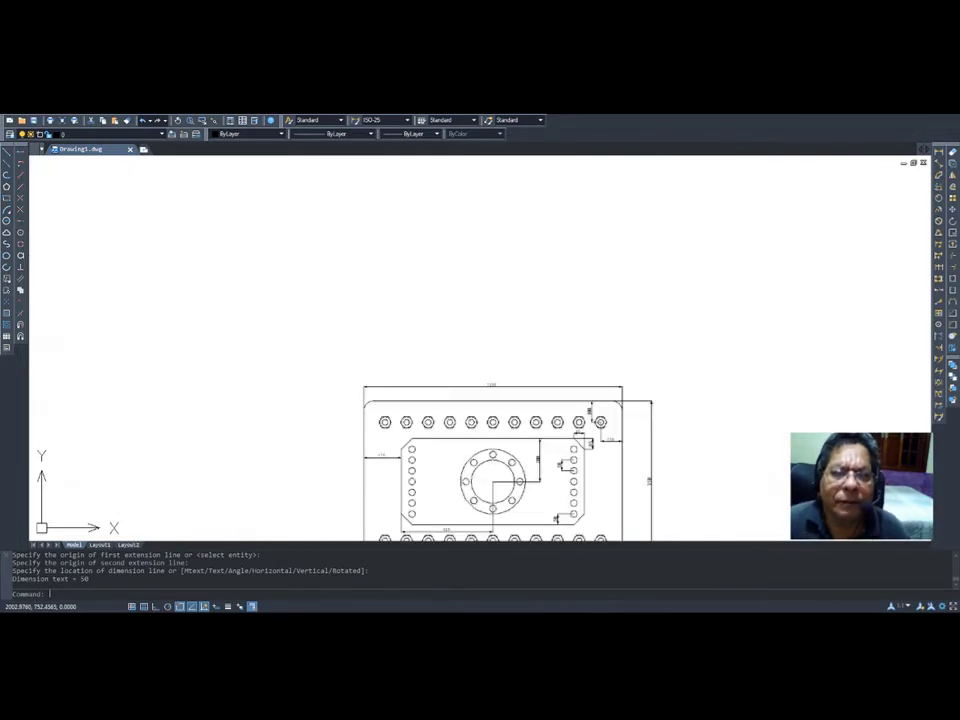
pyautogui.scroll(4, 352, 468)
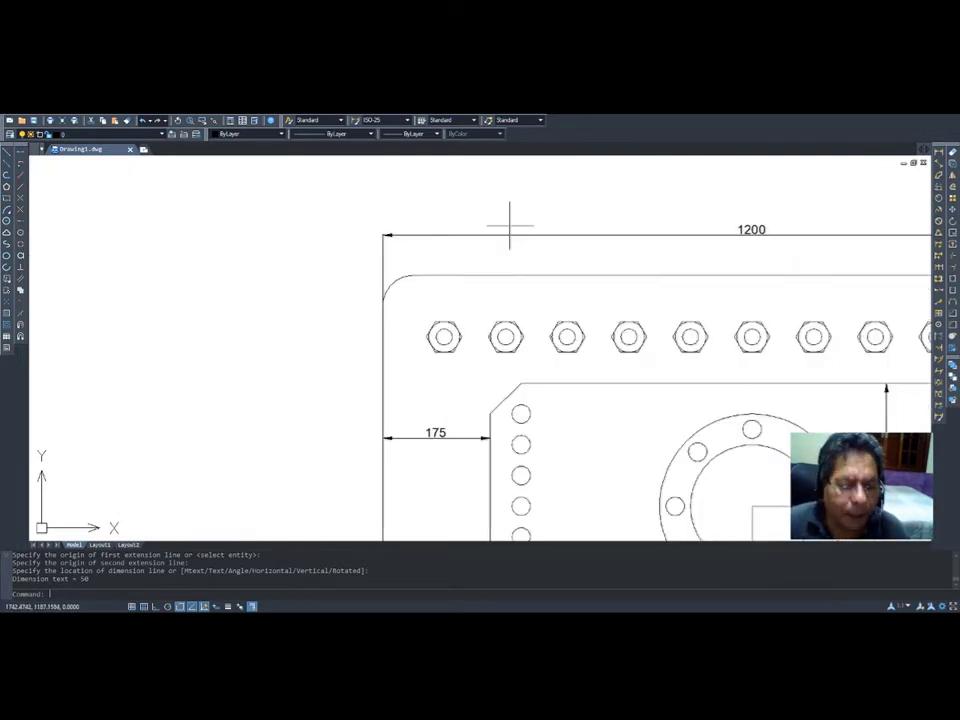
pyautogui.scroll(2, 508, 221)
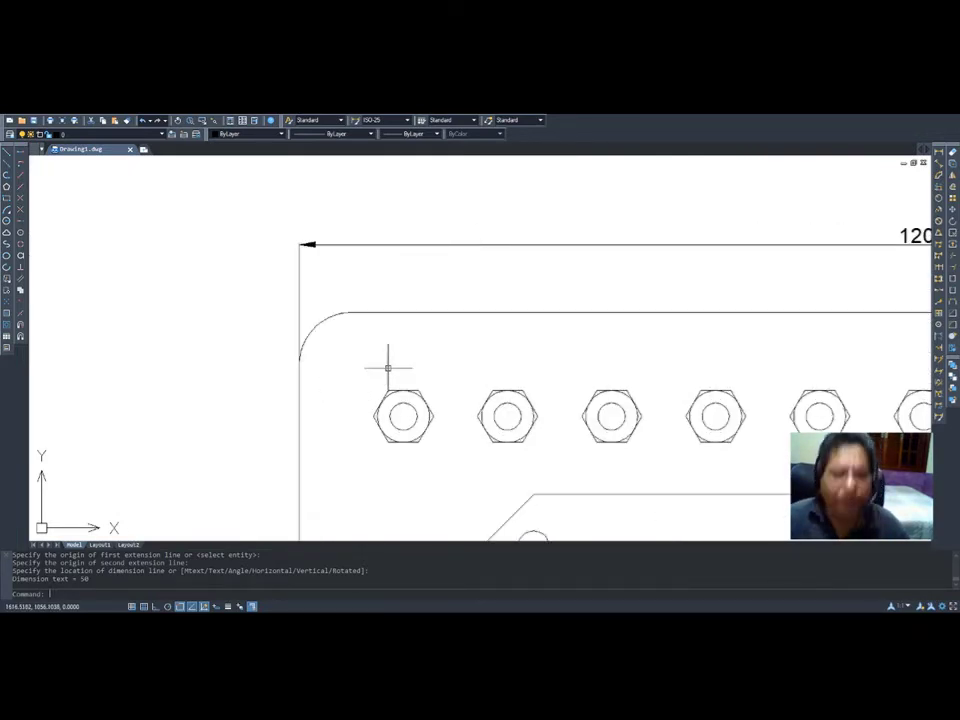
pyautogui.press('Return')
pyautogui.click(388, 394)
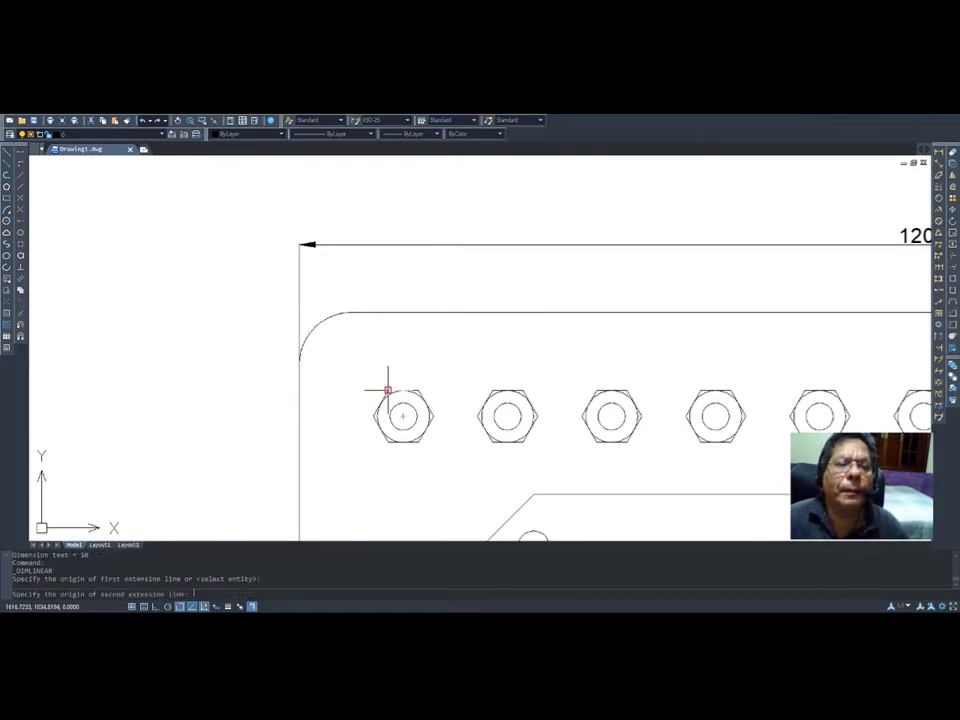
pyautogui.click(388, 441)
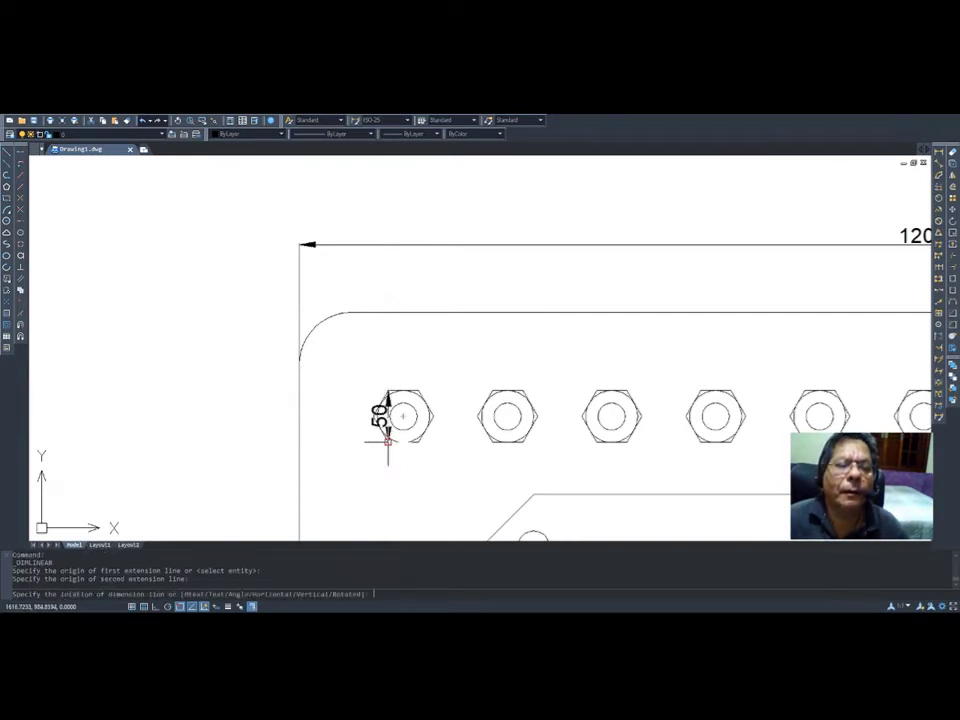
pyautogui.click(340, 425)
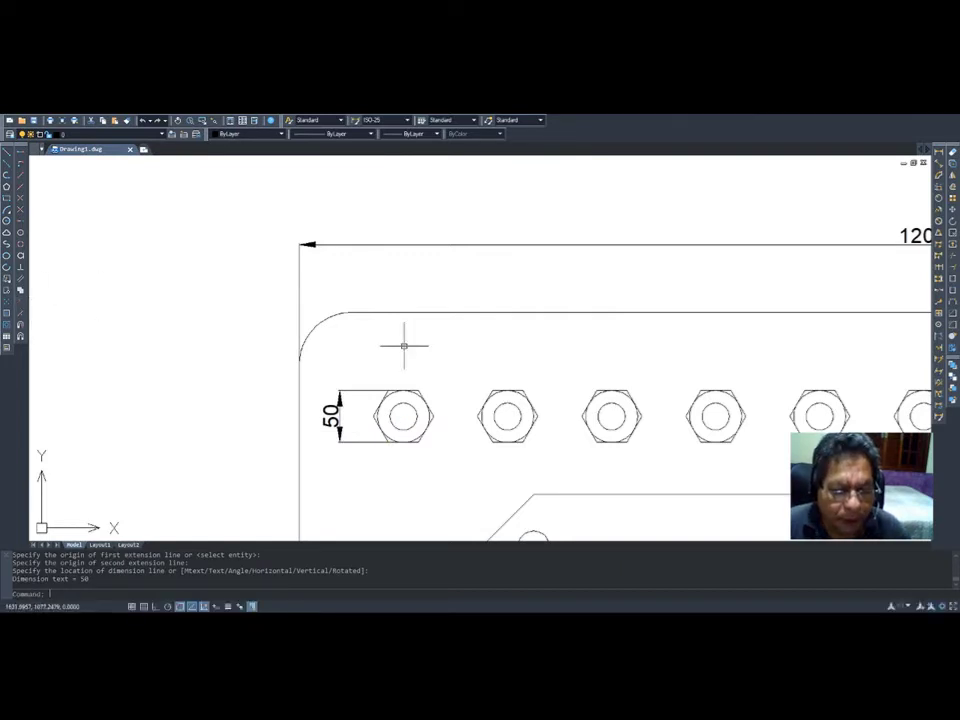
# - Add a vertical linear dimension between the outer plate's top edge and the inner plate's top edge, near the inner plate's upper-left chamfer
pyautogui.scroll(-5, 579, 313)
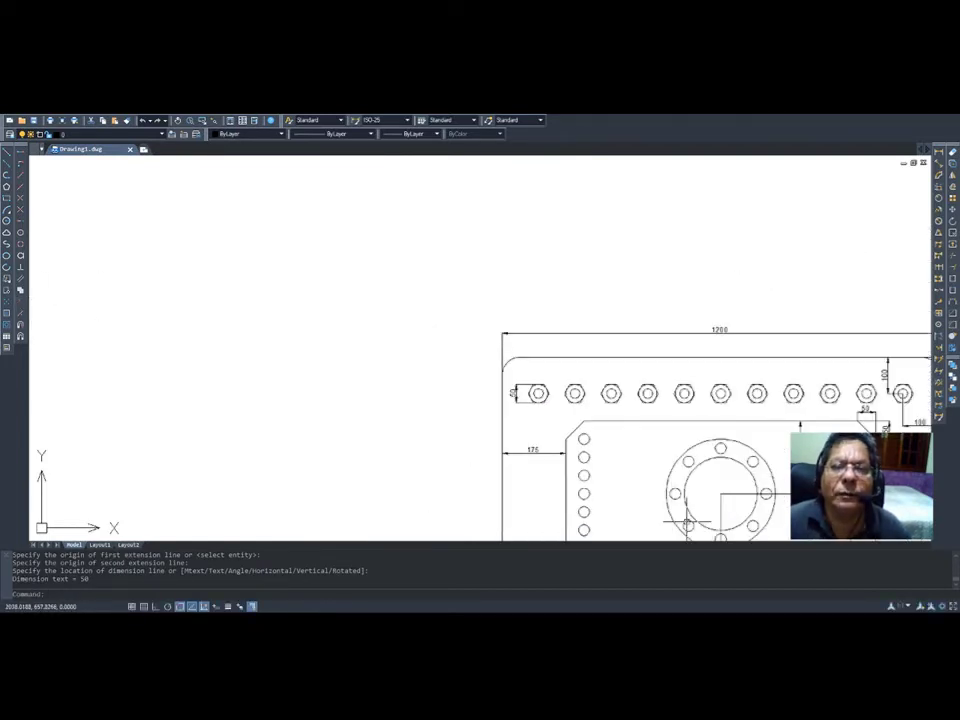
pyautogui.press('Return')
pyautogui.scroll(5, 784, 485)
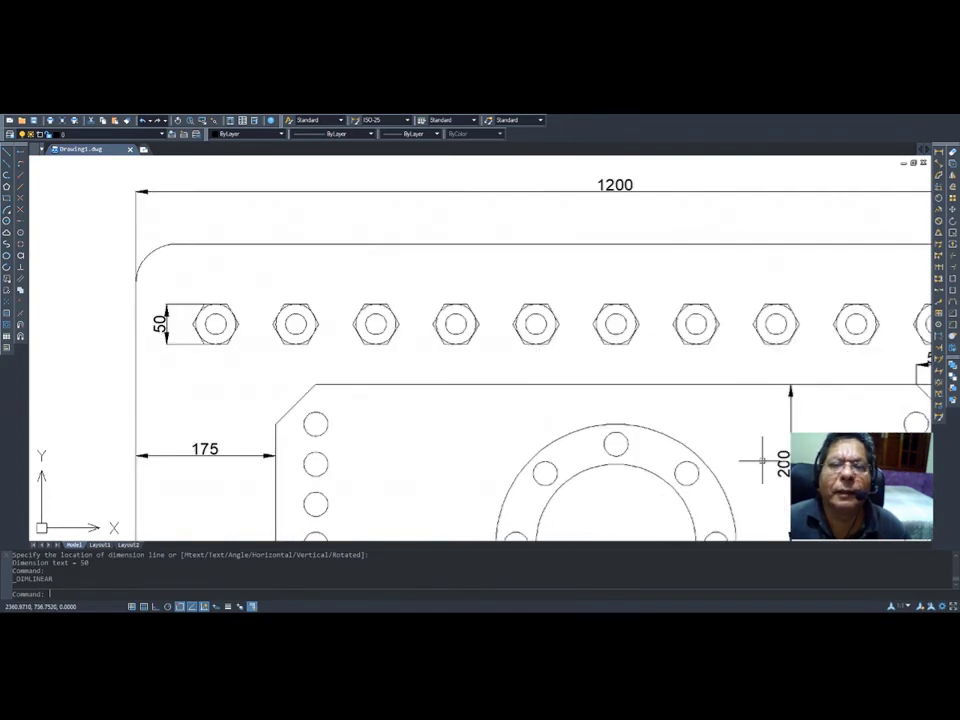
pyautogui.scroll(-6, 770, 460)
pyautogui.scroll(5, 779, 481)
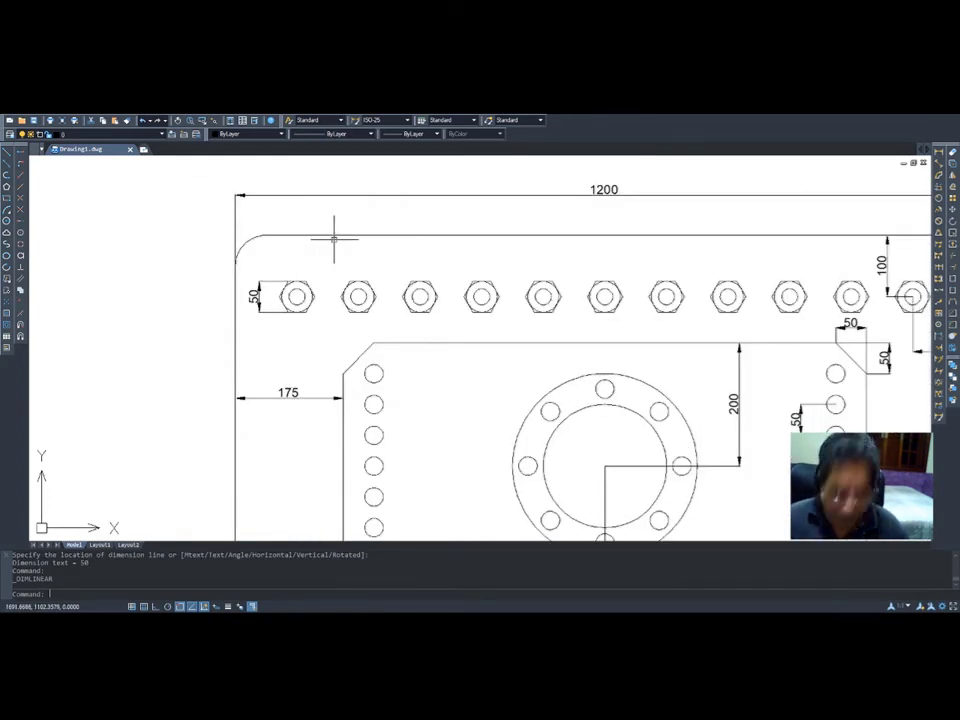
pyautogui.press('Return')
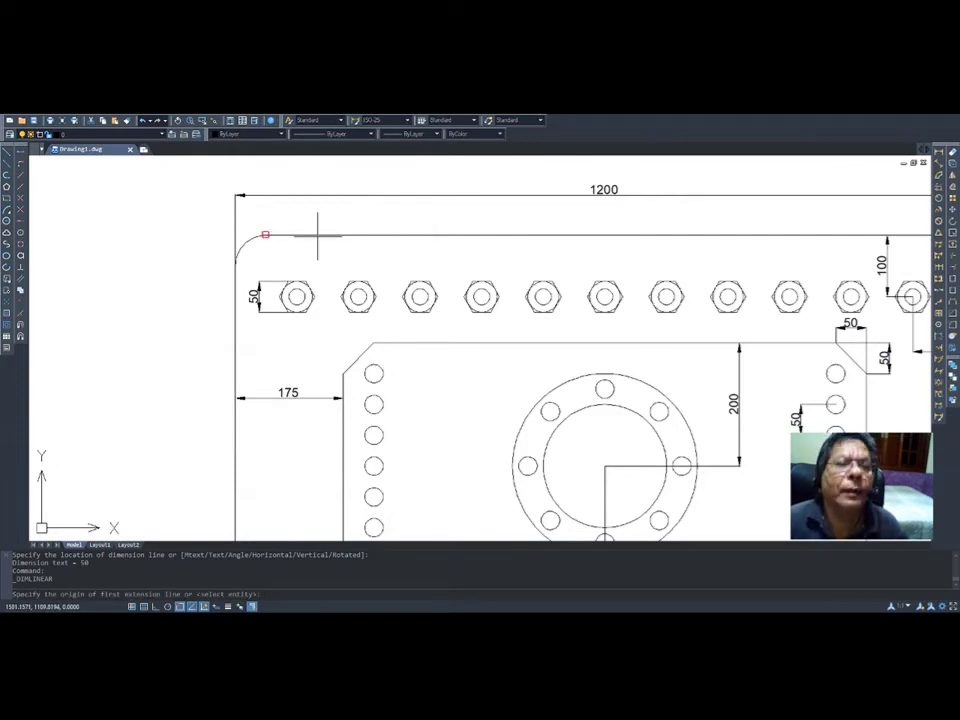
pyautogui.click(264, 236)
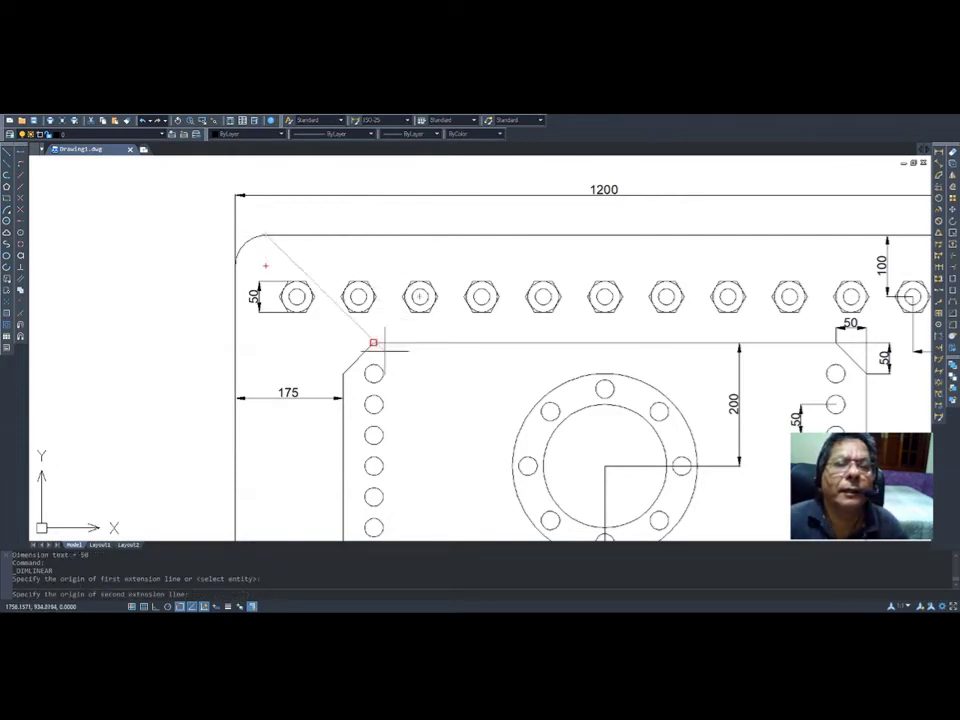
pyautogui.click(373, 343)
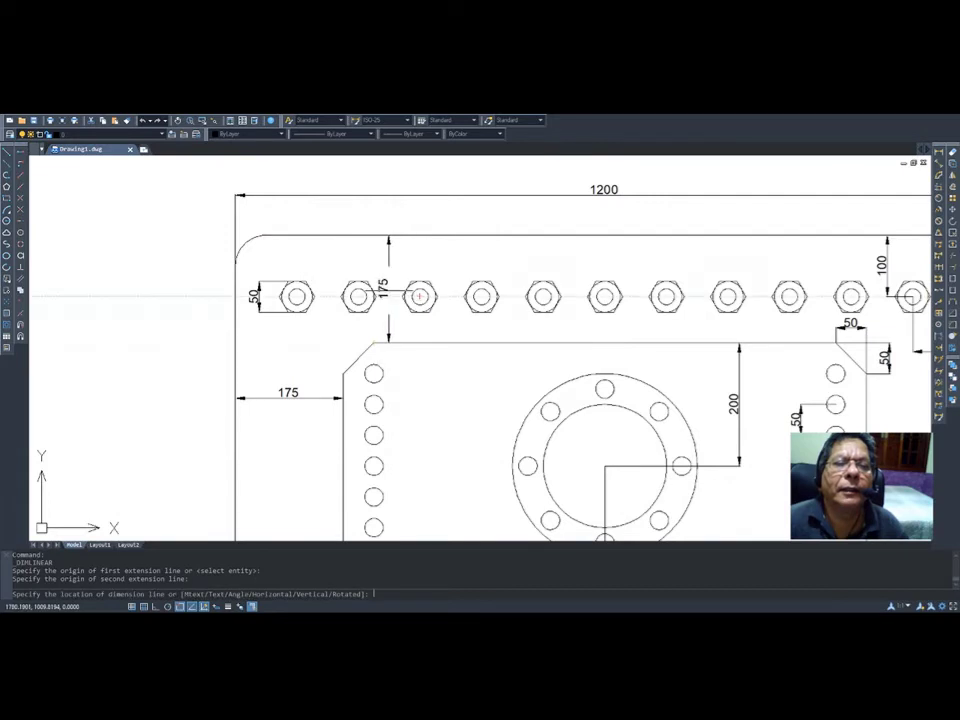
pyautogui.scroll(3, 389, 268)
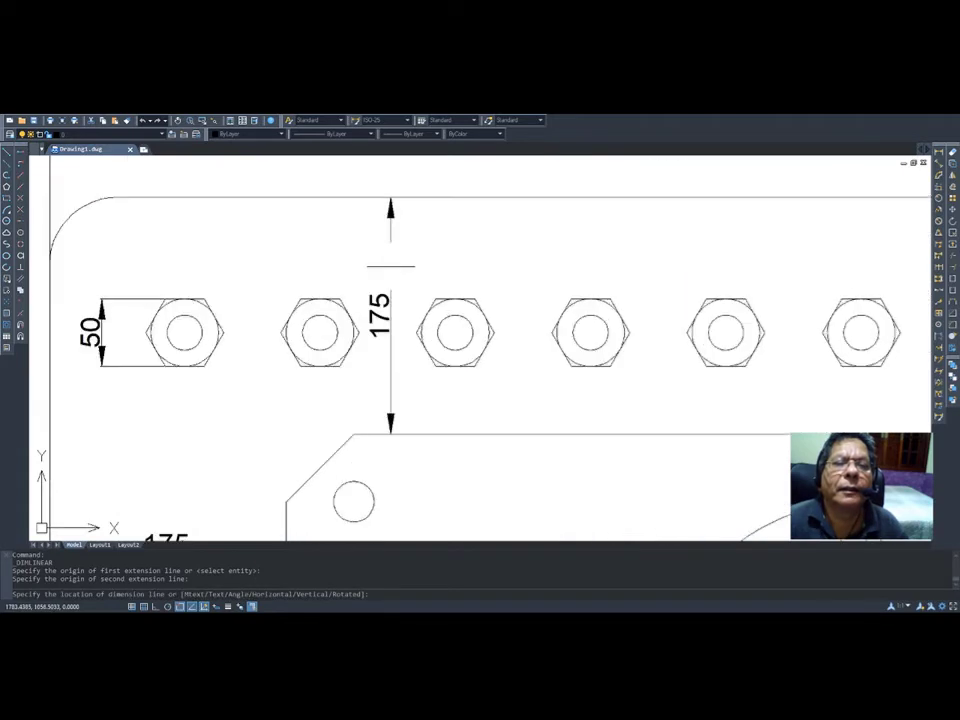
pyautogui.click(394, 272)
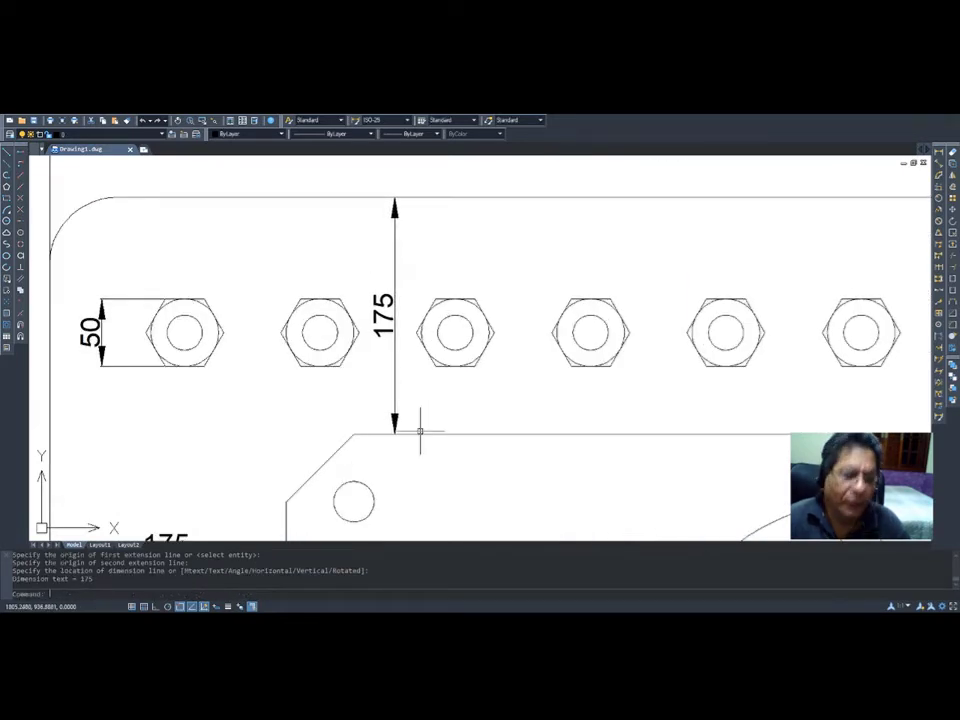
# - Add a radius dimension to the outer plate's lower-left rounded corner, placing its text outside the plate
pyautogui.scroll(-3, 420, 431)
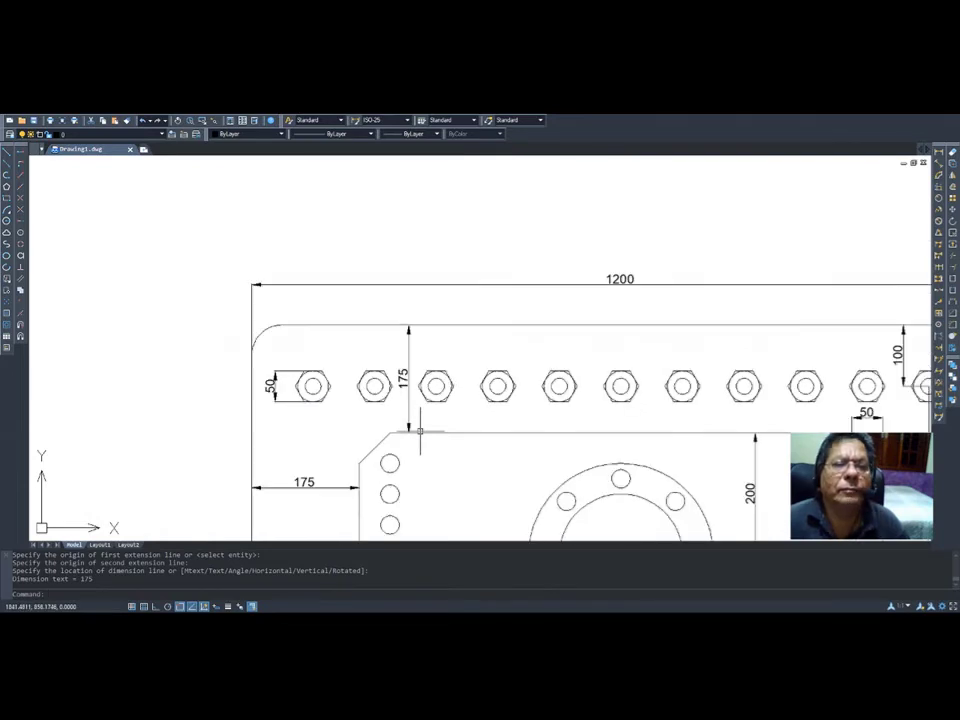
pyautogui.scroll(-4, 720, 430)
pyautogui.scroll(3, 800, 520)
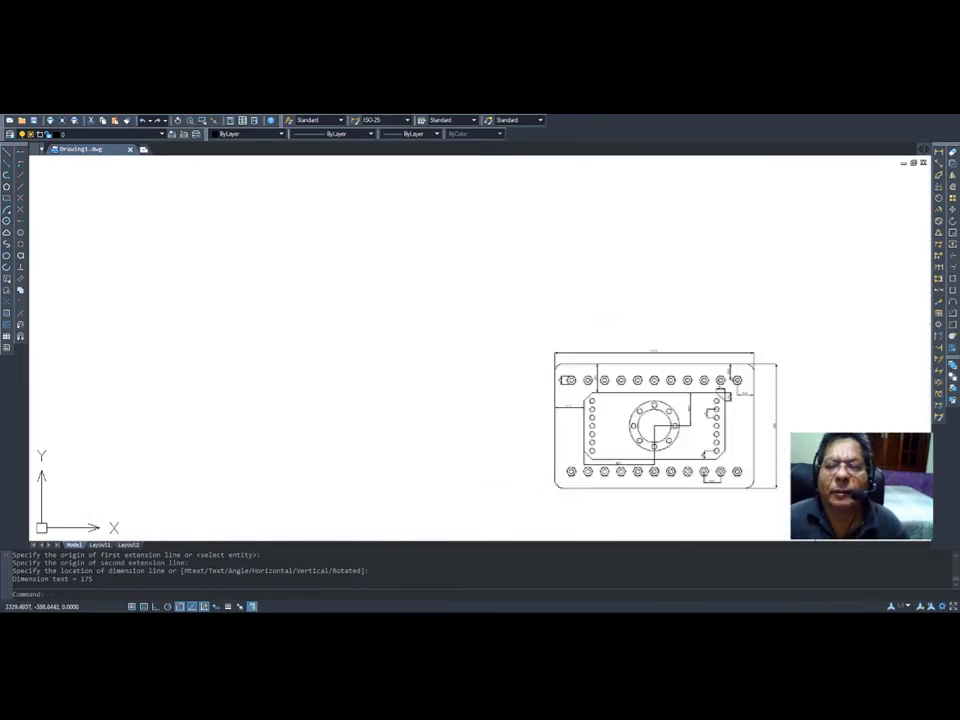
pyautogui.scroll(3, 822, 463)
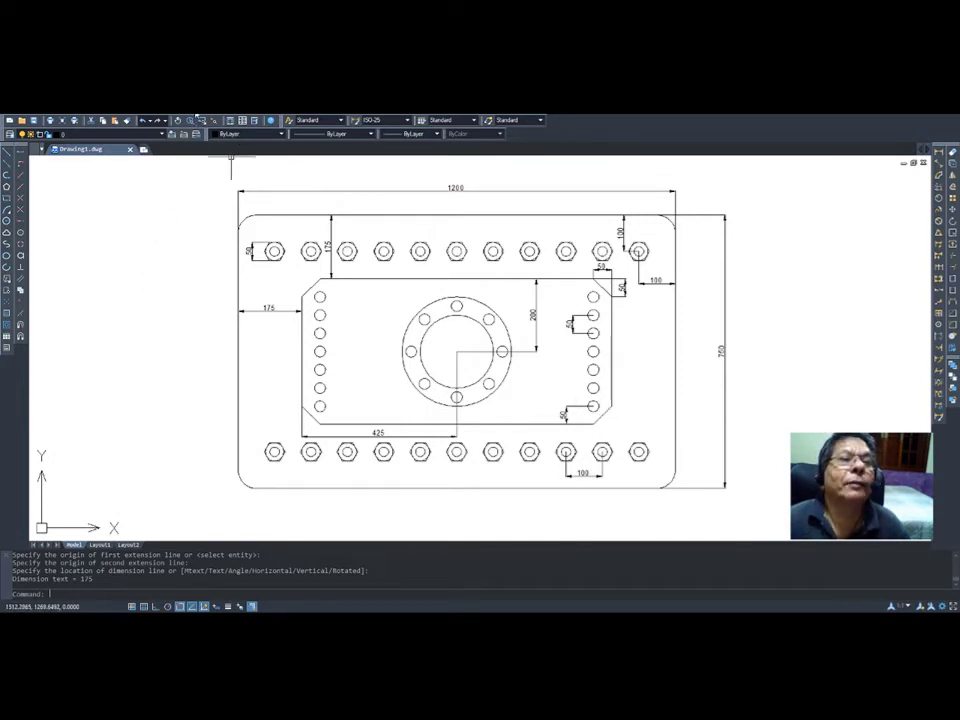
pyautogui.click(192, 184)
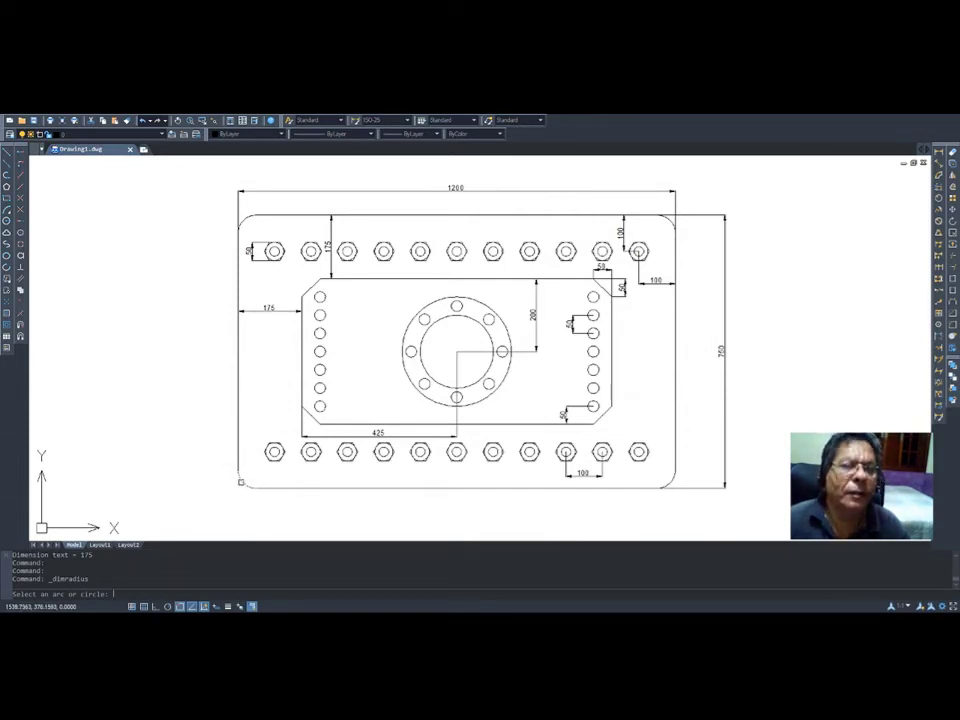
pyautogui.click(241, 482)
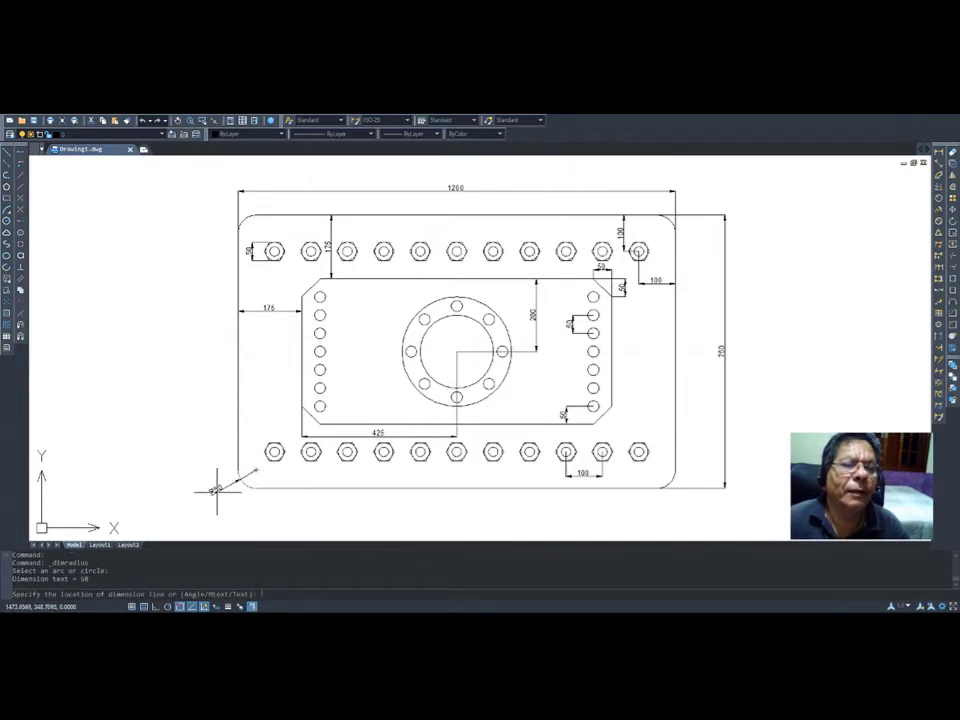
pyautogui.click(217, 490)
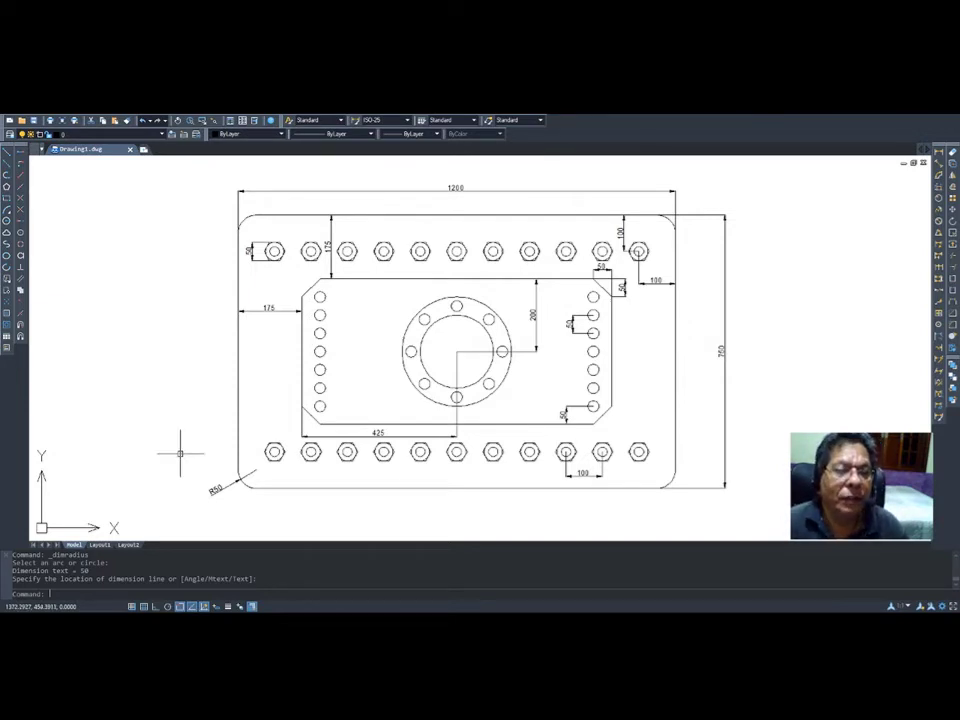
# - Dimension the radii of the central flange's outer and inner circles, placing both texts to the left of the flange
pyautogui.press('Return')
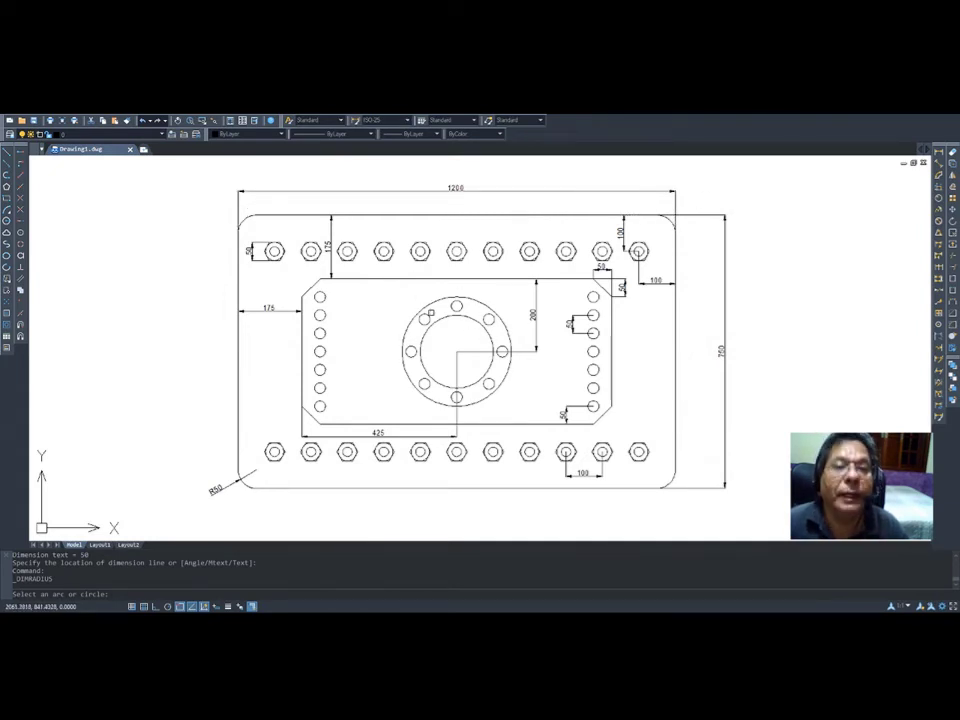
pyautogui.click(430, 312)
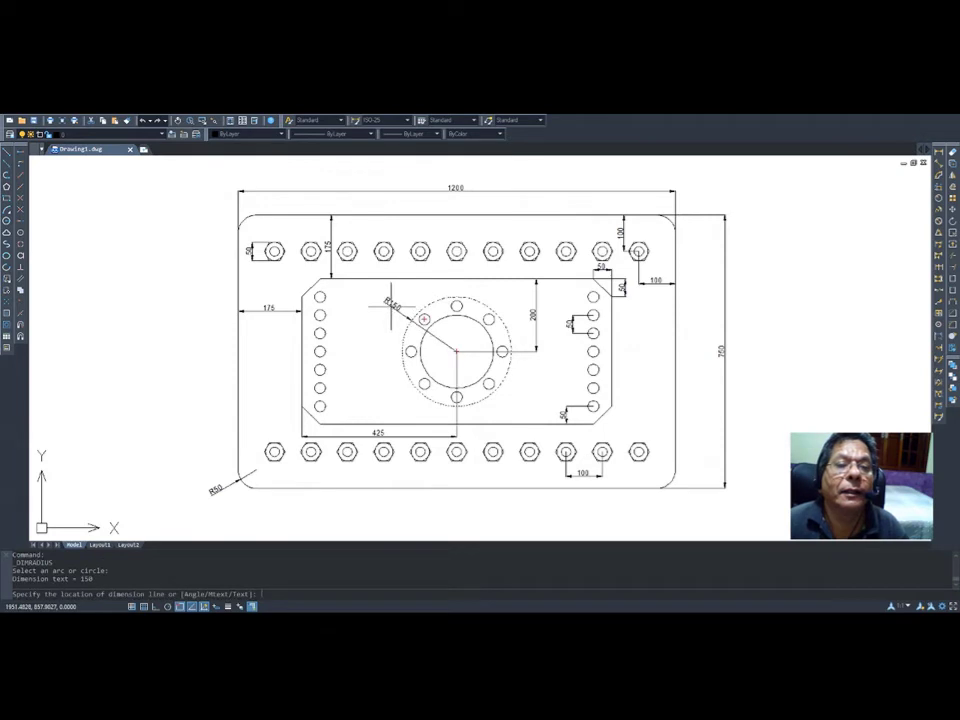
pyautogui.click(390, 308)
pyautogui.press('Return')
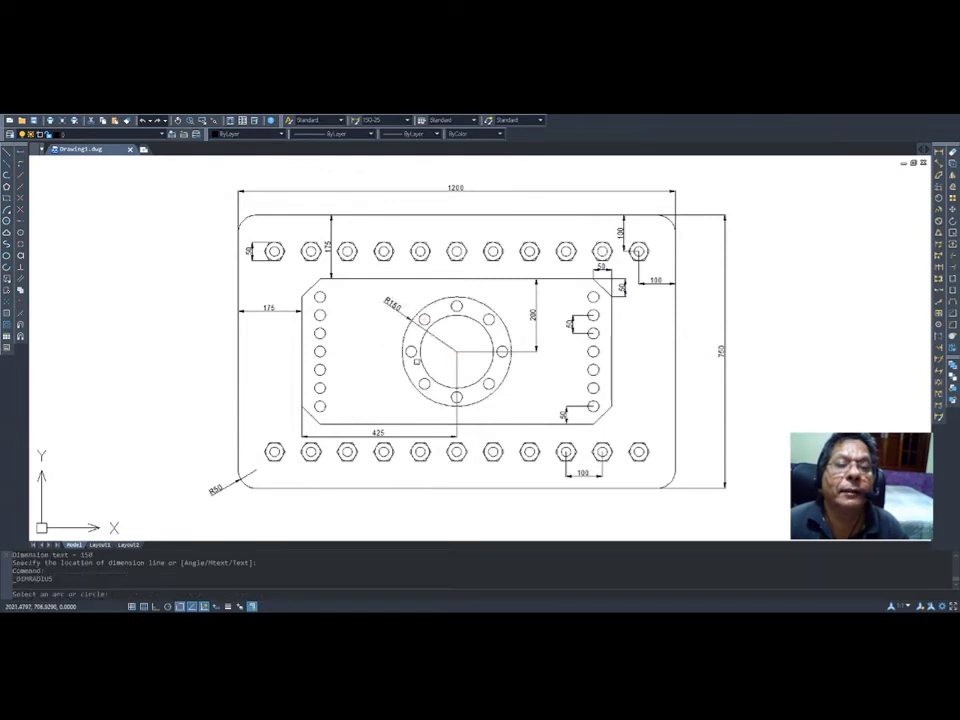
pyautogui.click(414, 357)
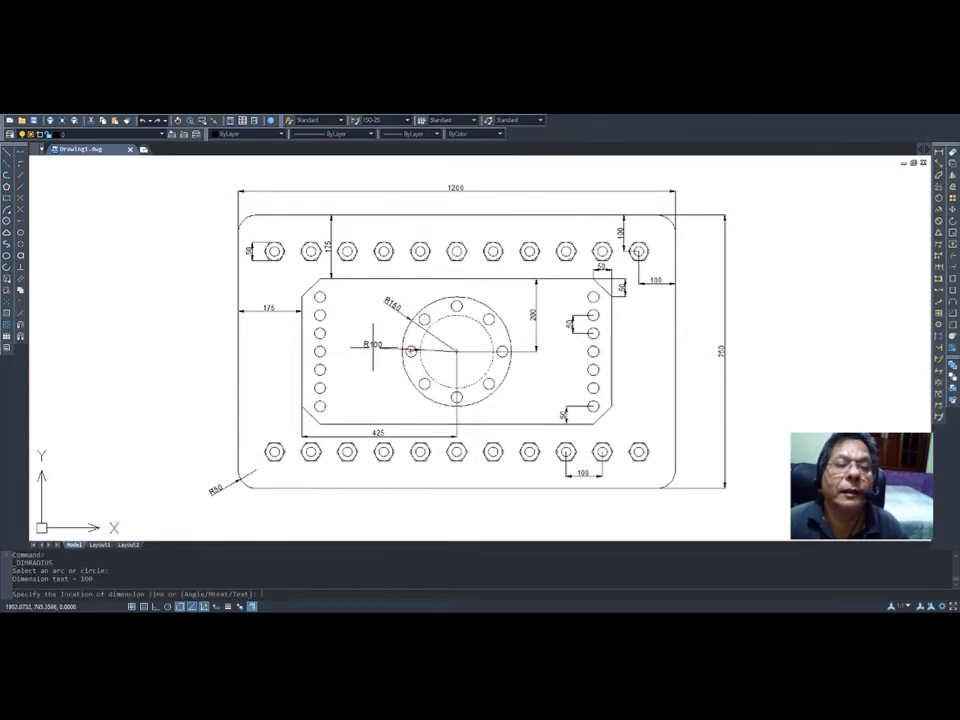
pyautogui.click(374, 330)
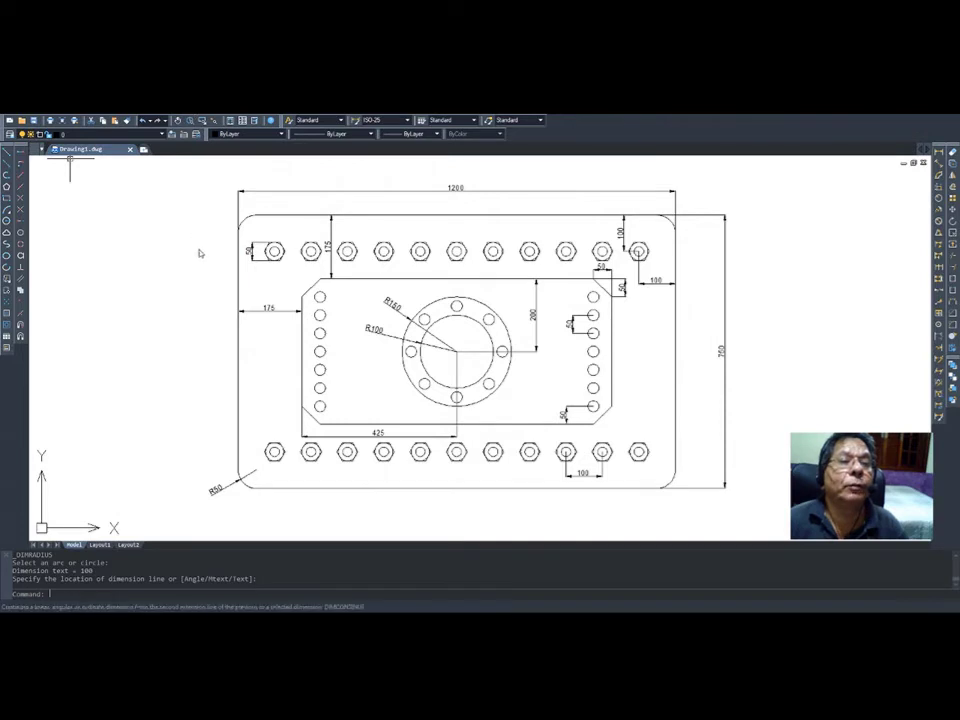
# - Add diameter dimensions to the lowest hole in the inner plate's left column and to the flange's lower-left bolt hole
pyautogui.click(203, 208)
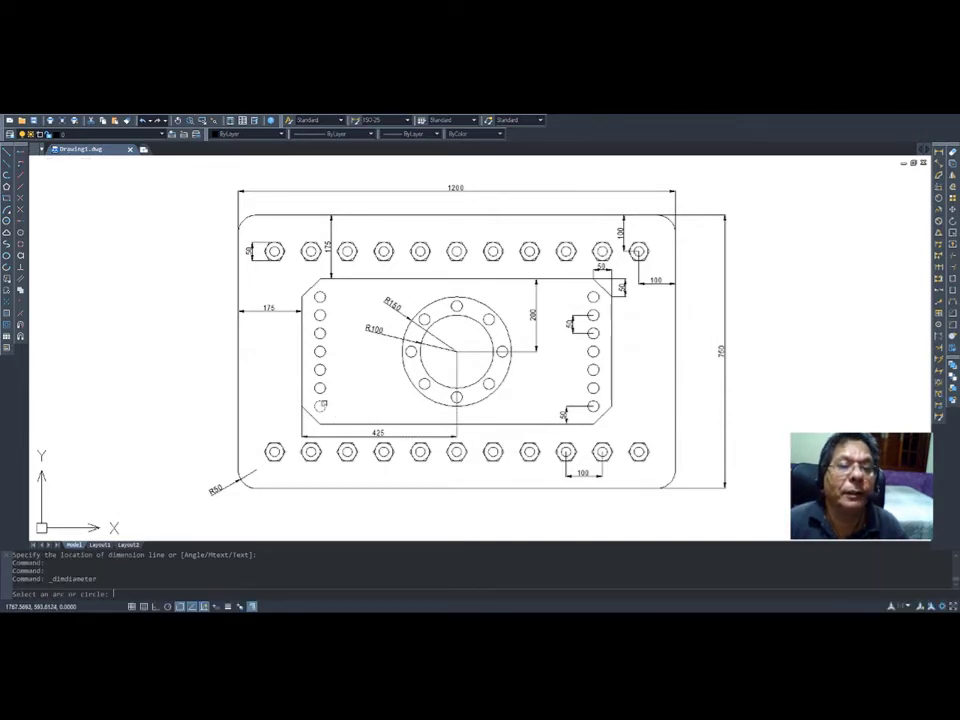
pyautogui.click(322, 403)
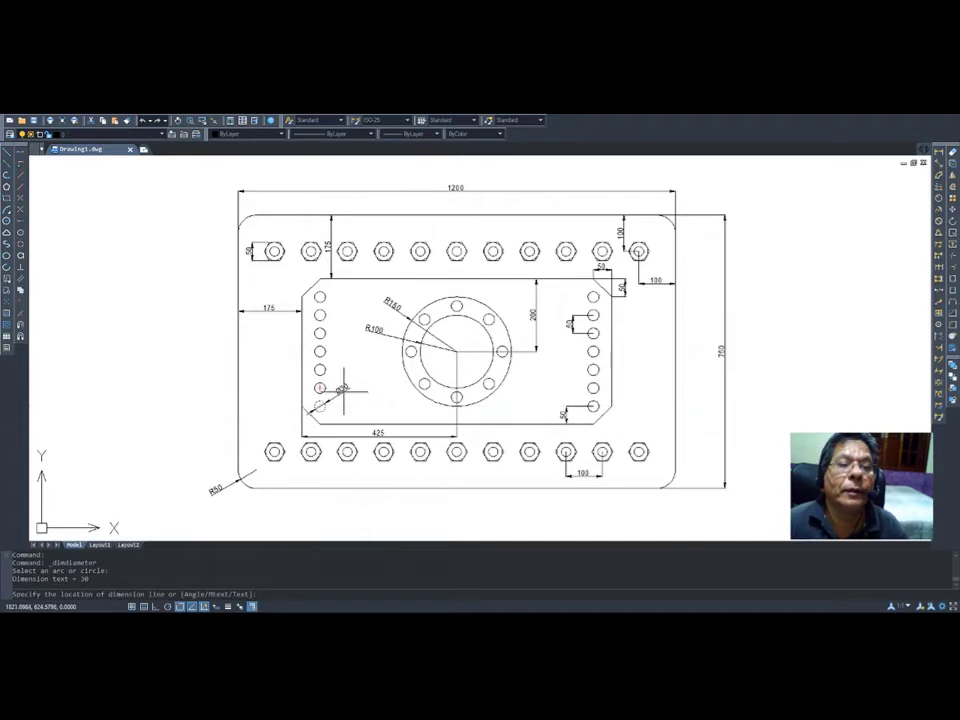
pyautogui.click(343, 390)
pyautogui.press('Return')
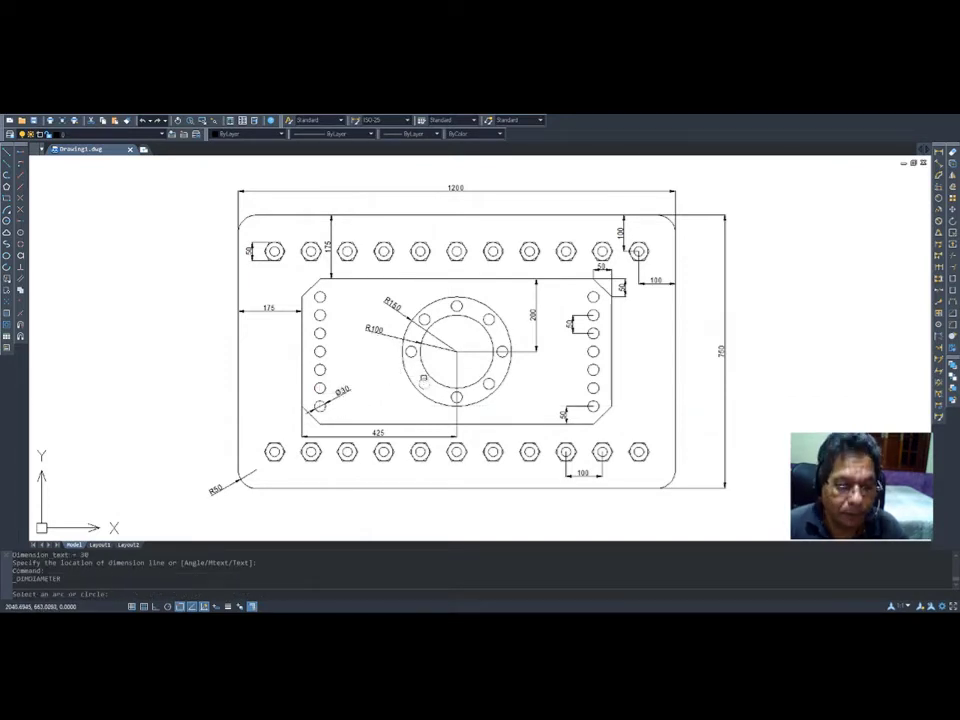
pyautogui.click(423, 380)
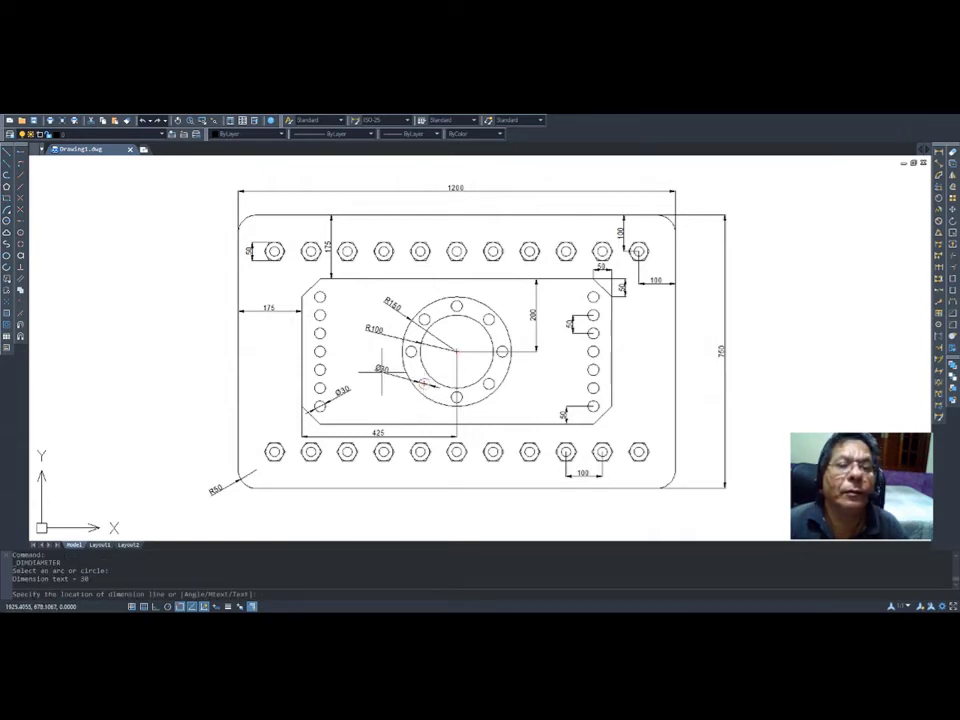
pyautogui.click(381, 371)
# - Add a diameter dimension to the bolt hole inside the upper-left hexagonal nut, placing its text below and right of the nut
pyautogui.press('Return')
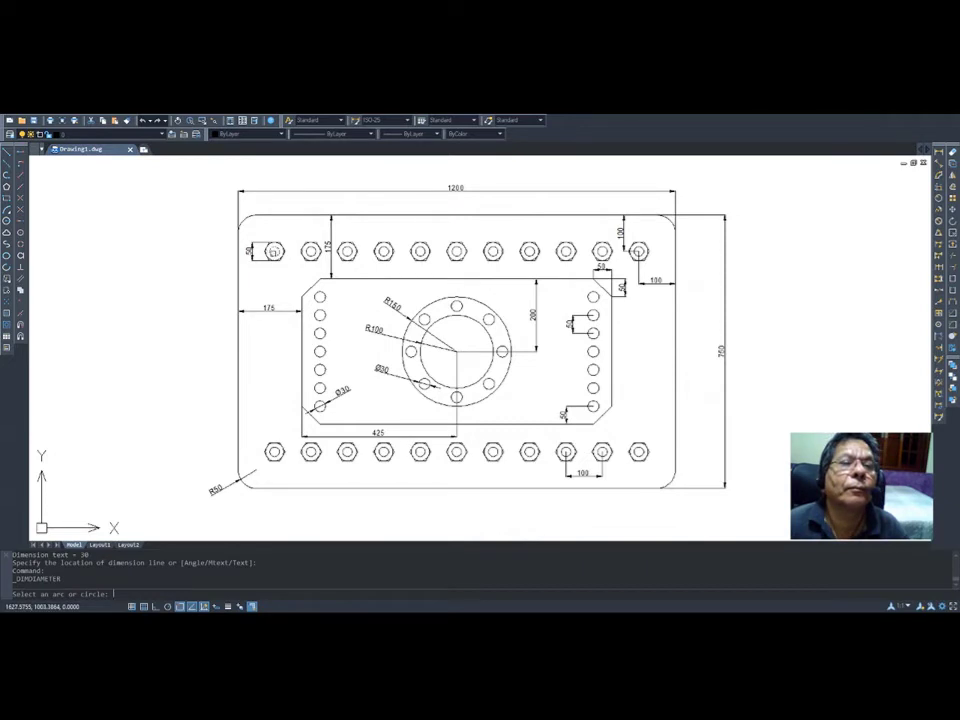
pyautogui.click(268, 246)
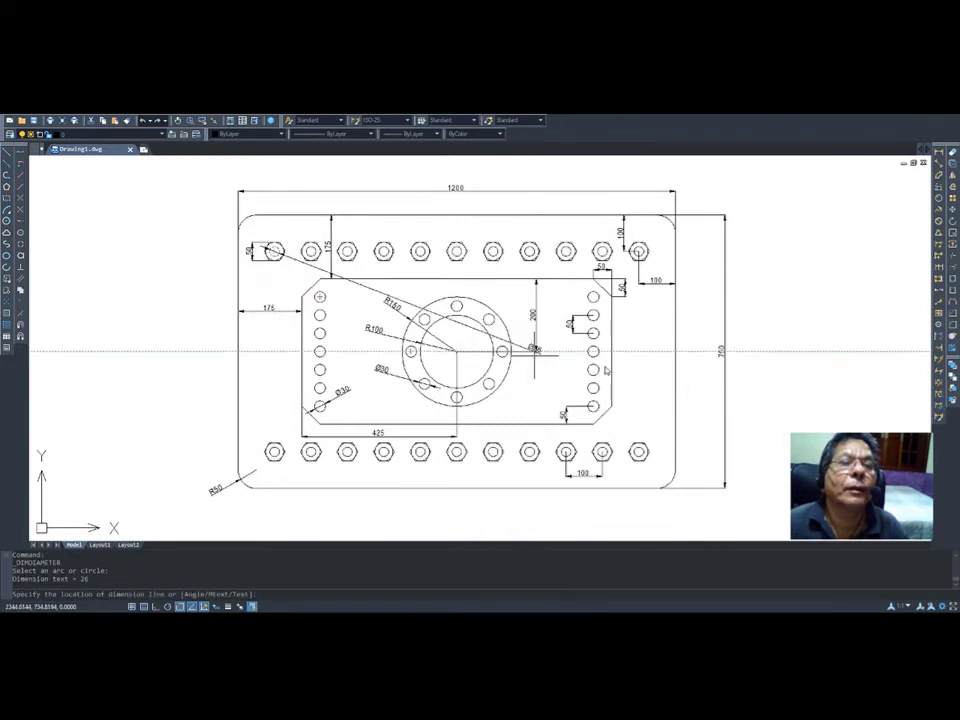
pyautogui.click(291, 271)
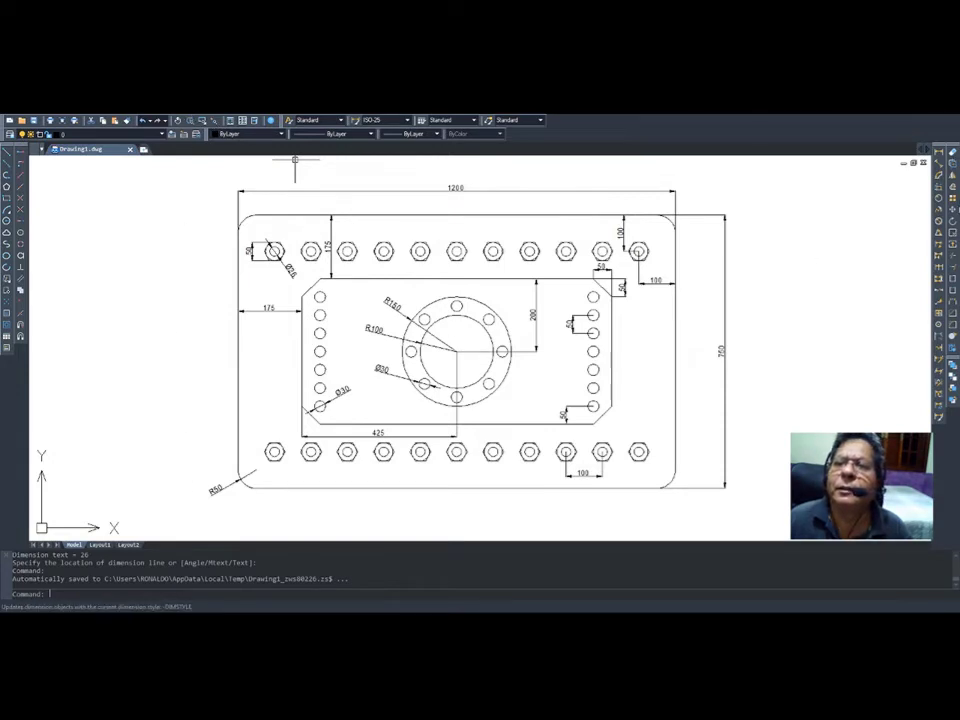
pyautogui.click(953, 199)
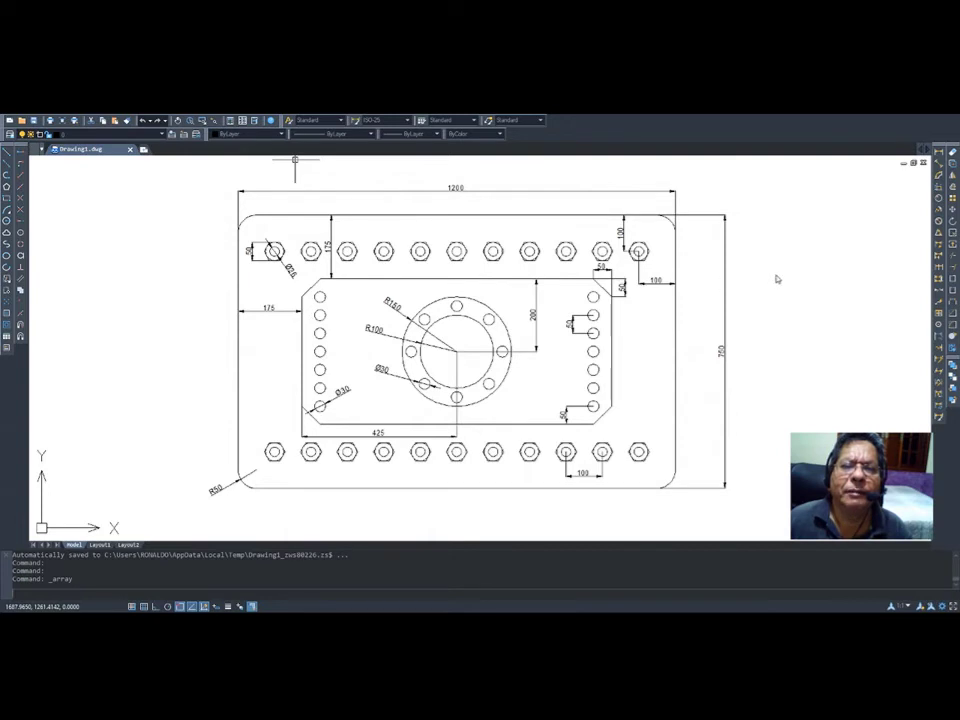
pyautogui.press('Escape')
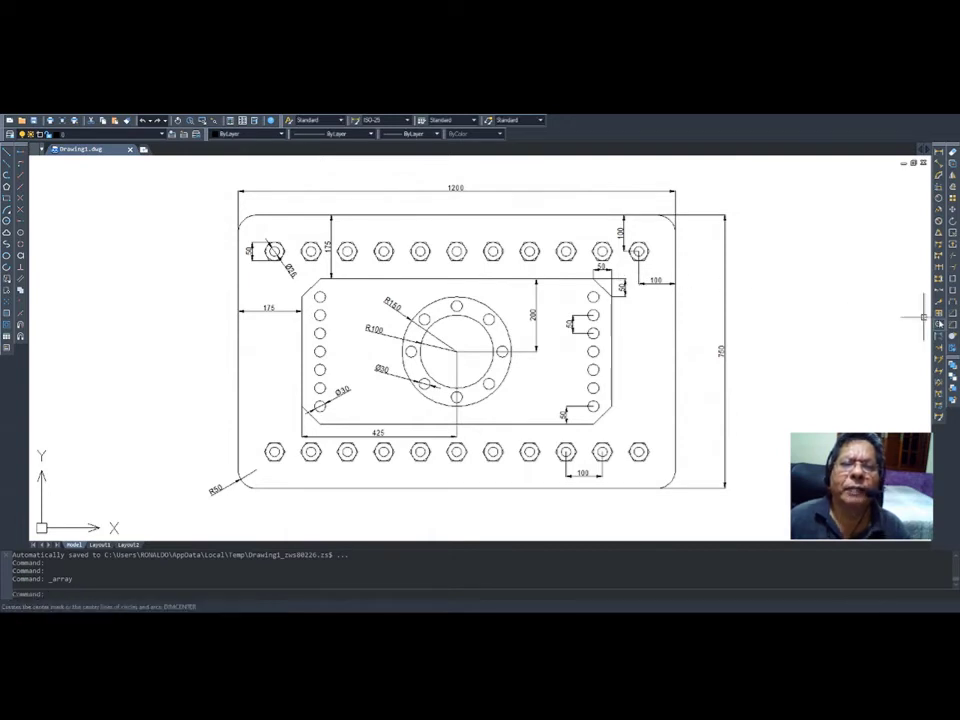
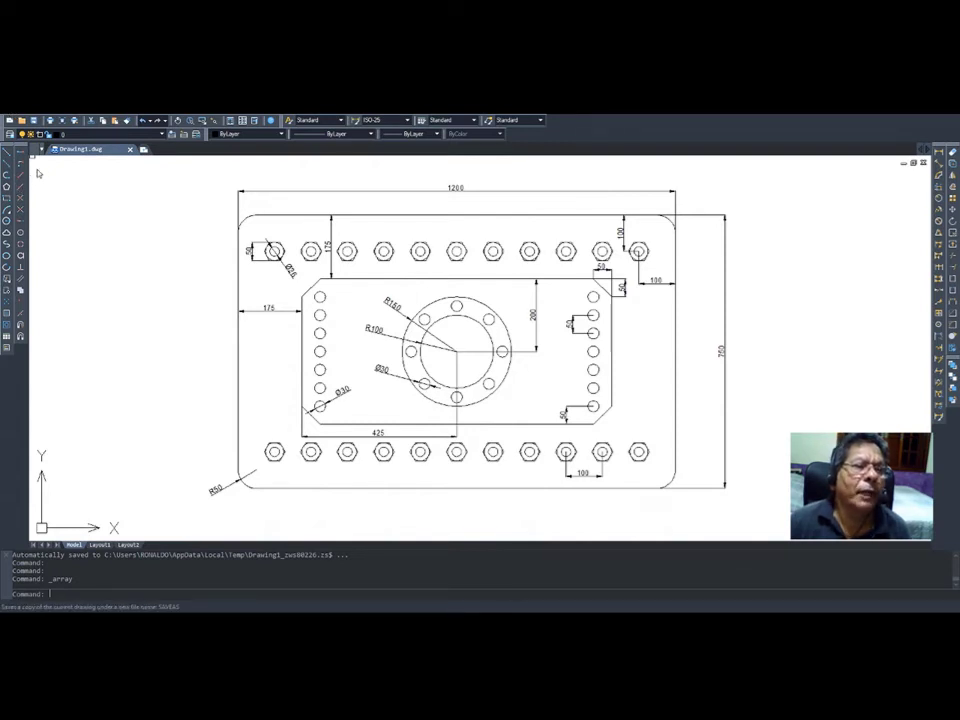
# - Save the dimensioned plate drawing under the file name PEÇA1
pyautogui.hotkey('ctrl', 'shift', 's')
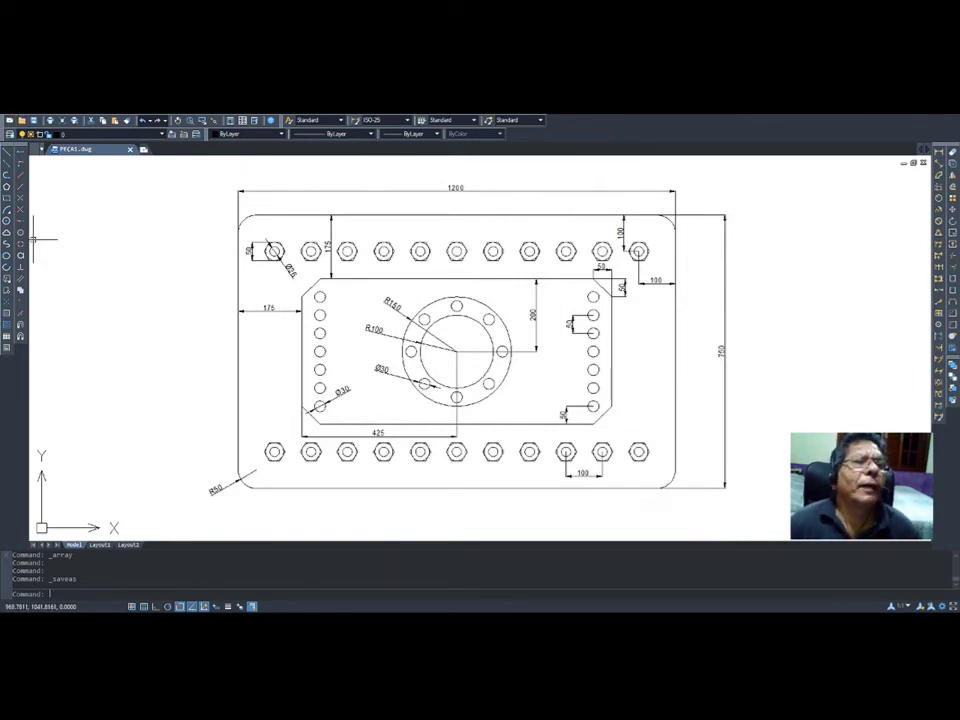
pyautogui.click(33, 121)
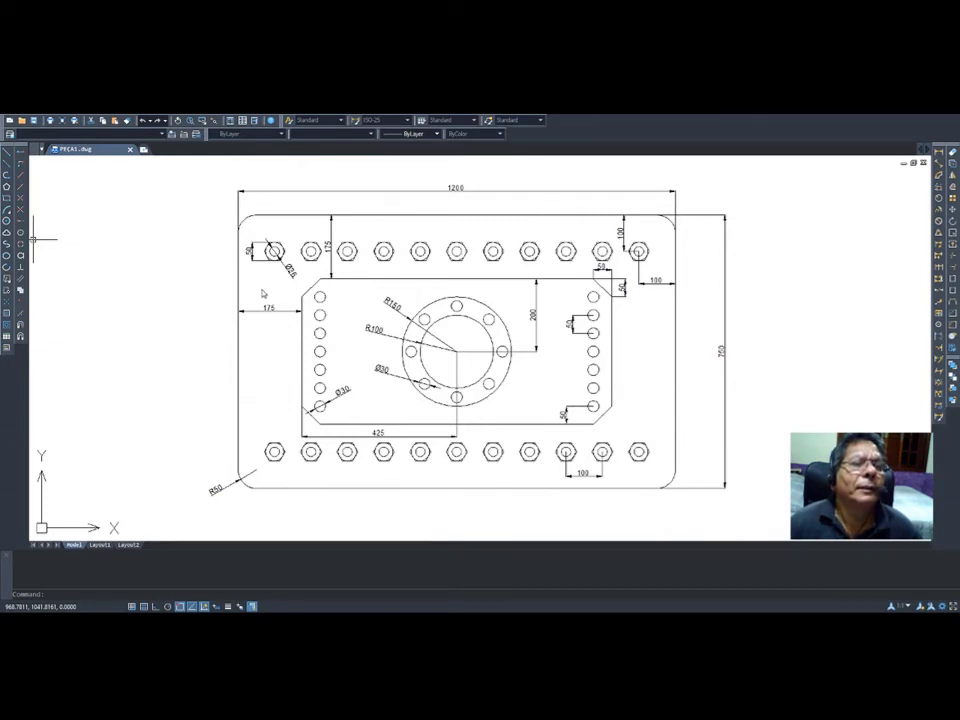
# - Create a new blank drawing and save it under the file name PEÇA 2
pyautogui.hotkey('ctrl', 'n')
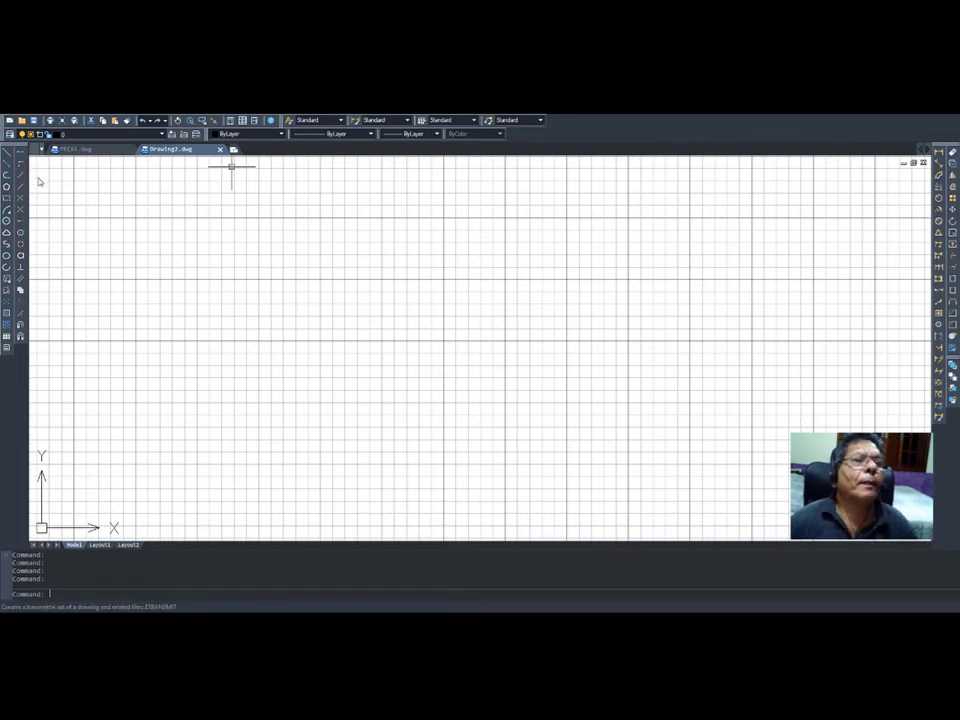
pyautogui.hotkey('ctrl', 'shift', 's')
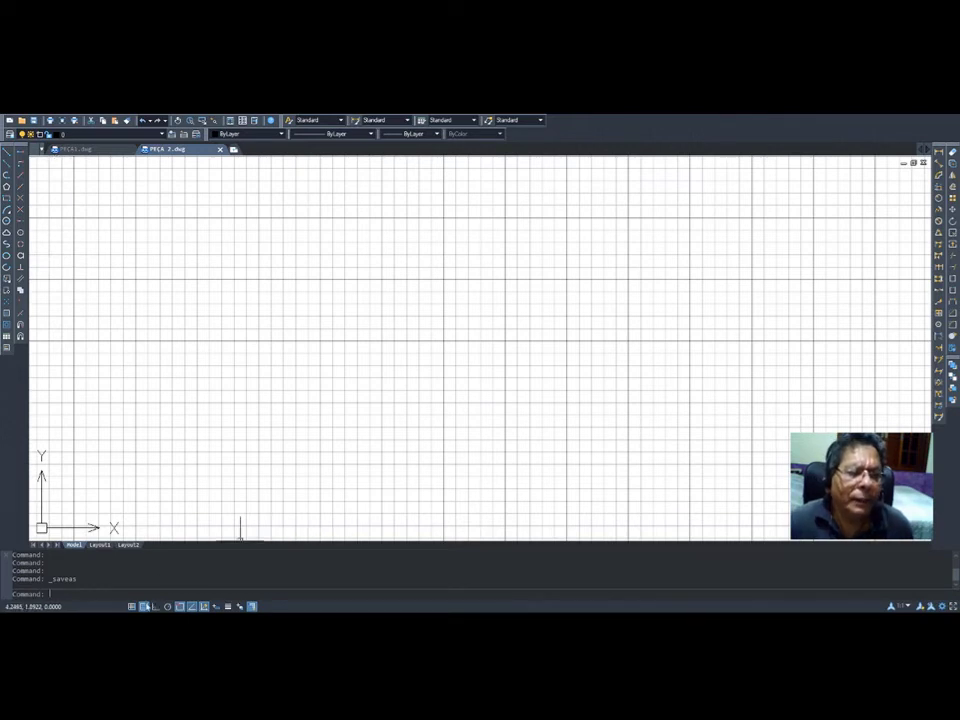
# - Hide the grid and draw a 90-unit horizontal line to the right, with Ortho on
pyautogui.click(143, 606)
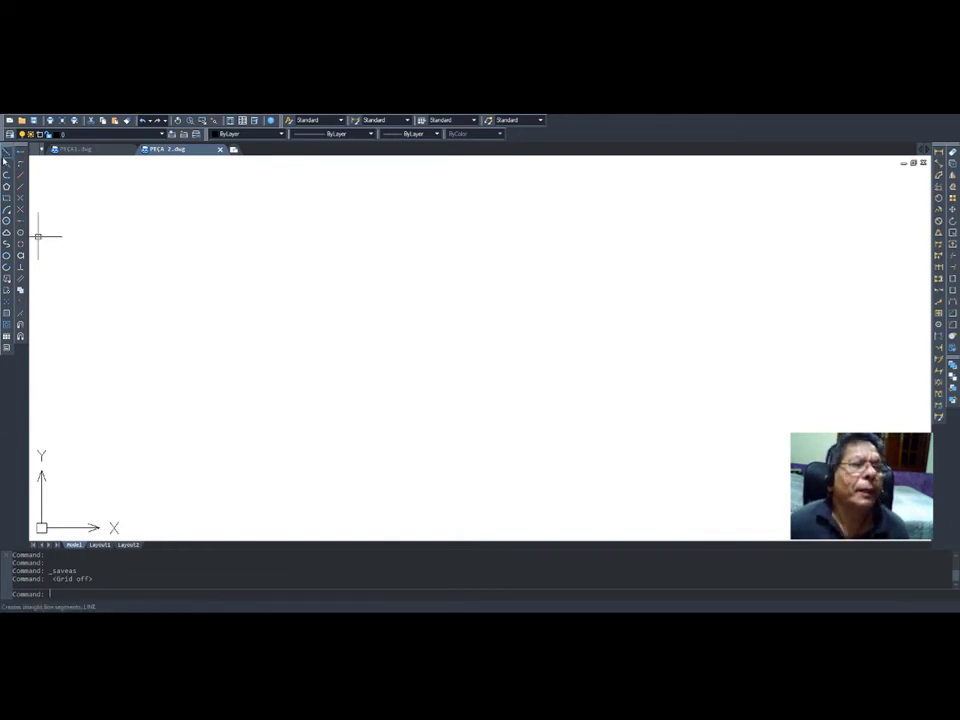
pyautogui.click(20, 163)
pyautogui.click(331, 271)
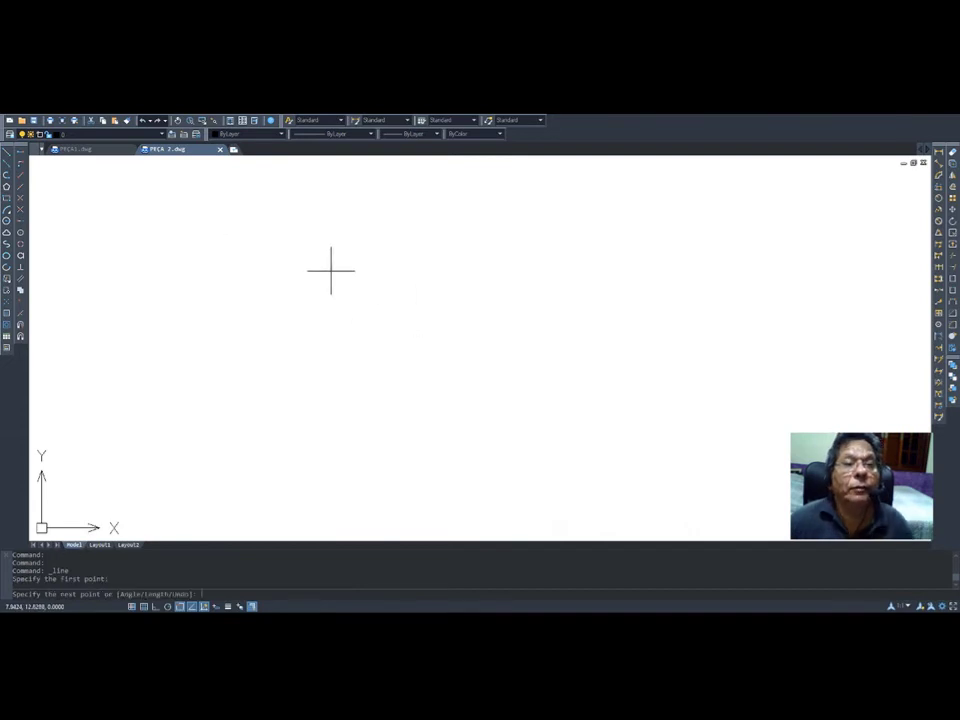
pyautogui.press('F8')
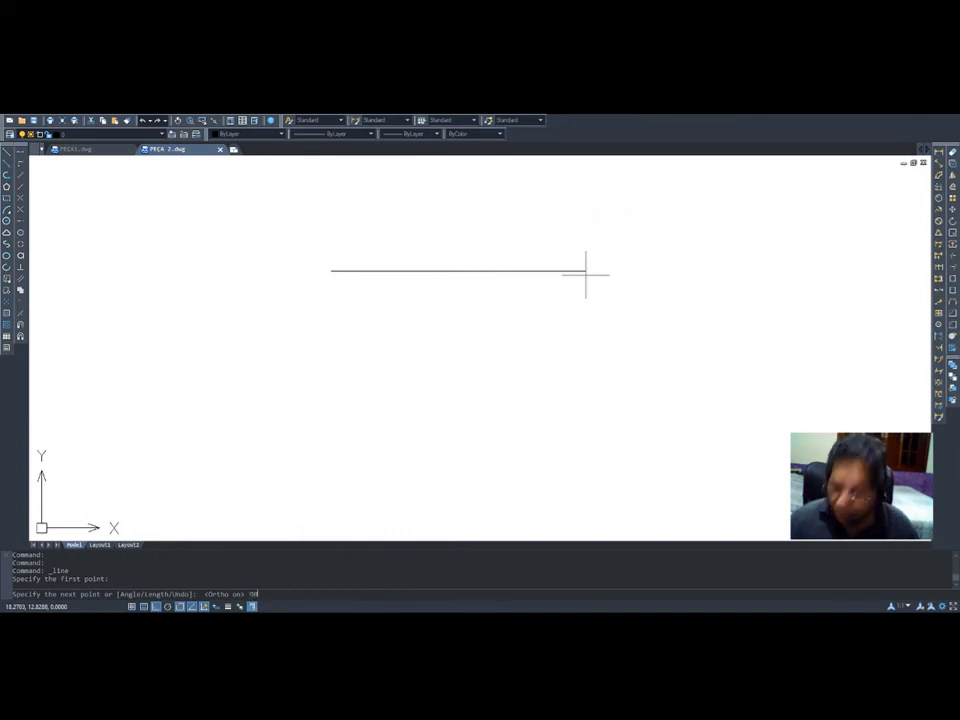
pyautogui.write('90')
pyautogui.press('Return')
# - Continue the line 60 units down and 90 units left, then close it into a rectangle
pyautogui.scroll(-6, 690, 364)
pyautogui.scroll(-2, 856, 324)
pyautogui.scroll(3, 872, 340)
pyautogui.scroll(-5, 821, 330)
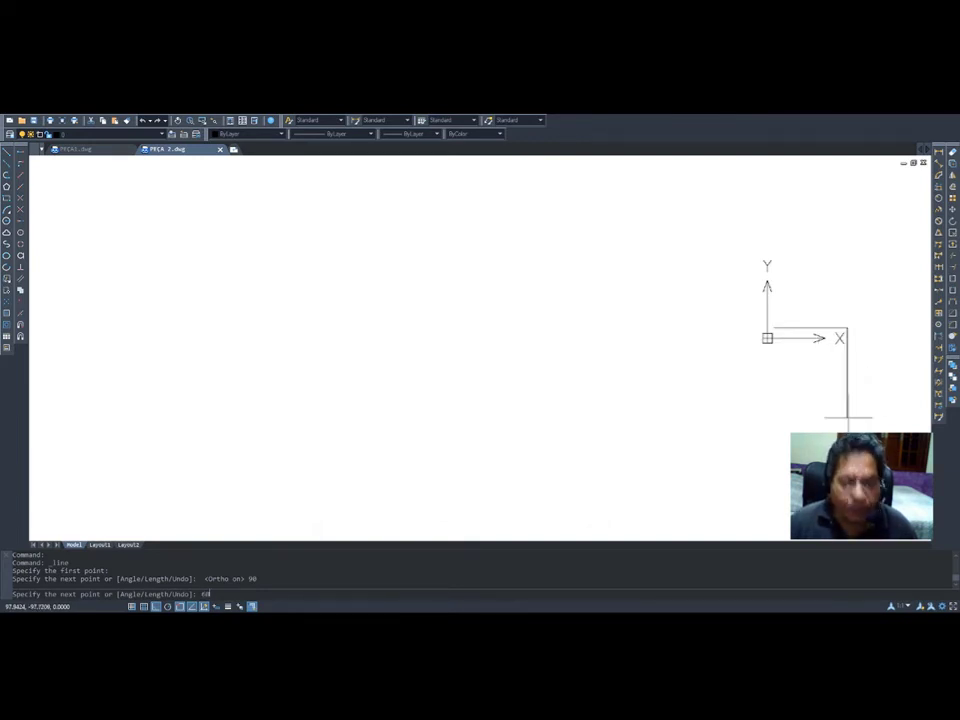
pyautogui.press('Return')
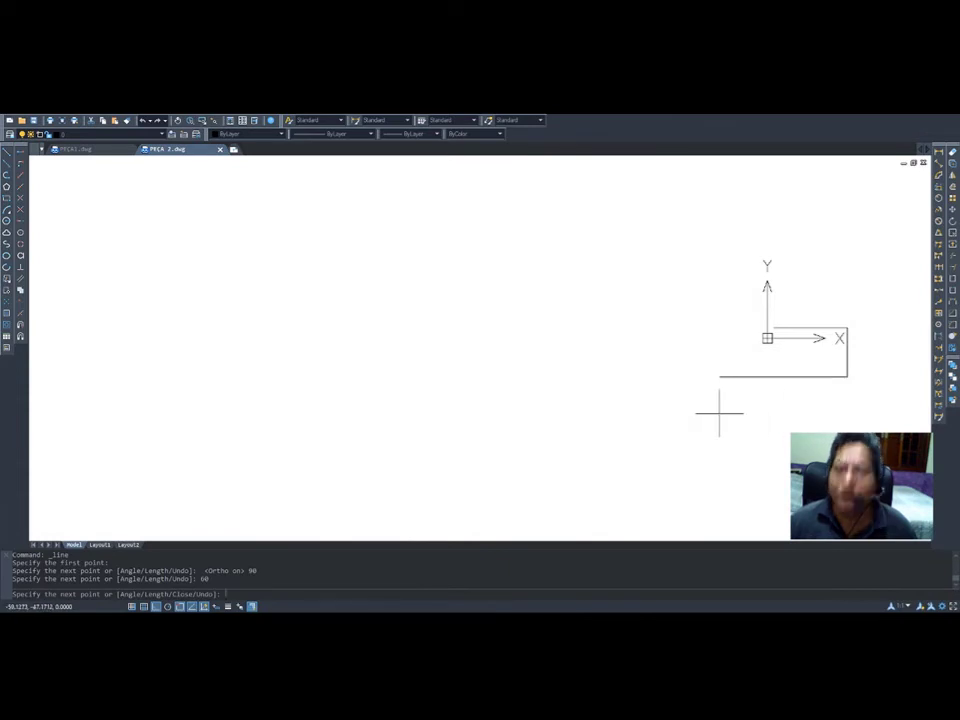
pyautogui.write('60')
pyautogui.press('Return')
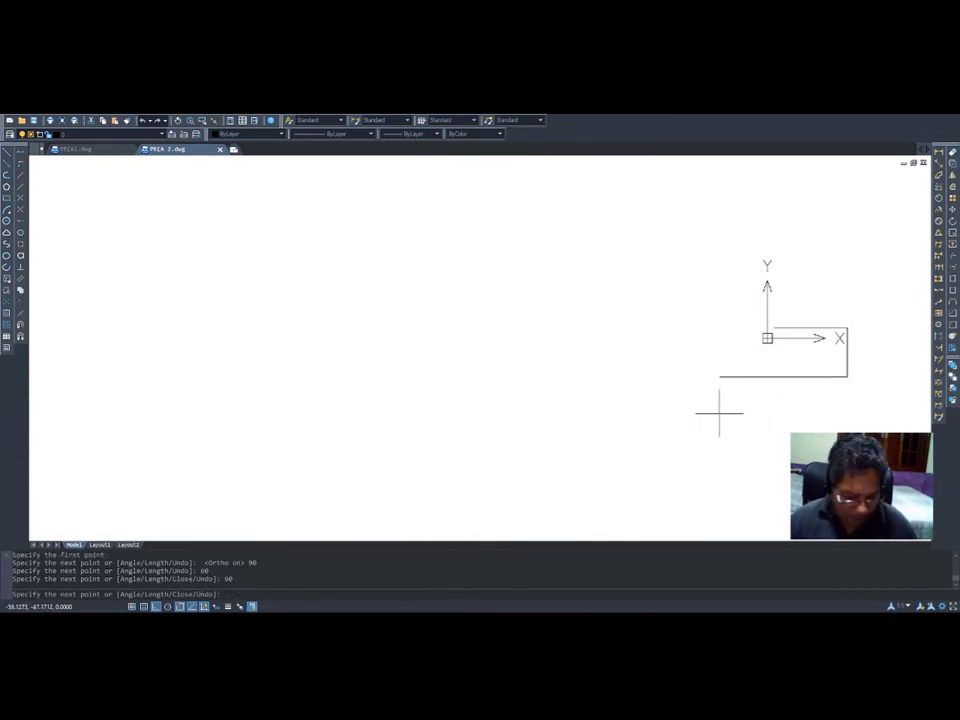
pyautogui.press('Return')
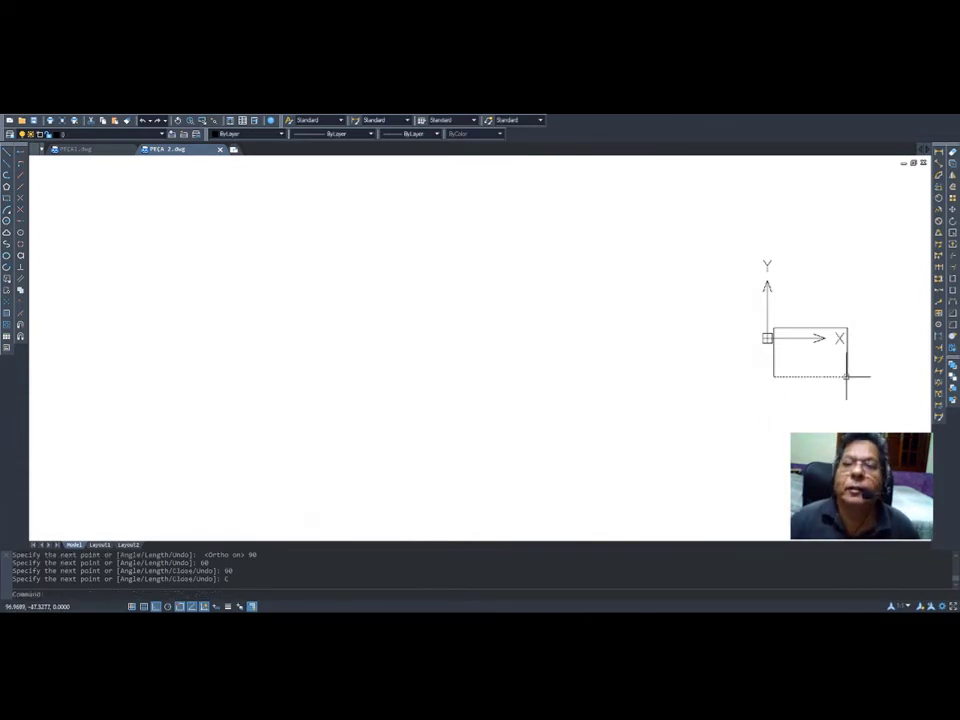
pyautogui.scroll(6, 849, 330)
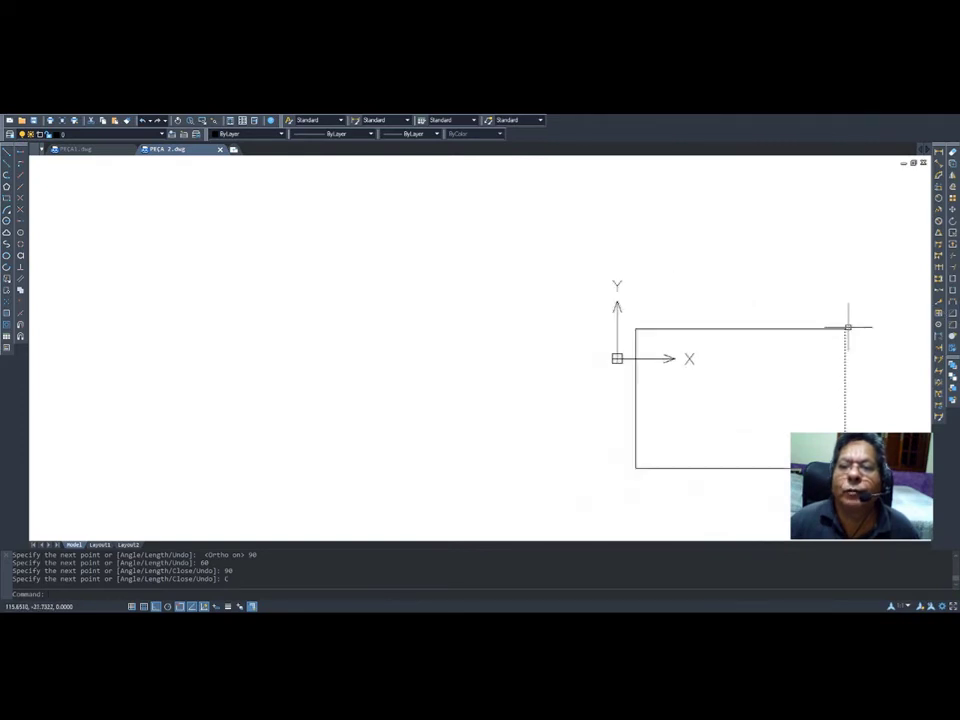
pyautogui.scroll(-2, 818, 376)
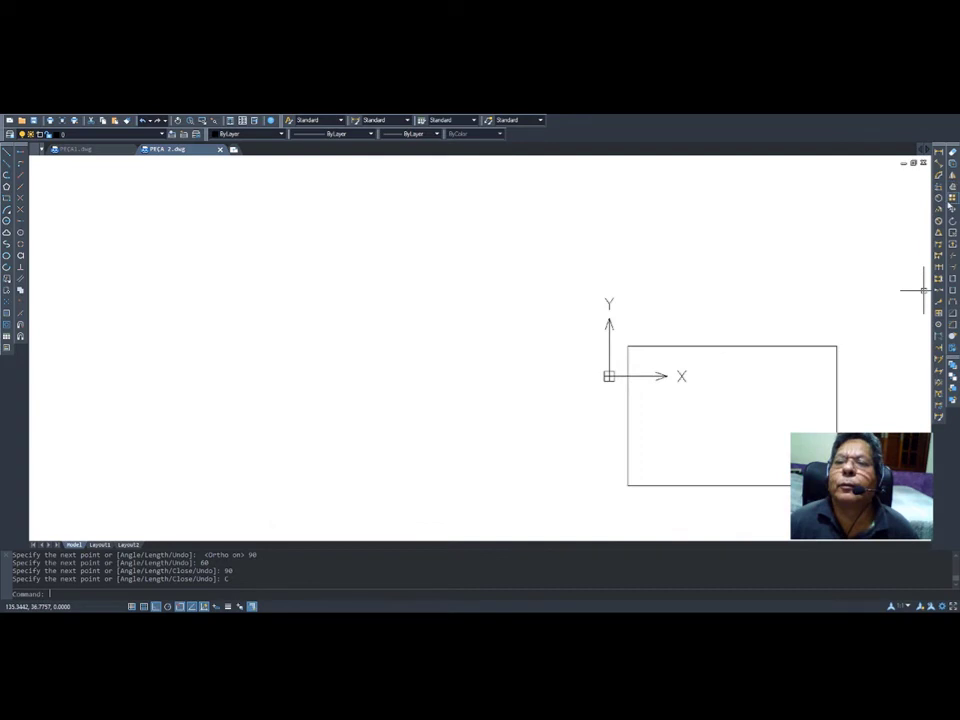
# - Move the rectangle by its upper-right corner about 37 units right and 65 units up, with Ortho off
pyautogui.click(939, 210)
pyautogui.click(618, 317)
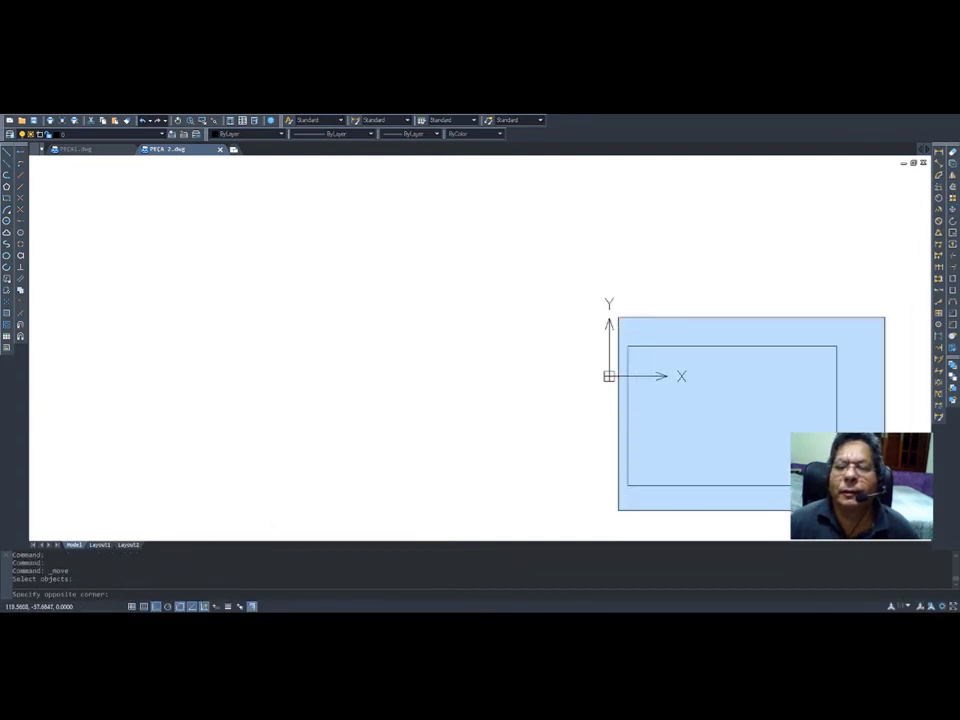
pyautogui.click(884, 508)
pyautogui.press('Return')
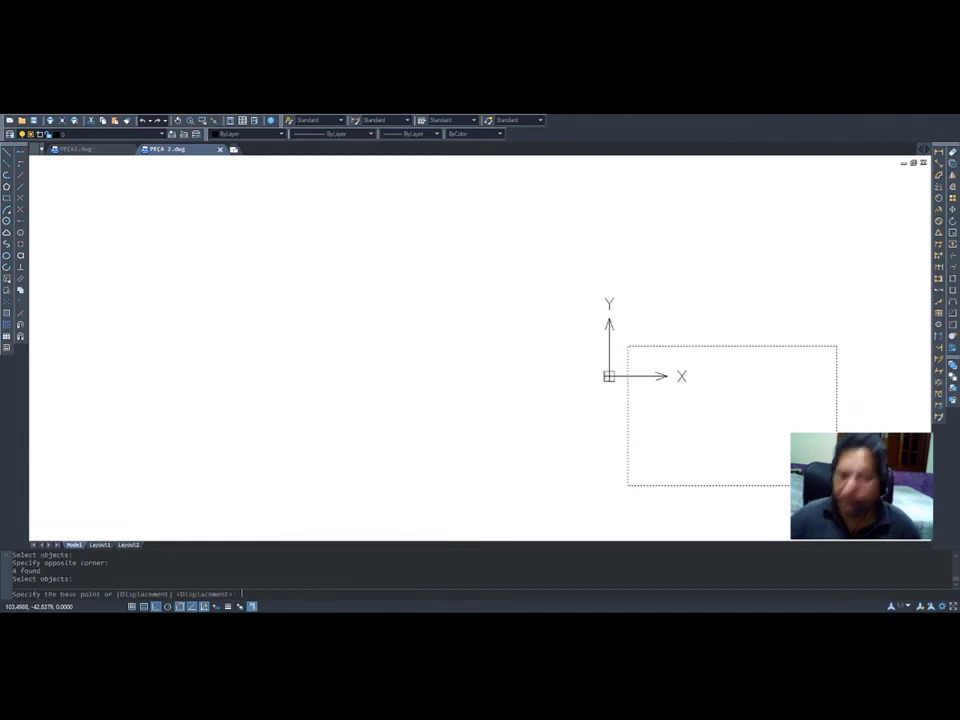
pyautogui.click(837, 346)
pyautogui.press('F8')
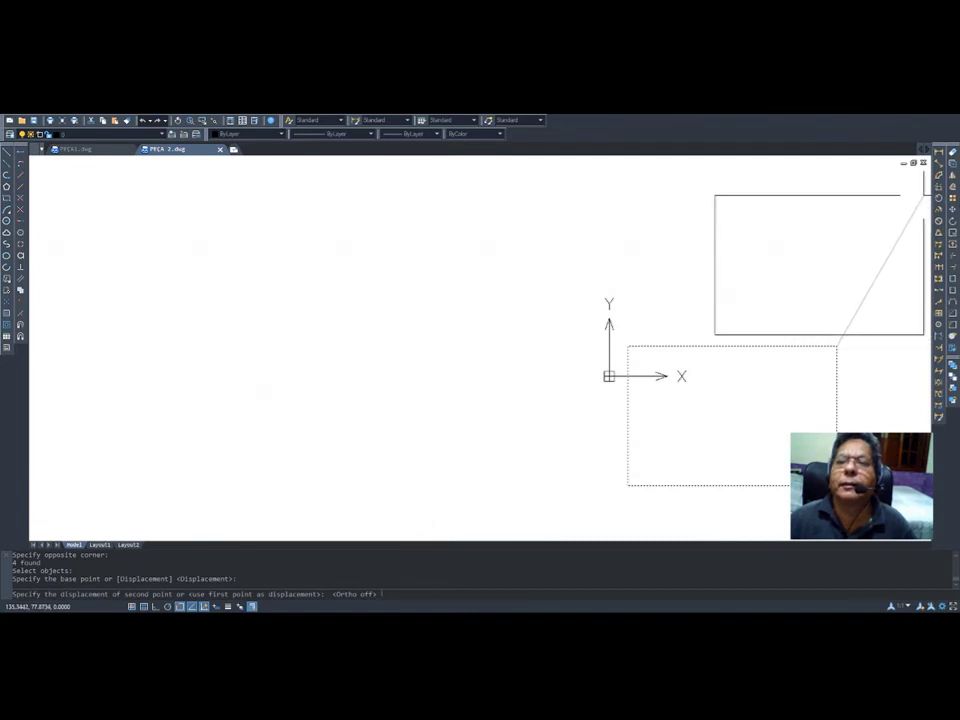
pyautogui.click(925, 195)
pyautogui.scroll(-2, 821, 268)
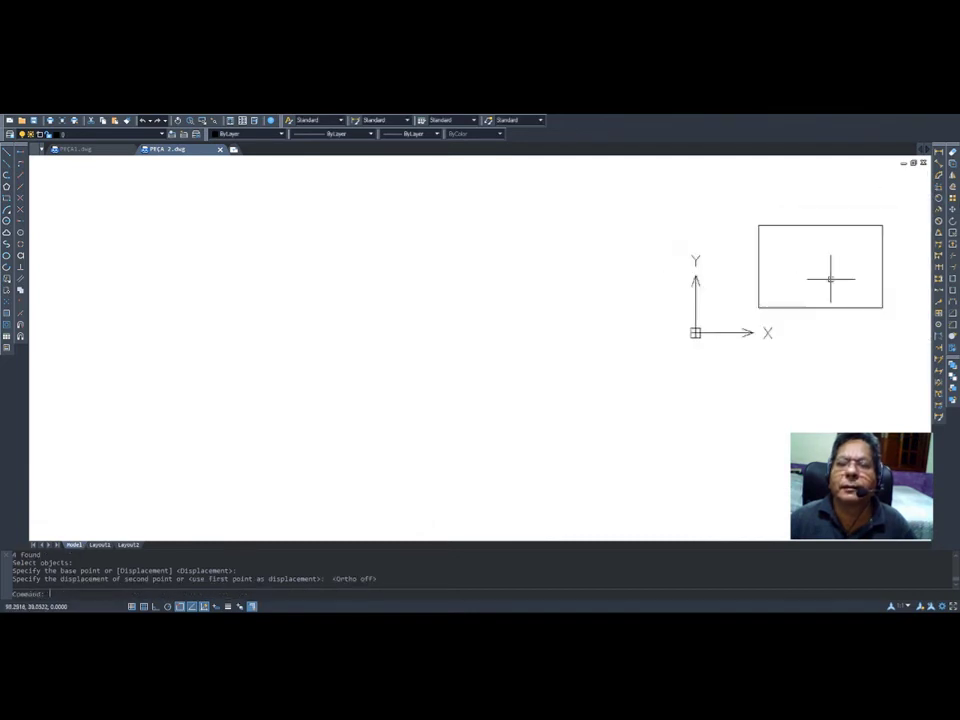
# - Move the rectangle by its lower-right corner about 99 units right and 12 units up, clear of the origin
pyautogui.click(177, 120)
pyautogui.moveTo(545, 265); pyautogui.dragTo(154, 326)
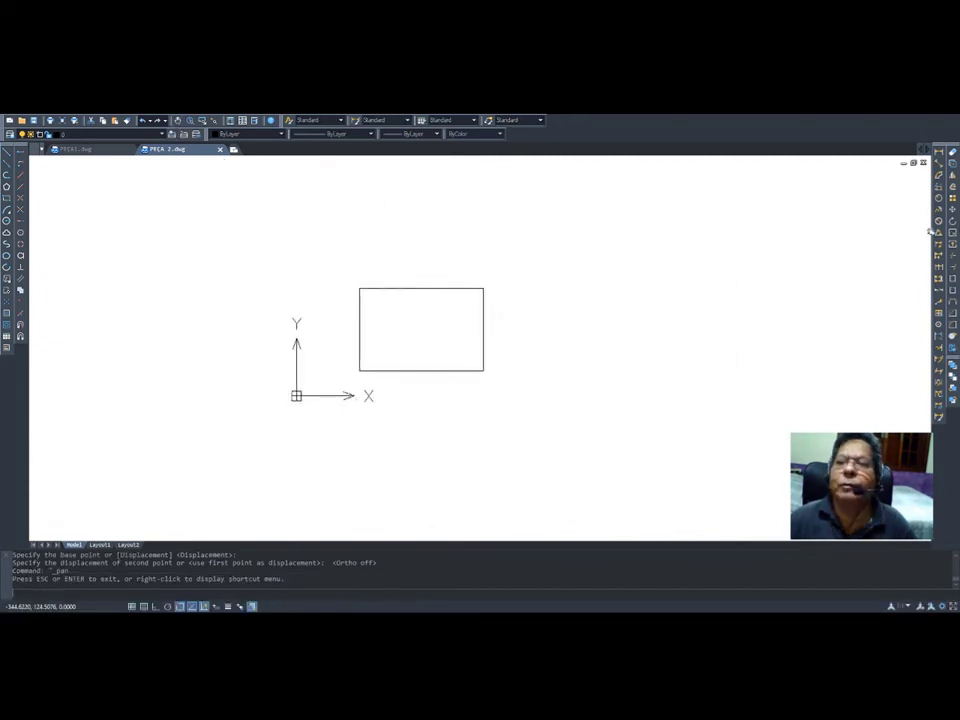
pyautogui.click(952, 210)
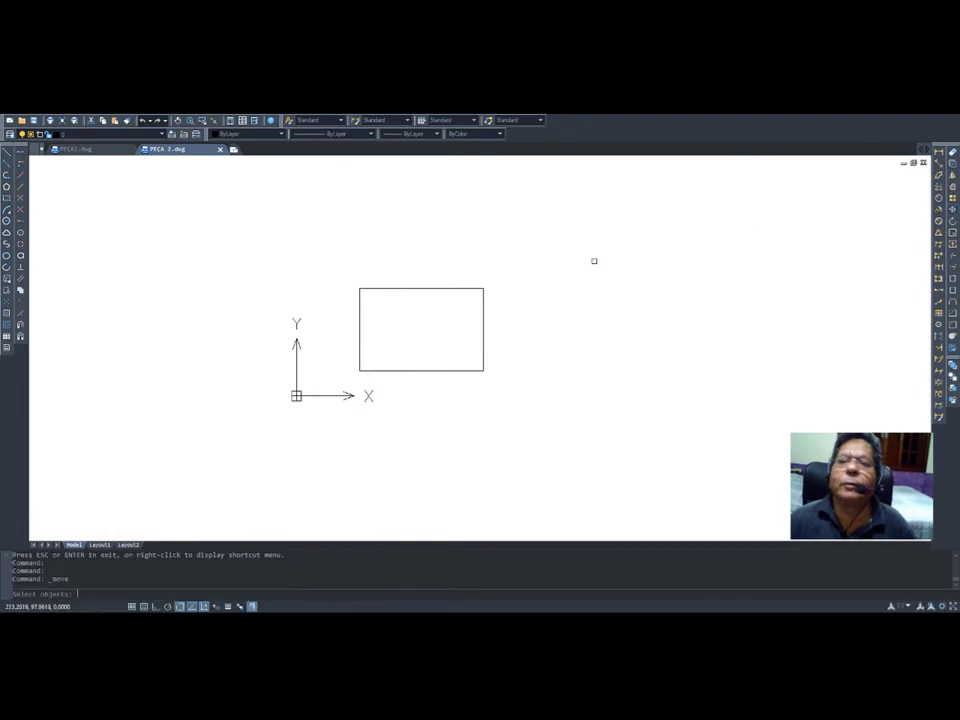
pyautogui.click(339, 263)
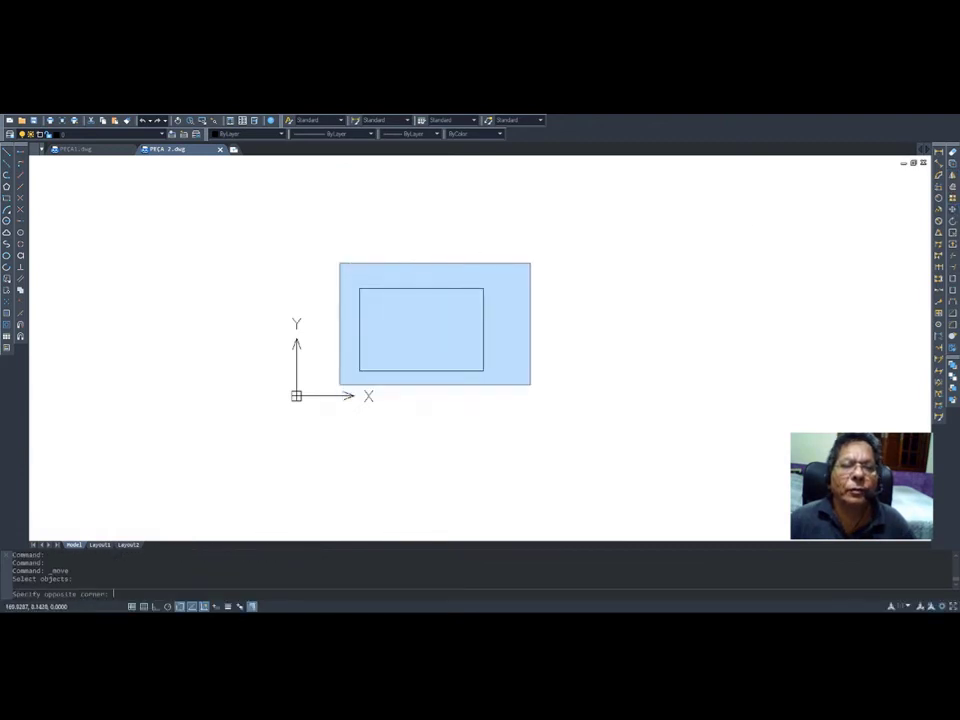
pyautogui.click(530, 384)
pyautogui.press('Return')
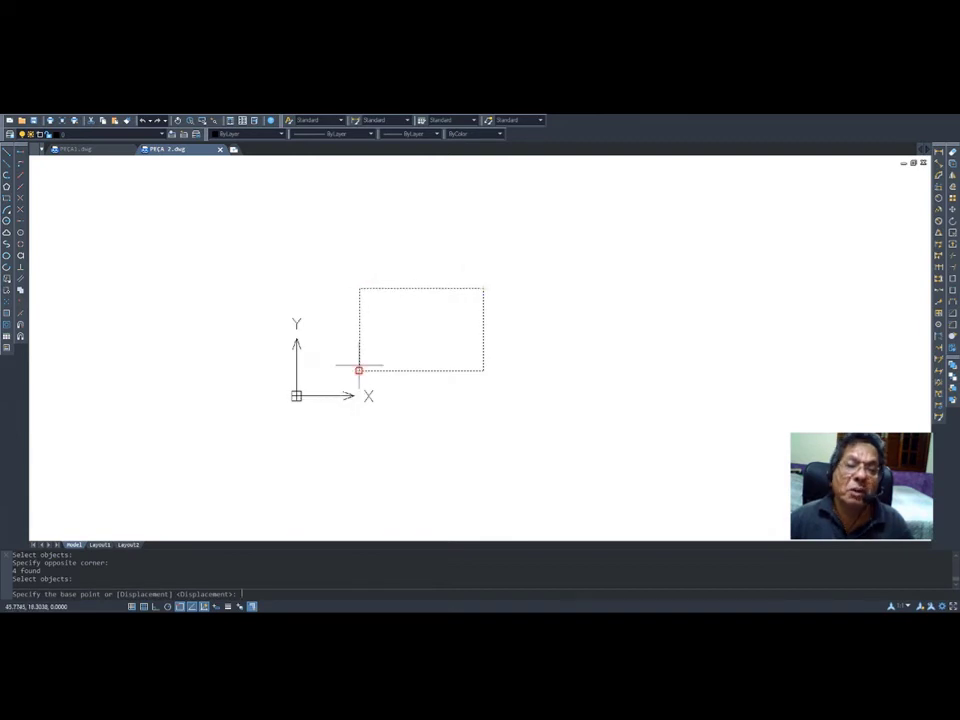
pyautogui.click(483, 371)
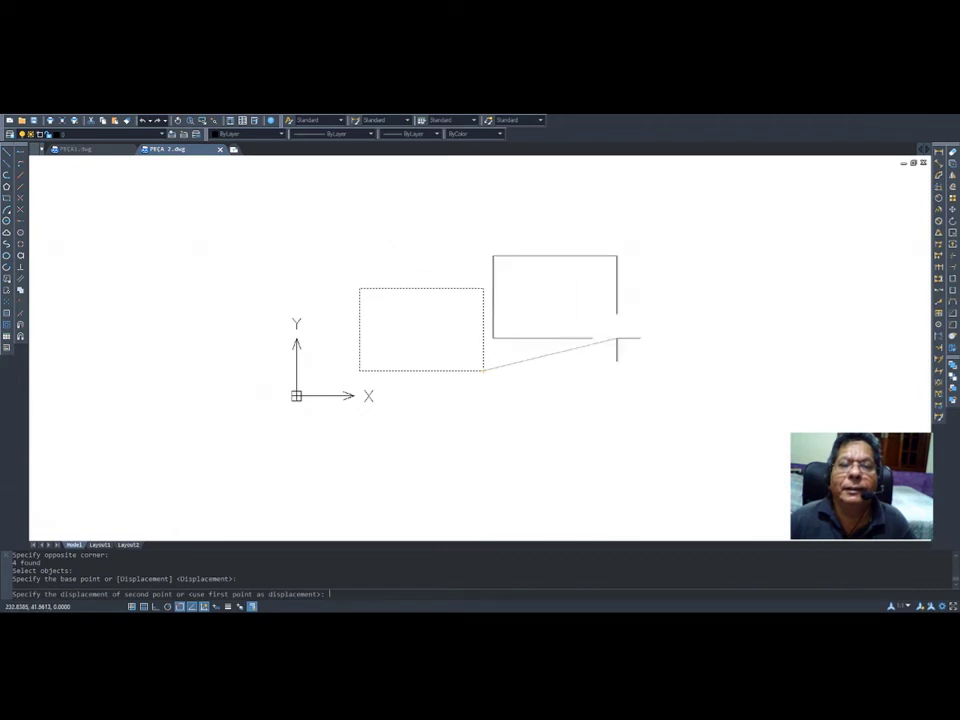
pyautogui.click(617, 354)
pyautogui.scroll(5, 632, 326)
pyautogui.scroll(3, 366, 167)
pyautogui.scroll(-3, 364, 171)
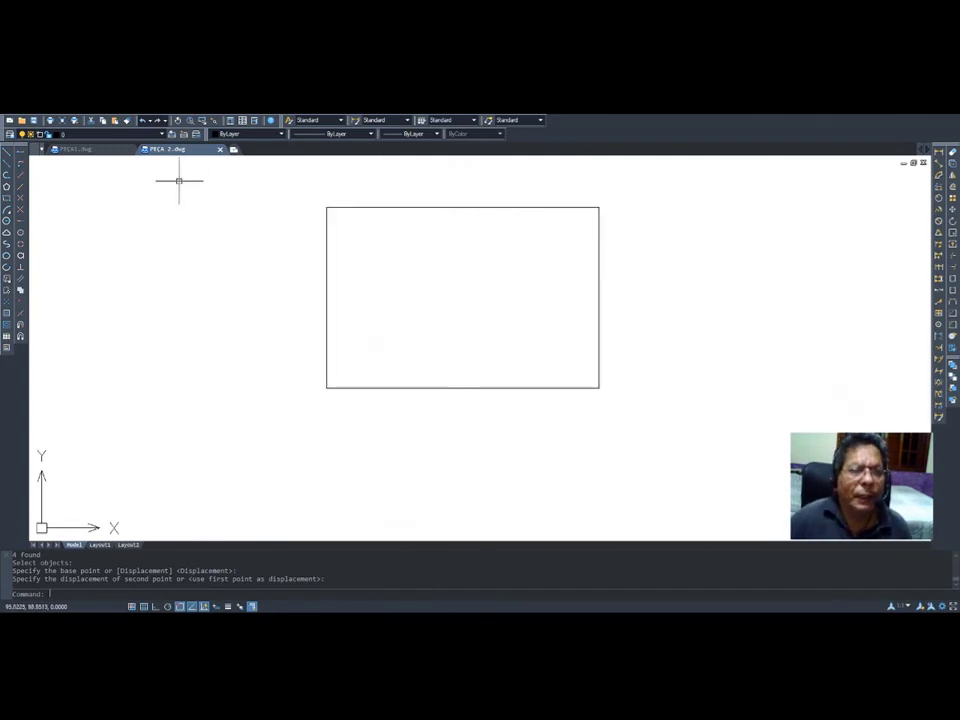
# - Draw a circle of radius 10 centred on the rectangle's lower-left corner
pyautogui.click(7, 222)
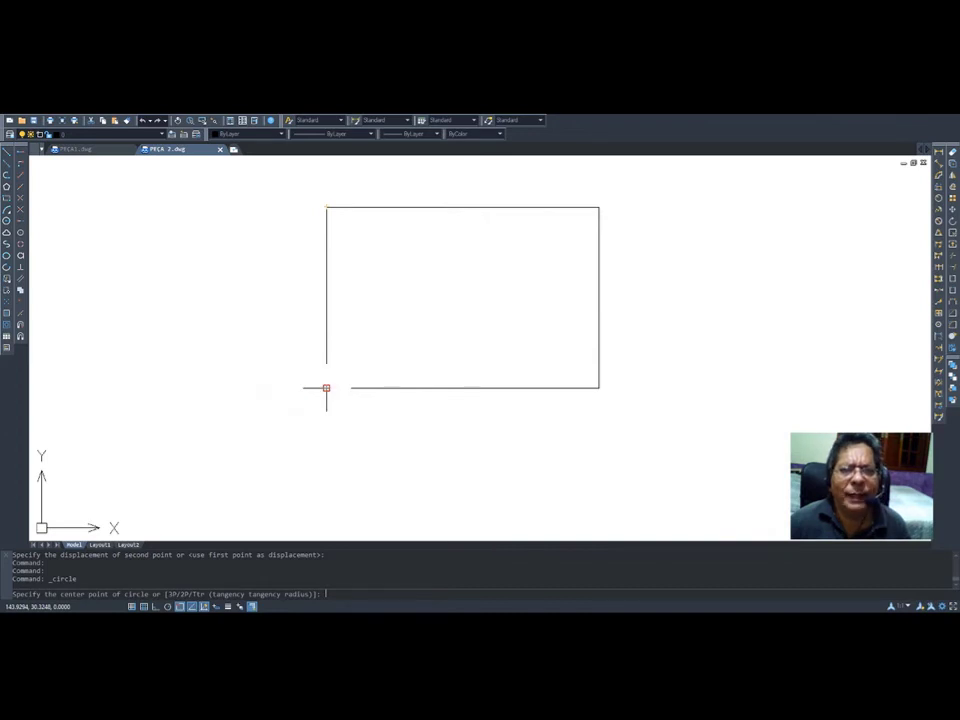
pyautogui.click(326, 388)
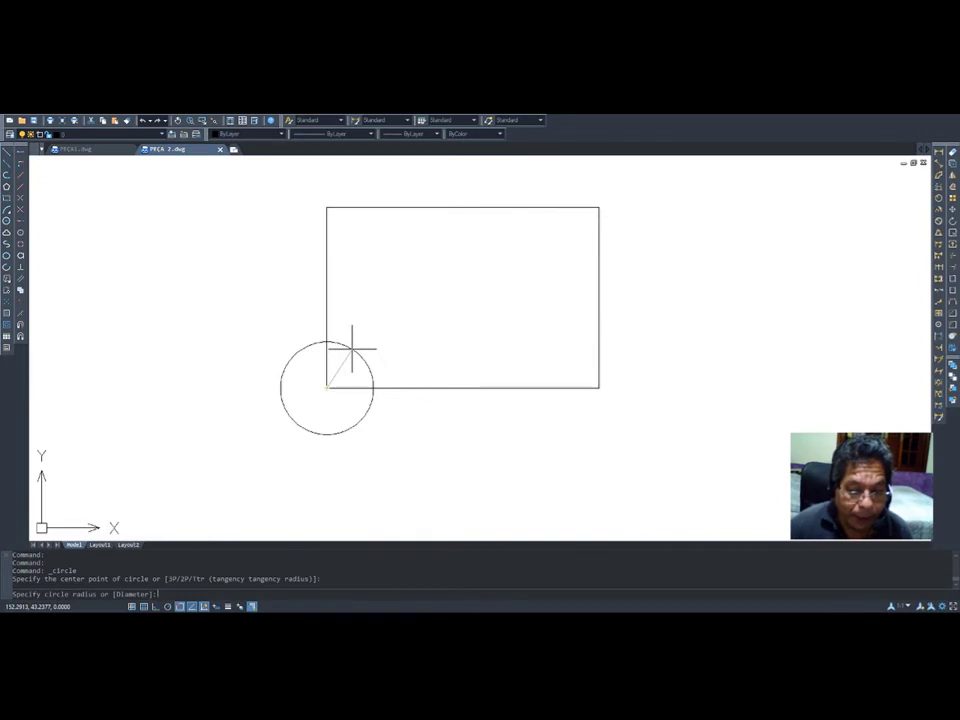
pyautogui.write('10')
pyautogui.press('Return')
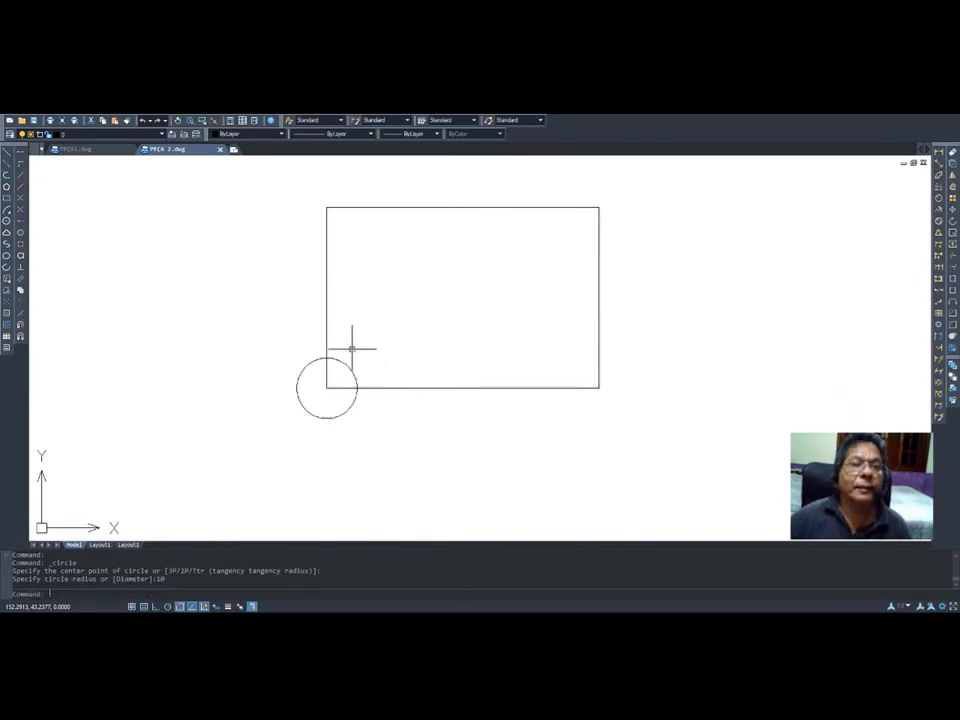
# - Copy the radius 10 circle from the lower-left corner to the rectangle's other three corners
pyautogui.click(953, 165)
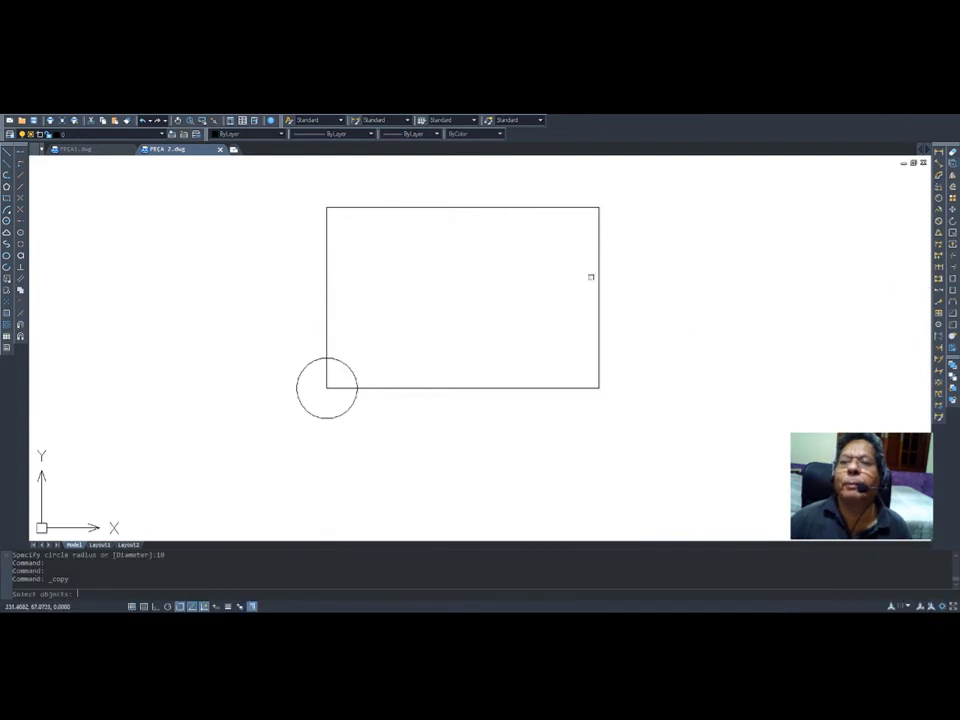
pyautogui.click(306, 366)
pyautogui.press('Return')
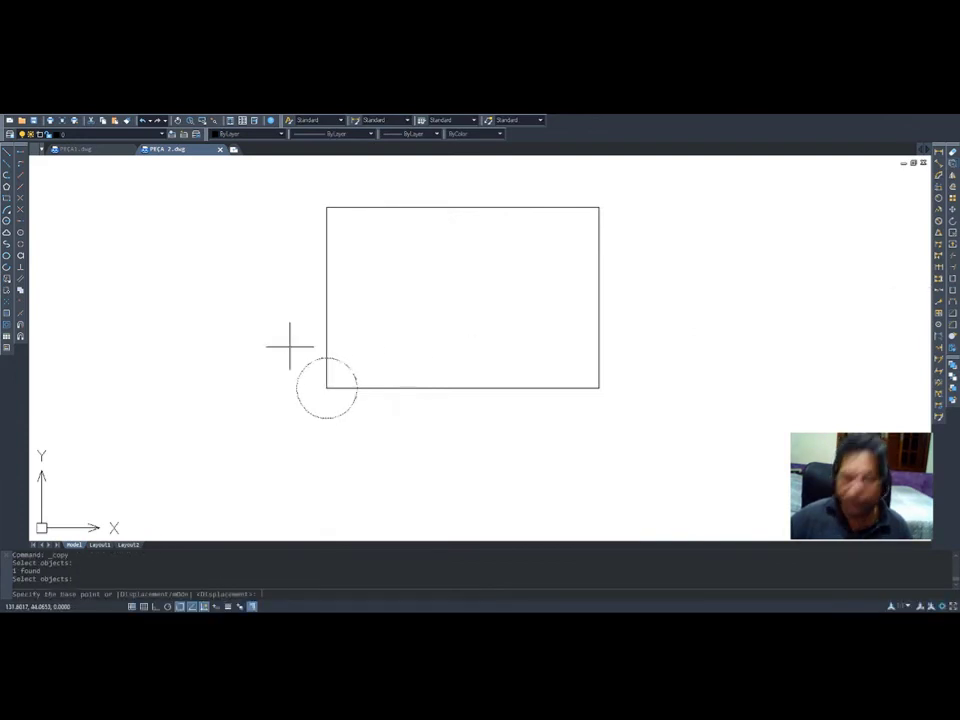
pyautogui.click(326, 387)
pyautogui.click(598, 387)
pyautogui.click(598, 206)
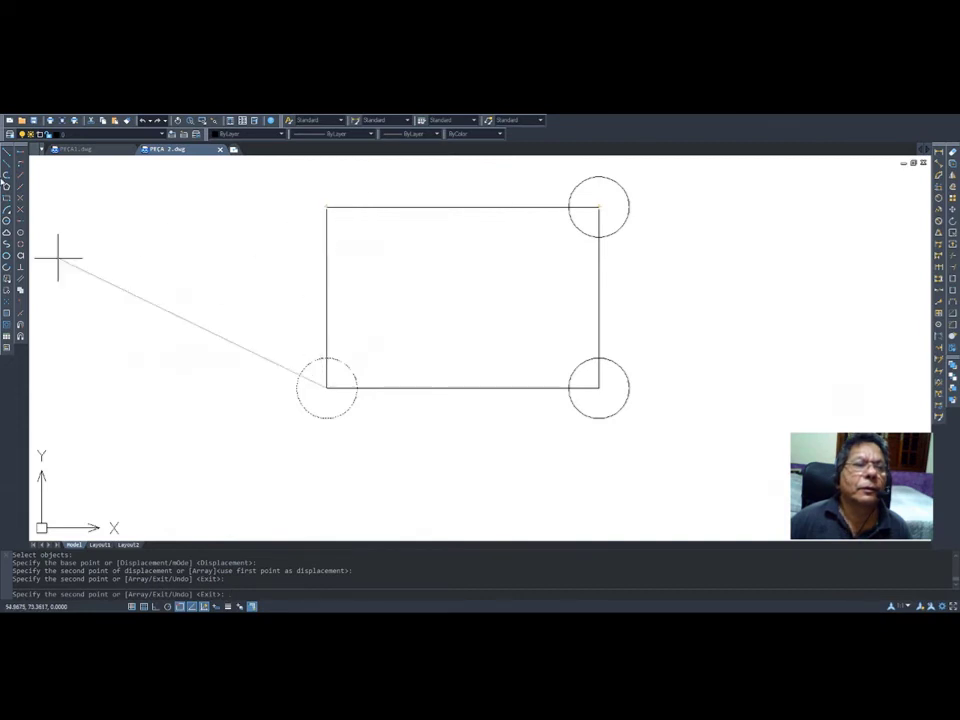
pyautogui.click(326, 206)
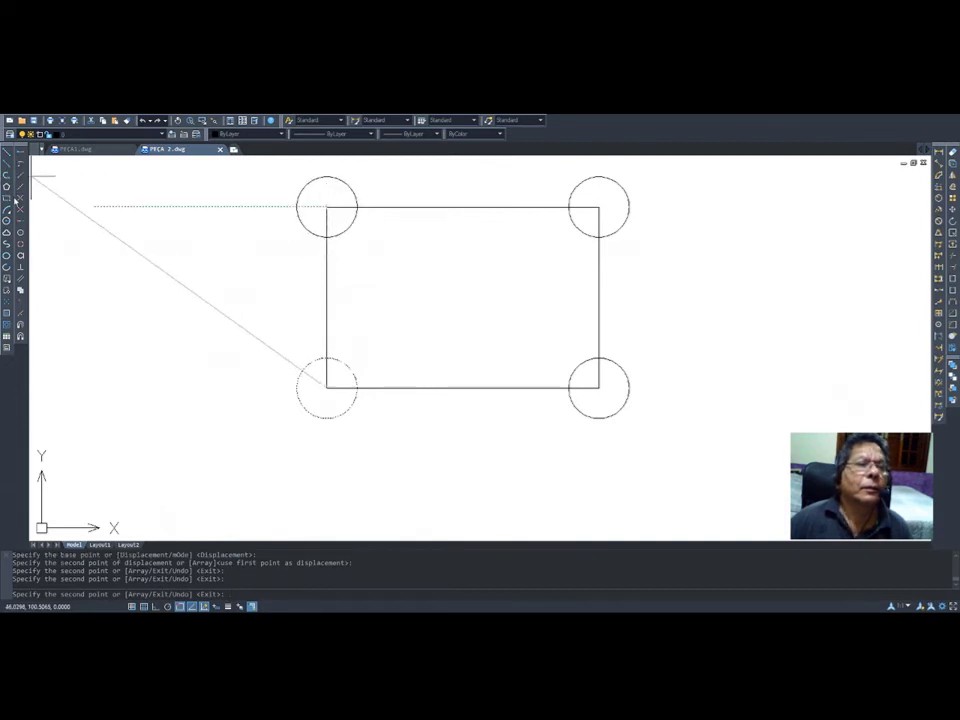
# - Draw a concentric circle of radius 5 at the rectangle's lower-left corner
pyautogui.click(7, 221)
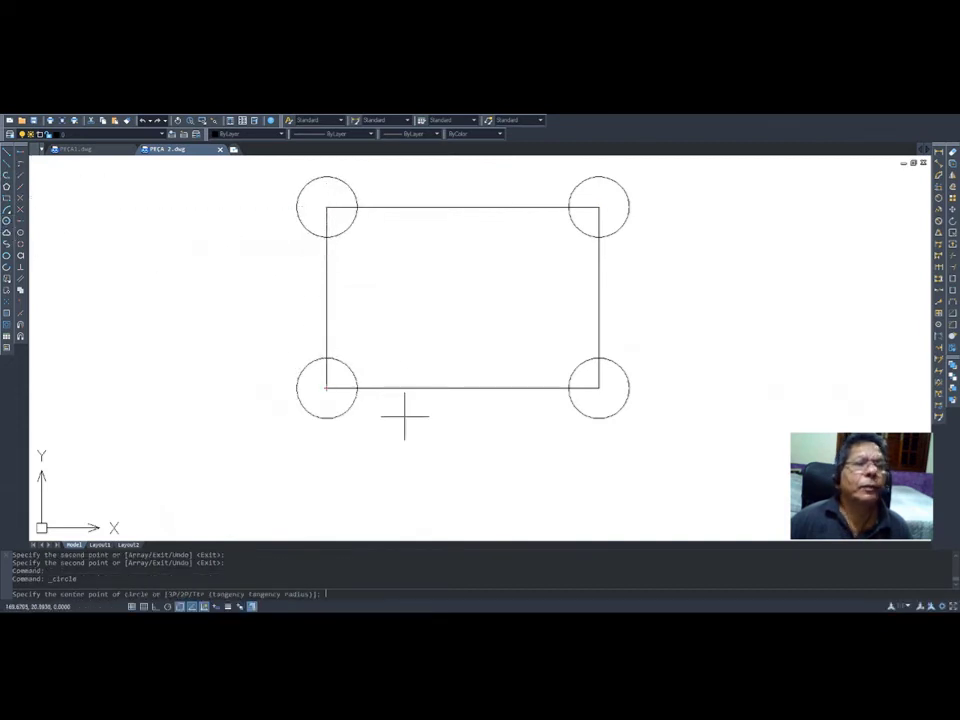
pyautogui.click(326, 387)
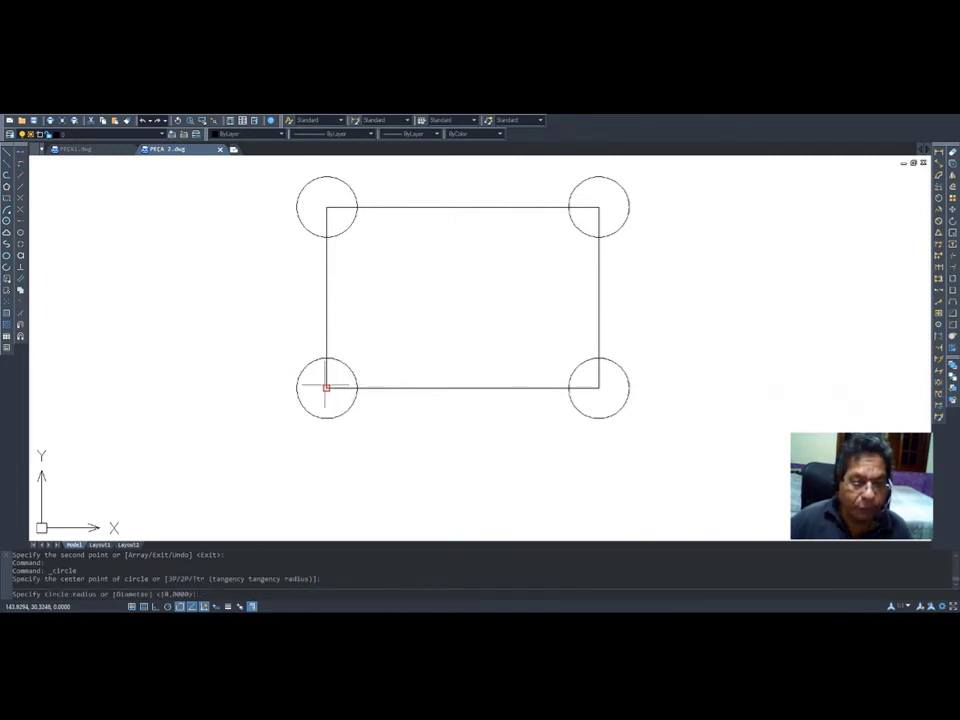
pyautogui.write('5')
pyautogui.press('Return')
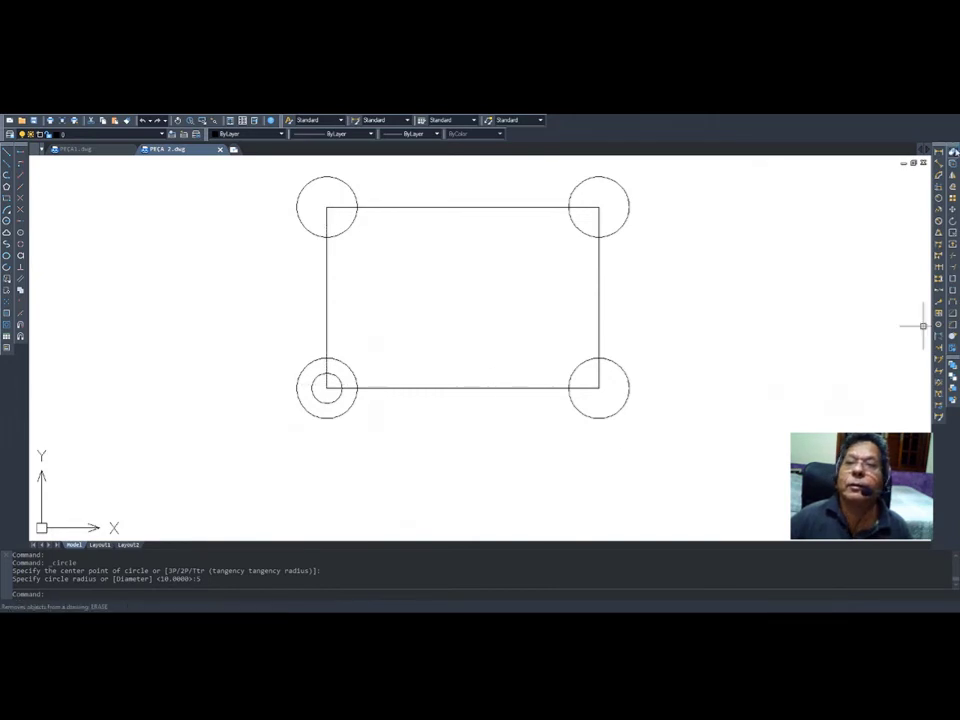
# - Copy the radius 5 circle from the lower-left corner to the rectangle's other three corners
pyautogui.click(952, 153)
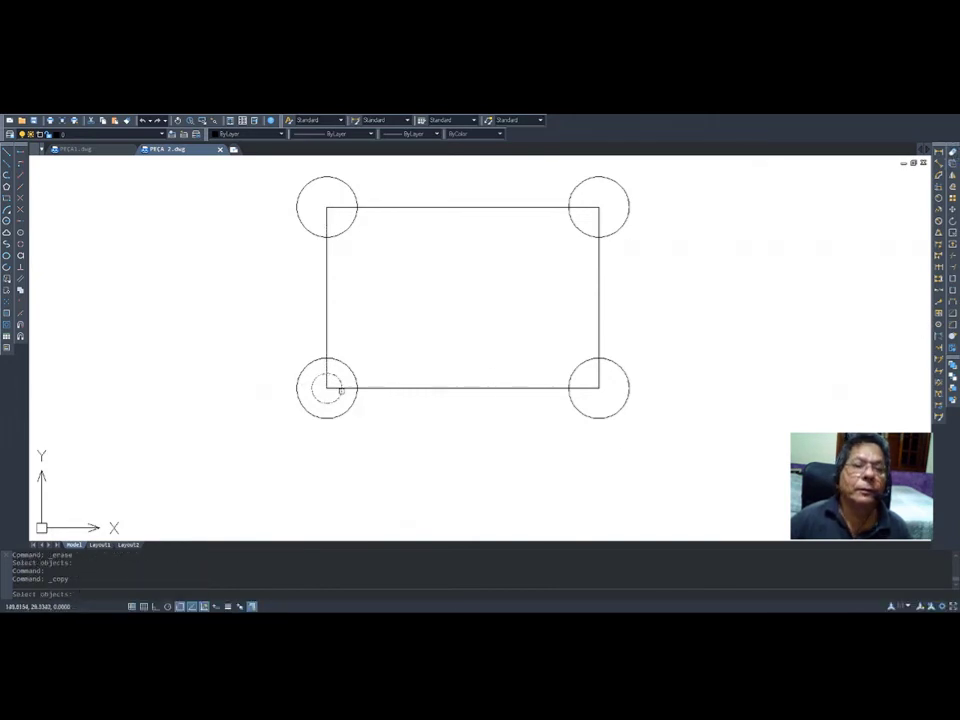
pyautogui.click(331, 400)
pyautogui.press('Return')
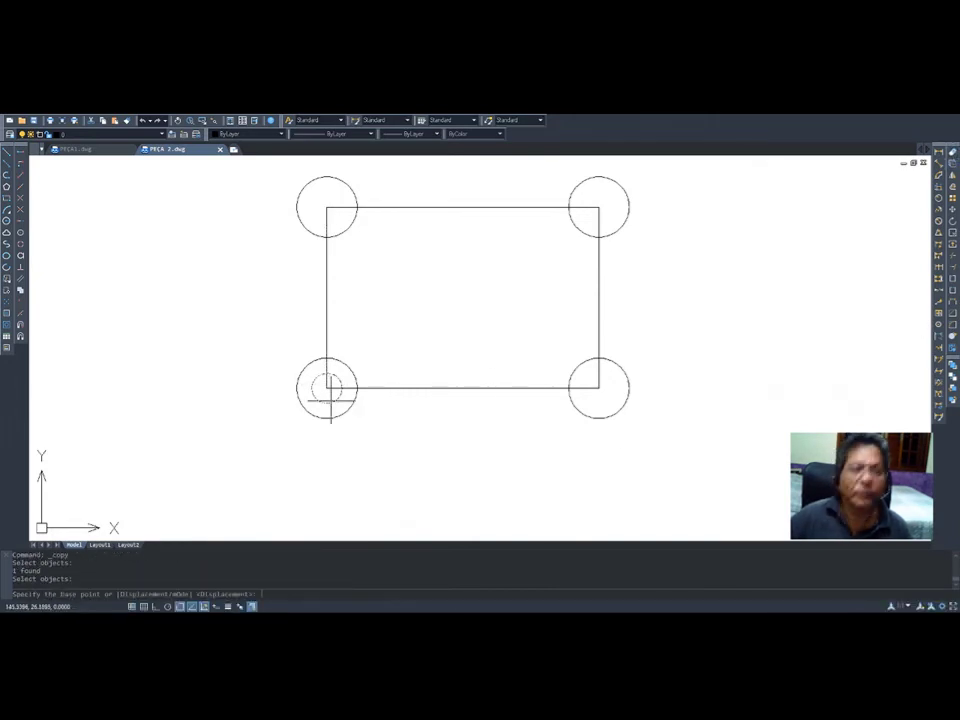
pyautogui.click(326, 388)
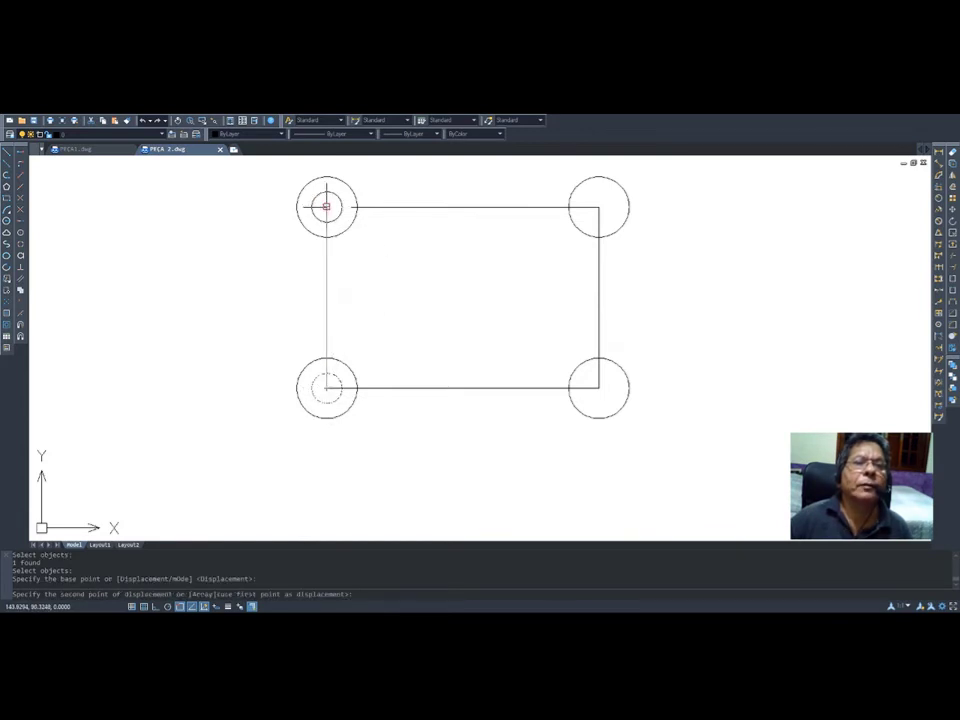
pyautogui.click(326, 206)
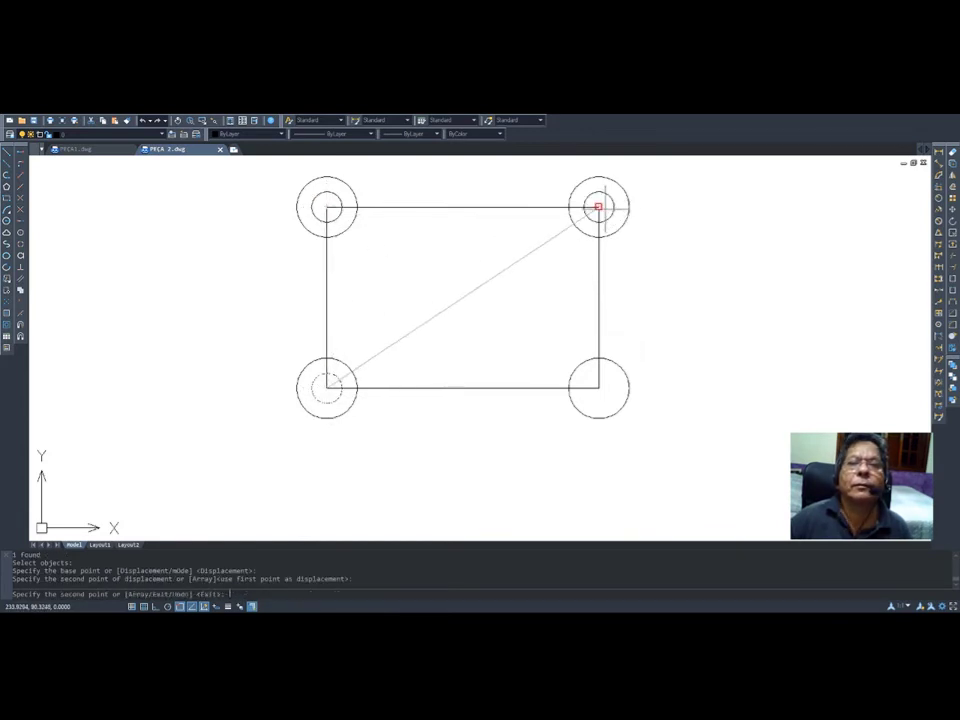
pyautogui.click(598, 206)
pyautogui.click(598, 388)
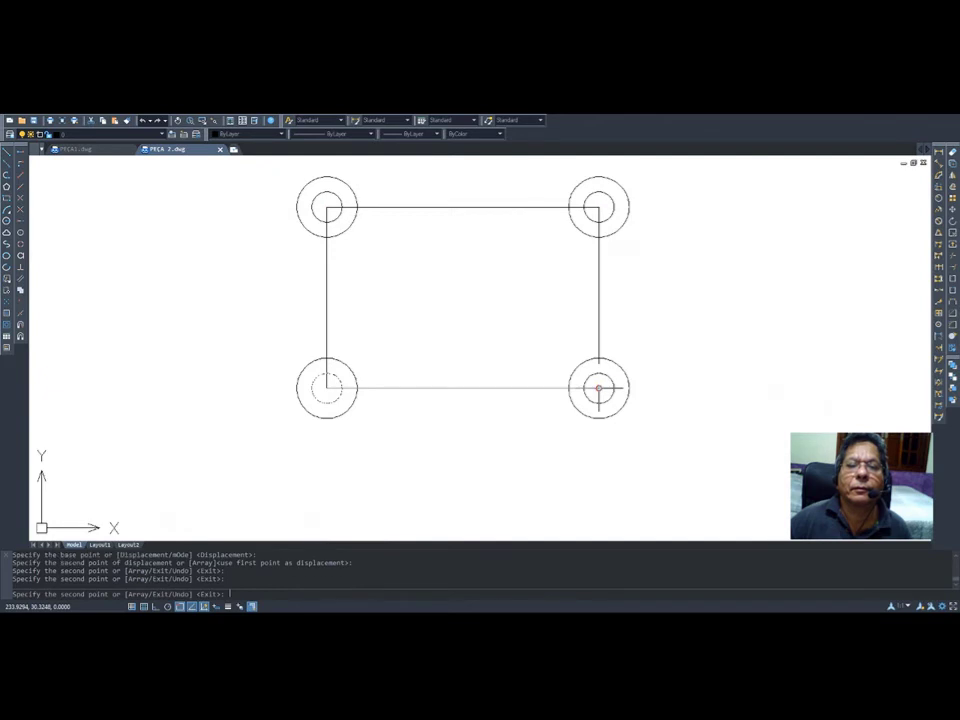
pyautogui.press('Return')
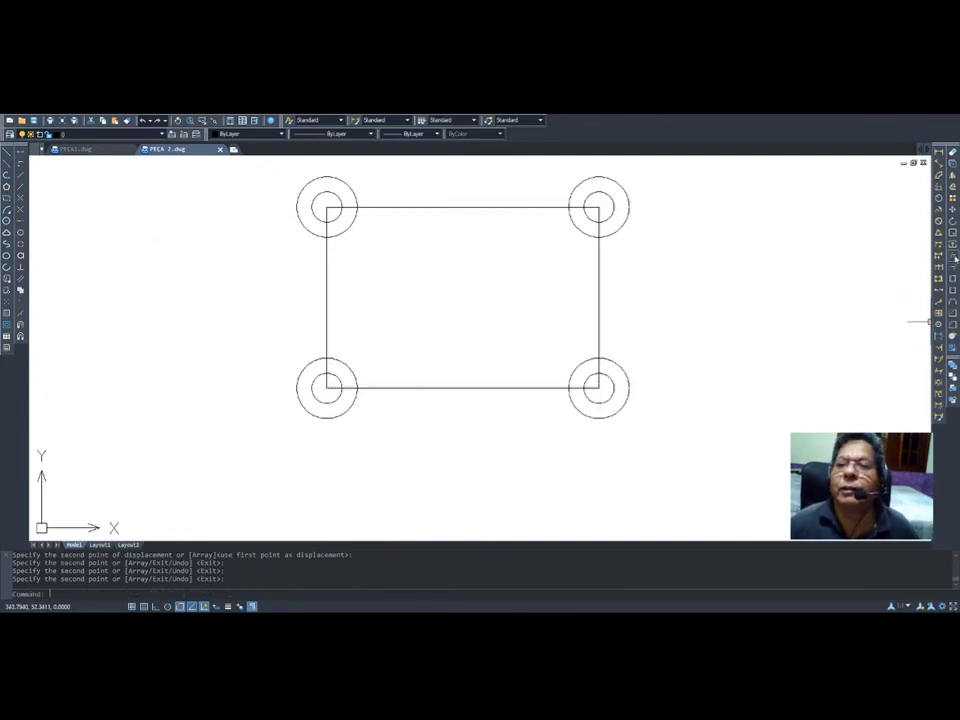
# - Trim the outer circle's arc inside the rectangle and the edge segments inside the circles at the lower-left corner
pyautogui.click(938, 321)
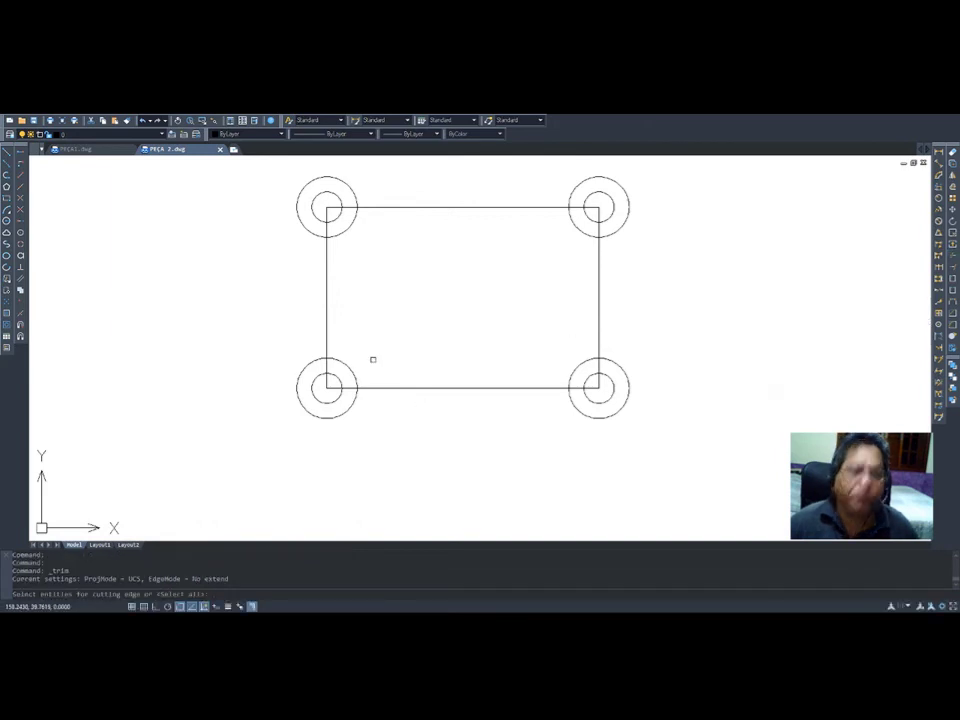
pyautogui.press('Return')
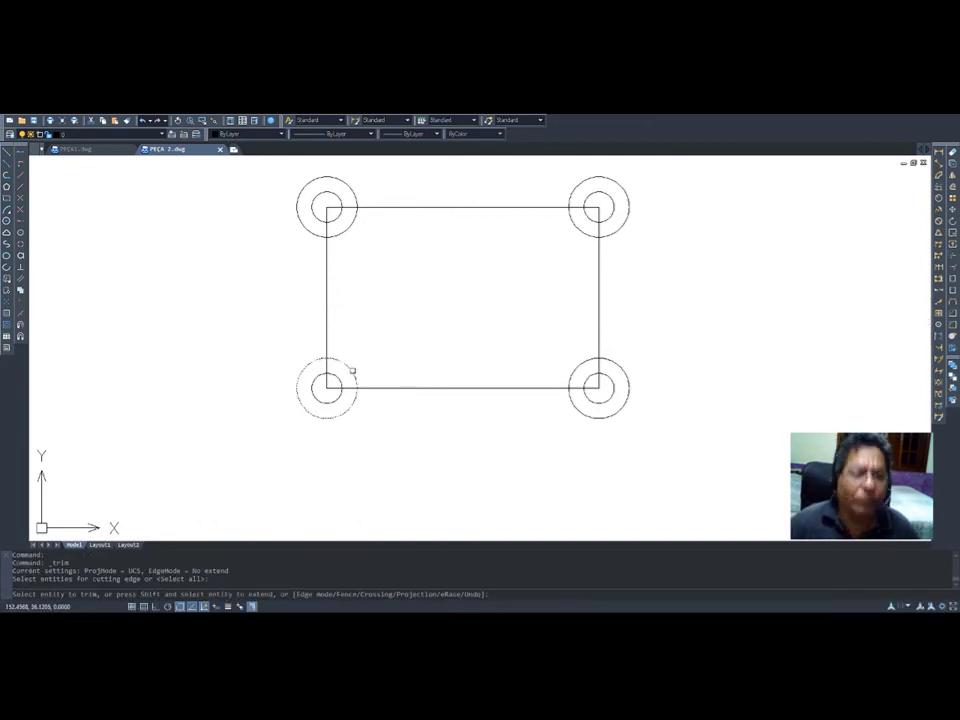
pyautogui.click(350, 371)
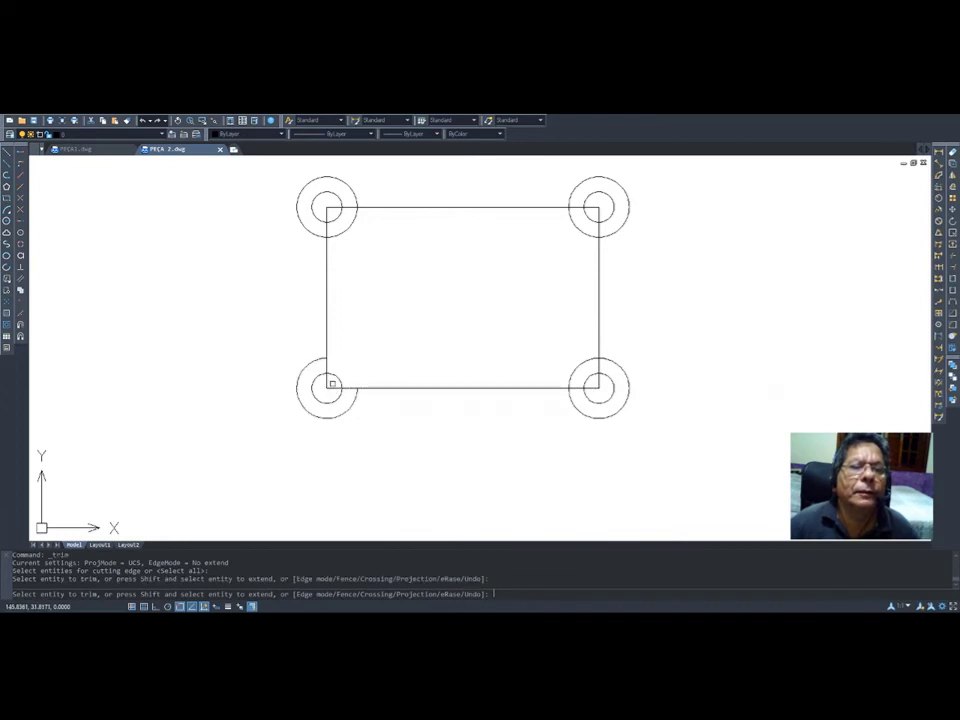
pyautogui.click(332, 387)
pyautogui.click(349, 387)
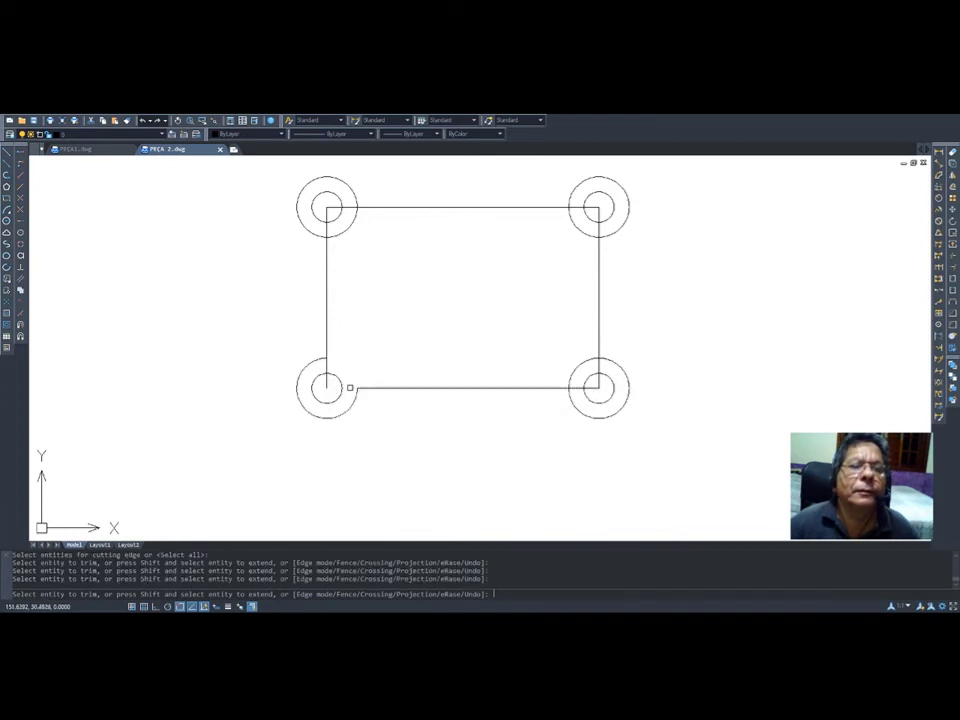
pyautogui.click(335, 378)
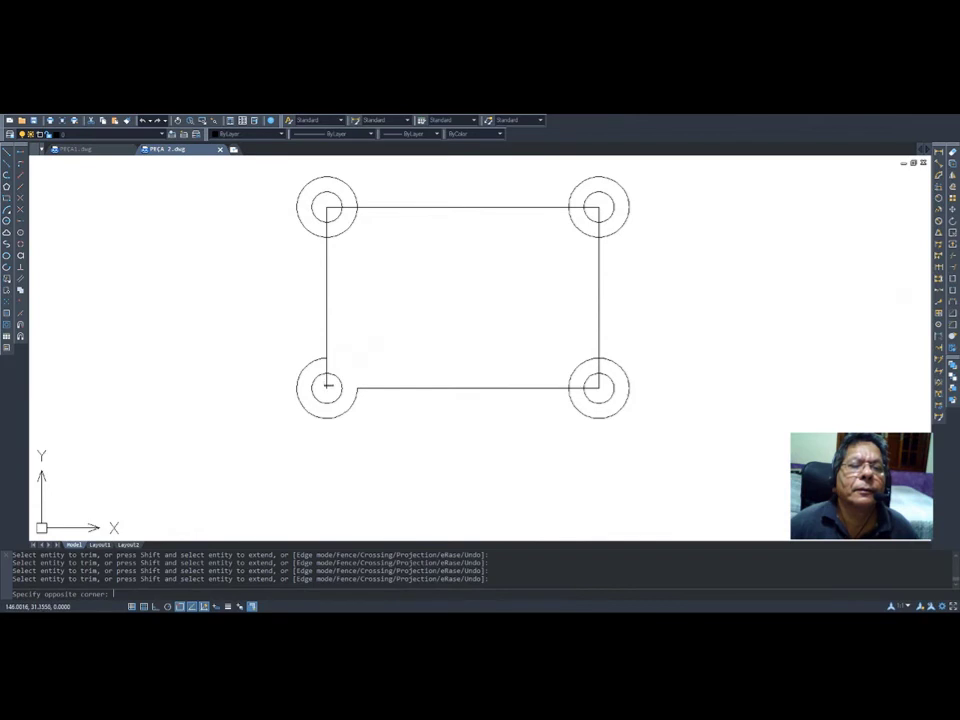
pyautogui.click(327, 384)
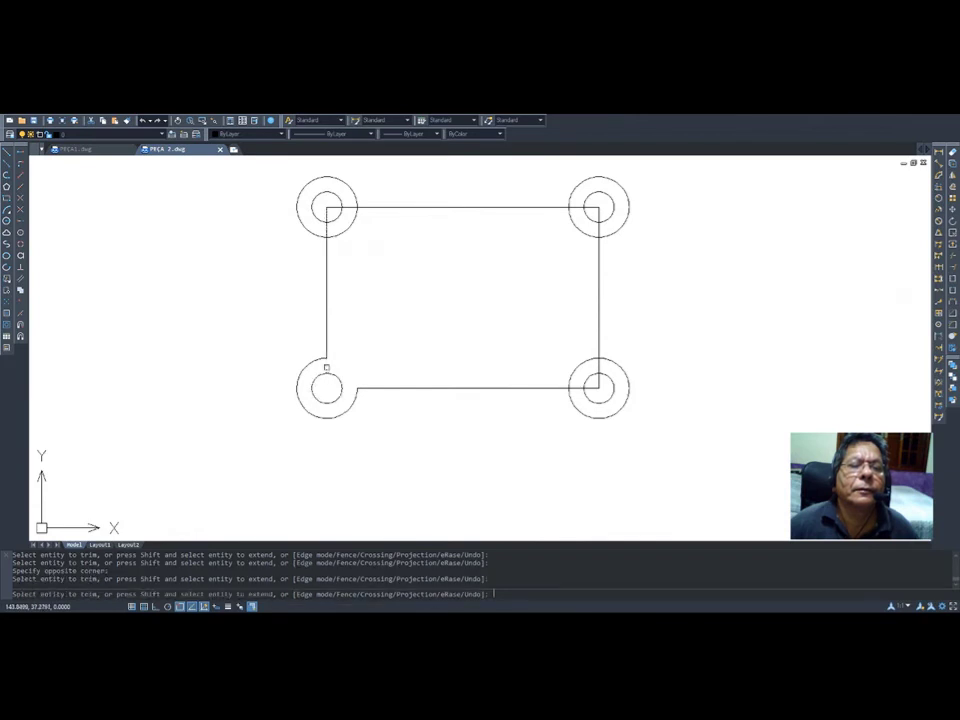
# - Trim the edge segments inside the circles and the outer circle's inward arc at the upper-left corner
pyautogui.click(326, 210)
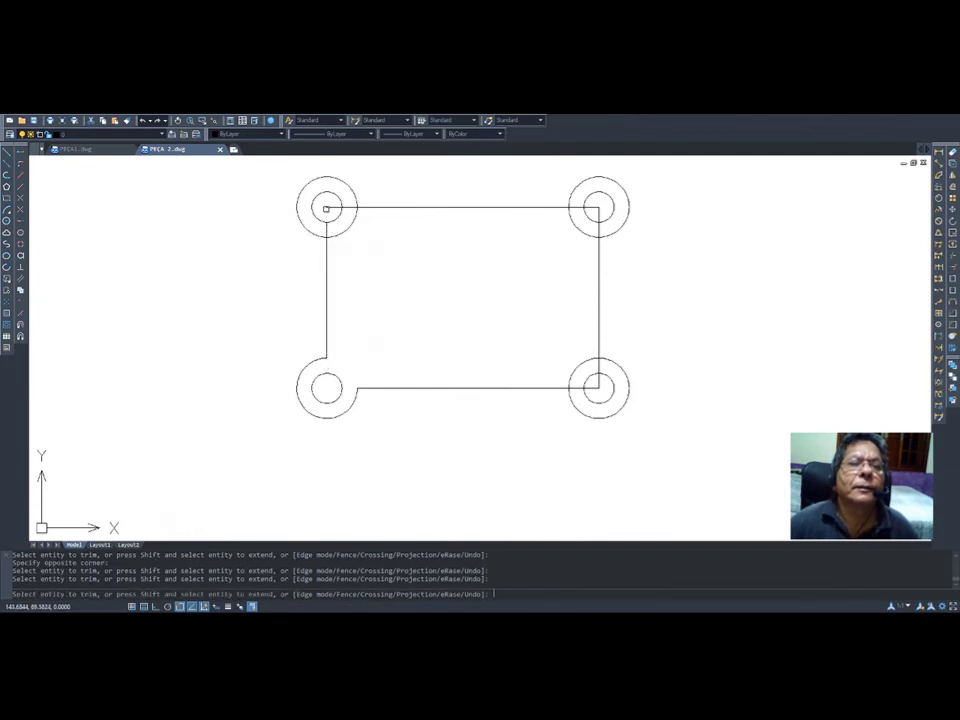
pyautogui.click(326, 226)
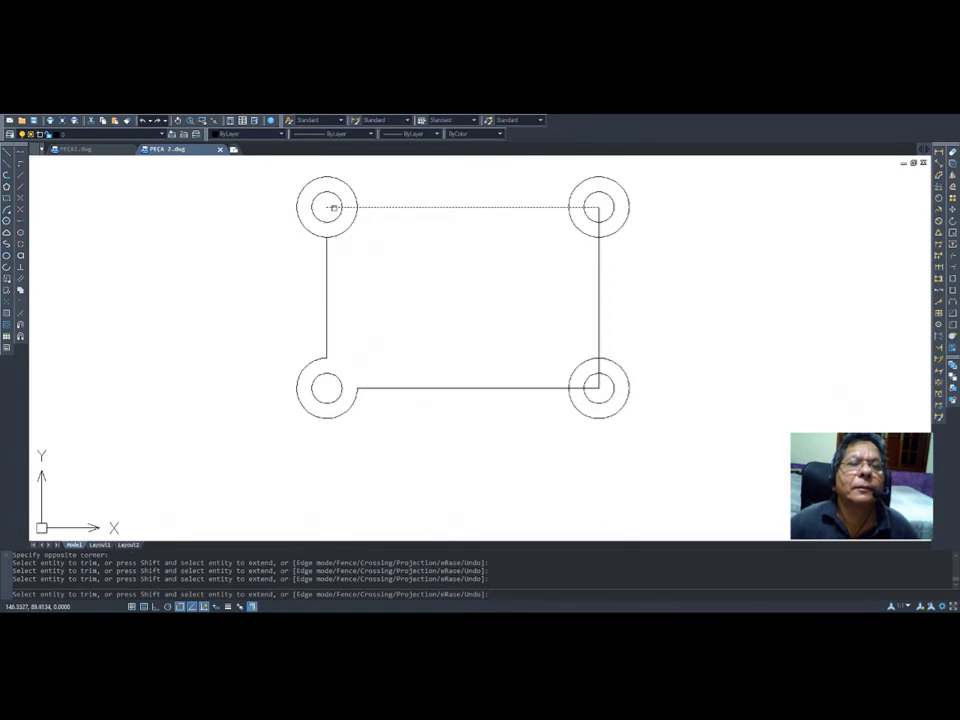
pyautogui.click(349, 205)
pyautogui.click(353, 221)
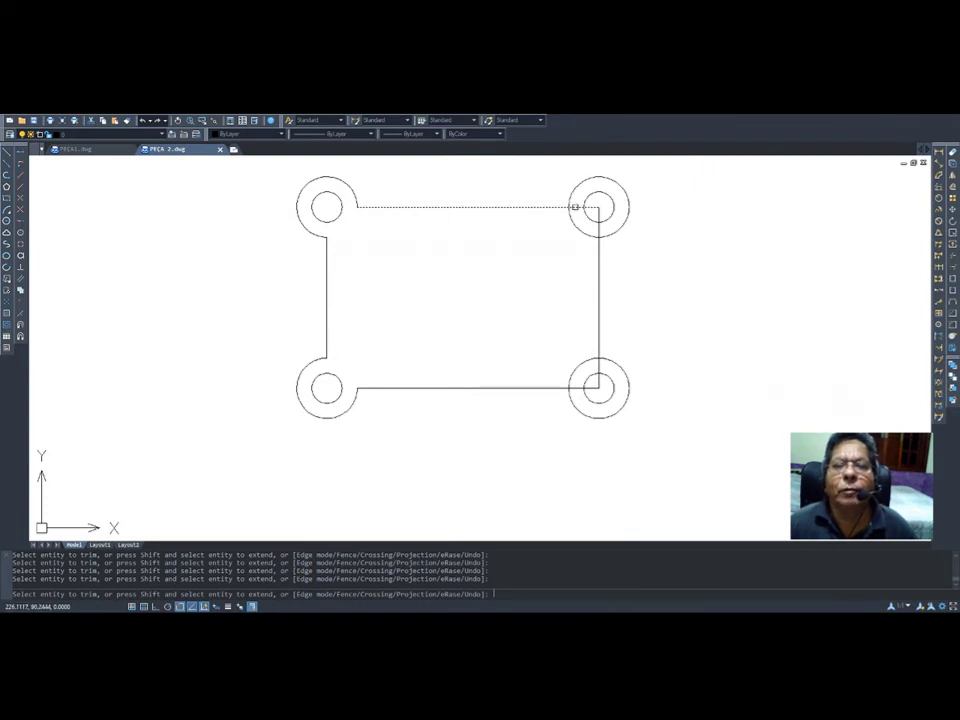
# - Trim the edges and the outer circle's inward arc at the upper-right corner, and erase the leftover segment inside the small circle
pyautogui.click(575, 207)
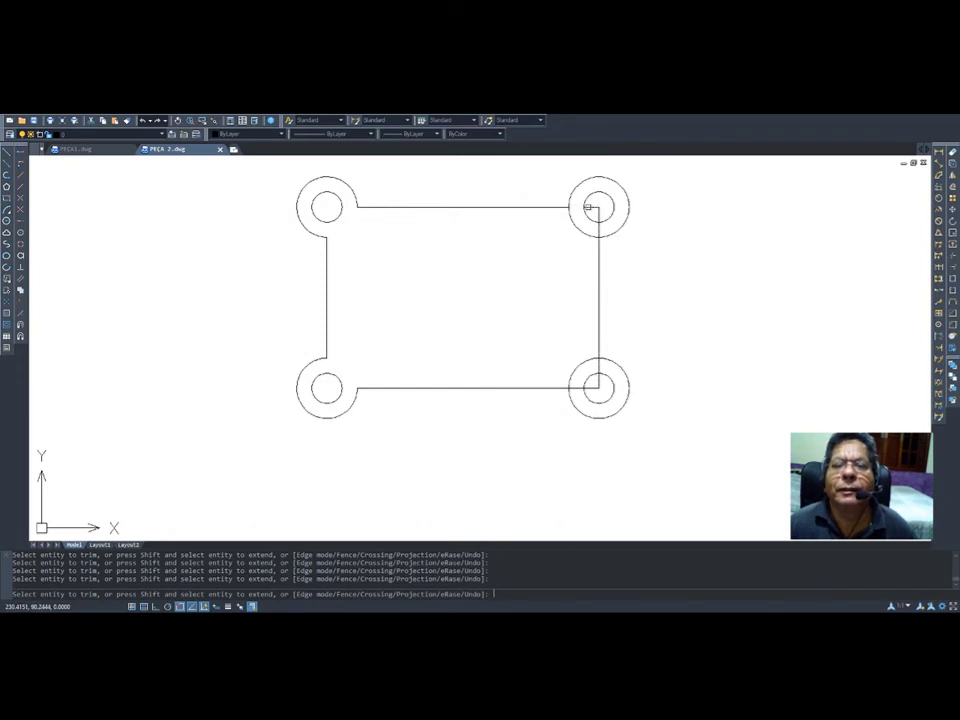
pyautogui.click(598, 229)
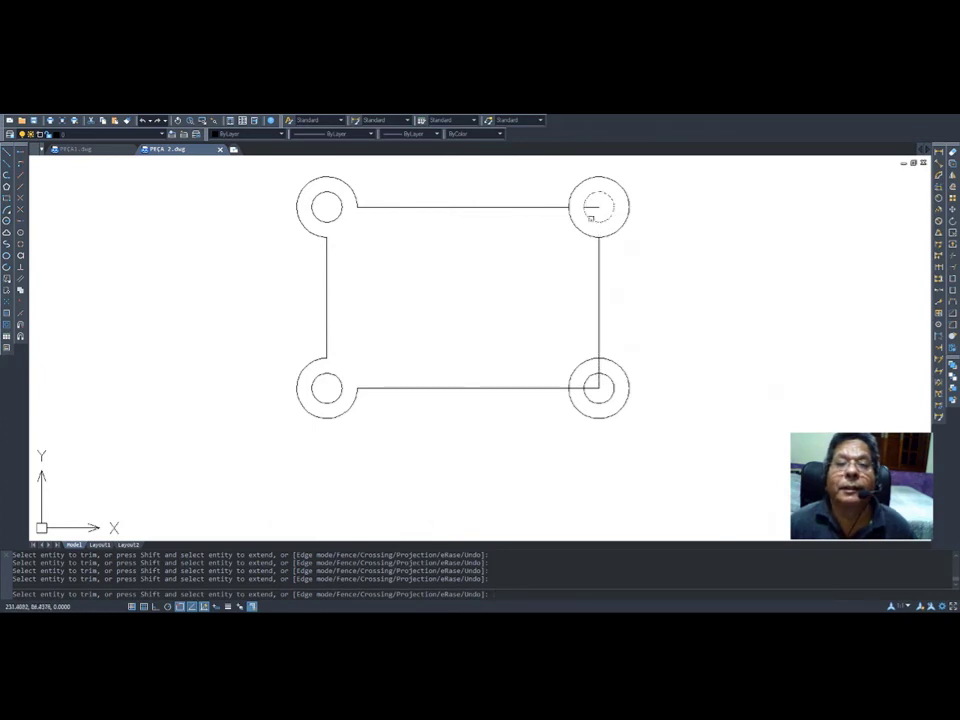
pyautogui.click(575, 226)
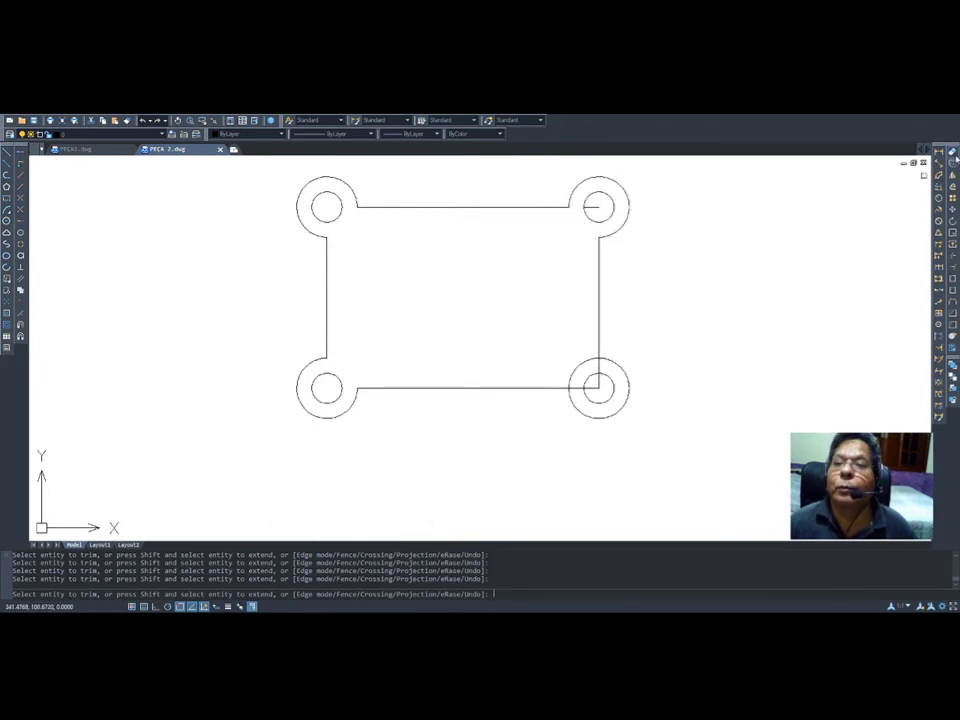
pyautogui.press('Return')
pyautogui.press('Delete')
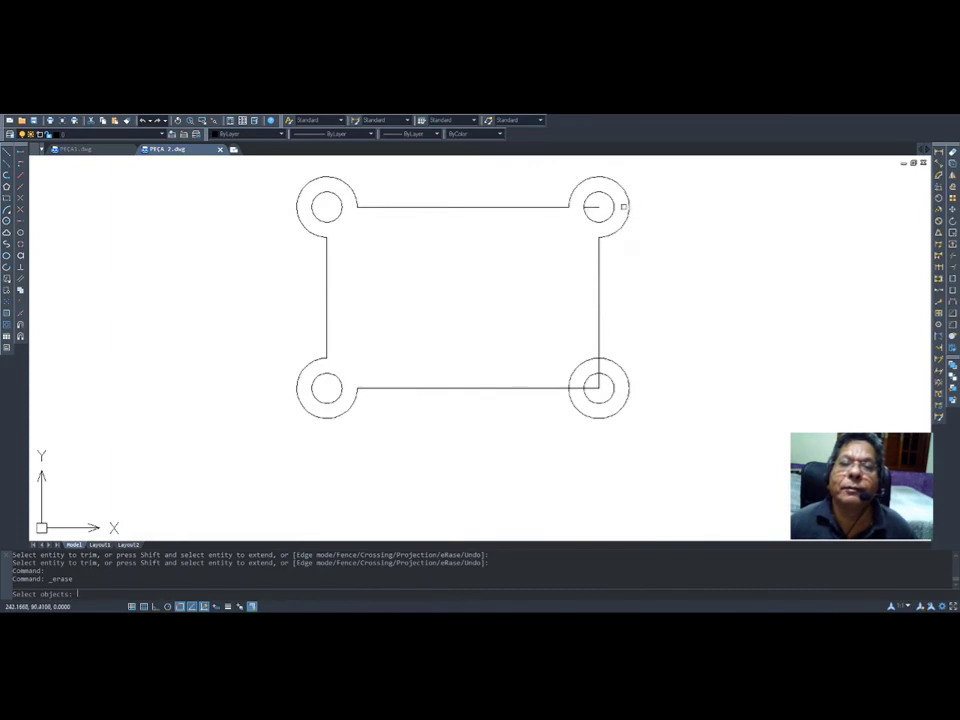
pyautogui.click(591, 207)
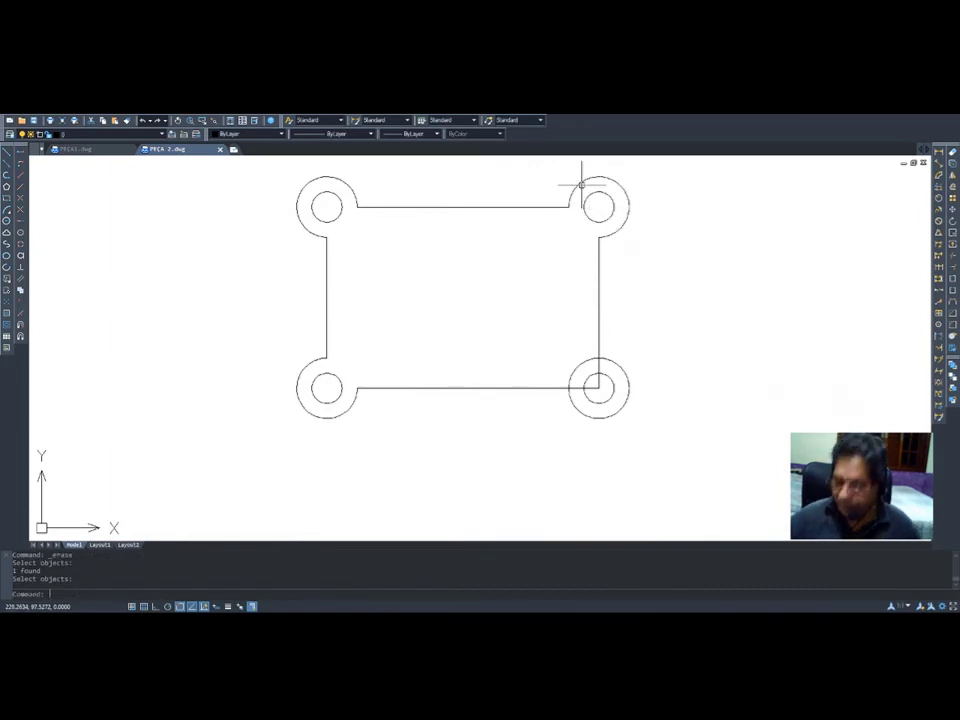
pyautogui.press('Return')
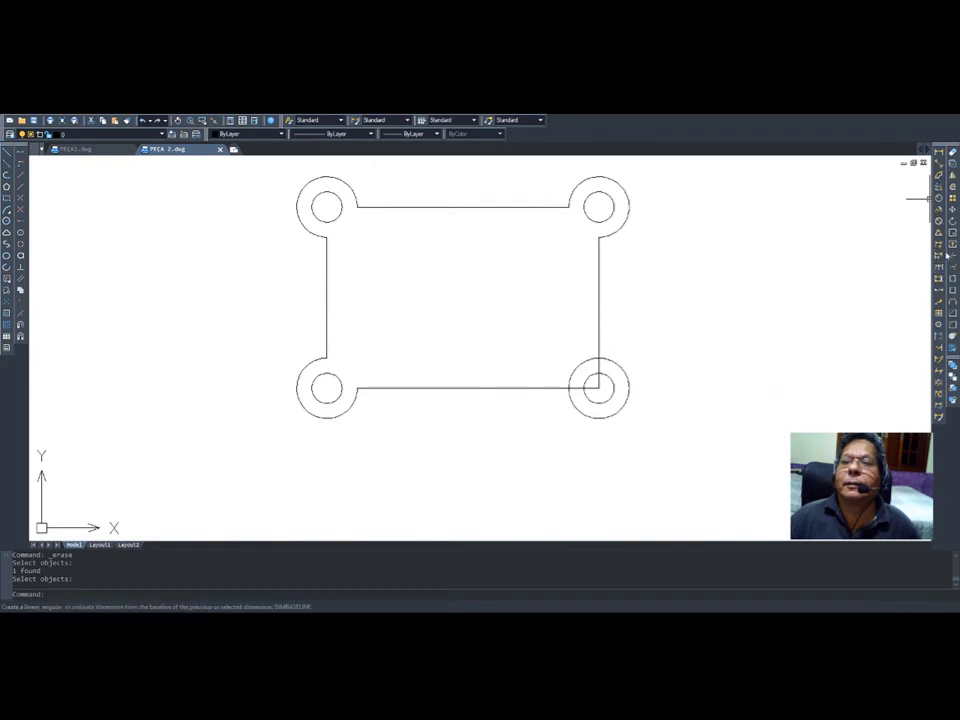
# - Trim the outer circle's inward arc and the edge segments inside the circles at the lower-right corner
pyautogui.click(938, 281)
pyautogui.press('Return')
pyautogui.click(578, 367)
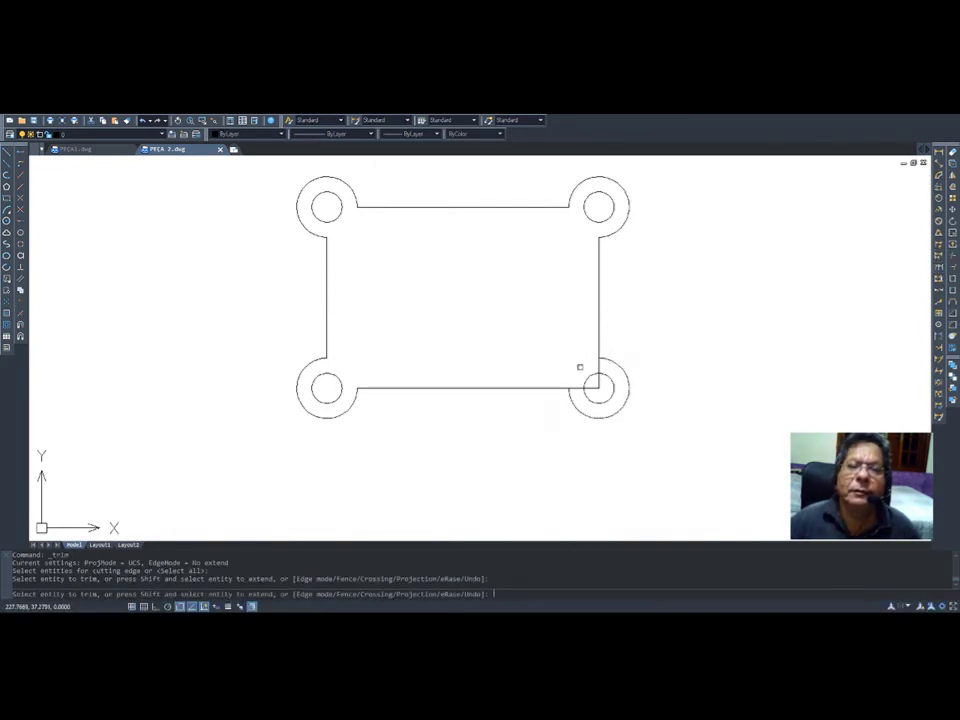
pyautogui.click(597, 386)
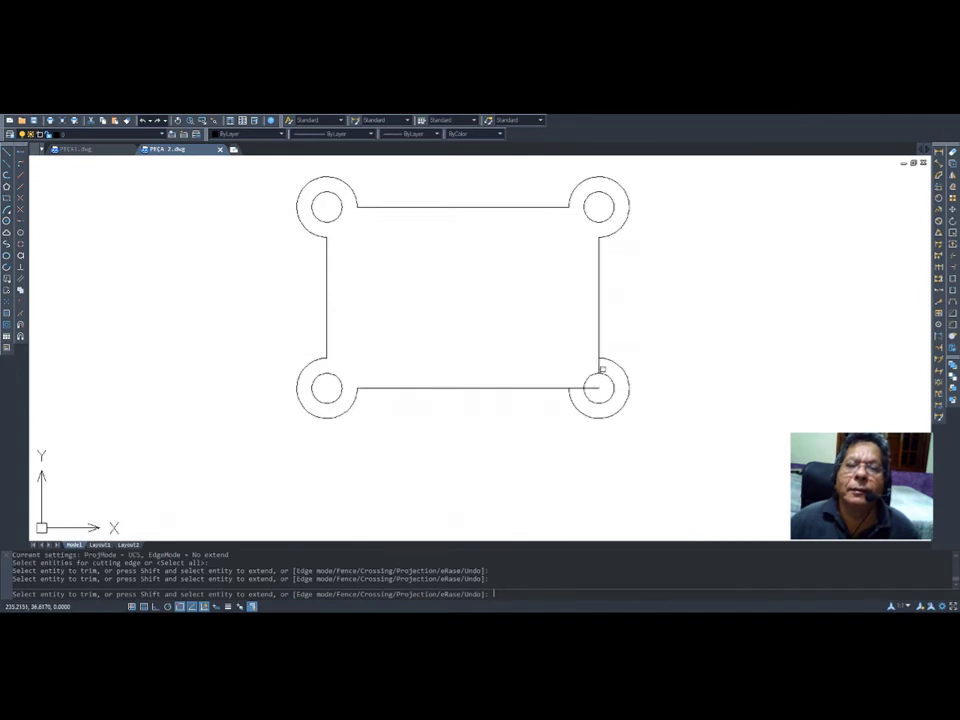
pyautogui.click(599, 366)
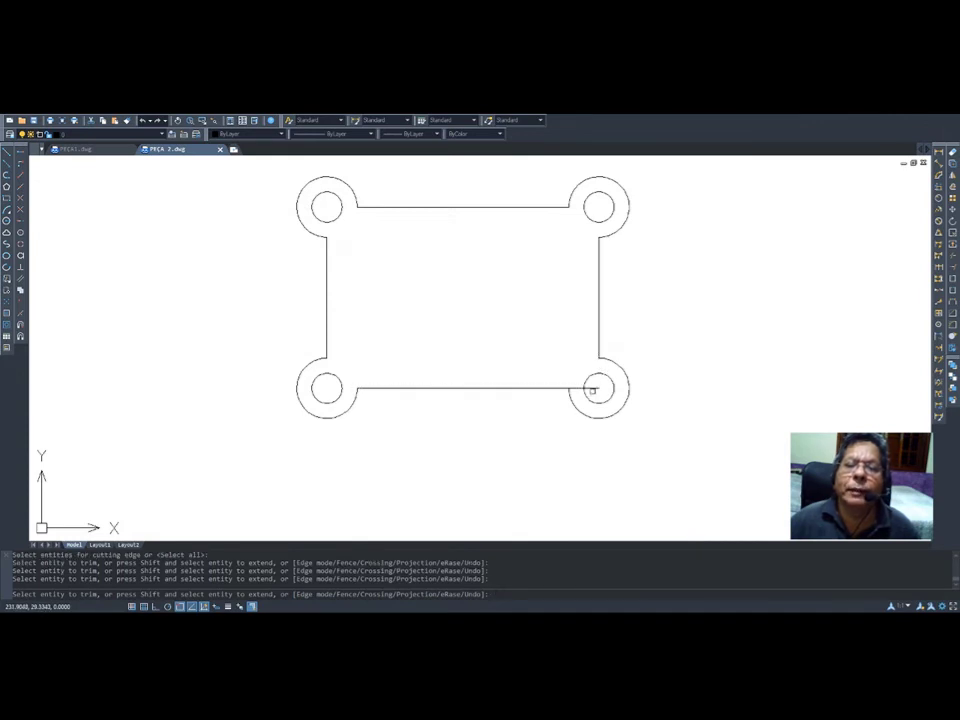
pyautogui.click(592, 391)
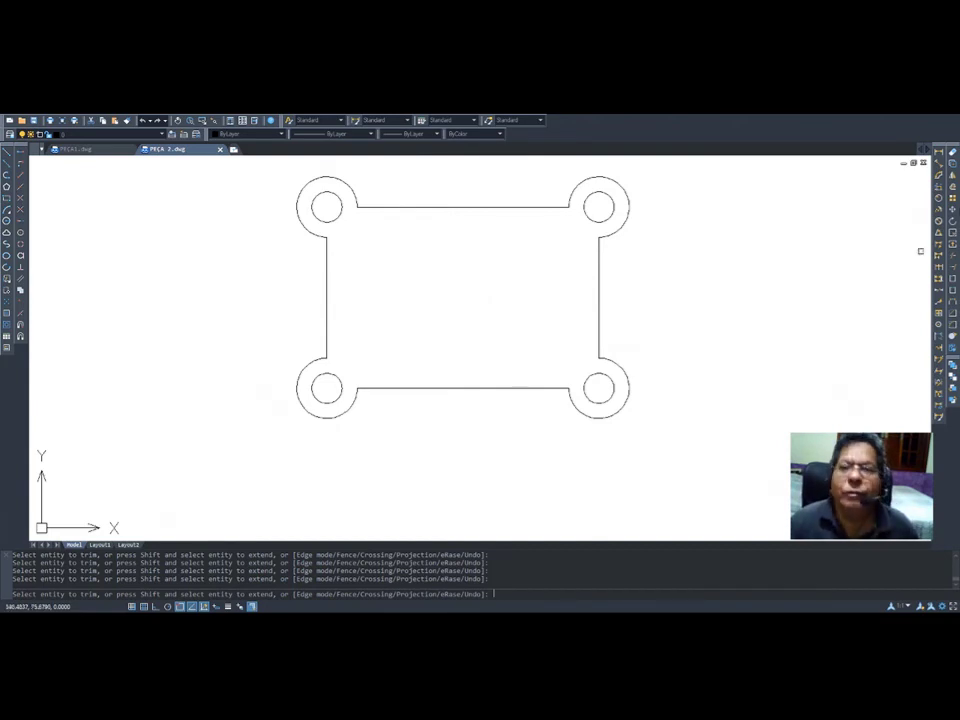
# - Offset the rectangle's right edge 45 inward to create the vertical centre line
pyautogui.click(952, 186)
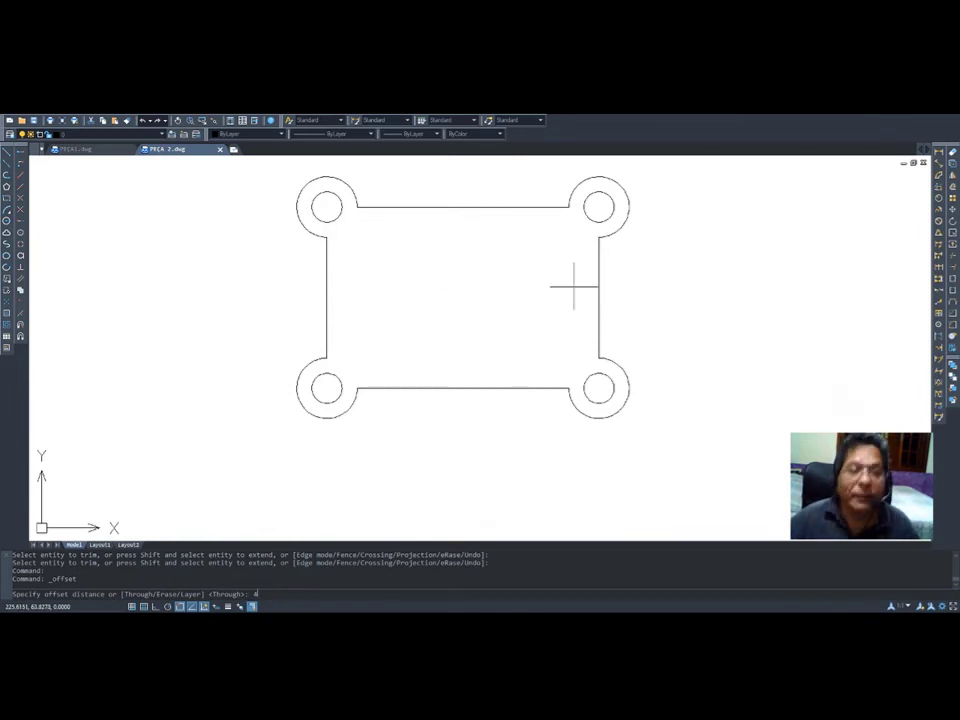
pyautogui.write('45')
pyautogui.press('Return')
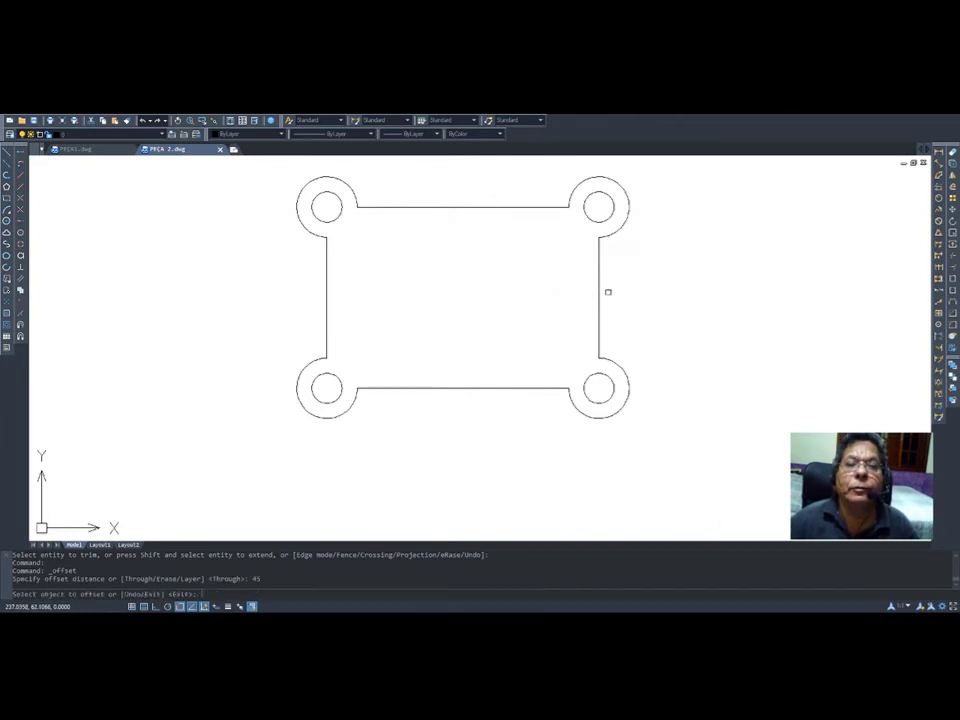
pyautogui.click(599, 298)
pyautogui.click(489, 297)
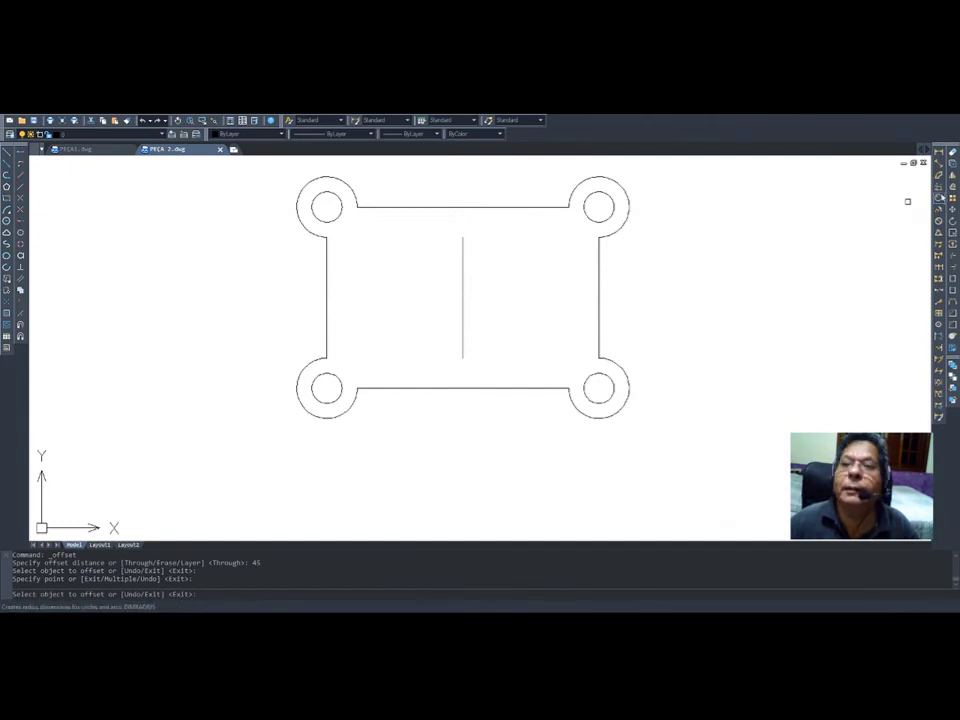
pyautogui.press('Return')
# - Offset the rectangle's bottom edge 30 upward to create the horizontal centre line
pyautogui.press('Return')
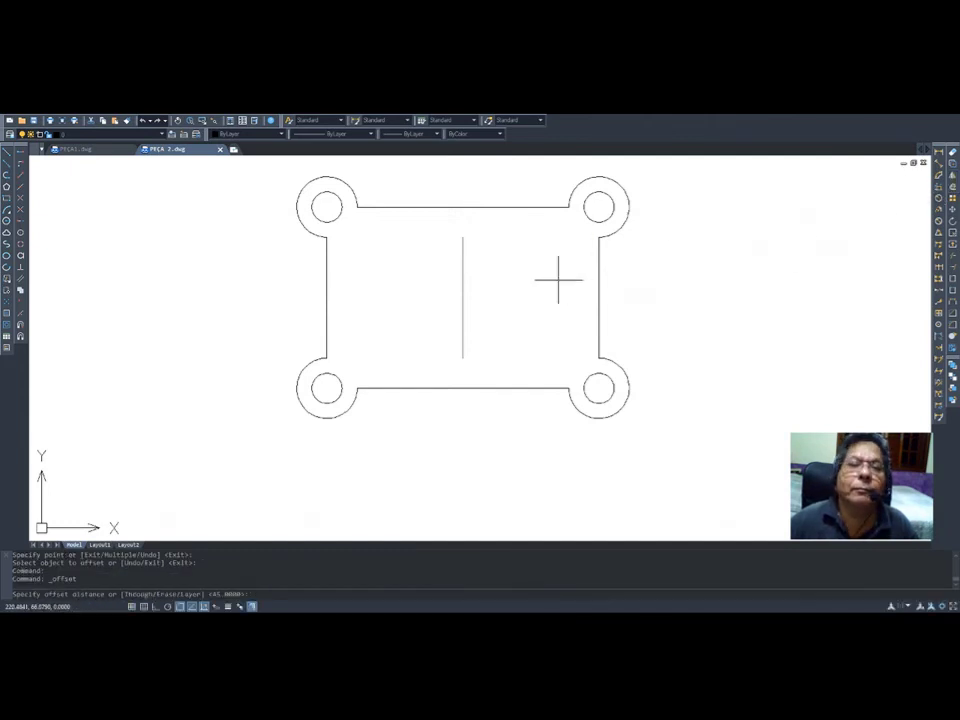
pyautogui.write('30')
pyautogui.press('Return')
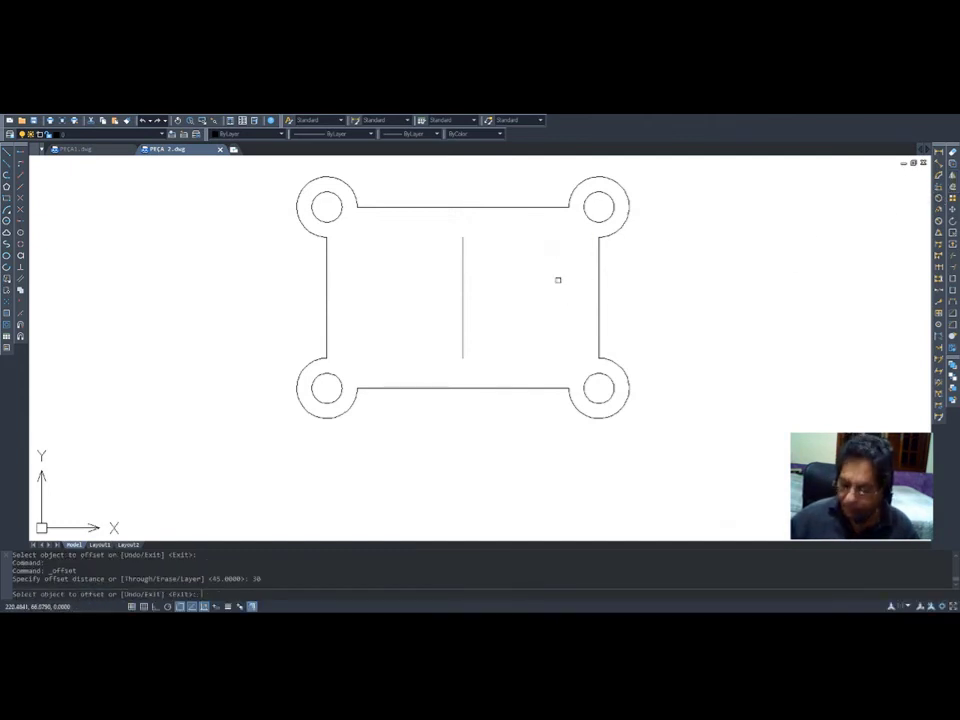
pyautogui.click(457, 388)
pyautogui.click(444, 309)
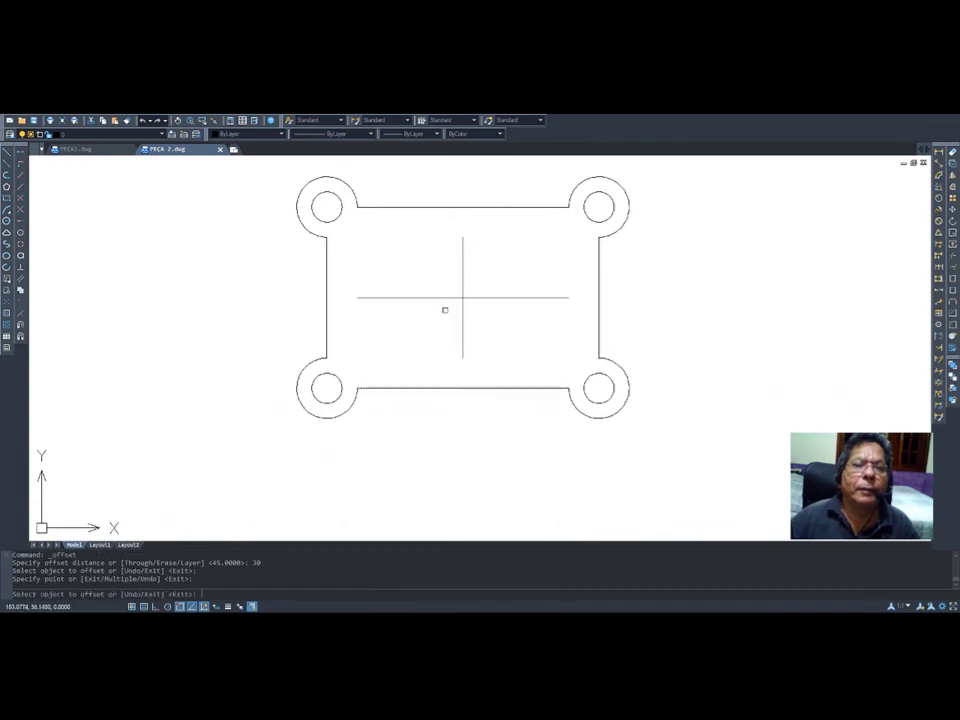
# - Draw a circle of radius 8 centred on the intersection of the two centre lines
pyautogui.click(7, 221)
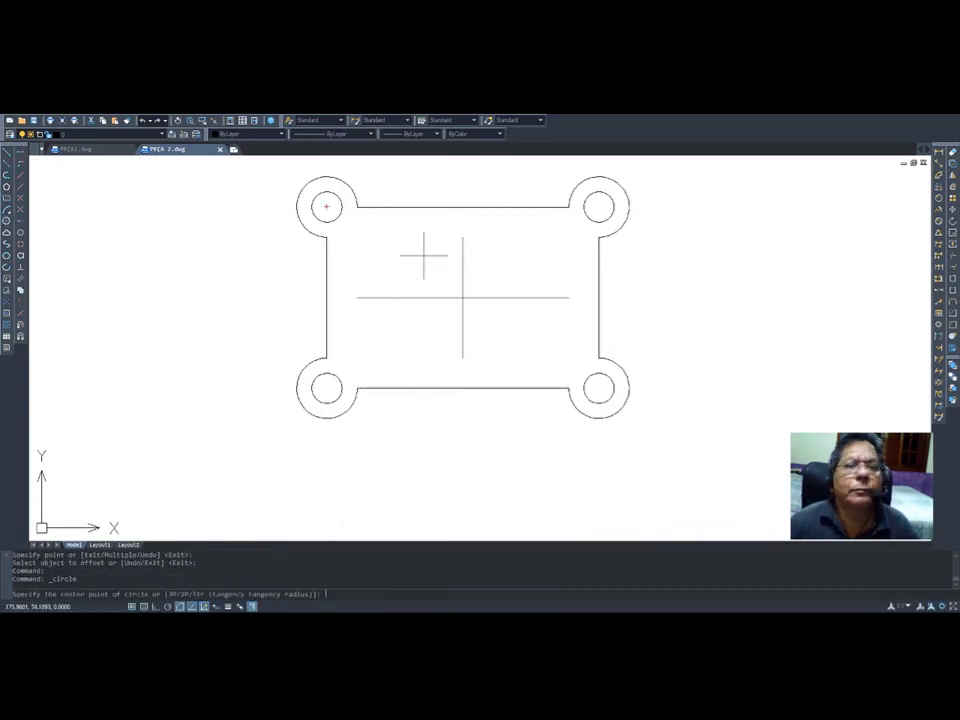
pyautogui.click(462, 297)
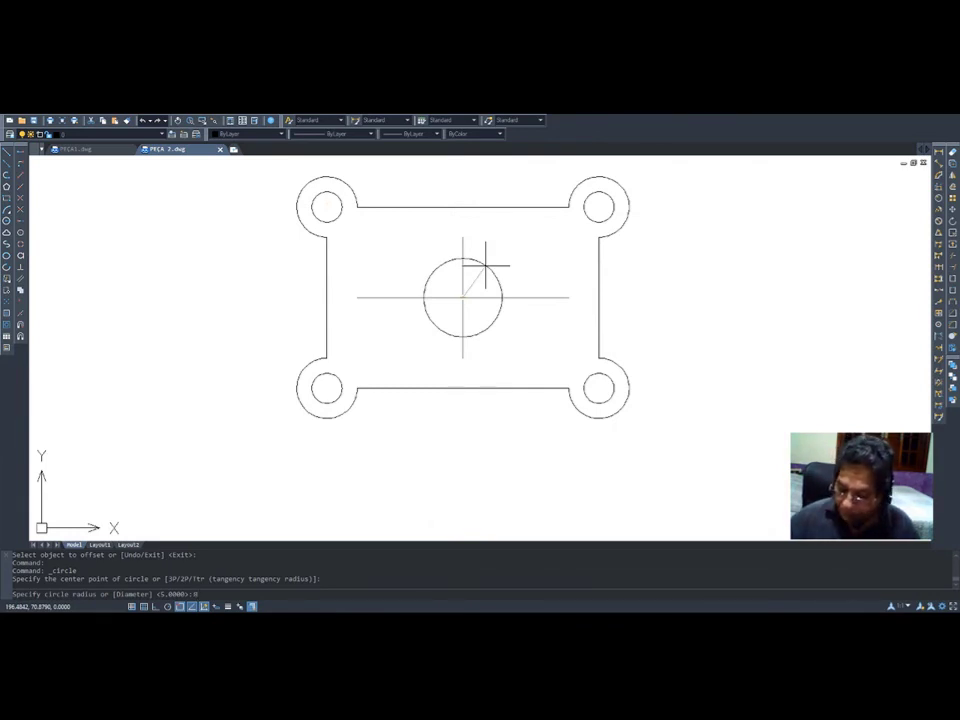
pyautogui.write('8')
pyautogui.press('Return')
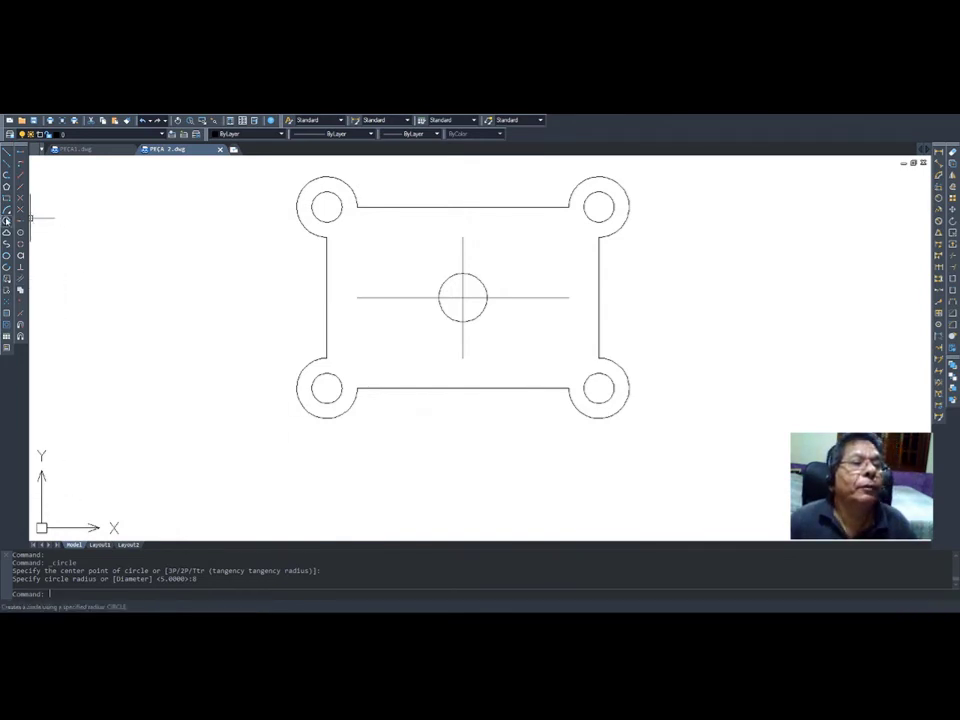
# - Draw a concentric circle of radius 22.5 at the intersection of the centre lines
pyautogui.click(7, 220)
pyautogui.click(462, 297)
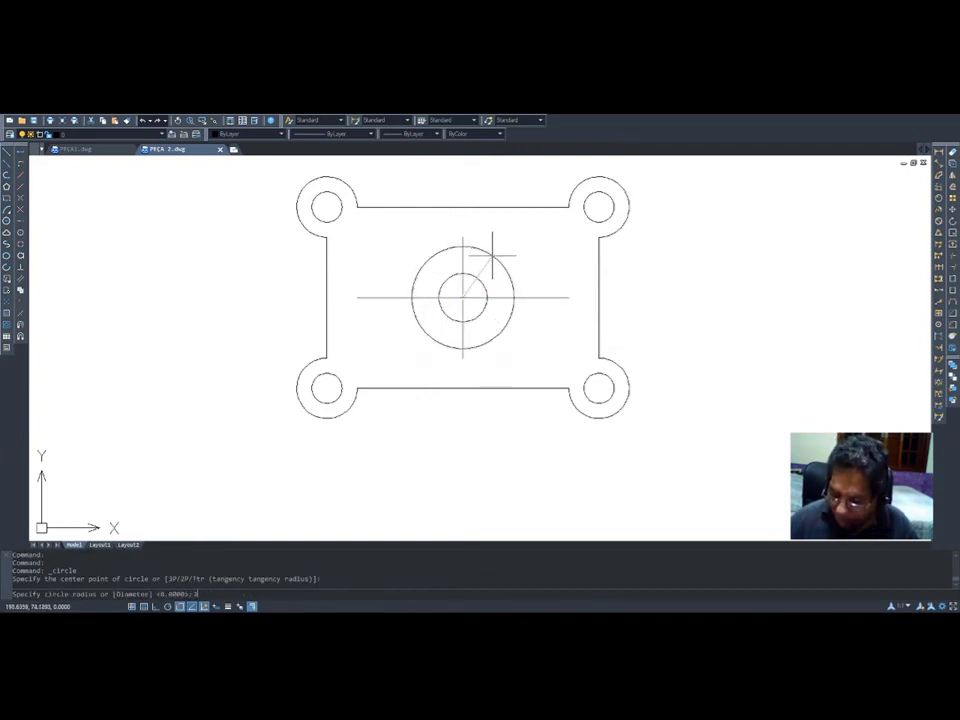
pyautogui.write('22.5')
pyautogui.press('Return')
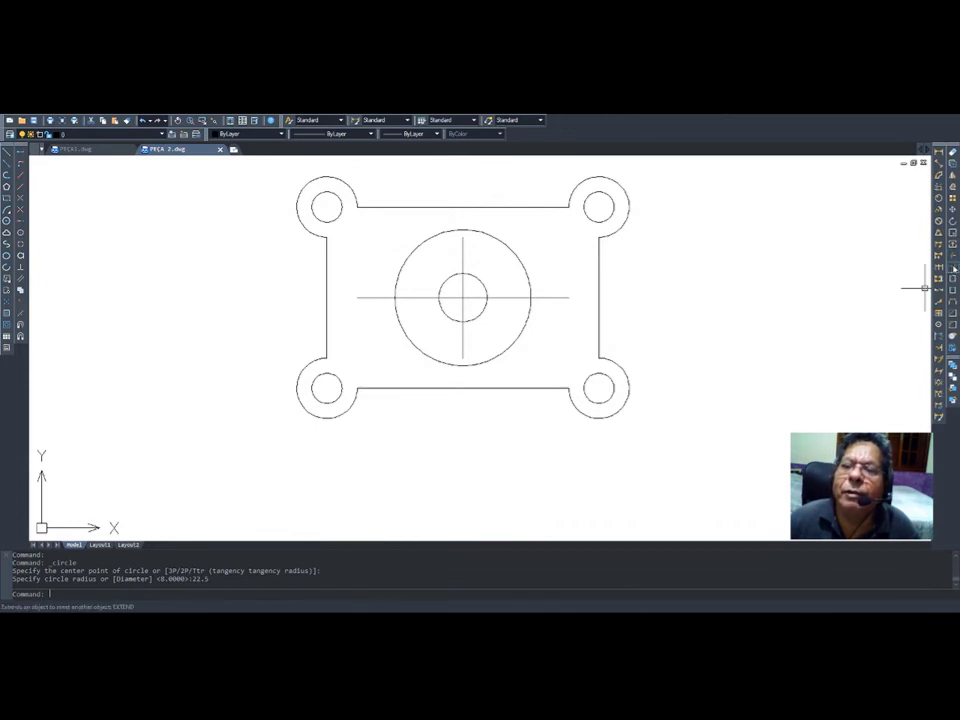
# - Extend both ends of the vertical and horizontal centre lines to the rectangle's four edges
pyautogui.click(953, 268)
pyautogui.press('Return')
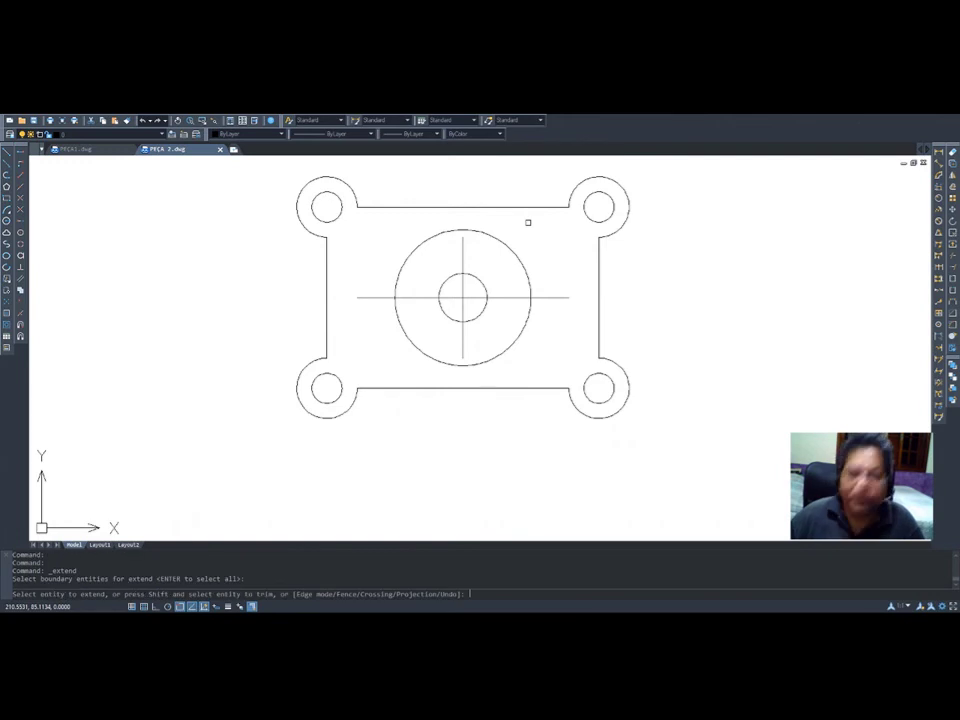
pyautogui.click(462, 248)
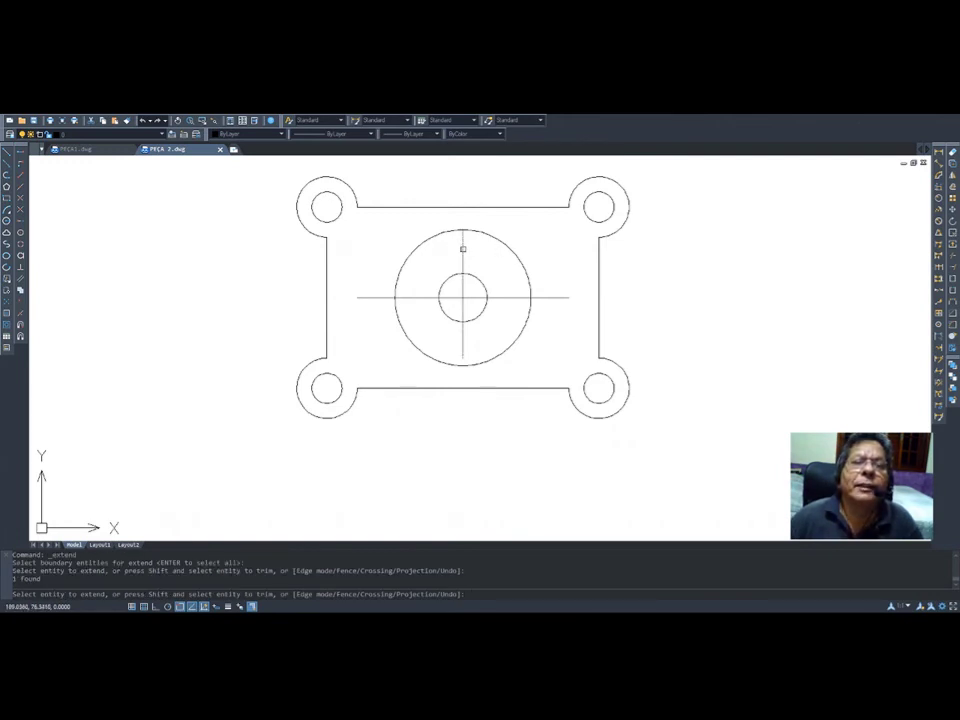
pyautogui.click(462, 241)
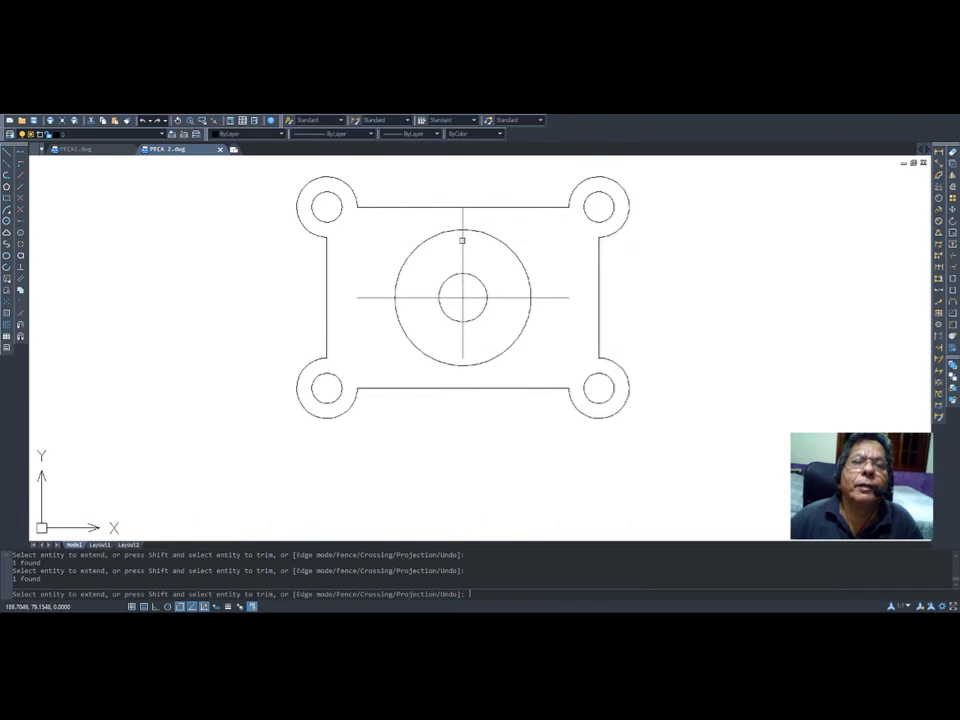
pyautogui.click(554, 298)
pyautogui.click(462, 345)
pyautogui.click(462, 375)
pyautogui.click(379, 297)
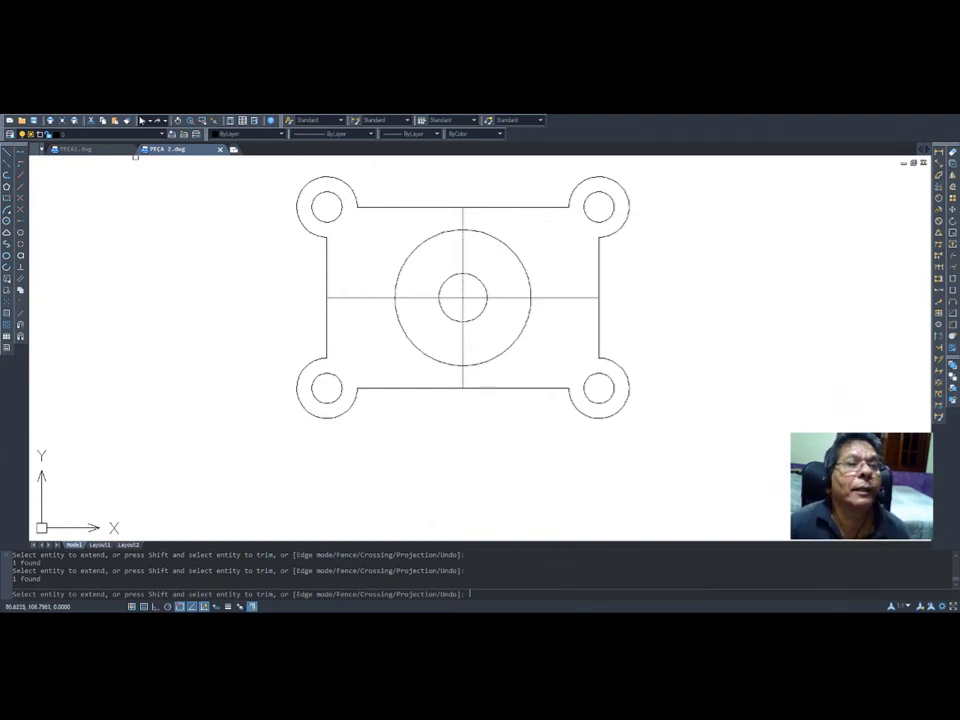
pyautogui.click(145, 119)
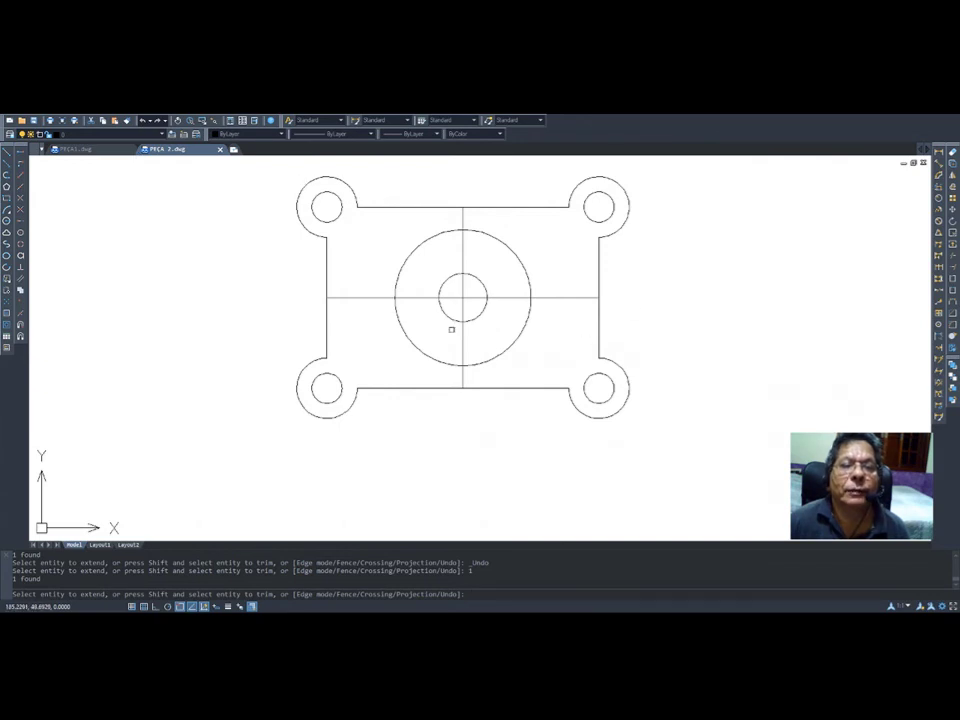
# - Undo the centre-line extension and draw a line from the vertical centre line's upper end to the plate's top edge
pyautogui.press('Escape')
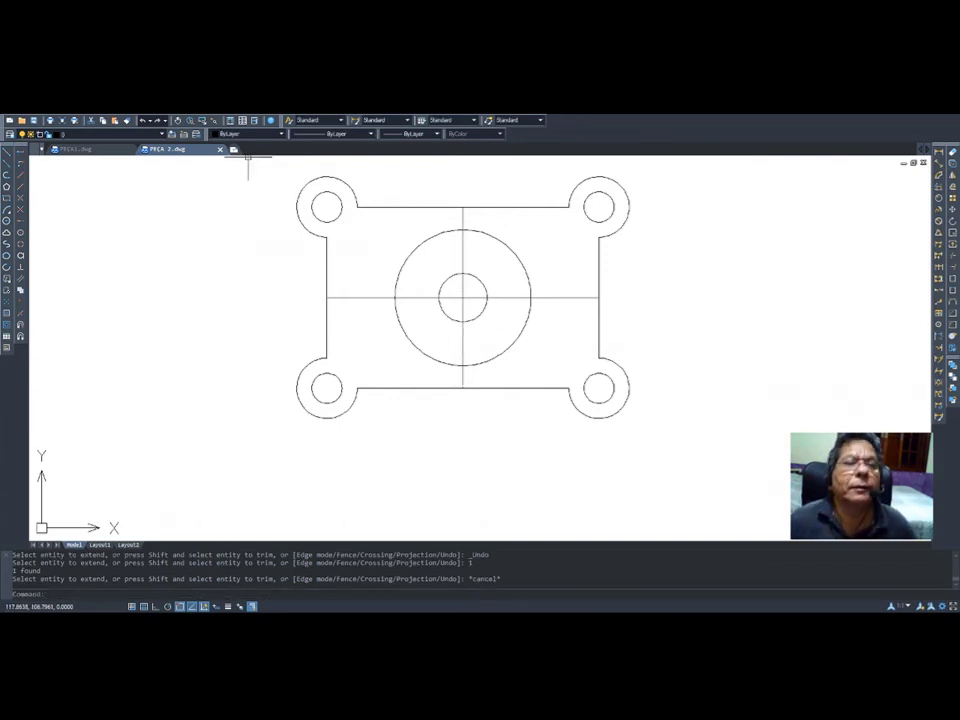
pyautogui.click(143, 121)
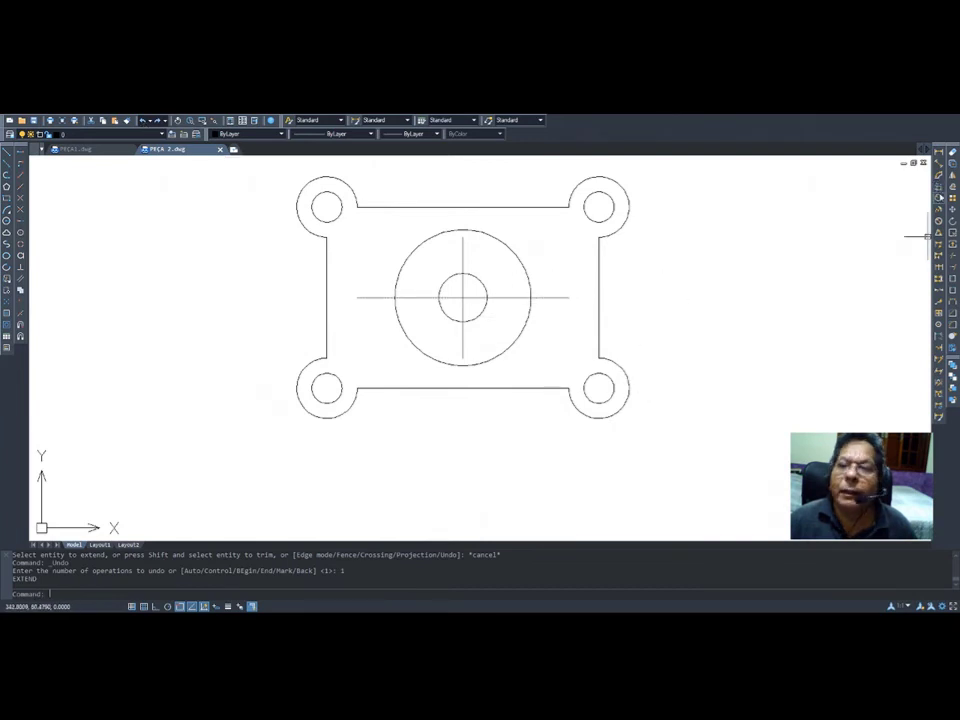
pyautogui.click(7, 152)
pyautogui.click(462, 236)
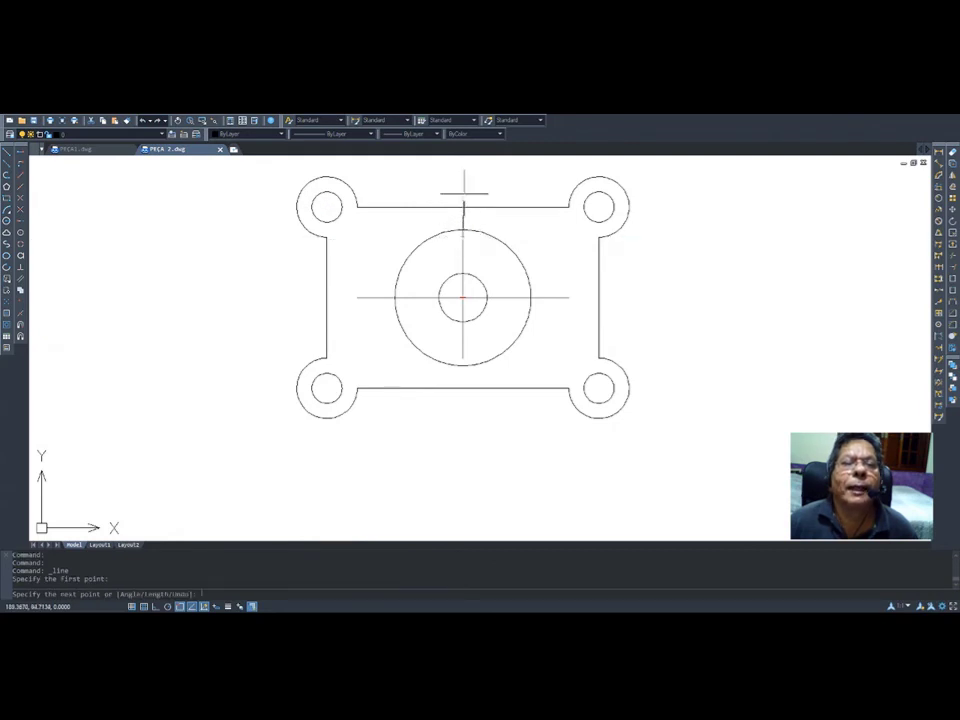
pyautogui.click(462, 206)
pyautogui.press('Return')
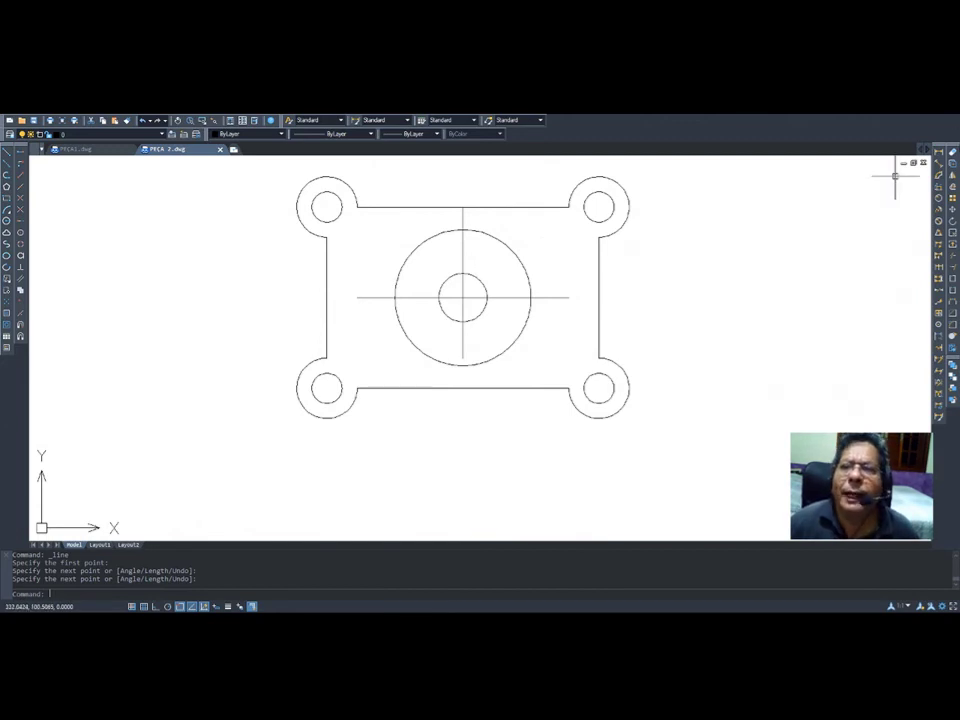
# - Erase the short line joining the vertical centre line to the plate's top edge
pyautogui.press('Delete')
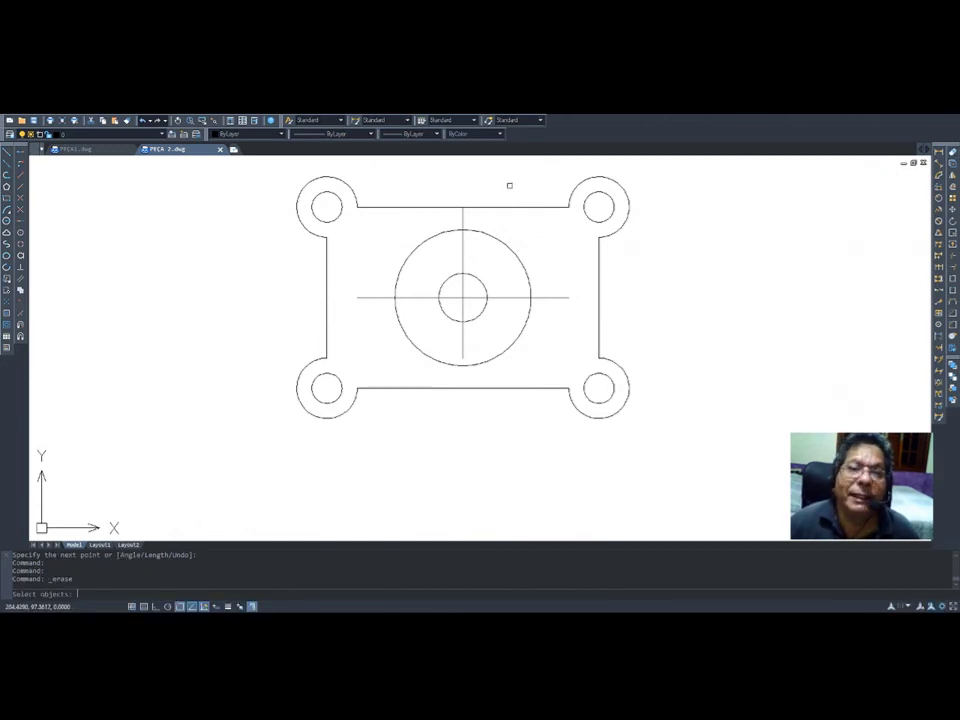
pyautogui.click(462, 218)
pyautogui.press('Return')
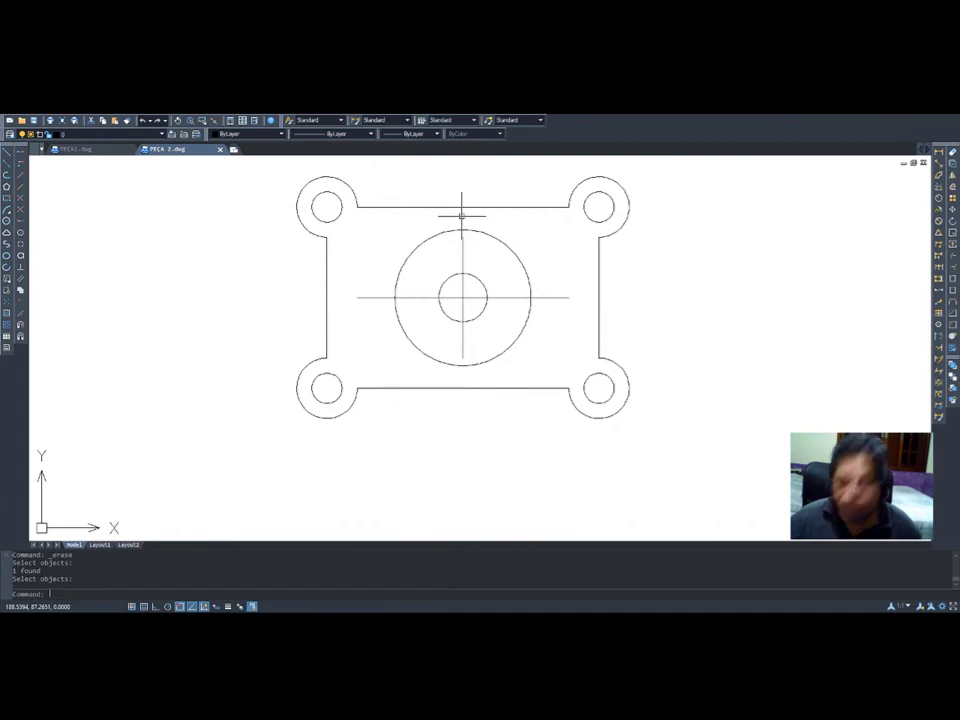
# - Extend both ends of the vertical and horizontal centre lines to the plate's edges, using all entities as boundaries
pyautogui.click(939, 302)
pyautogui.press('Return')
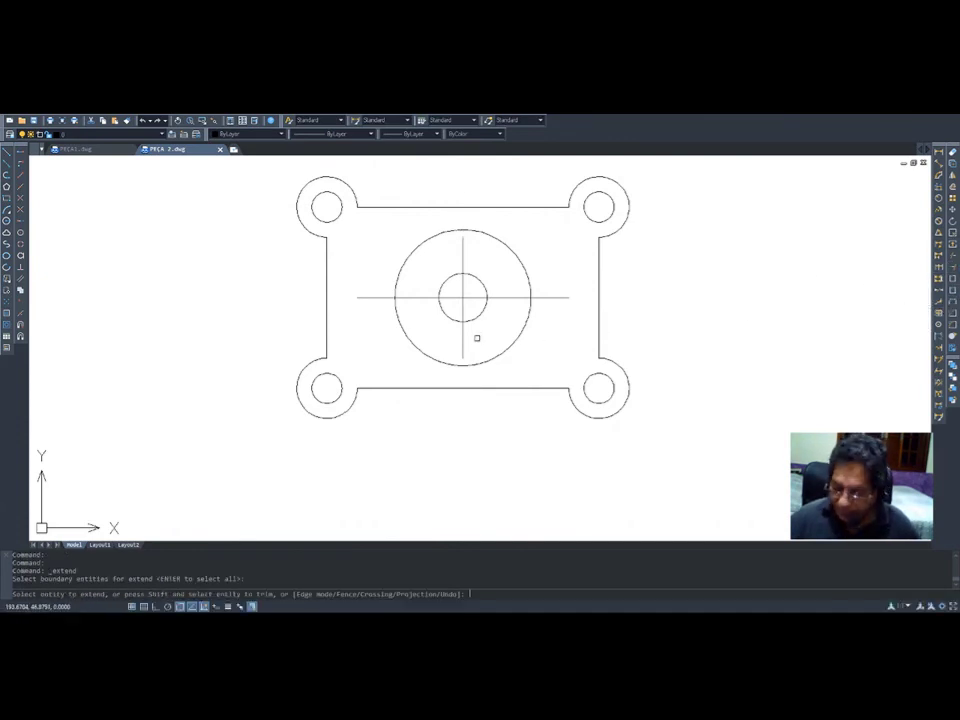
pyautogui.click(461, 242)
pyautogui.click(461, 242)
pyautogui.click(377, 297)
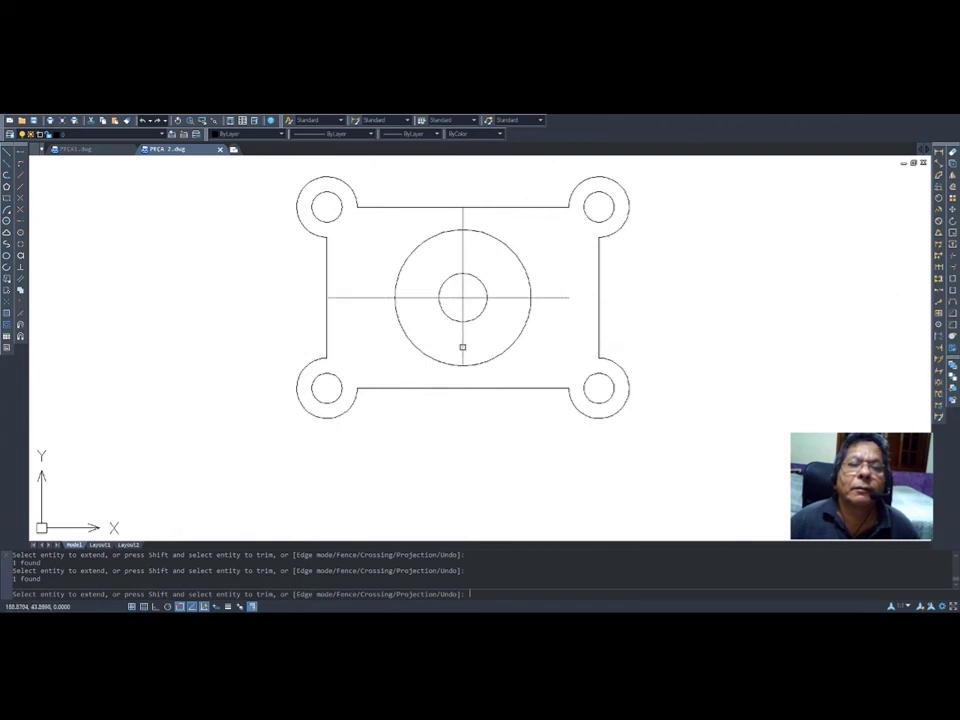
pyautogui.click(538, 297)
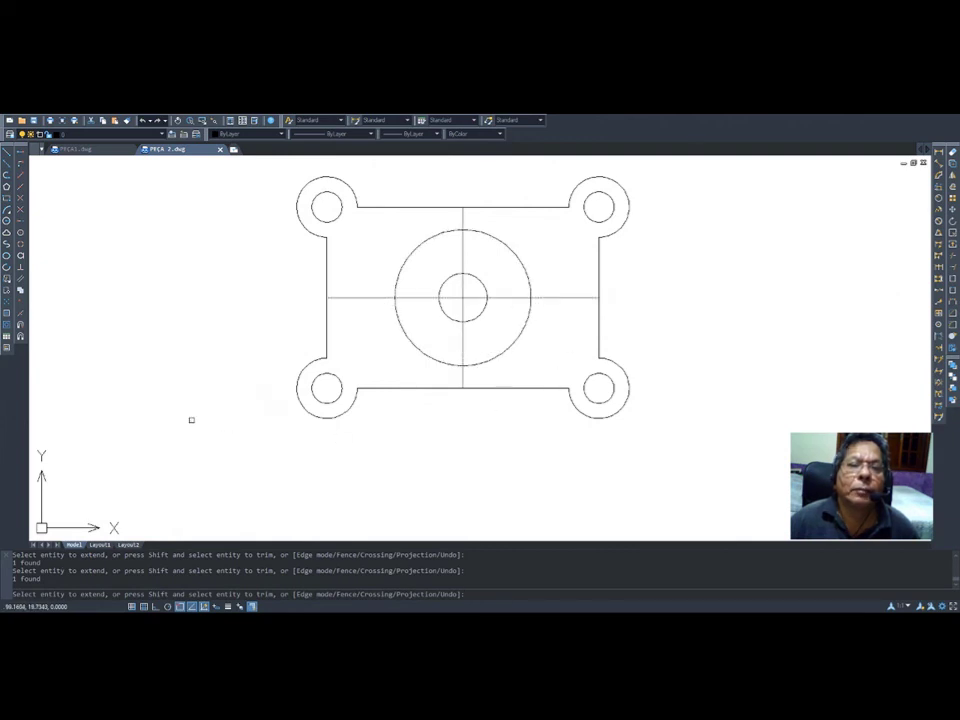
pyautogui.press('Return')
# - Draw a circle of radius 2.5 centred where the vertical centre line crosses the top of the radius 22.5 circle
pyautogui.click(8, 222)
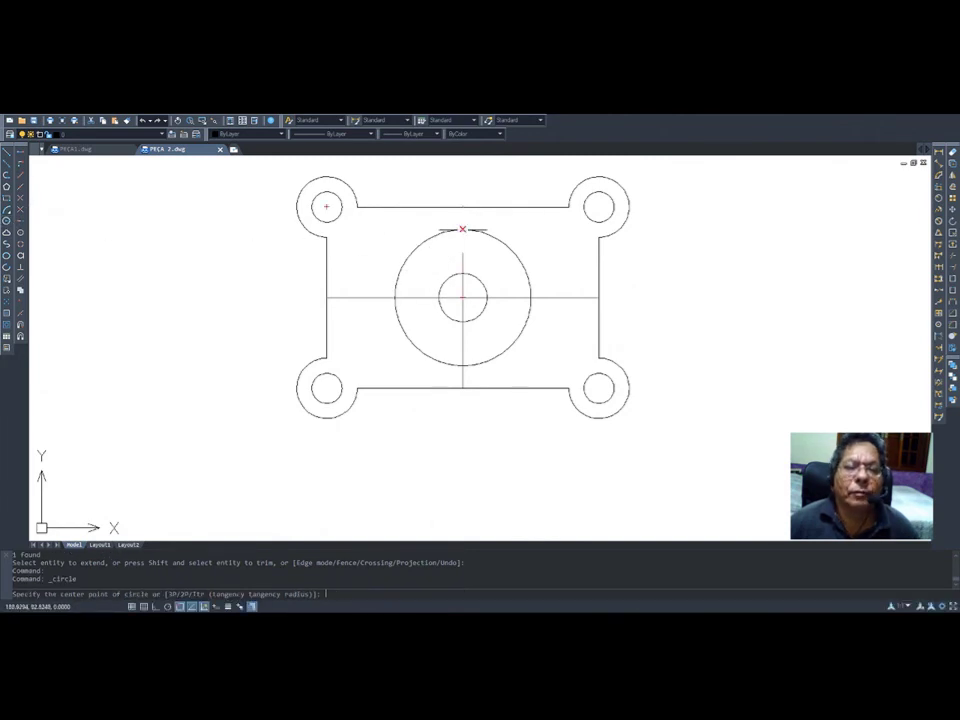
pyautogui.click(462, 229)
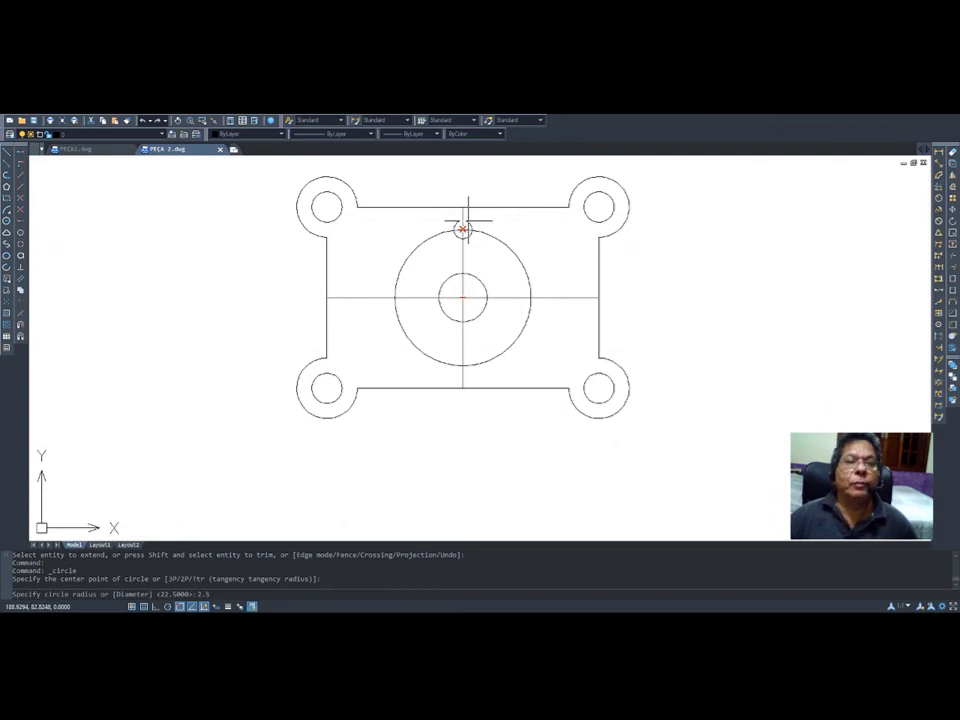
pyautogui.press('Return')
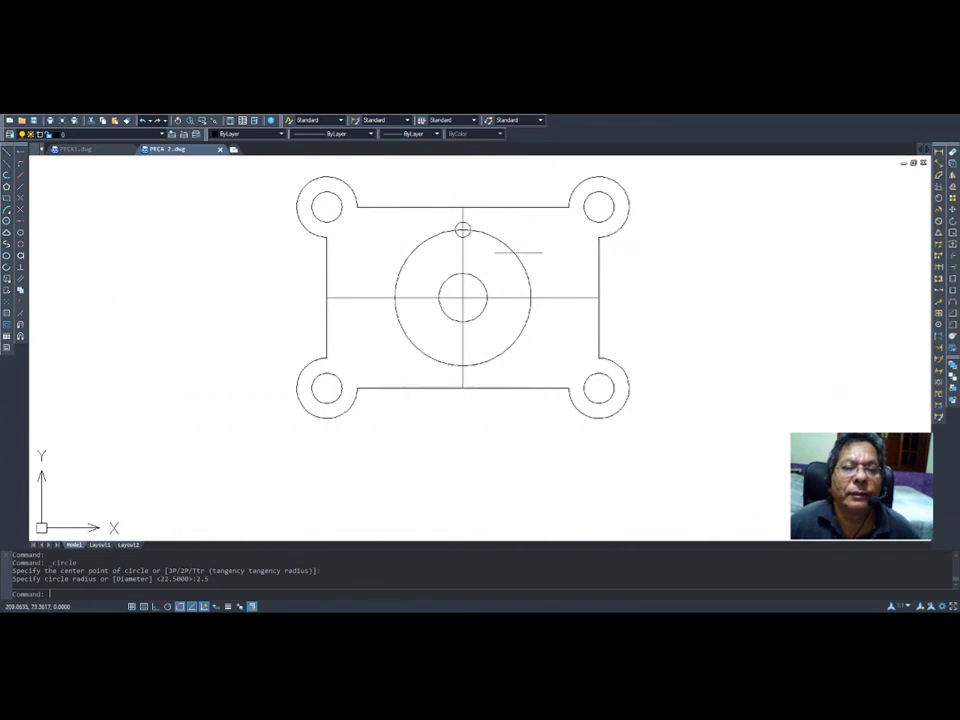
# - Polar-array the radius 2.5 circle about the plate's centre as six items over 180 degrees, filling the large circle's left half
pyautogui.click(938, 220)
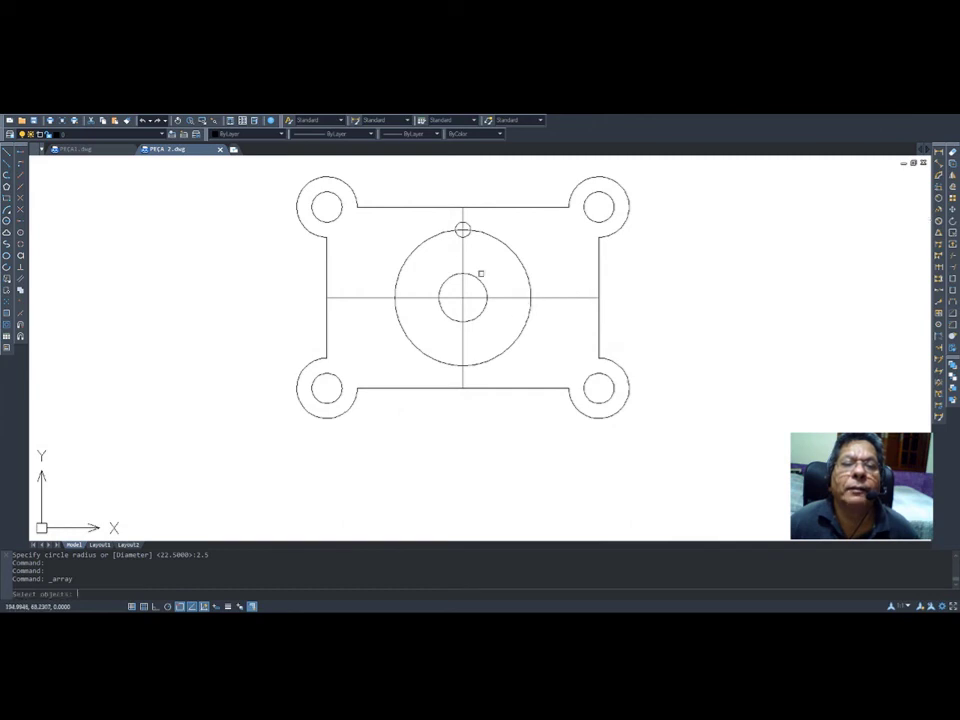
pyautogui.click(463, 229)
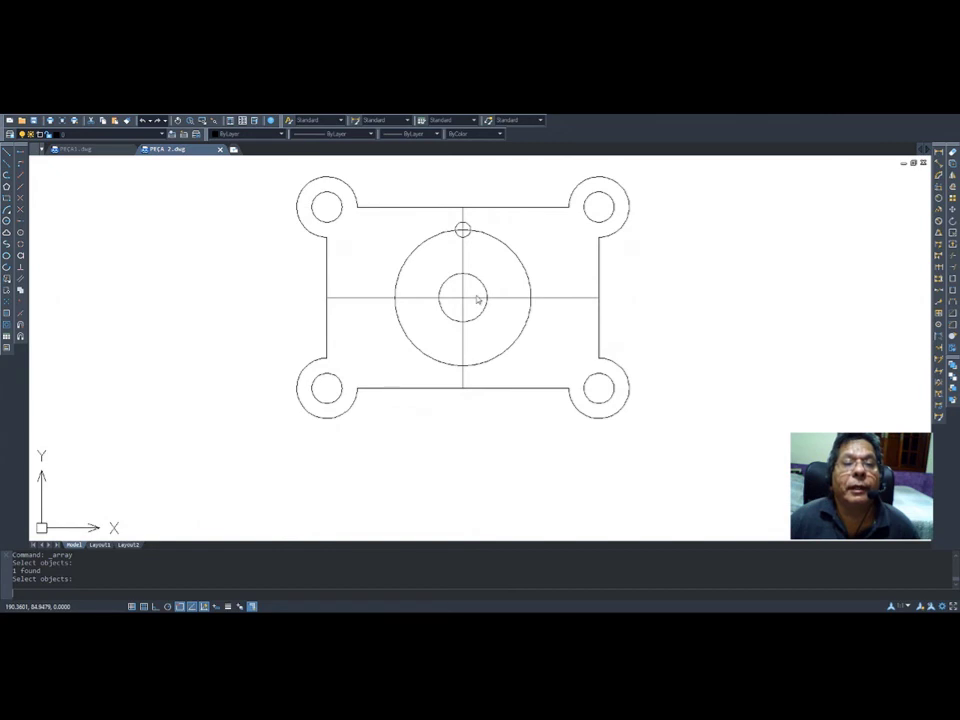
pyautogui.press('Return')
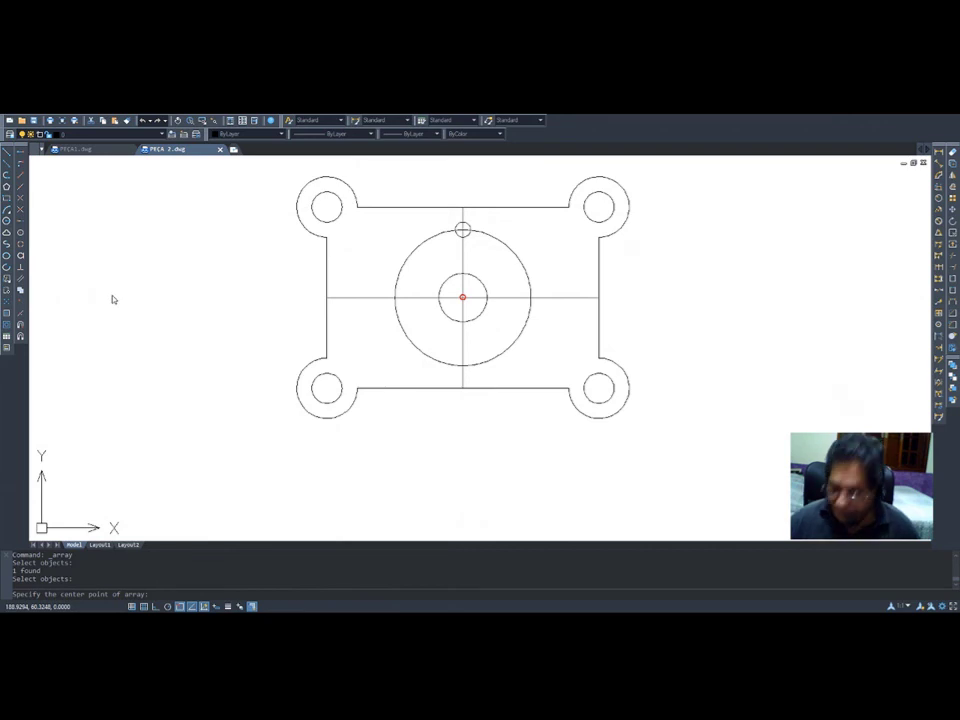
pyautogui.click(214, 367)
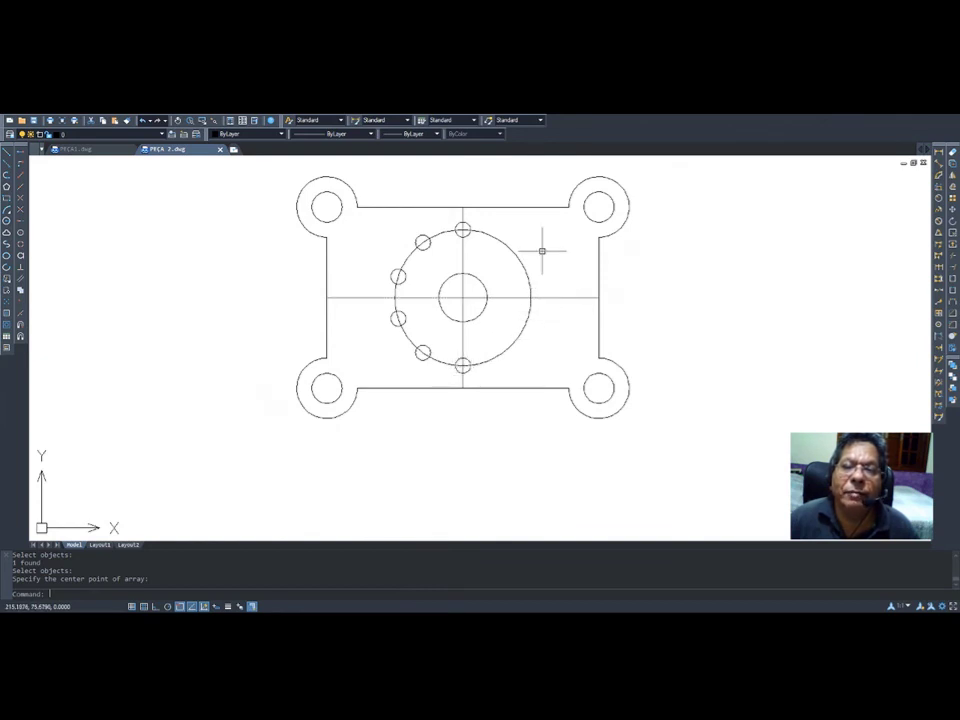
# - Polar-array the bottom radius 2.5 circle about the plate's centre, placing one copy 120 degrees counterclockwise on the large circle
pyautogui.click(952, 198)
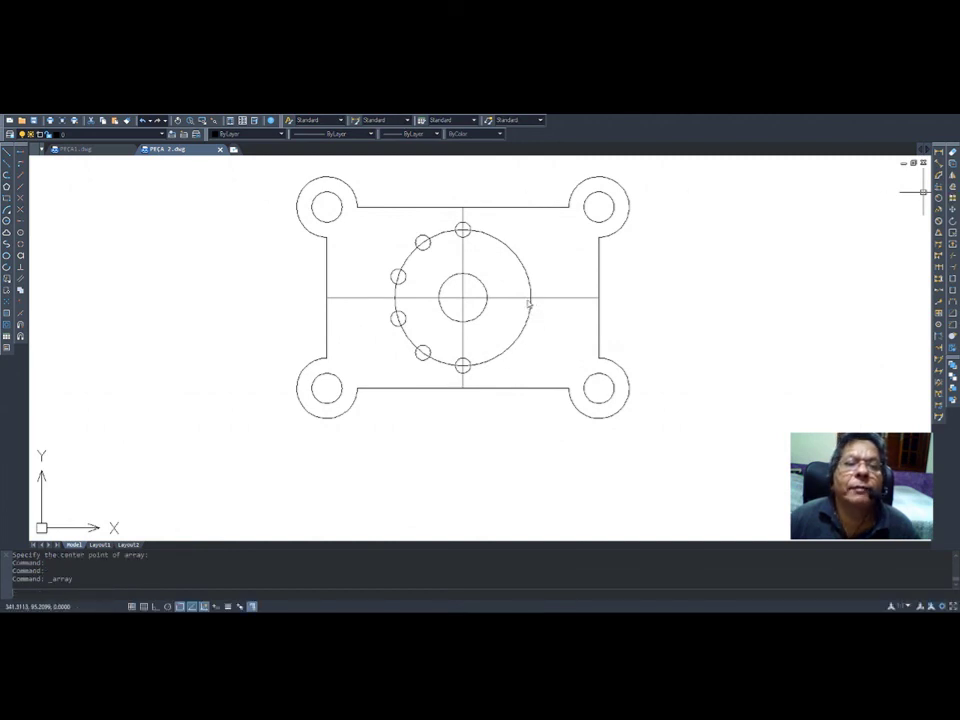
pyautogui.click(458, 361)
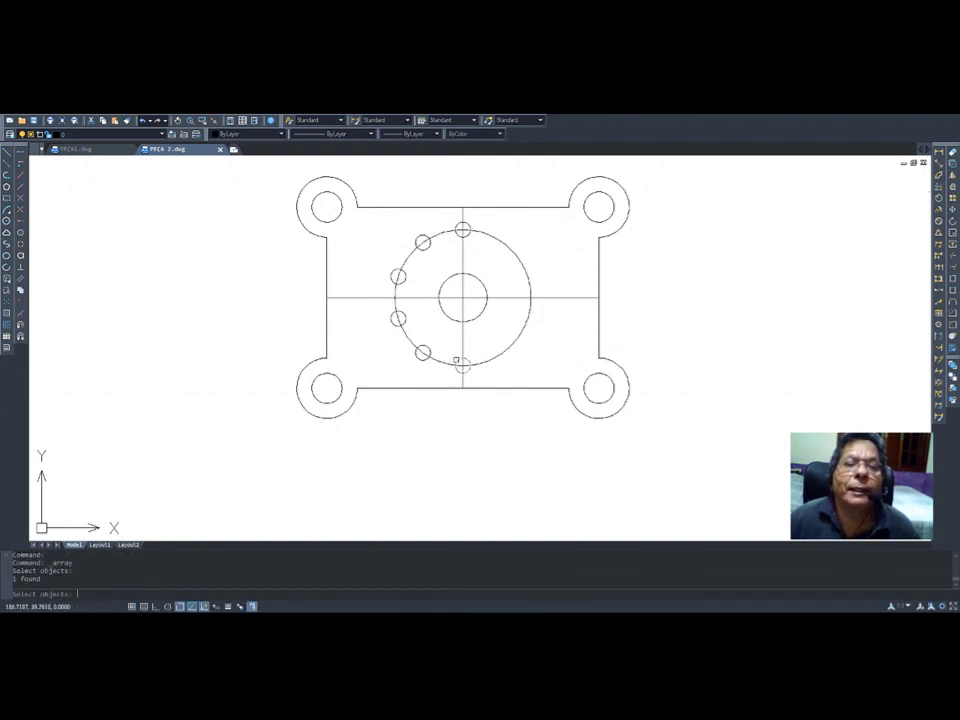
pyautogui.press('Return')
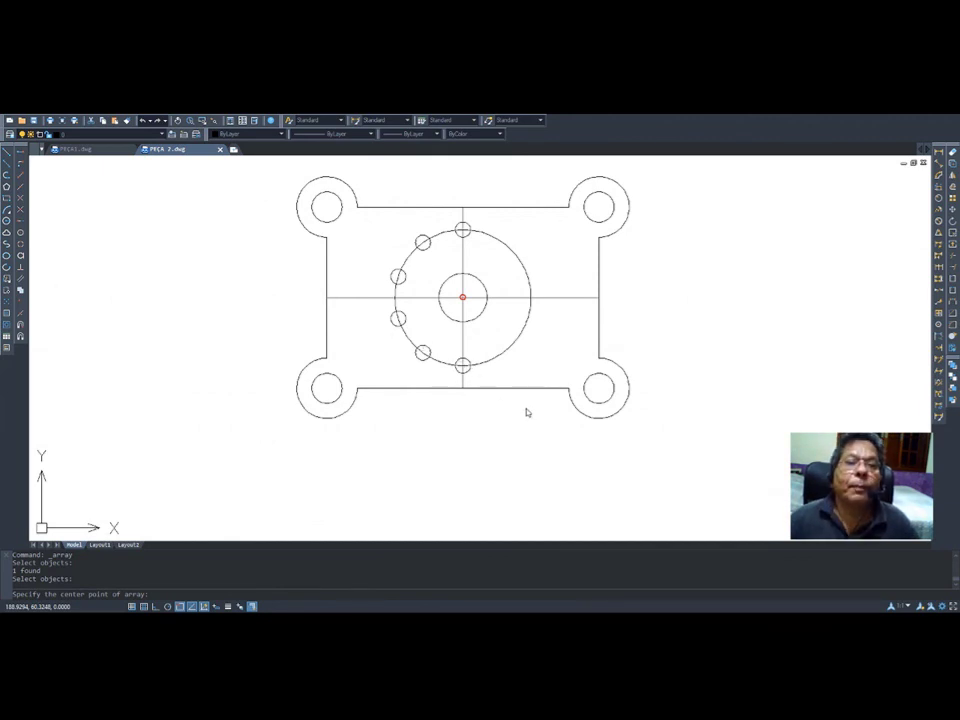
pyautogui.press('Return')
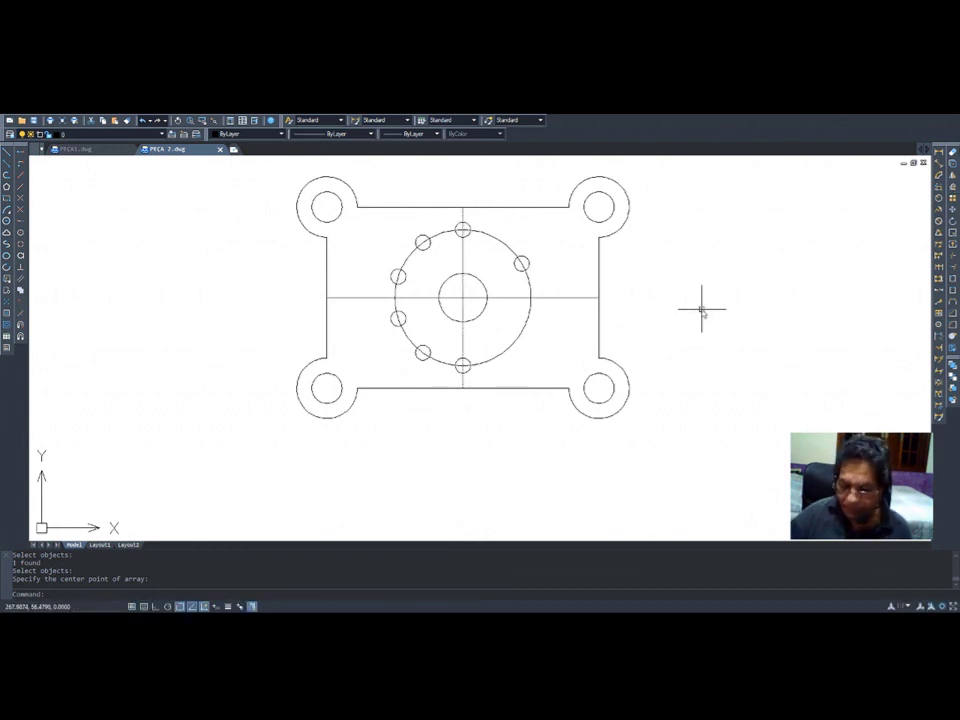
# - Offset the vertical centre line by 35 to both its left and right sides
pyautogui.write('5')
pyautogui.press('Return')
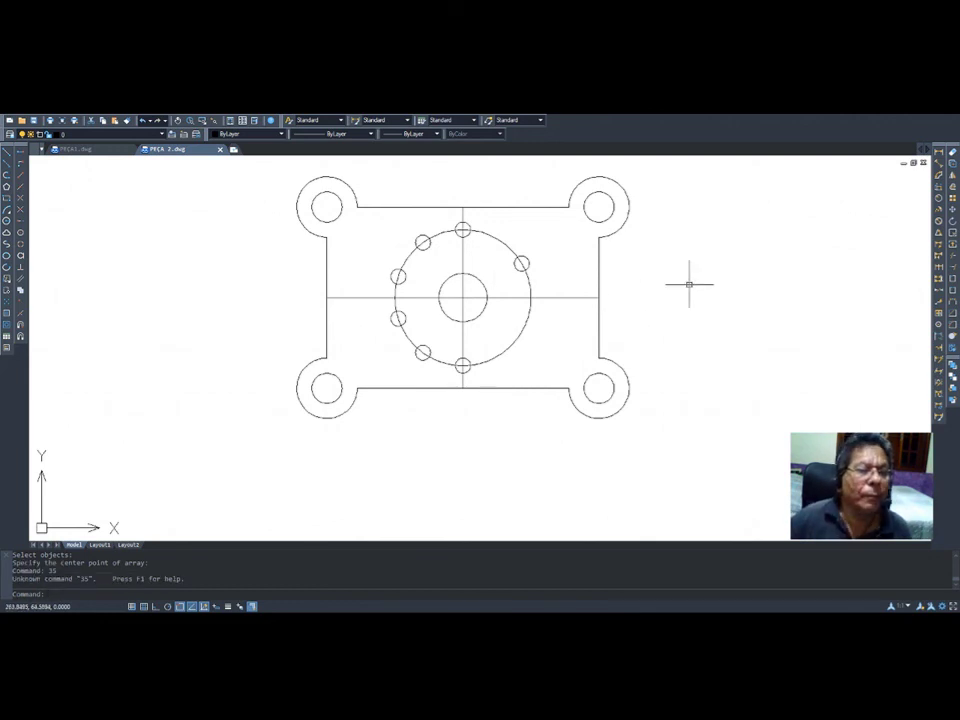
pyautogui.click(951, 186)
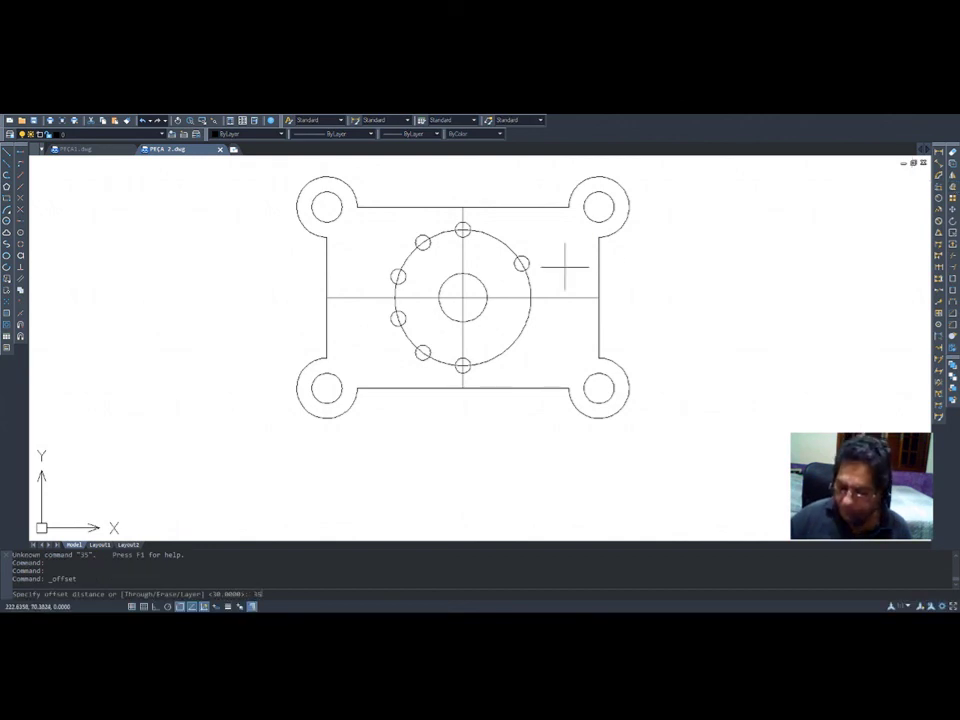
pyautogui.write('35')
pyautogui.press('Return')
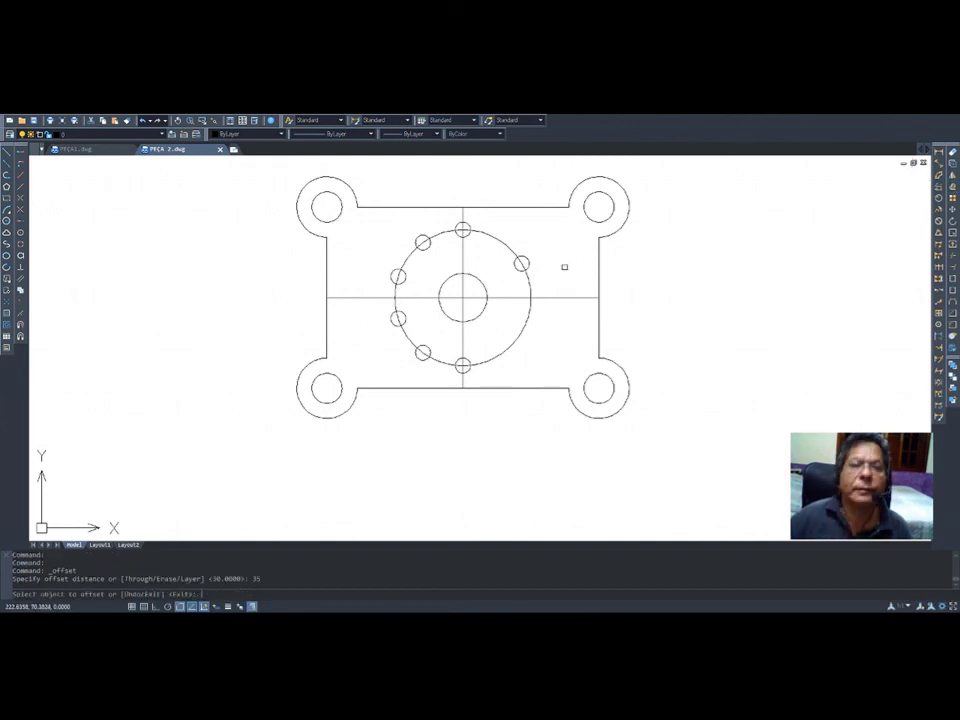
pyautogui.click(463, 257)
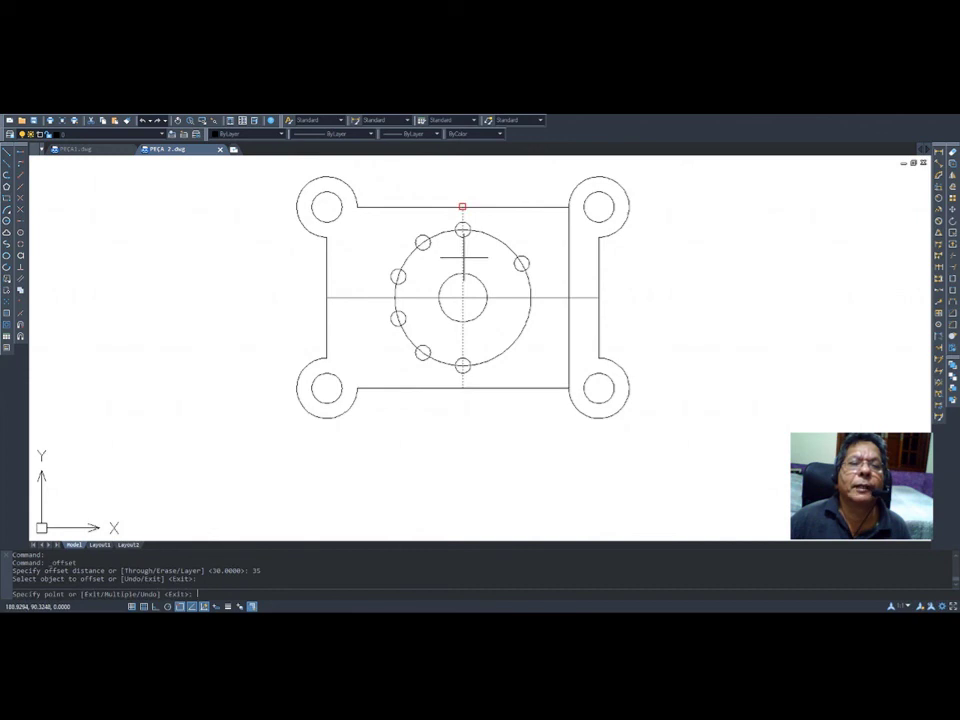
pyautogui.click(380, 262)
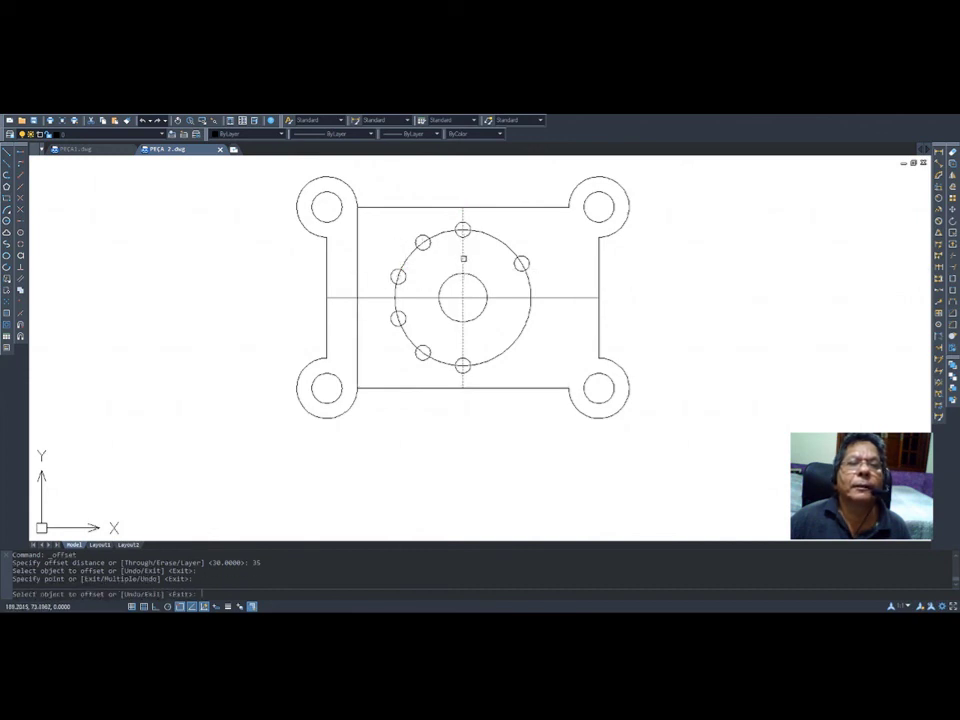
pyautogui.click(463, 258)
pyautogui.click(551, 255)
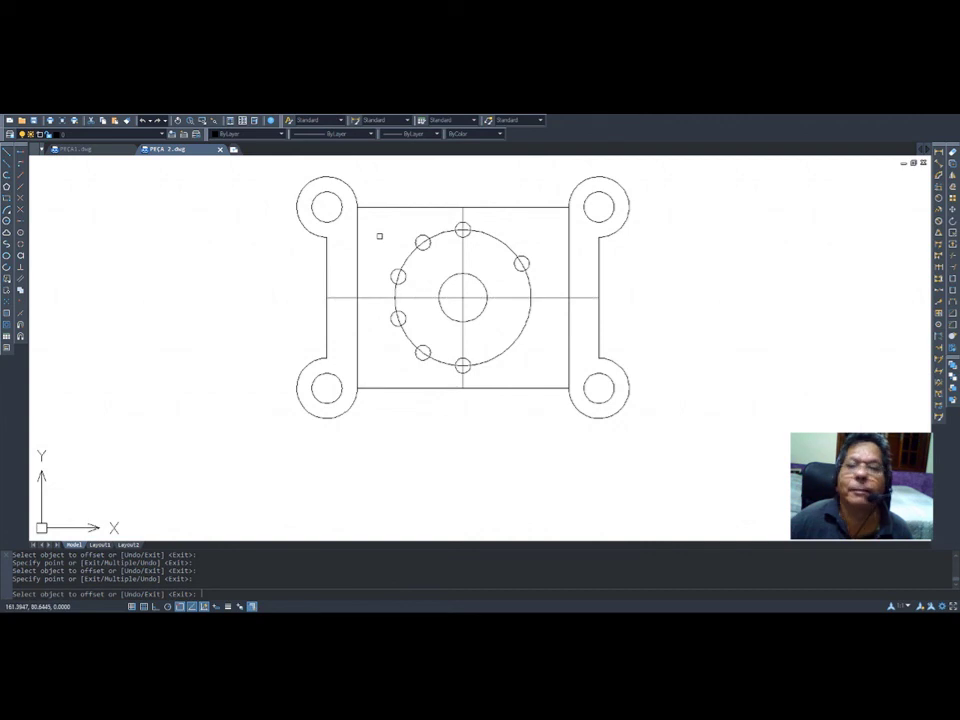
# - Offset the horizontal centre line by 15 both above and below
pyautogui.click(929, 195)
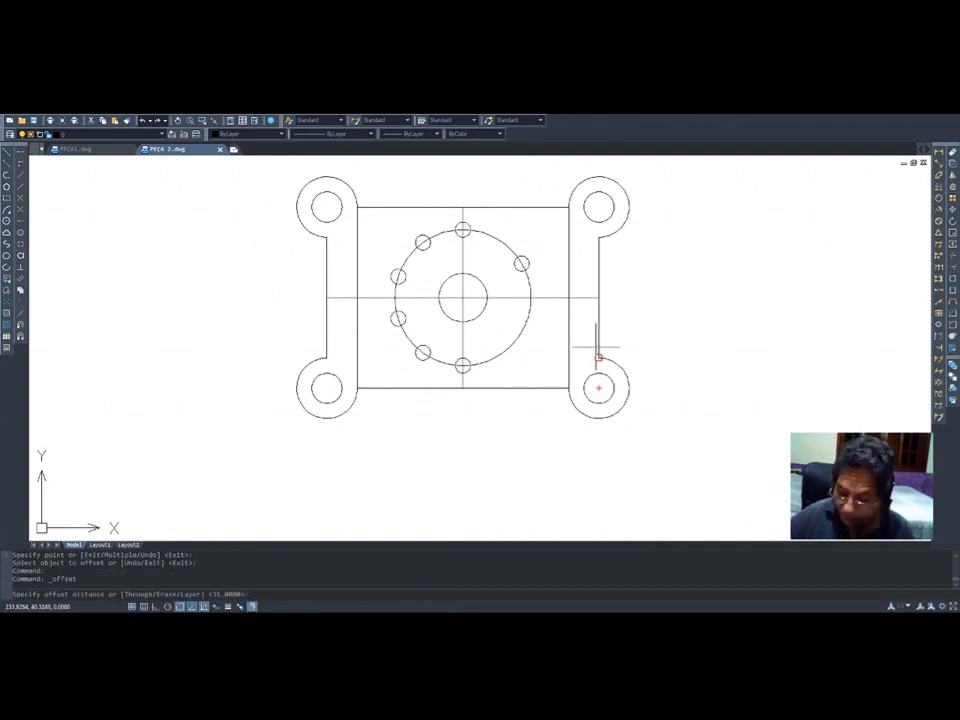
pyautogui.write('15')
pyautogui.press('Return')
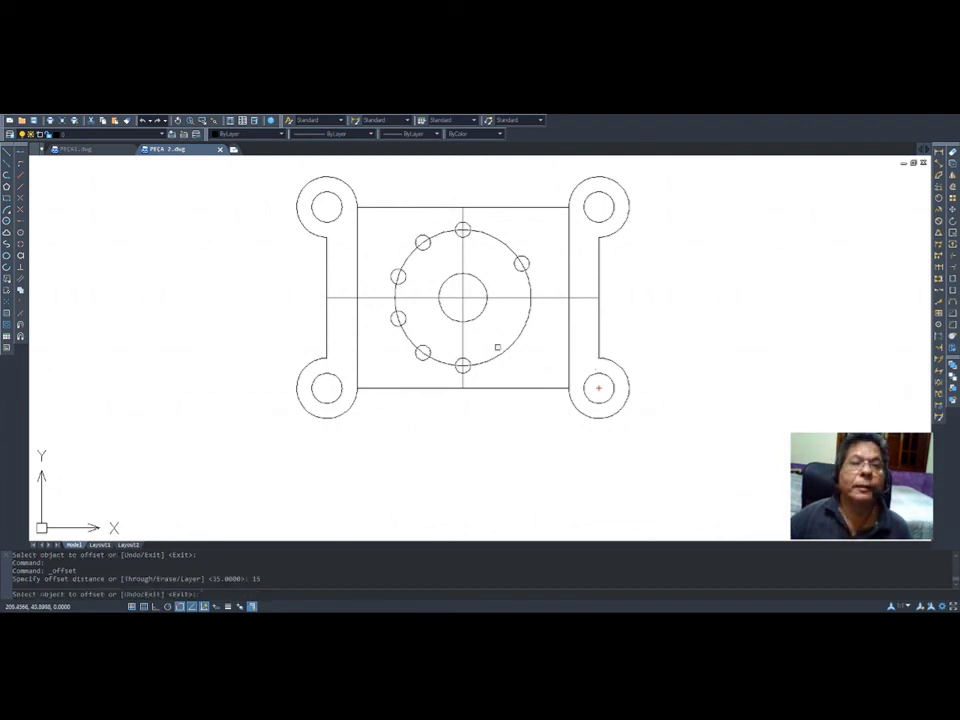
pyautogui.click(369, 296)
pyautogui.click(377, 270)
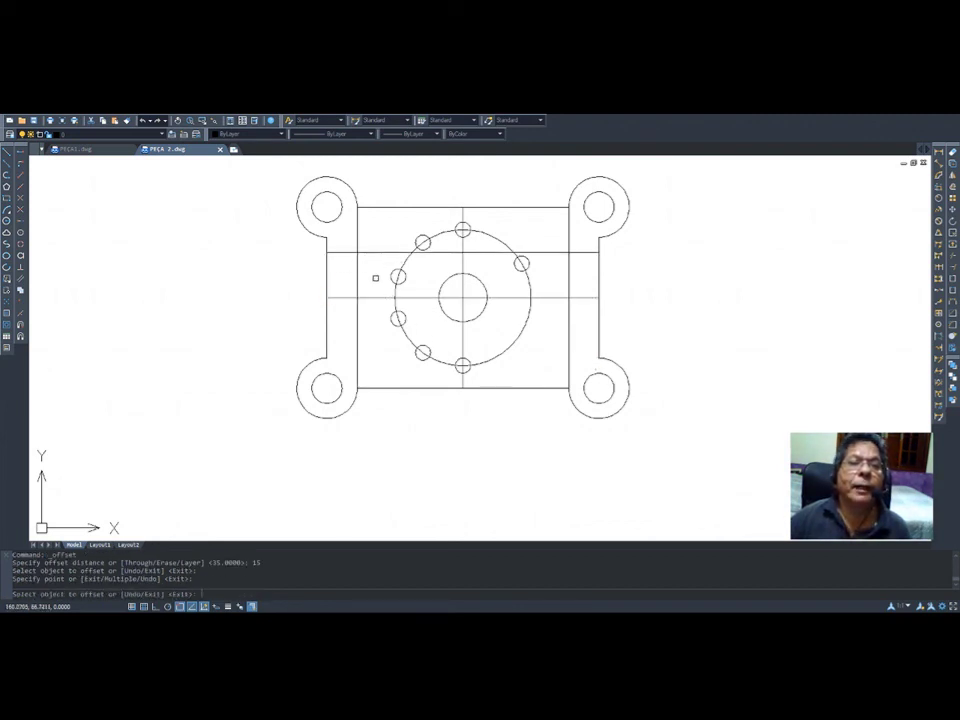
pyautogui.click(374, 296)
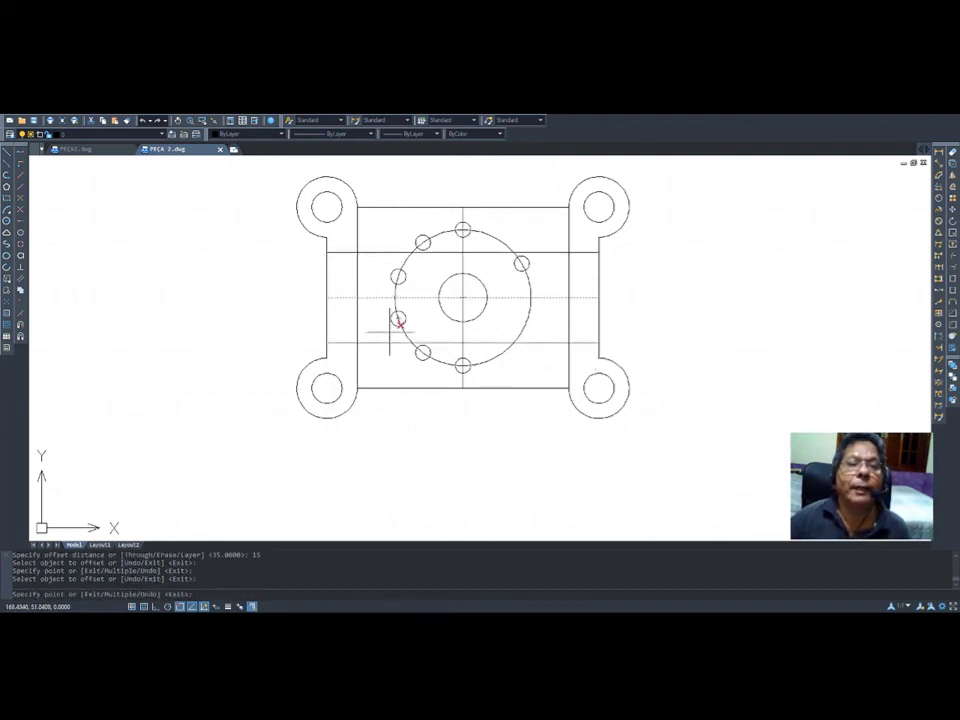
pyautogui.click(385, 330)
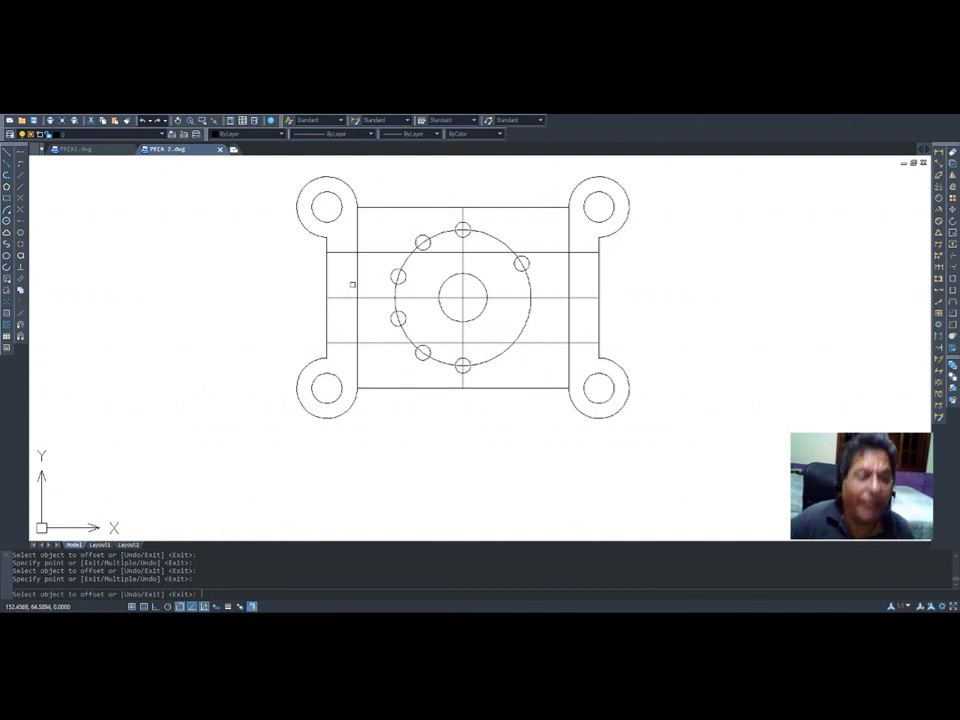
# - Draw a circle of radius 3 centred on the upper-left intersection of the offset lines
pyautogui.click(7, 221)
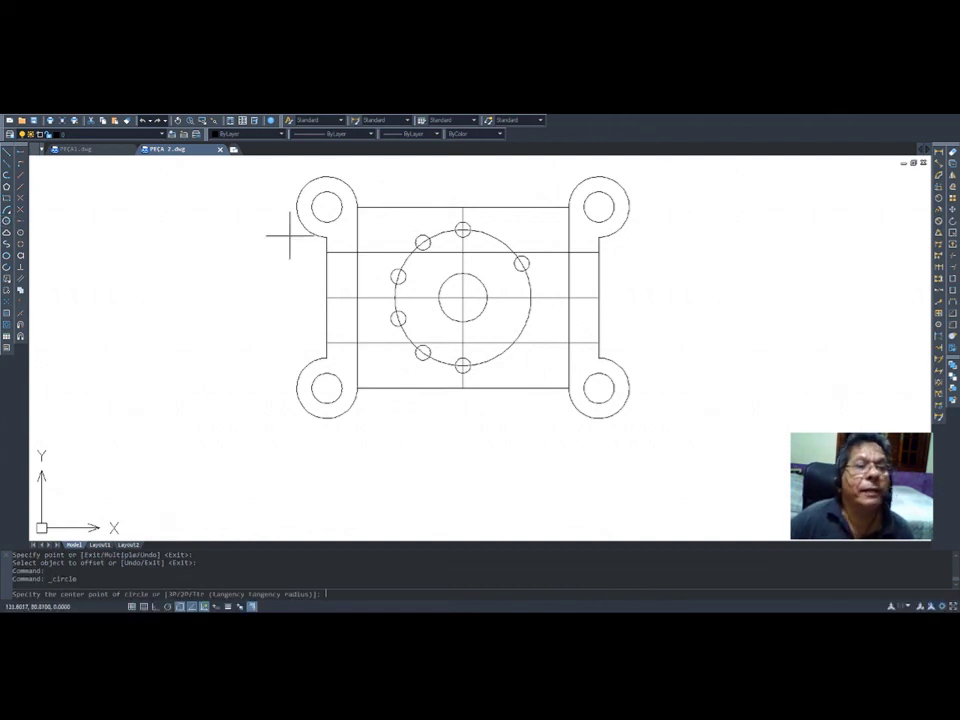
pyautogui.click(356, 252)
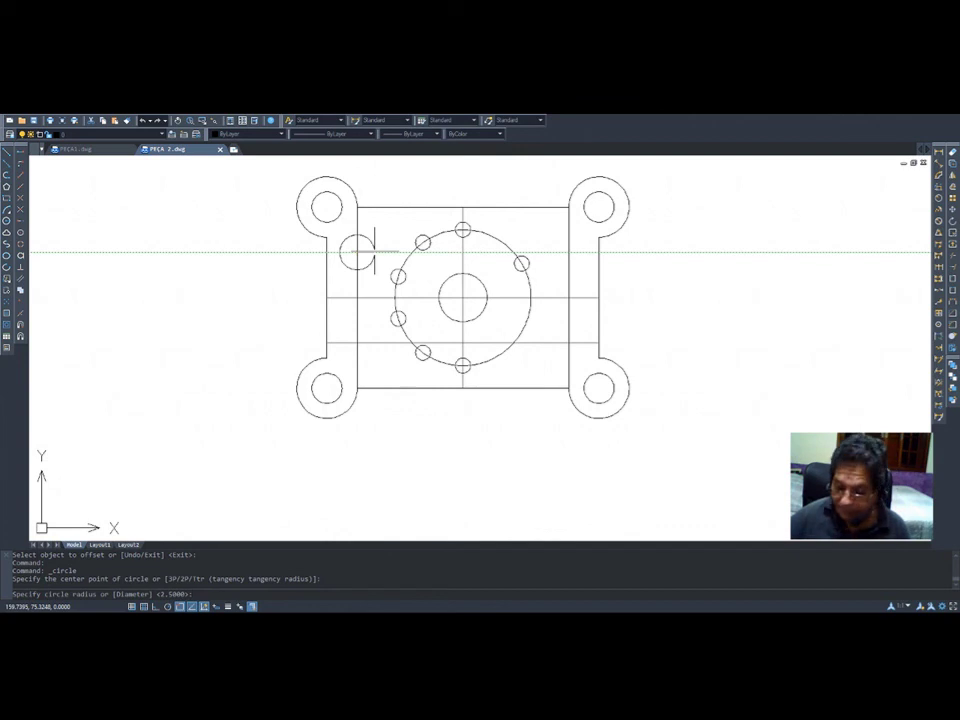
pyautogui.write('3')
pyautogui.press('Return')
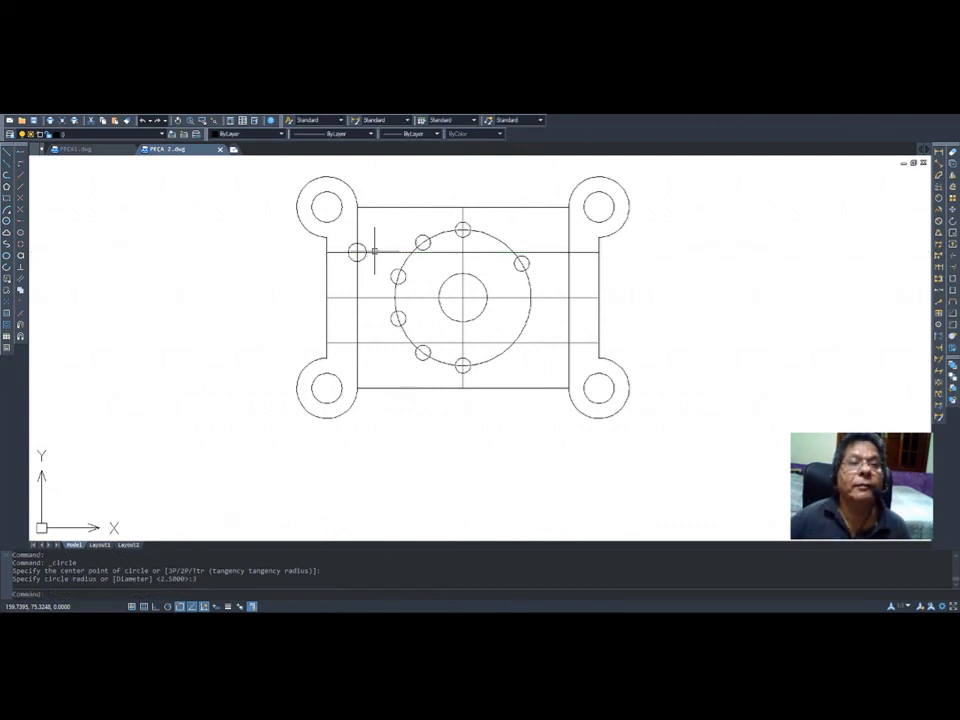
# - Draw radius 3 circles centred on the lower-left, upper-right and lower-right intersections of the offset lines
pyautogui.press('Return')
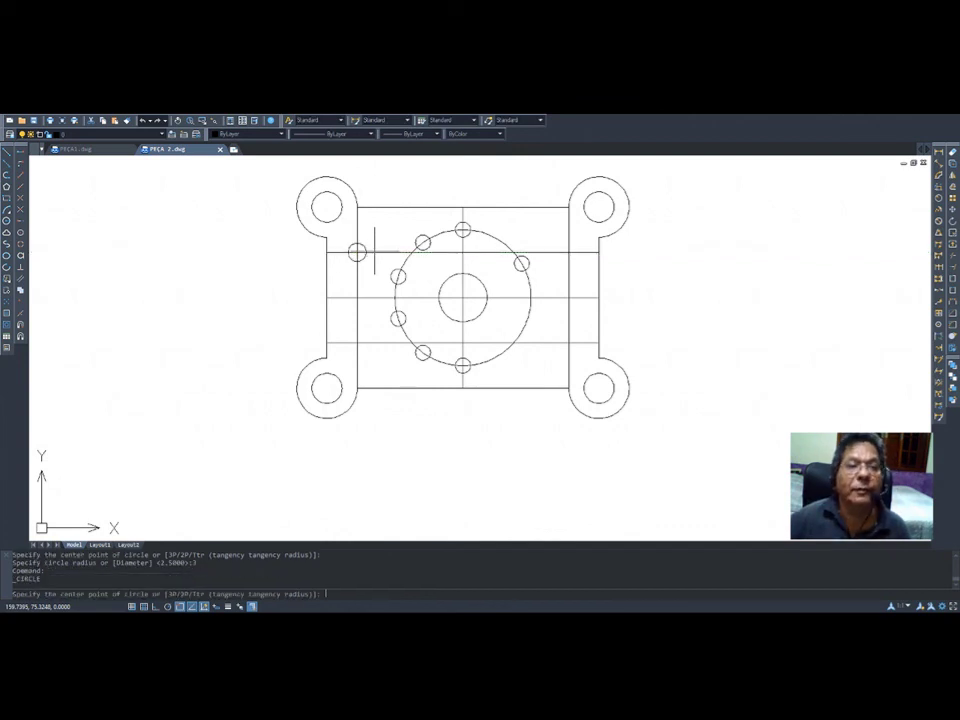
pyautogui.click(361, 342)
pyautogui.press('Return')
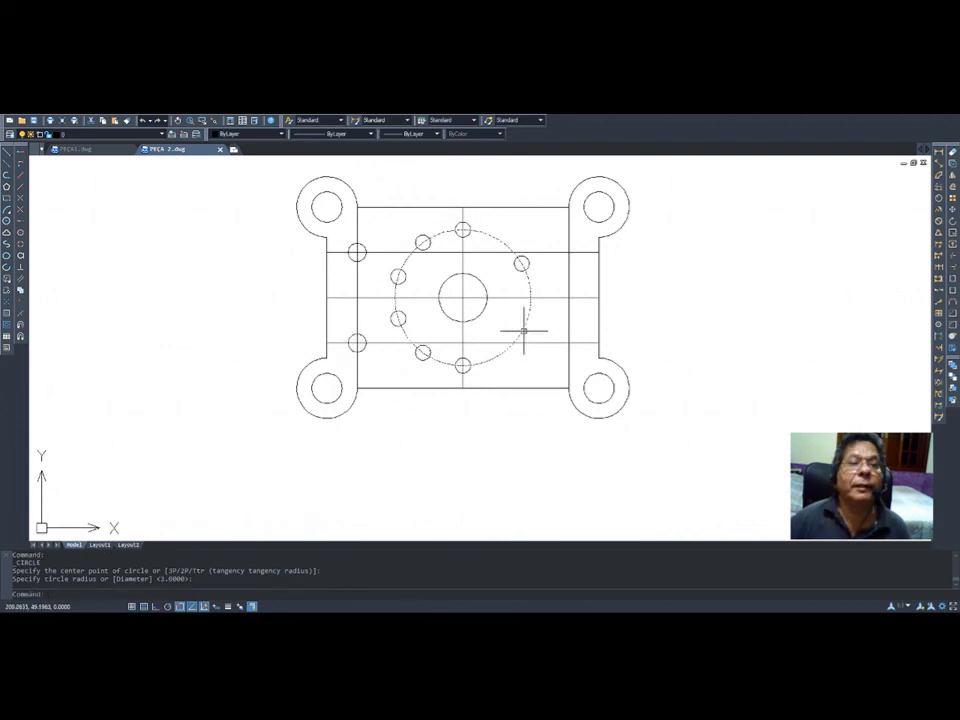
pyautogui.press('Return')
pyautogui.click(568, 251)
pyautogui.press('Return')
pyautogui.press('Return')
pyautogui.press('Return')
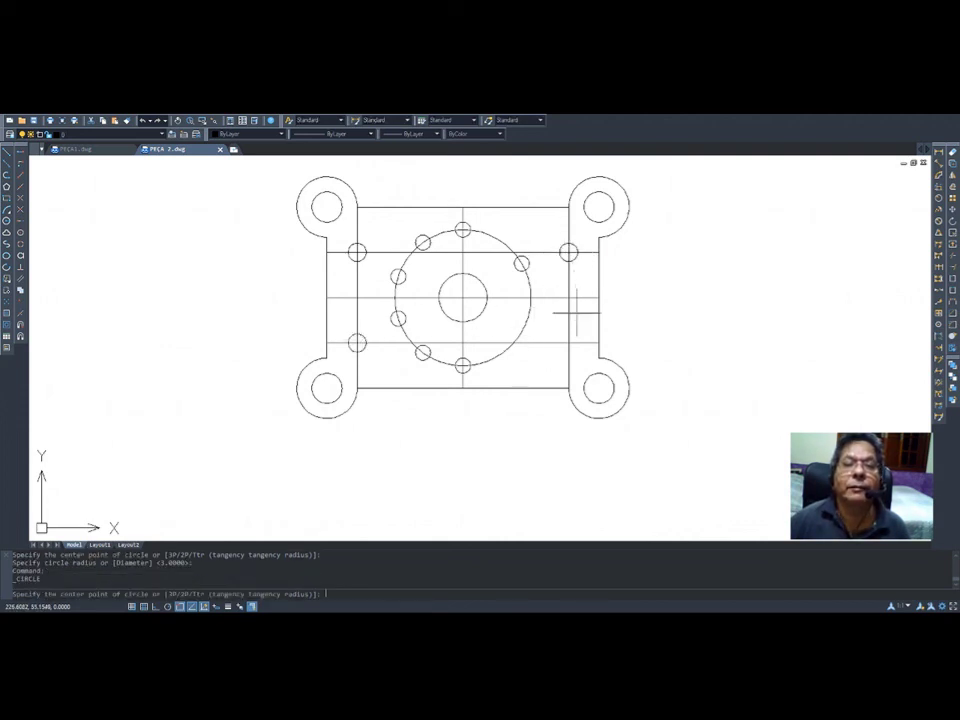
pyautogui.click(568, 343)
pyautogui.press('Return')
# - Draw two vertical lines joining the outer and inner sides of the left pair of radius 3 circles
pyautogui.scroll(2, 605, 333)
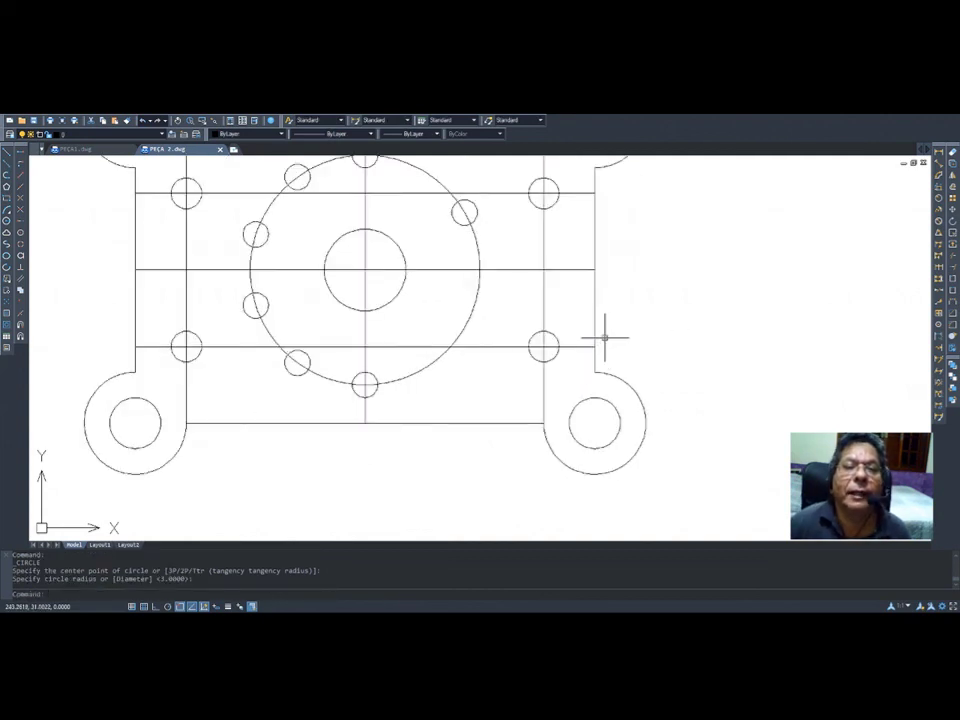
pyautogui.click(7, 163)
pyautogui.click(170, 192)
pyautogui.click(170, 346)
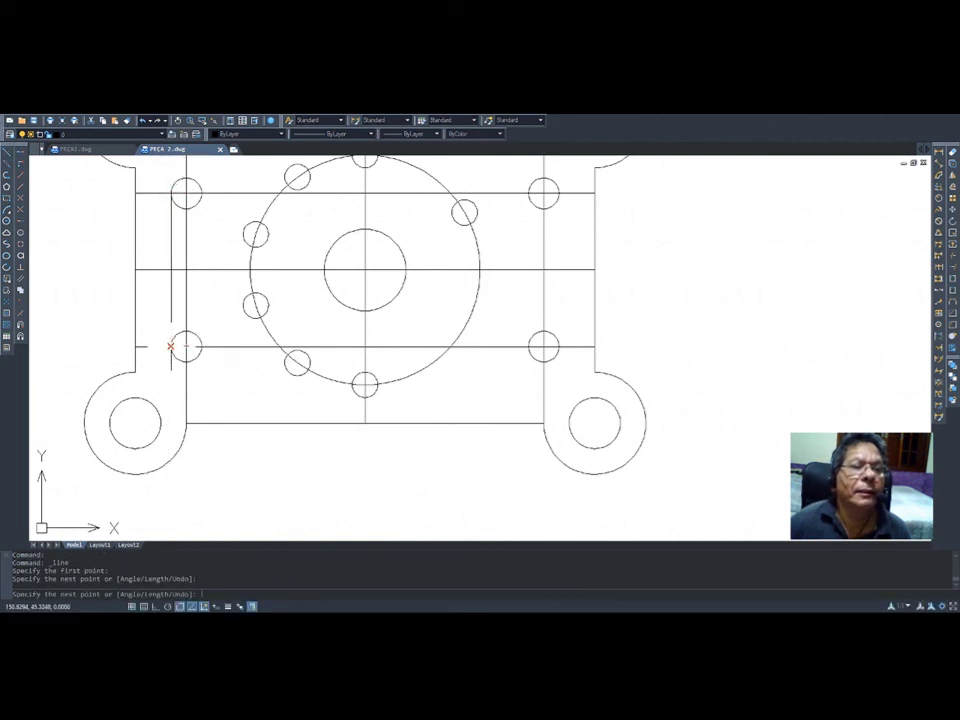
pyautogui.press('Return')
pyautogui.press('Return')
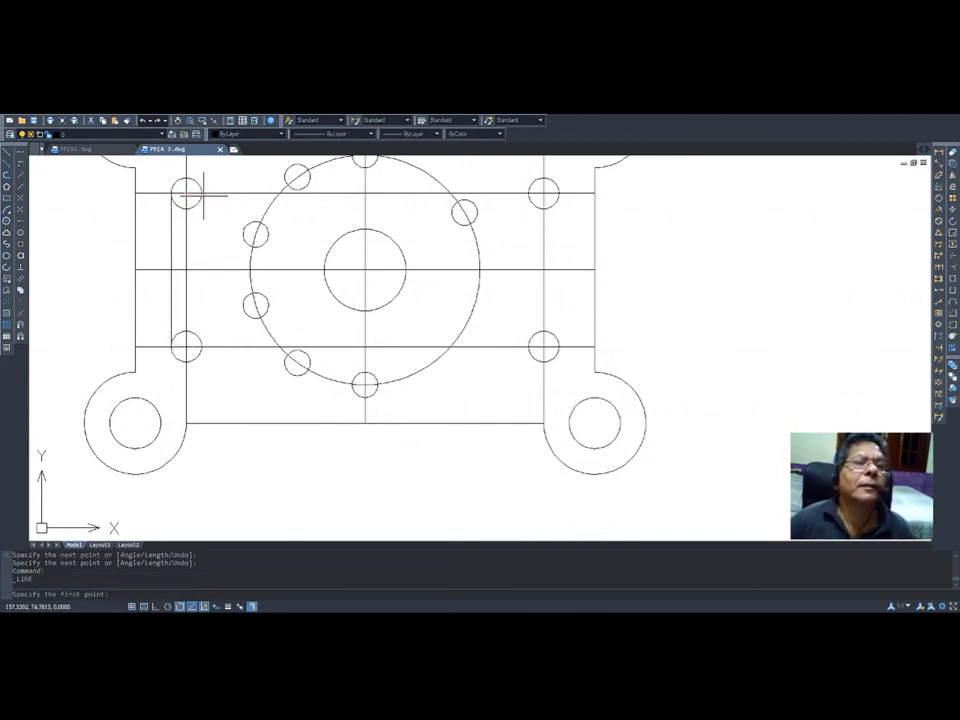
pyautogui.click(201, 193)
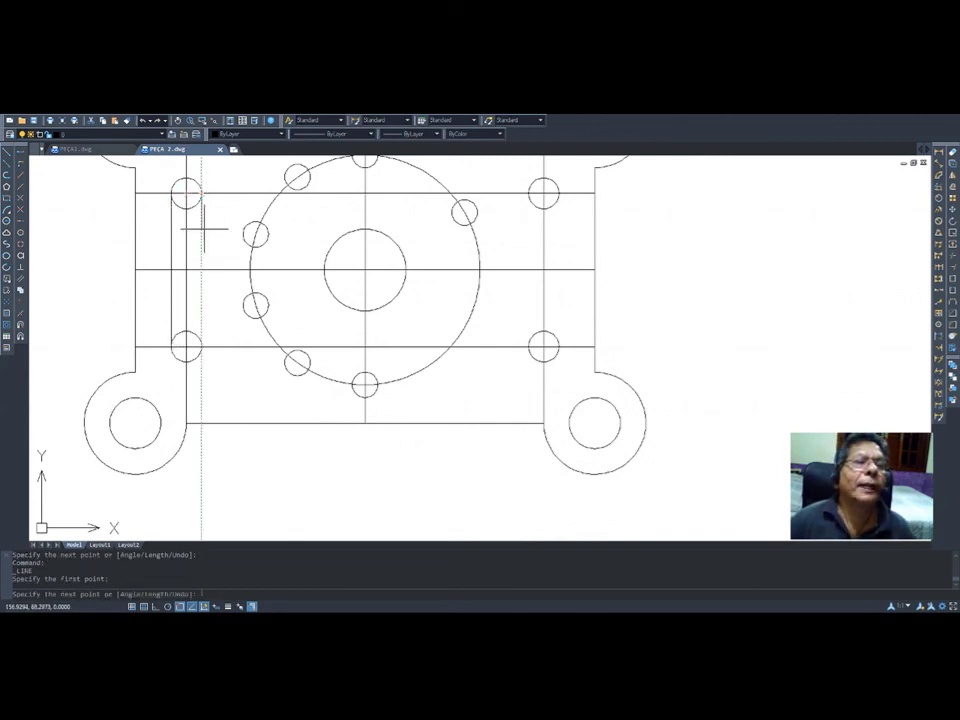
pyautogui.click(201, 346)
pyautogui.press('Return')
# - Draw two vertical lines joining the outer and inner sides of the right pair of radius 3 circles
pyautogui.press('Return')
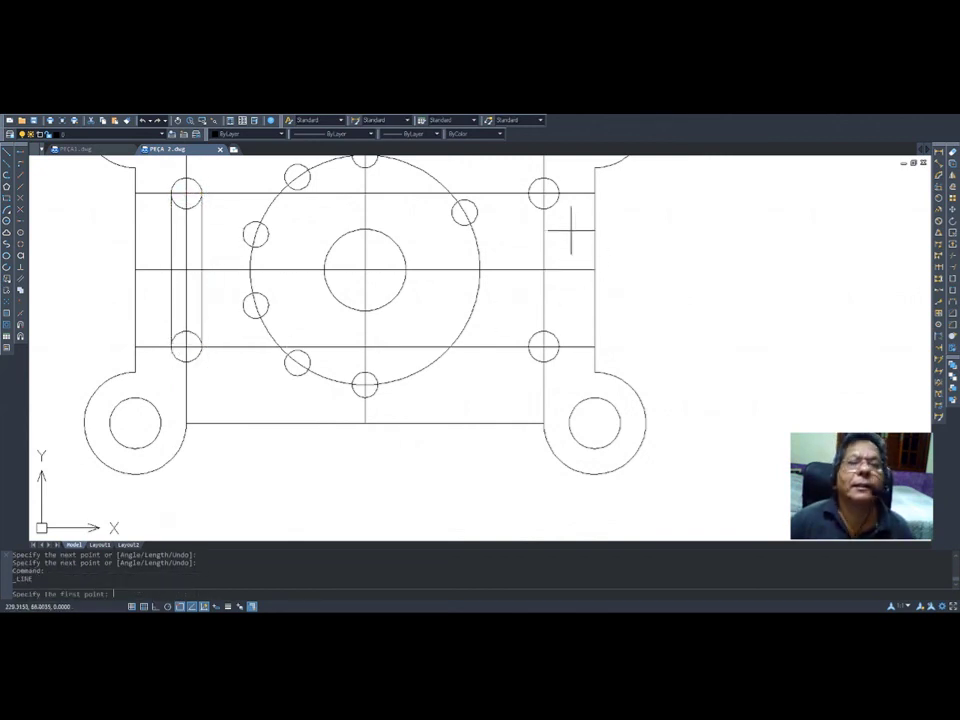
pyautogui.click(557, 193)
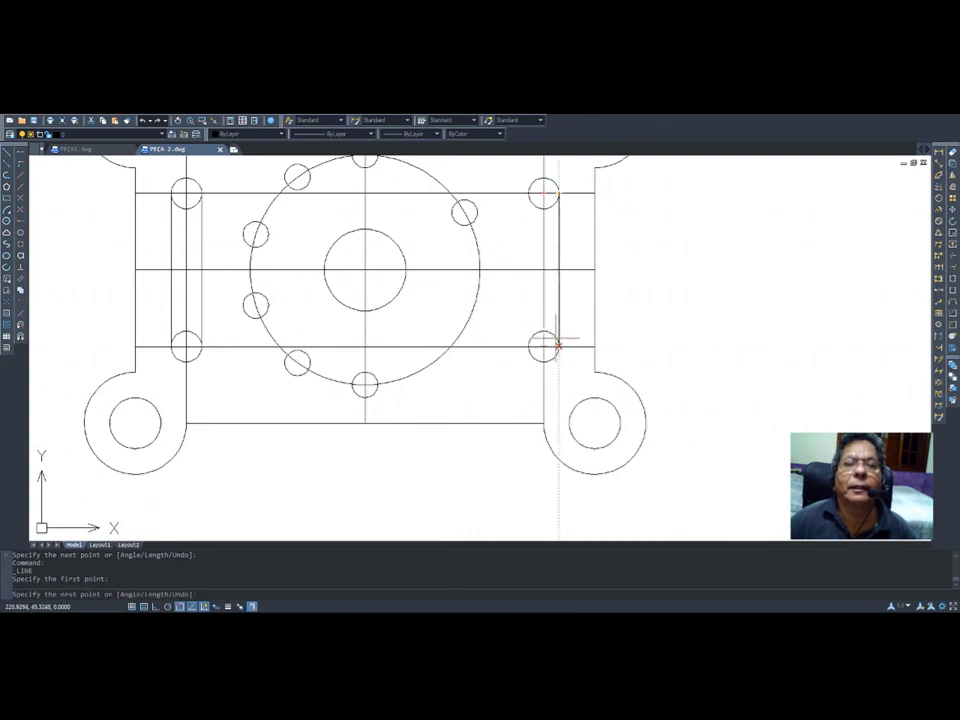
pyautogui.click(557, 346)
pyautogui.press('Return')
pyautogui.press('Return')
pyautogui.click(528, 346)
pyautogui.click(528, 193)
pyautogui.press('Return')
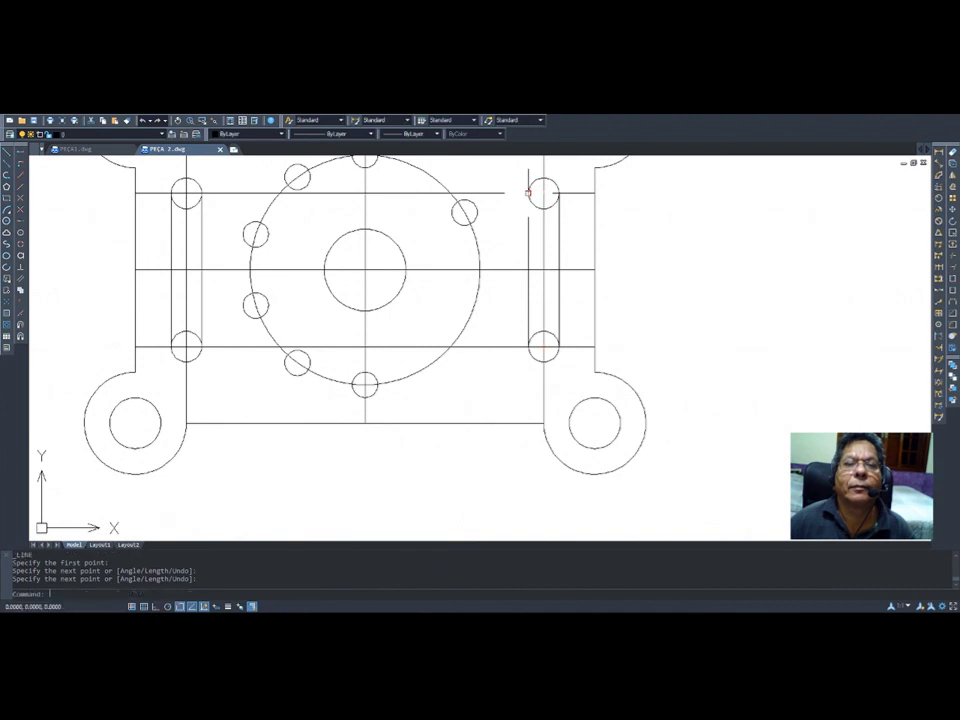
# - Erase both centre lines and the four offset construction lines from the plate
pyautogui.scroll(-2, 597, 287)
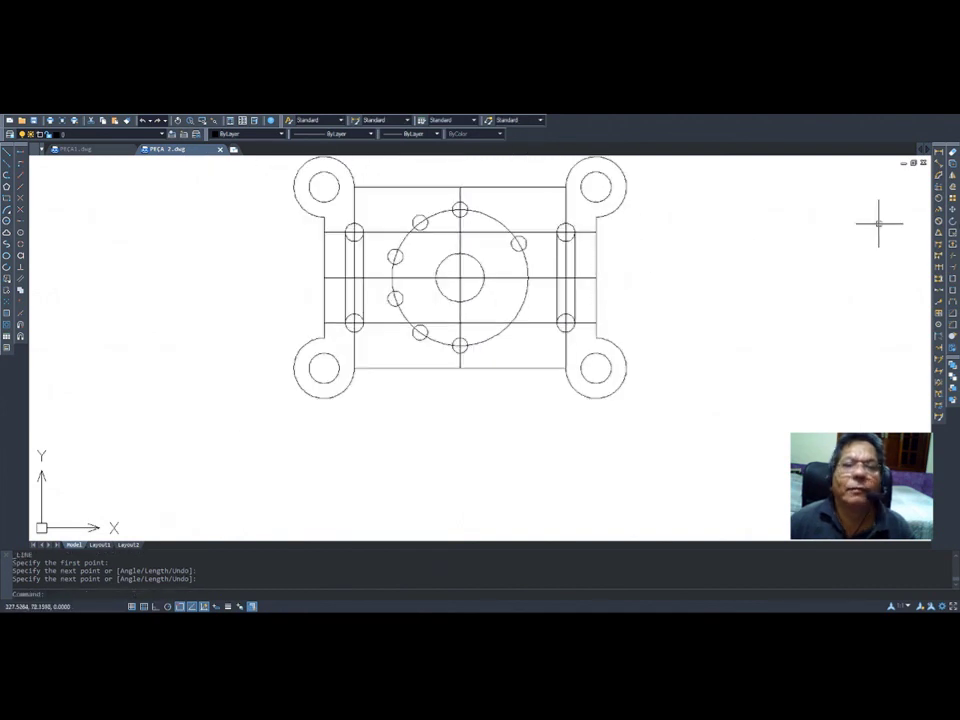
pyautogui.click(954, 152)
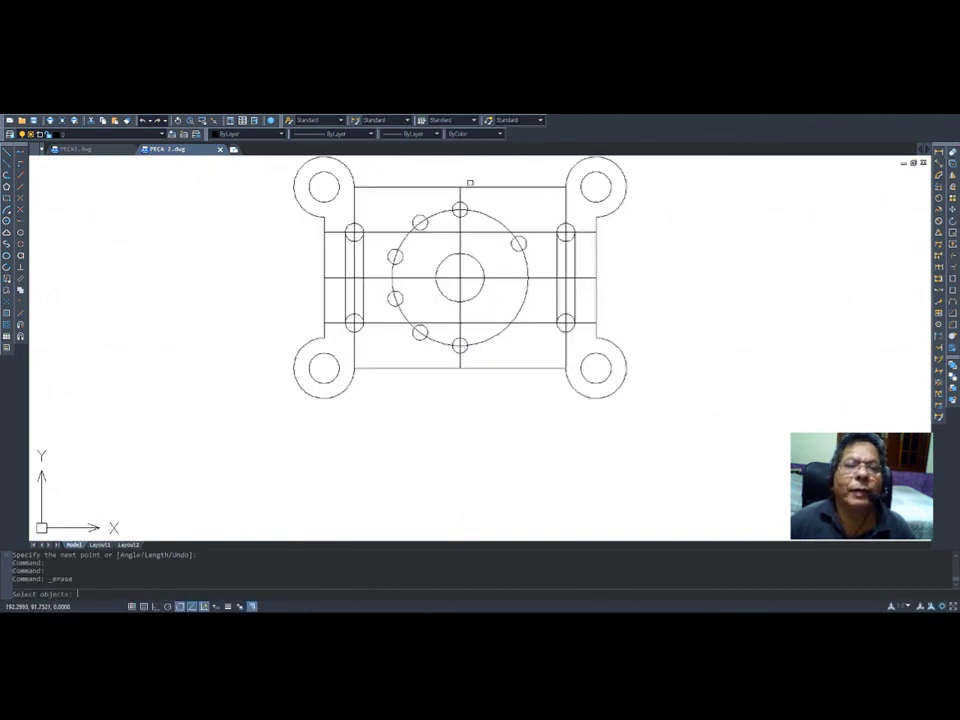
pyautogui.click(458, 194)
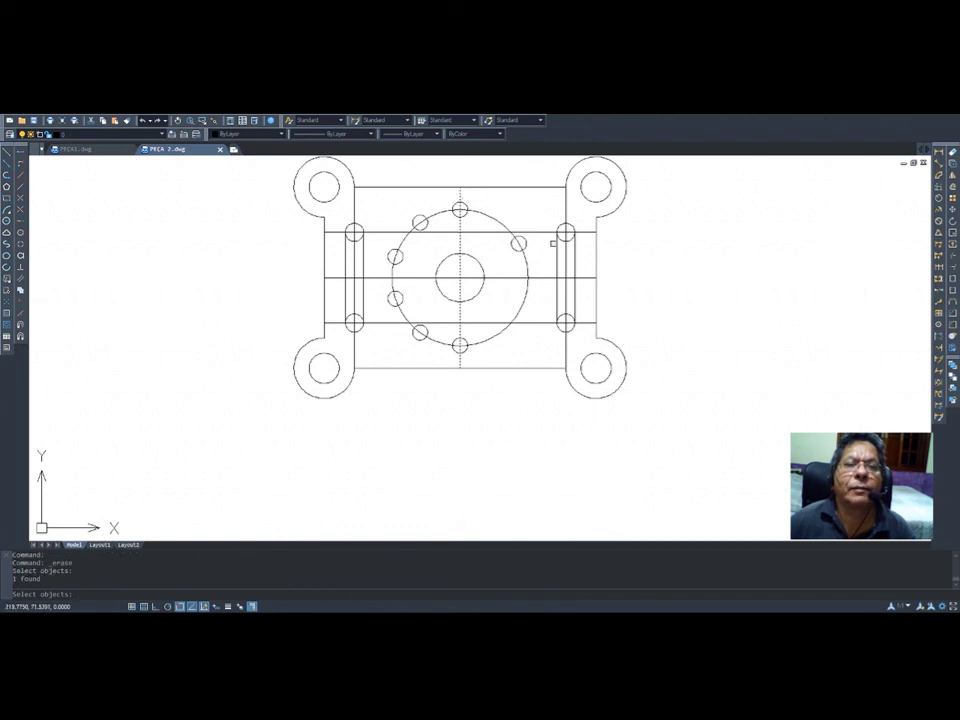
pyautogui.click(535, 230)
pyautogui.click(541, 272)
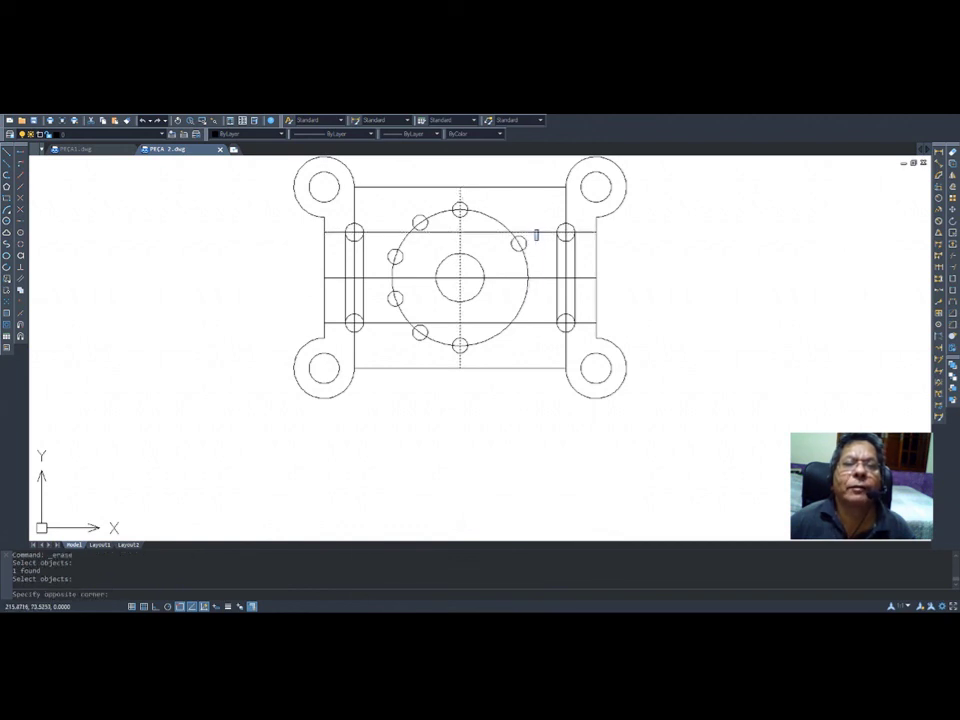
pyautogui.click(569, 206)
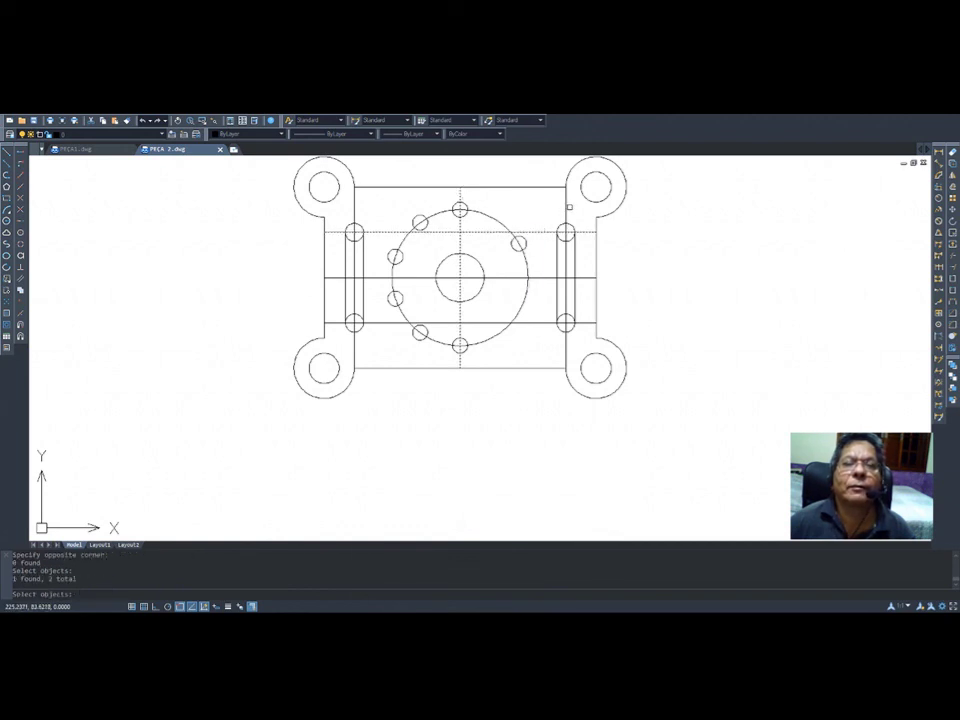
pyautogui.click(566, 269)
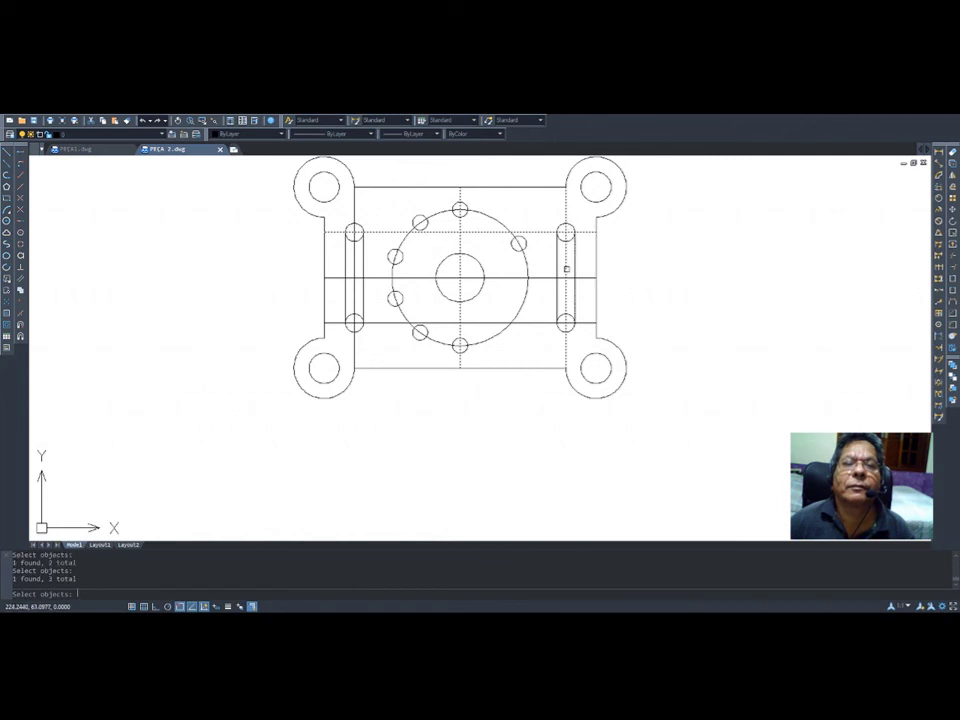
pyautogui.click(361, 363)
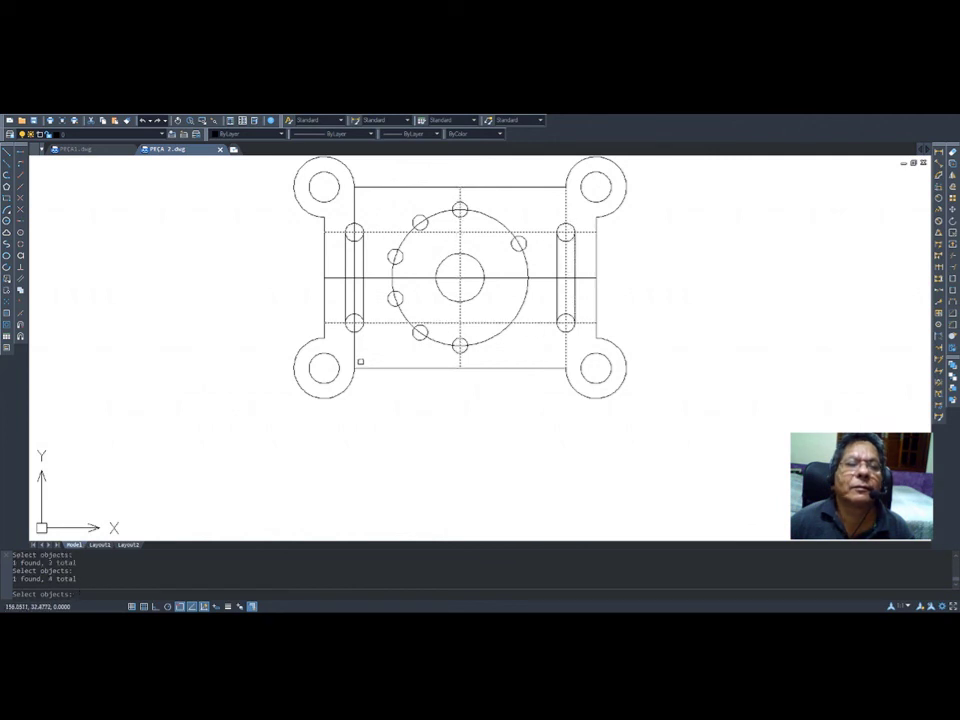
pyautogui.click(352, 344)
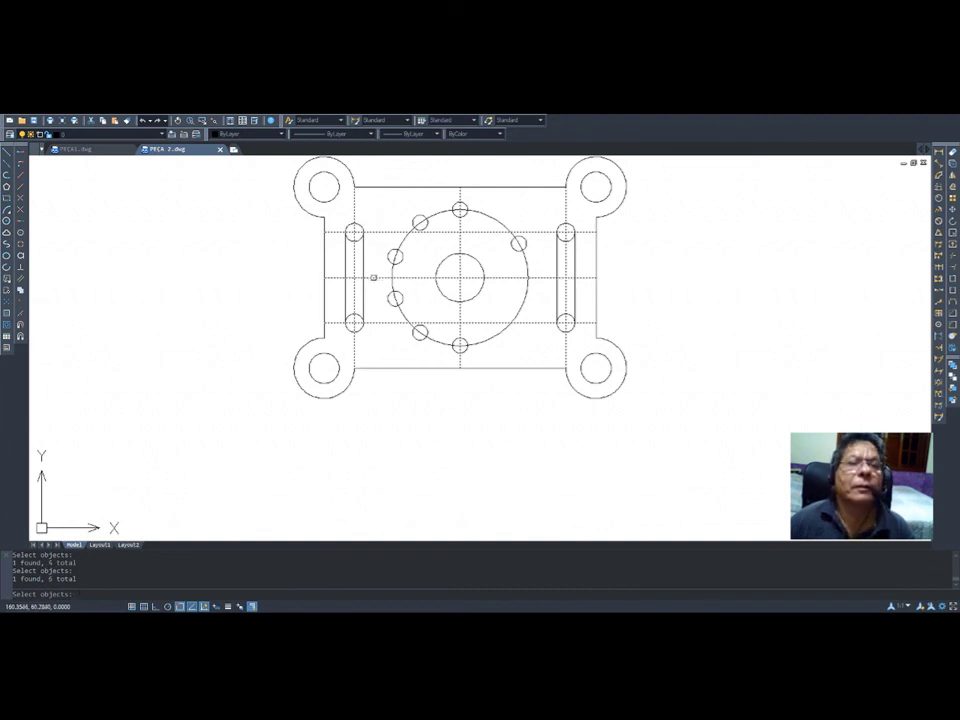
pyautogui.press('Return')
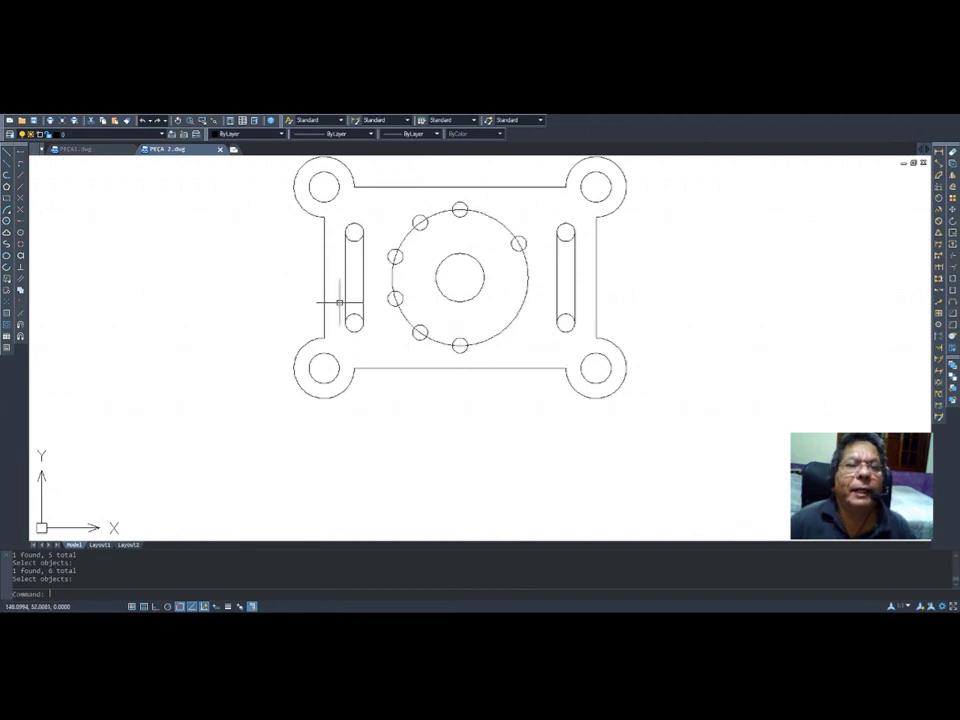
# - Trim the inner halves of the four radius 3 circles to leave two vertical slots with rounded ends
pyautogui.scroll(3, 358, 291)
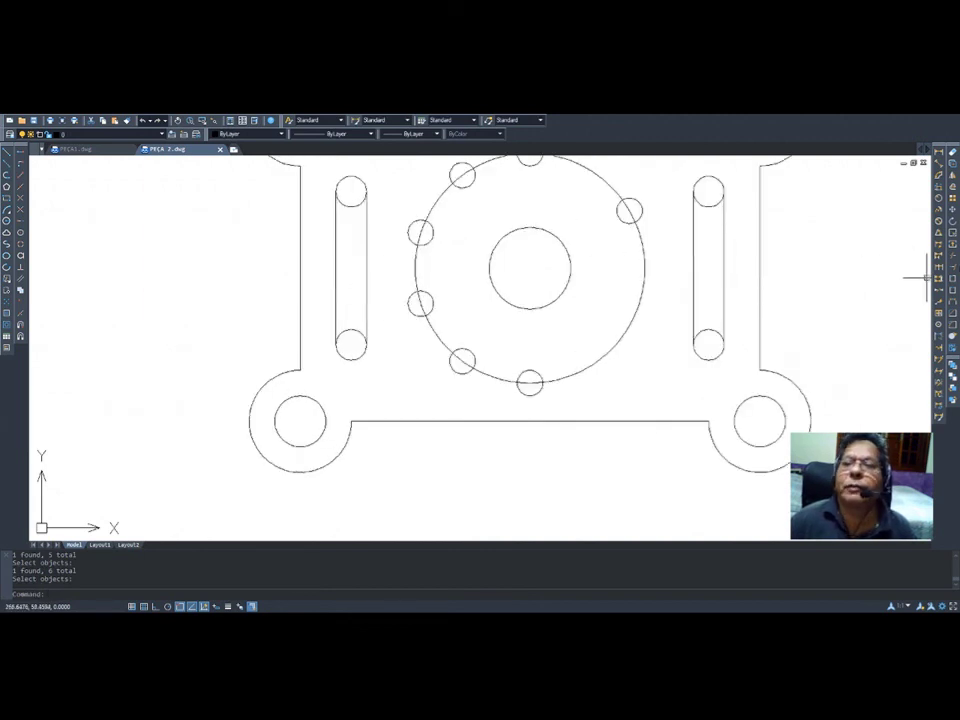
pyautogui.click(952, 258)
pyautogui.press('Return')
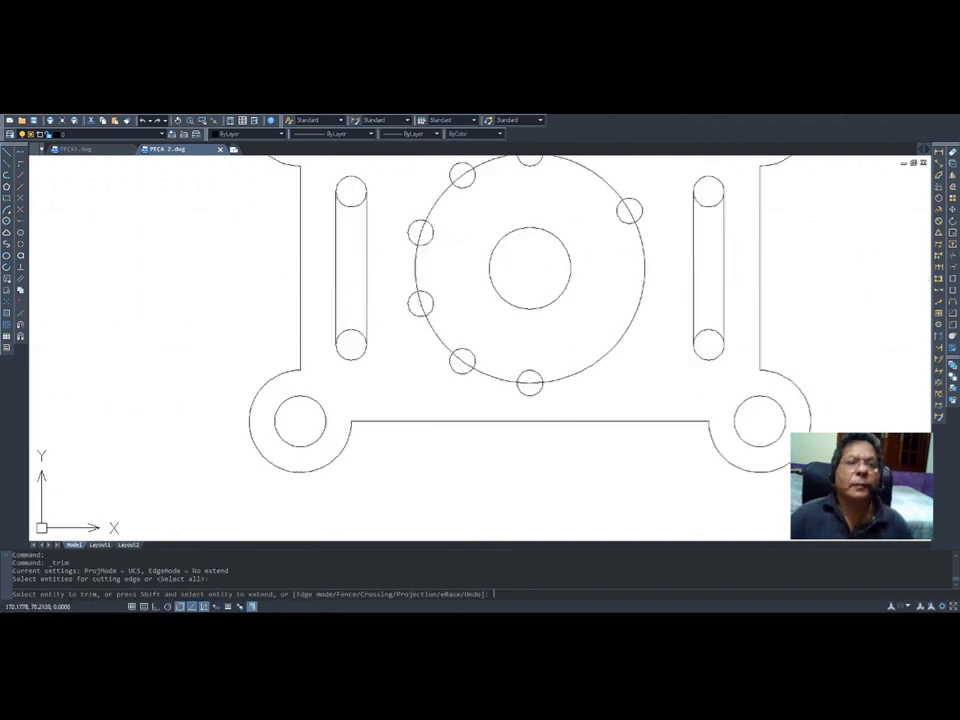
pyautogui.click(358, 206)
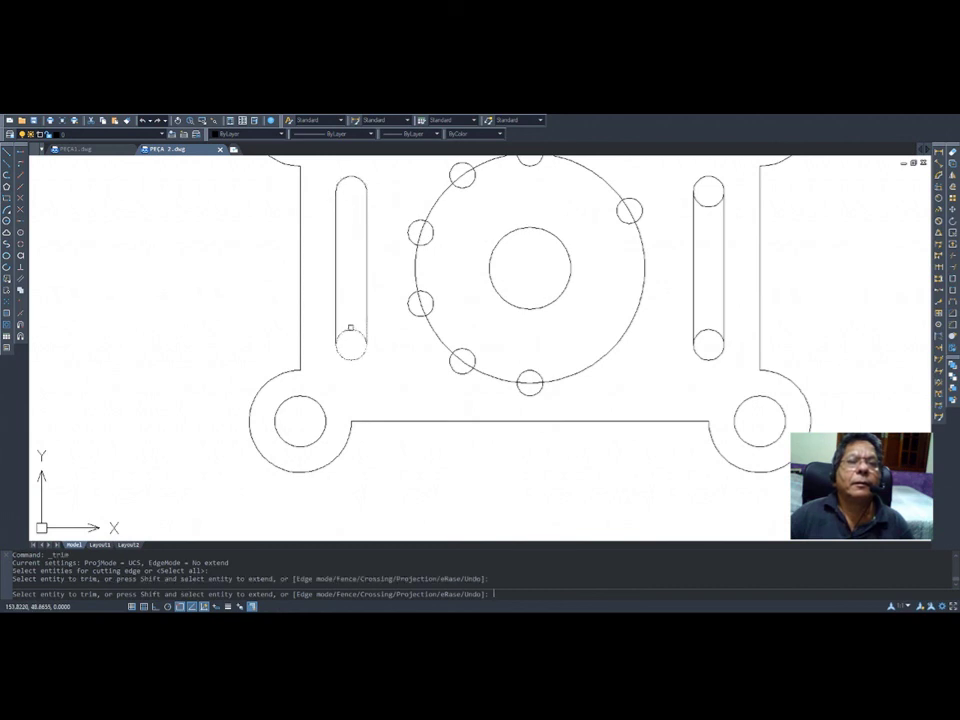
pyautogui.click(349, 331)
pyautogui.click(706, 205)
pyautogui.click(707, 334)
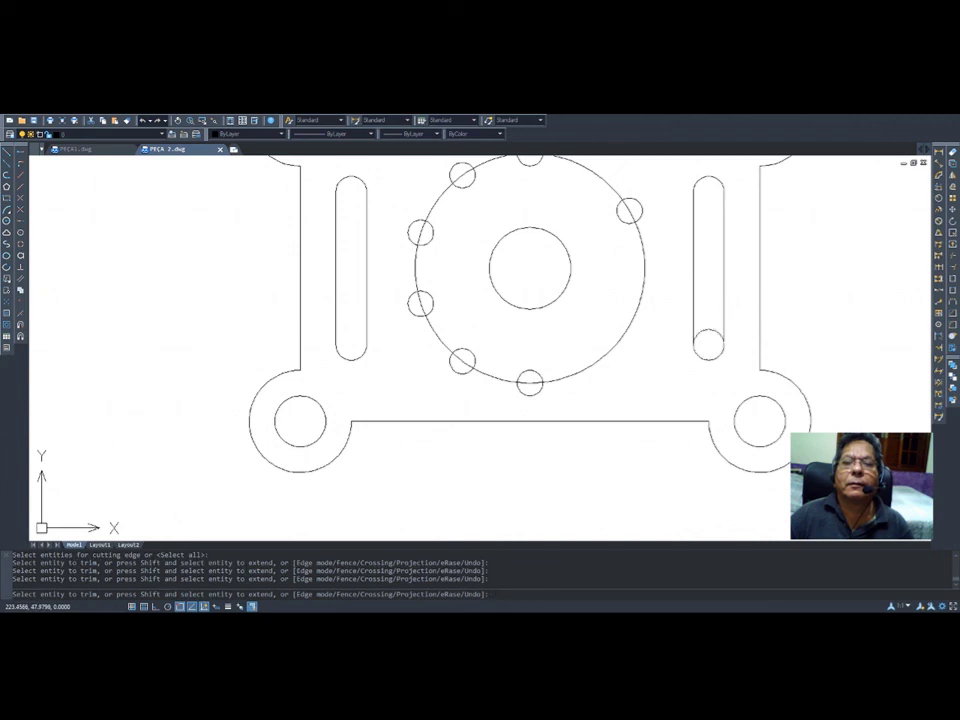
# - Erase the large construction circle passing through the centres of the radius 2.5 holes
pyautogui.click(952, 153)
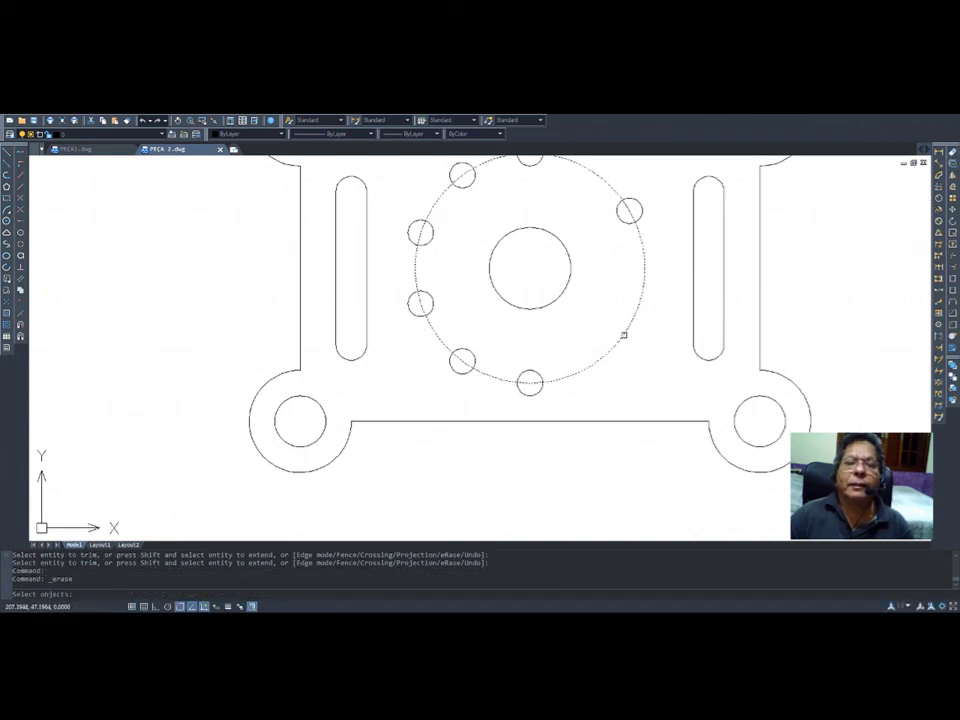
pyautogui.click(624, 335)
pyautogui.press('Return')
pyautogui.scroll(-4, 621, 369)
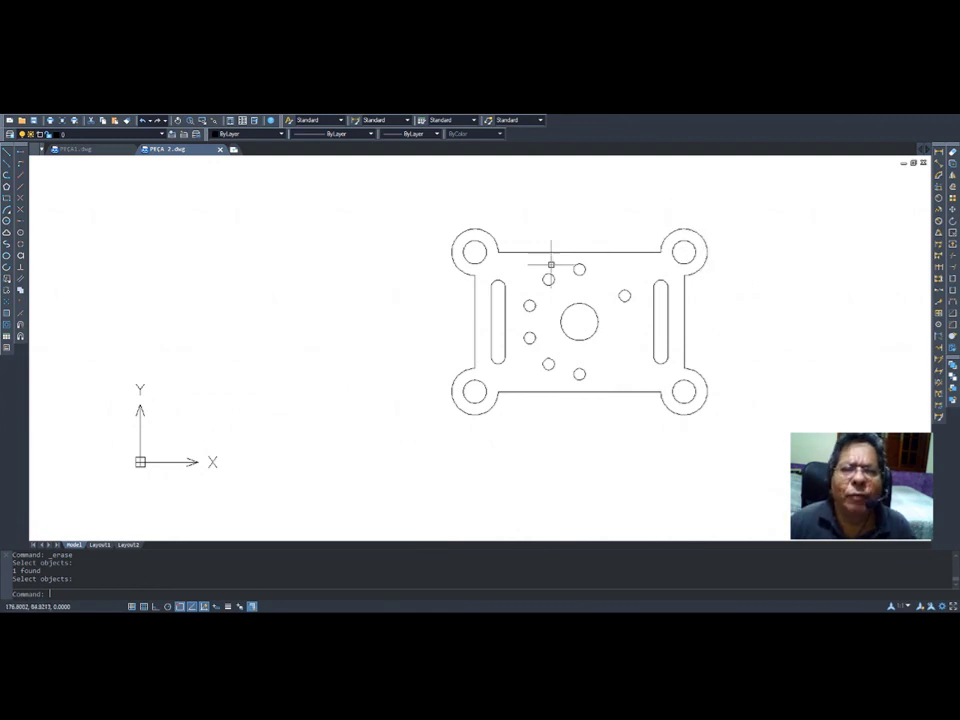
# - Draw lines from the plate's centre to the centres of the bottom hole and the adjacent lower-left hole
pyautogui.click(148, 149)
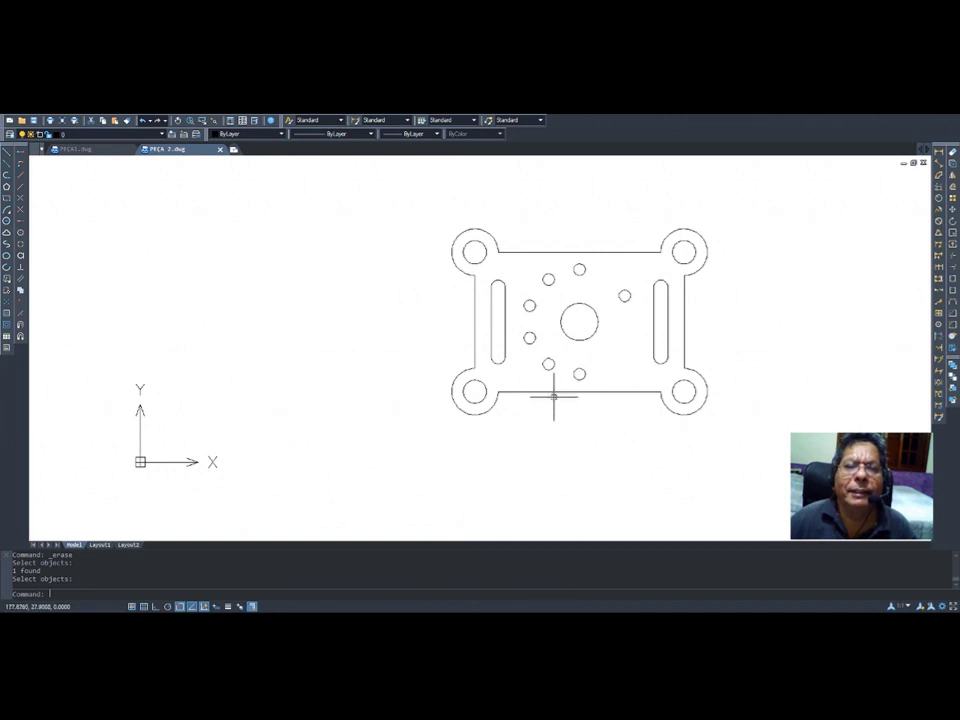
pyautogui.click(6, 186)
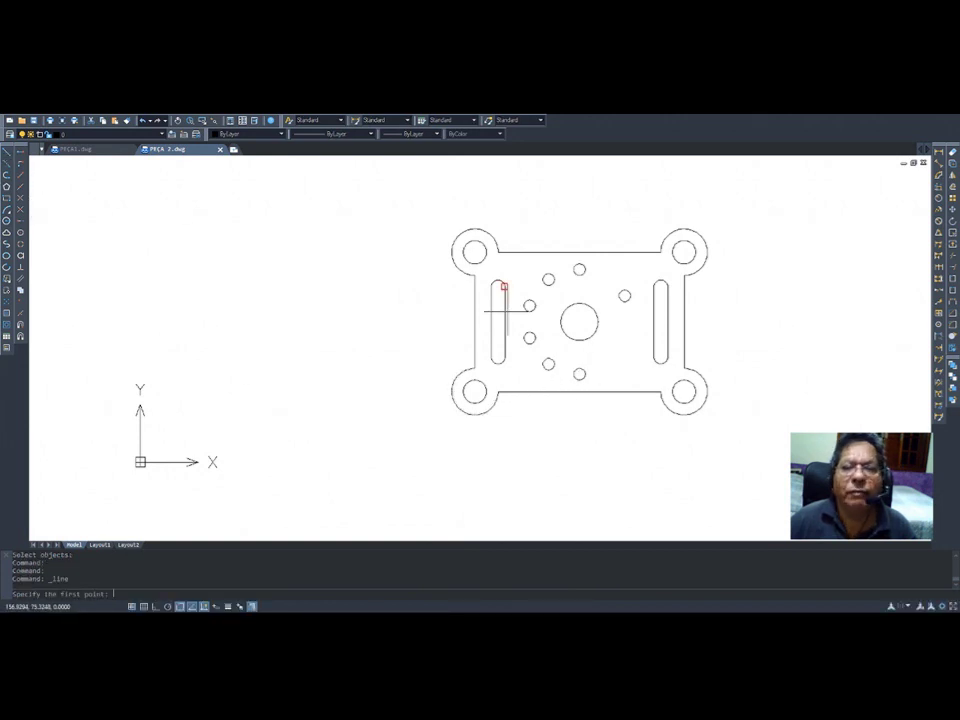
pyautogui.click(579, 321)
pyautogui.click(579, 374)
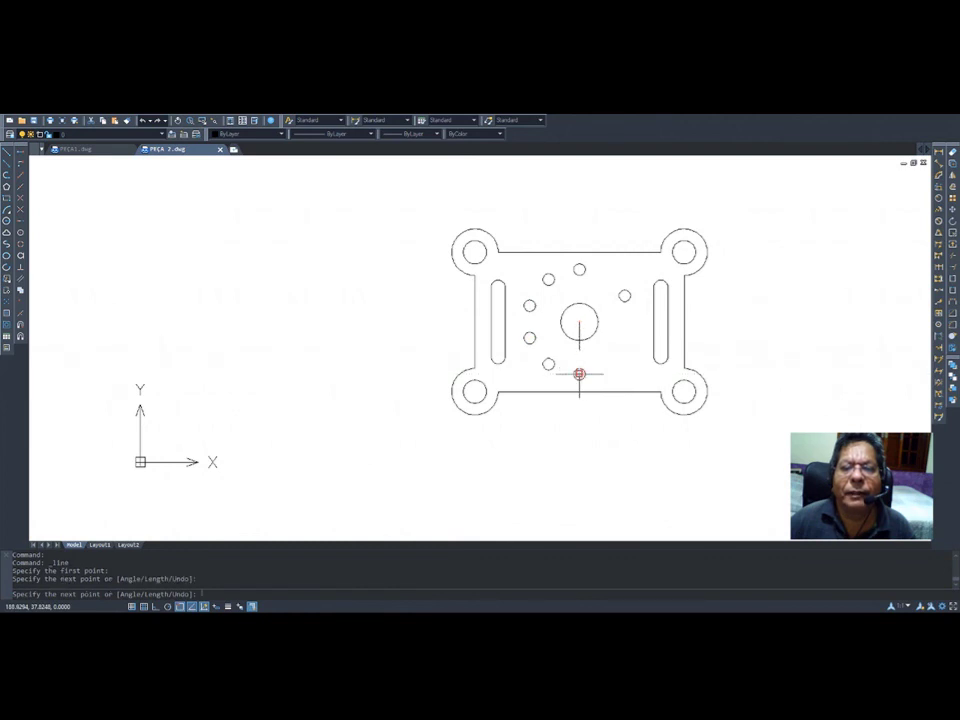
pyautogui.press('Return')
pyautogui.press('Return')
pyautogui.click(579, 321)
pyautogui.click(548, 363)
pyautogui.press('Return')
# - Draw lines from the plate's centre to the centres of the top hole and the upper-right hole
pyautogui.press('Return')
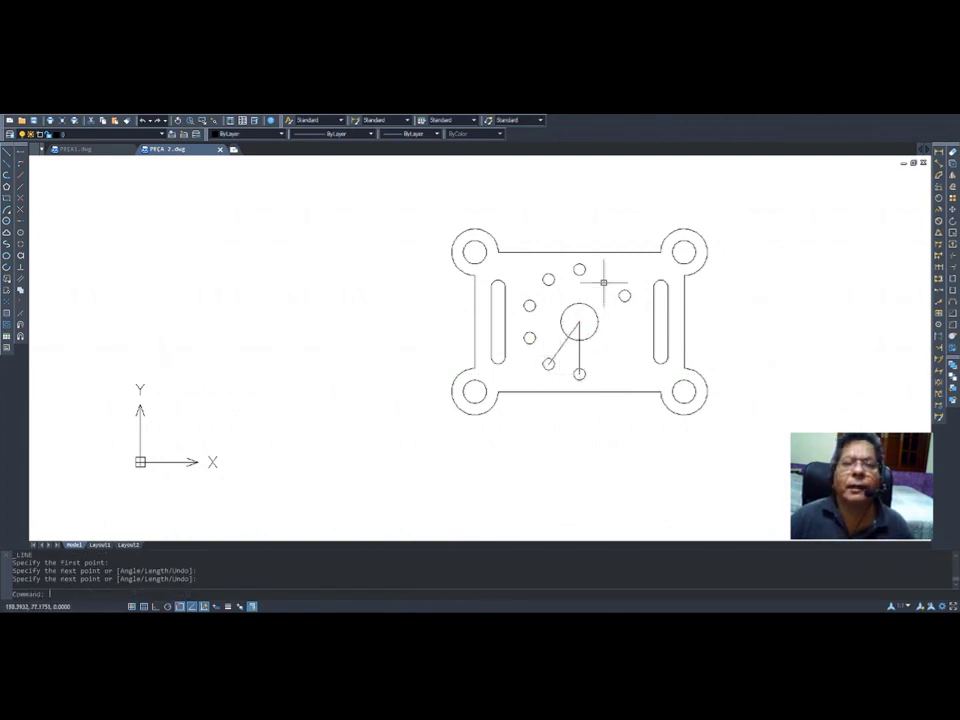
pyautogui.click(579, 321)
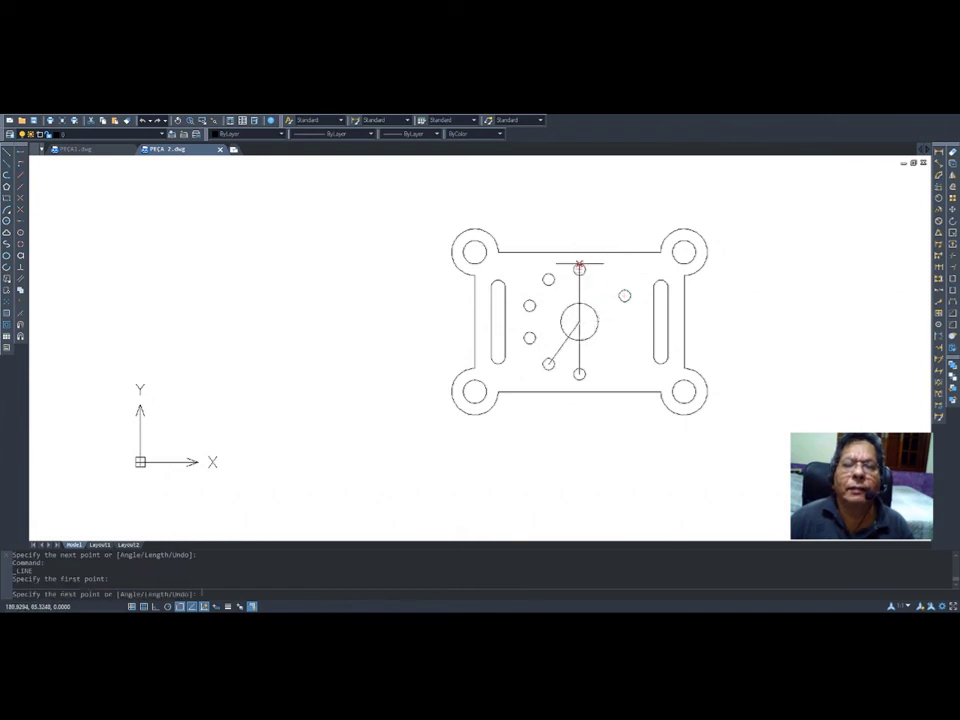
pyautogui.click(579, 269)
pyautogui.press('Return')
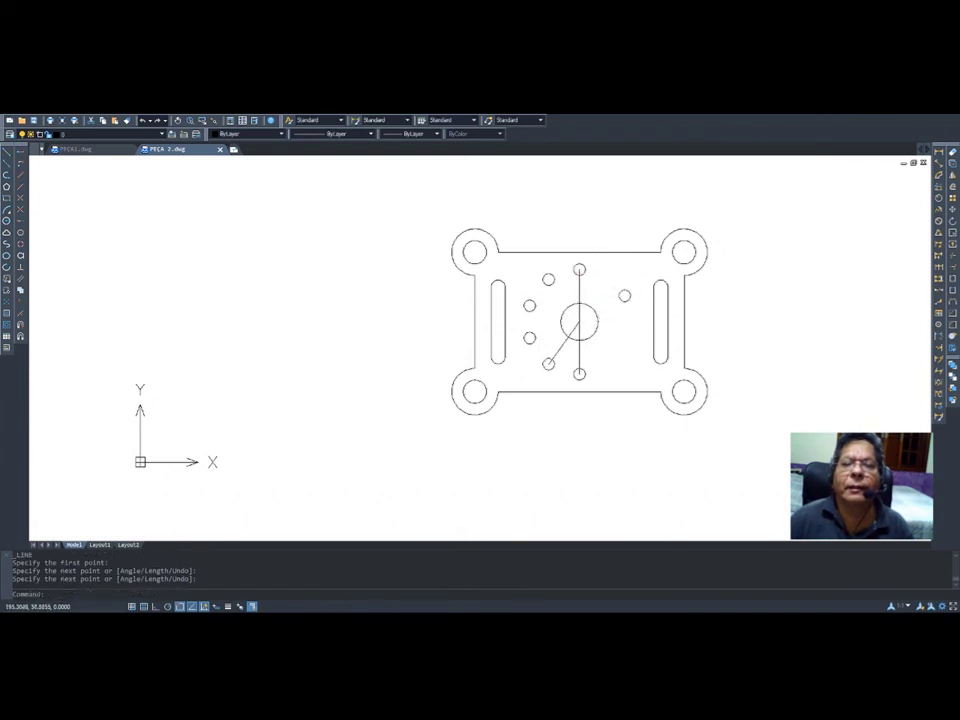
pyautogui.press('Return')
pyautogui.click(579, 321)
pyautogui.click(624, 296)
pyautogui.press('Return')
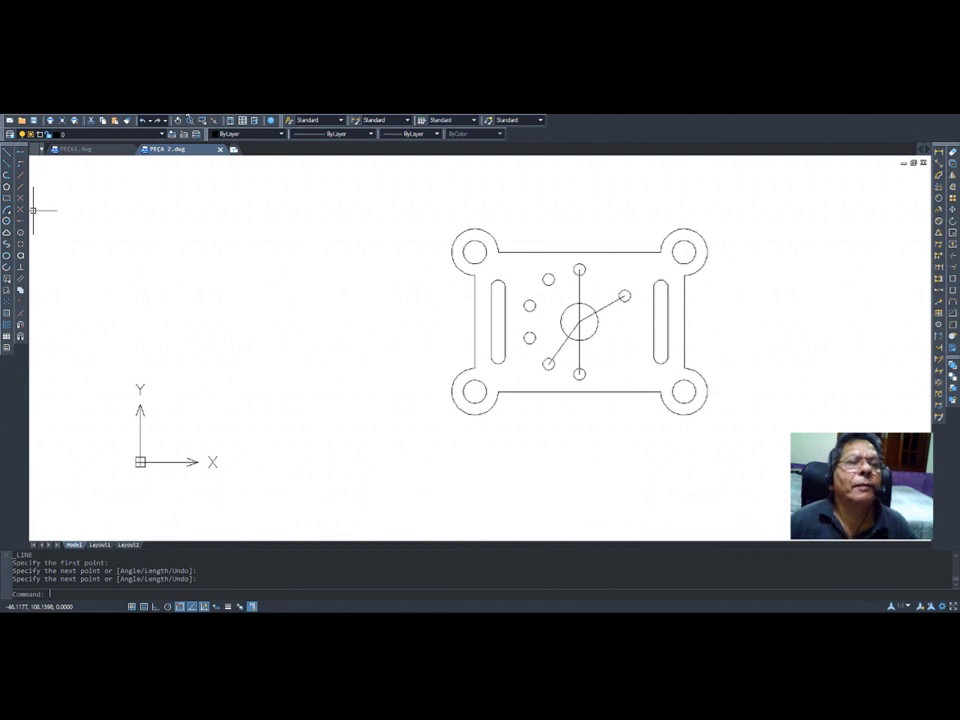
# - Add an angular dimension between the lines to the top and upper-right holes, placing its arc above the plate
pyautogui.click(187, 222)
pyautogui.click(580, 288)
pyautogui.click(618, 301)
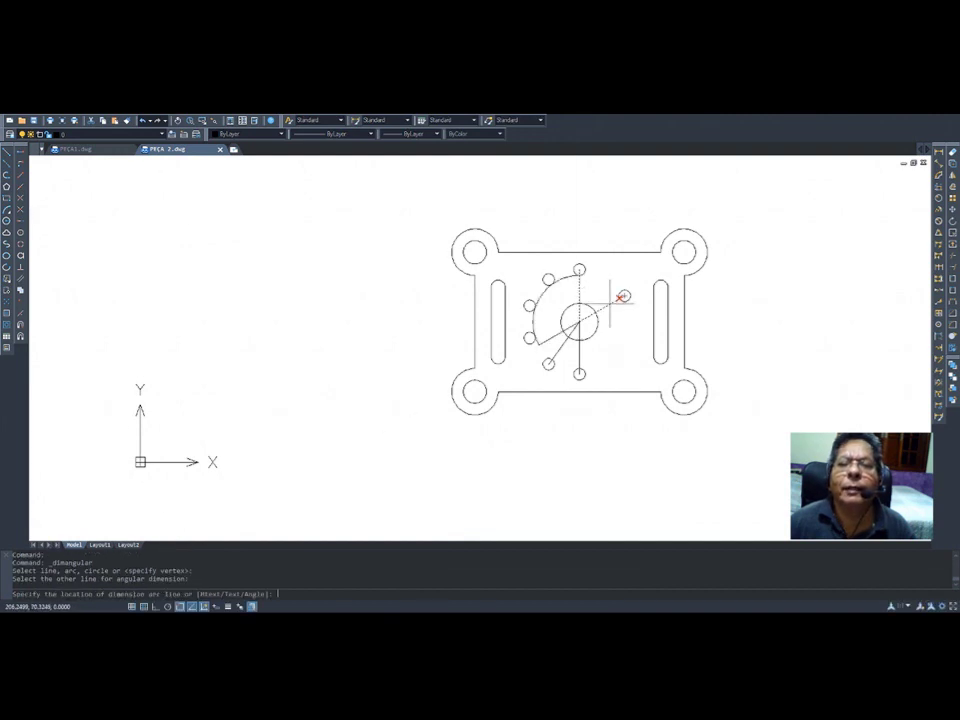
pyautogui.click(625, 220)
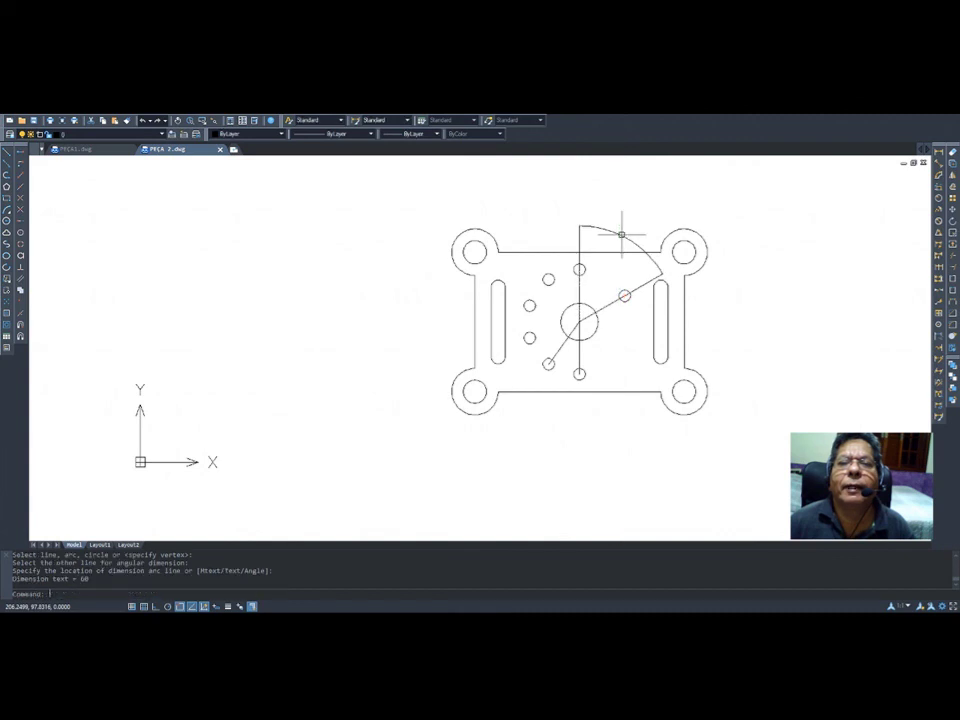
pyautogui.scroll(8, 640, 250)
pyautogui.scroll(4, 514, 193)
pyautogui.scroll(-6, 511, 193)
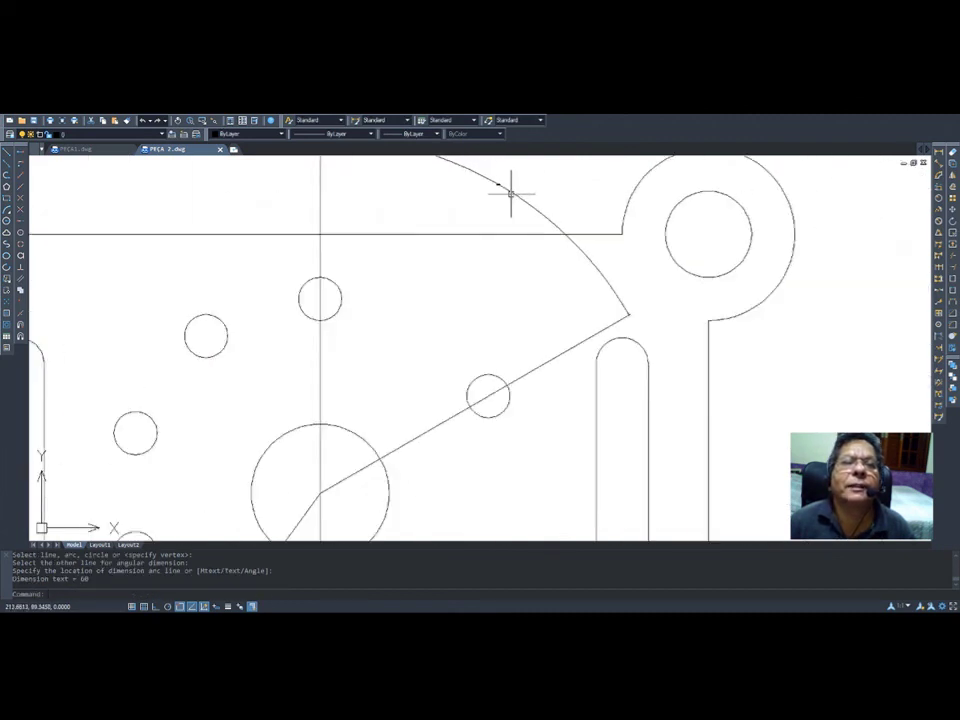
# - Enlarge the text and arrowheads in the dimension style so the angular dimension above the plate is legible
pyautogui.scroll(-5, 510, 193)
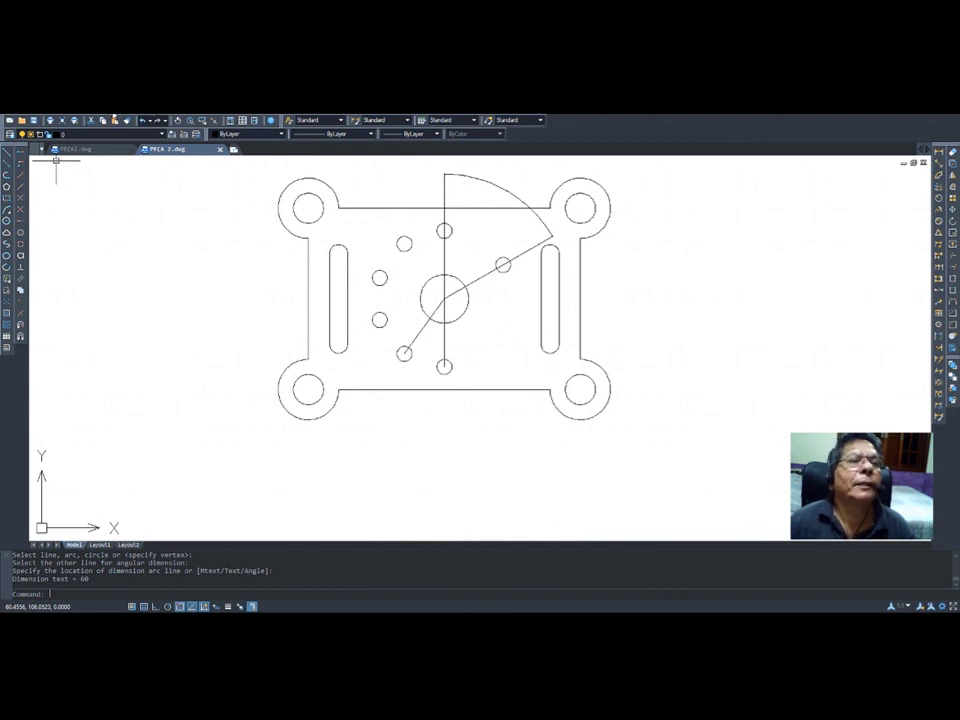
pyautogui.click(104, 116)
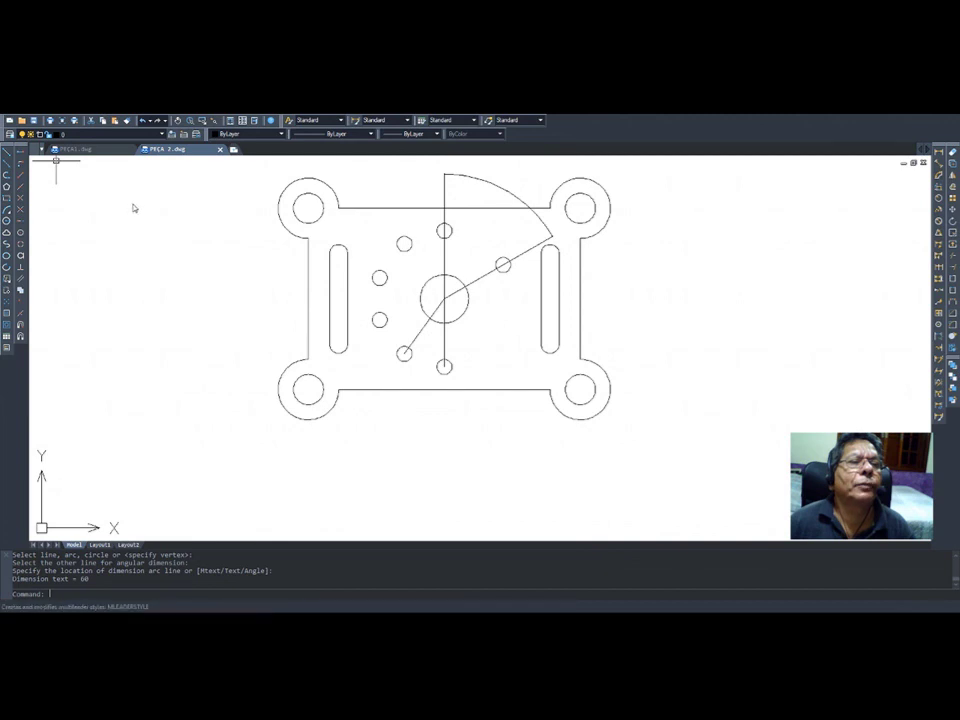
pyautogui.click(139, 186)
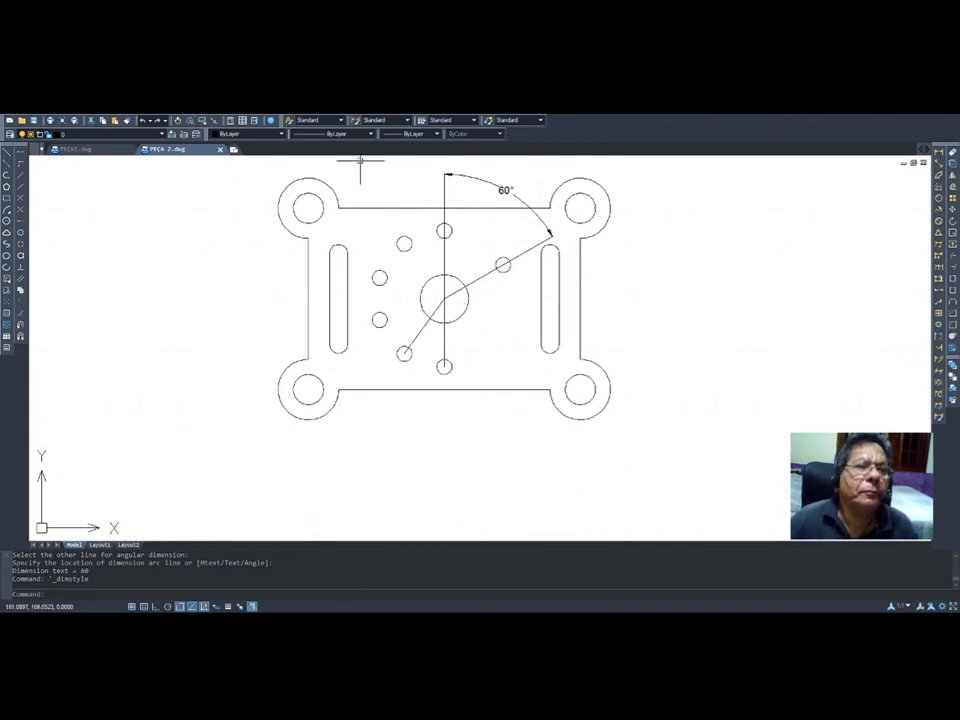
# - Add an angular dimension between the lines to the lower-left and bottom holes, placing its arc below the plate
pyautogui.click(196, 219)
pyautogui.click(419, 333)
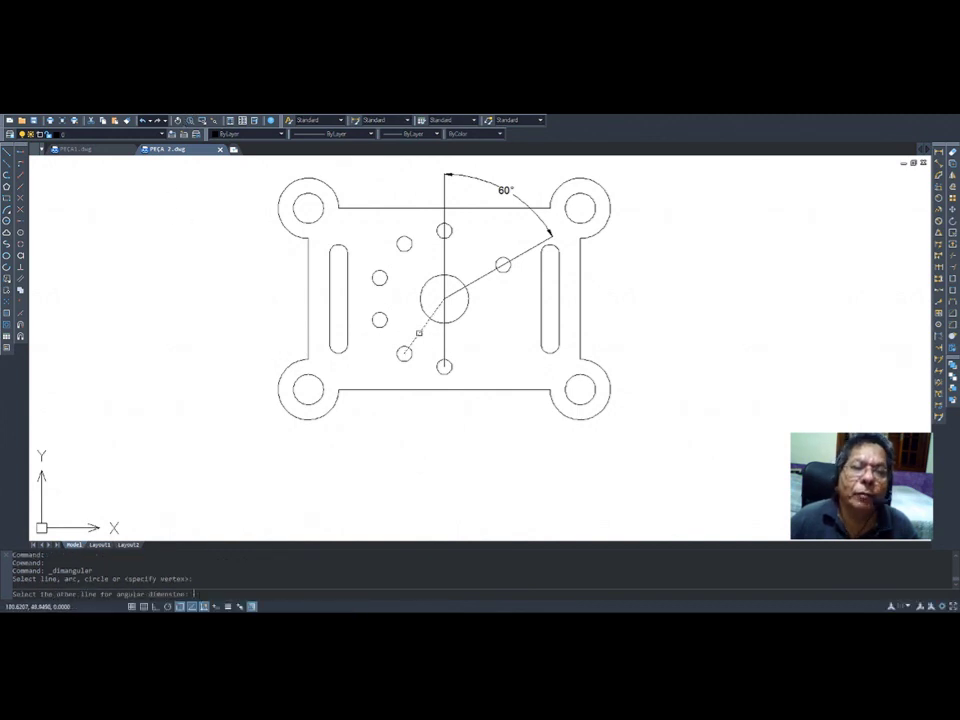
pyautogui.click(444, 339)
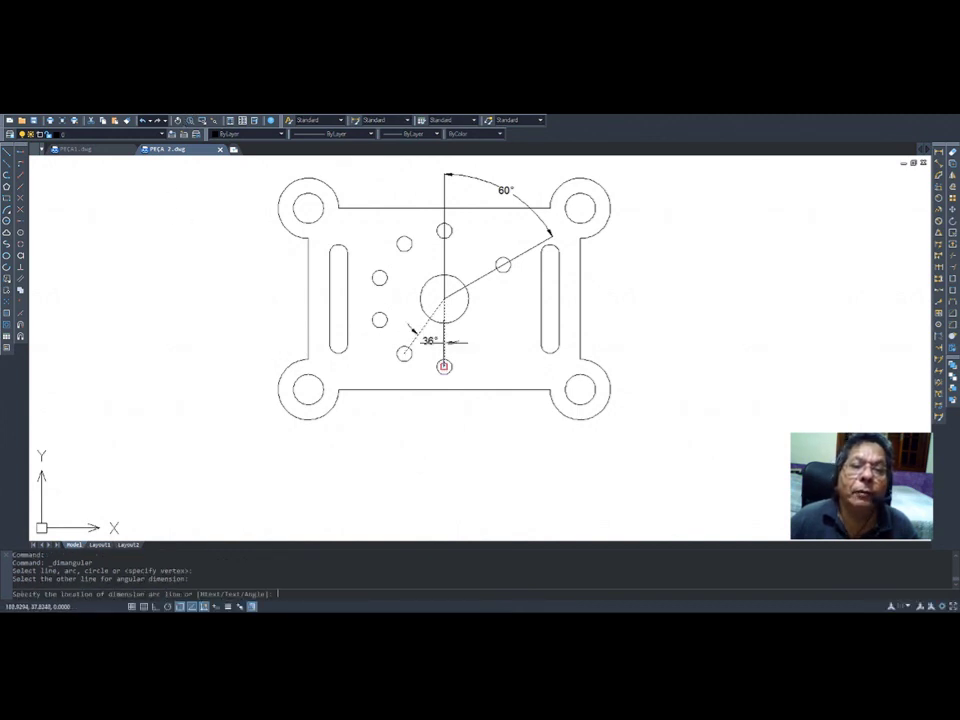
pyautogui.click(406, 415)
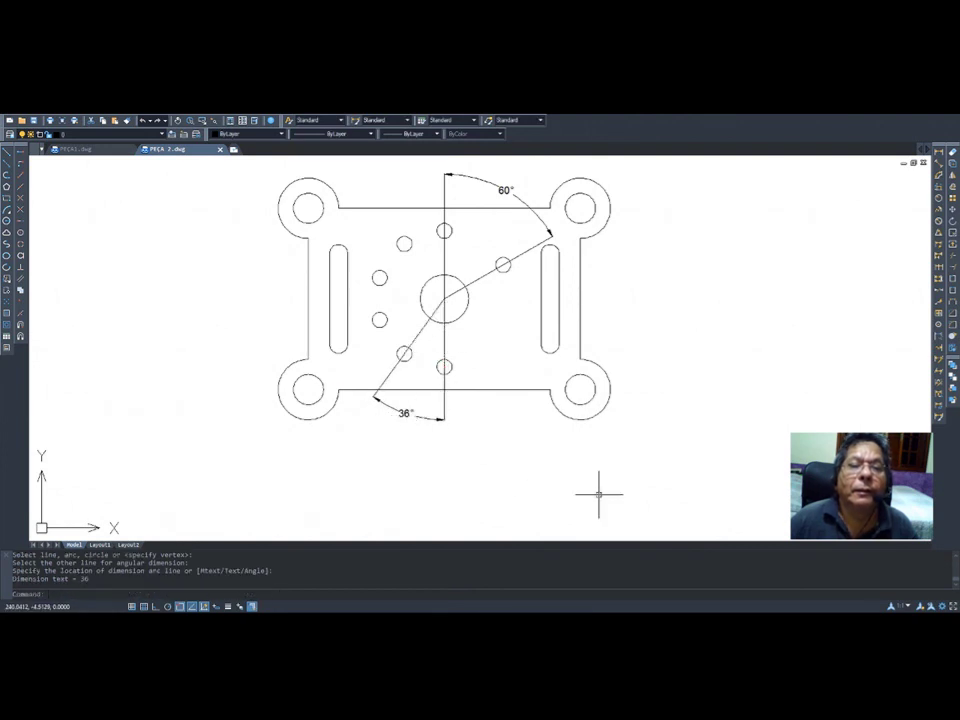